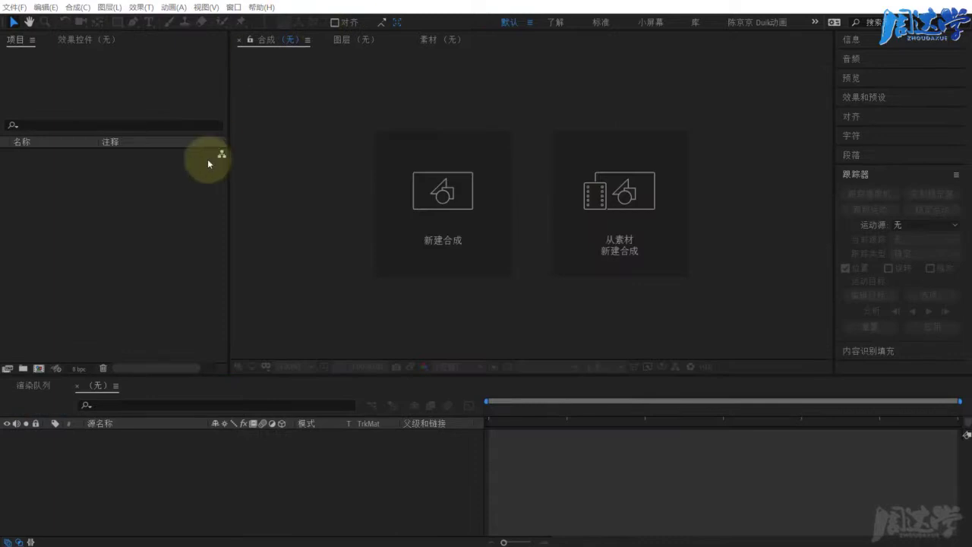
Import C0085.mp4 from the 041 制作暴雷击打地面效果 folder.
{"action": "double_click", "coordinate": [139, 236]}
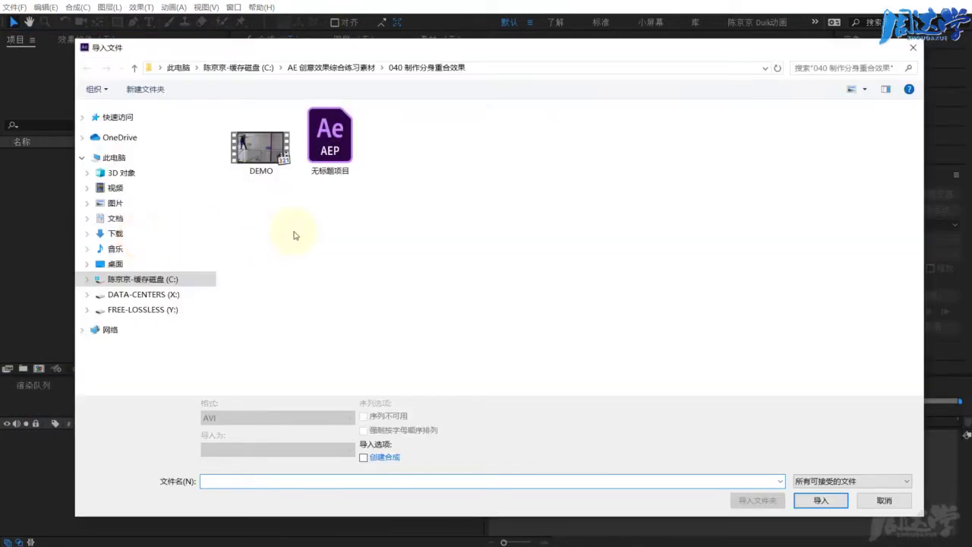
{"action": "left_click", "coordinate": [337, 70]}
{"action": "double_click", "coordinate": [602, 130]}
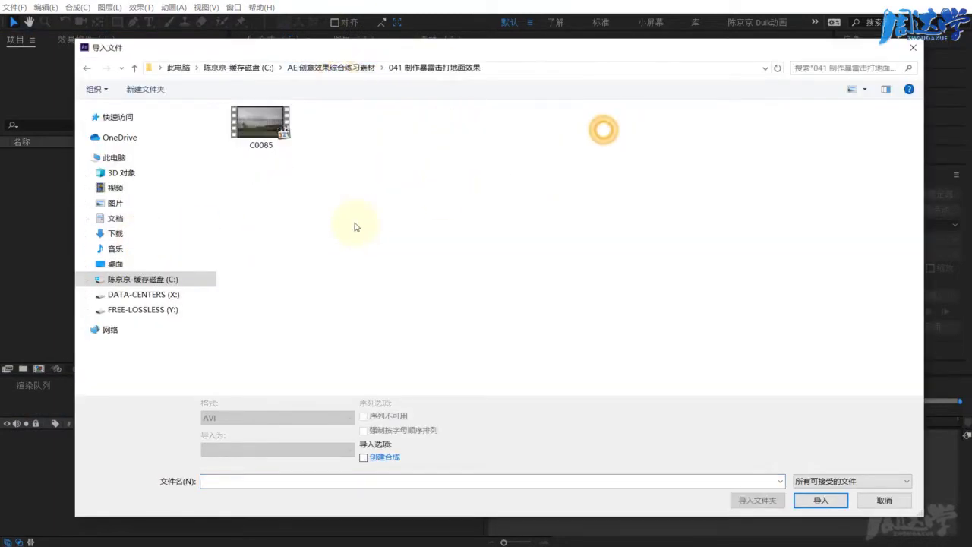
{"action": "left_click", "coordinate": [254, 128]}
{"action": "left_click", "coordinate": [821, 499]}
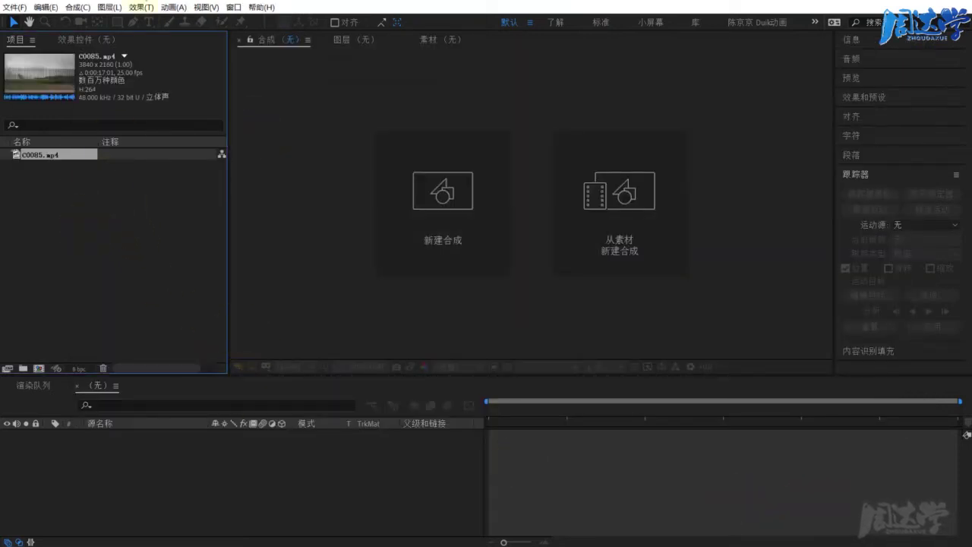
Create composition 合成 1 at 1920×1080, 25 fps, lasting 0:00:15:00.
{"action": "left_click", "coordinate": [84, 9]}
{"action": "left_click", "coordinate": [87, 18]}
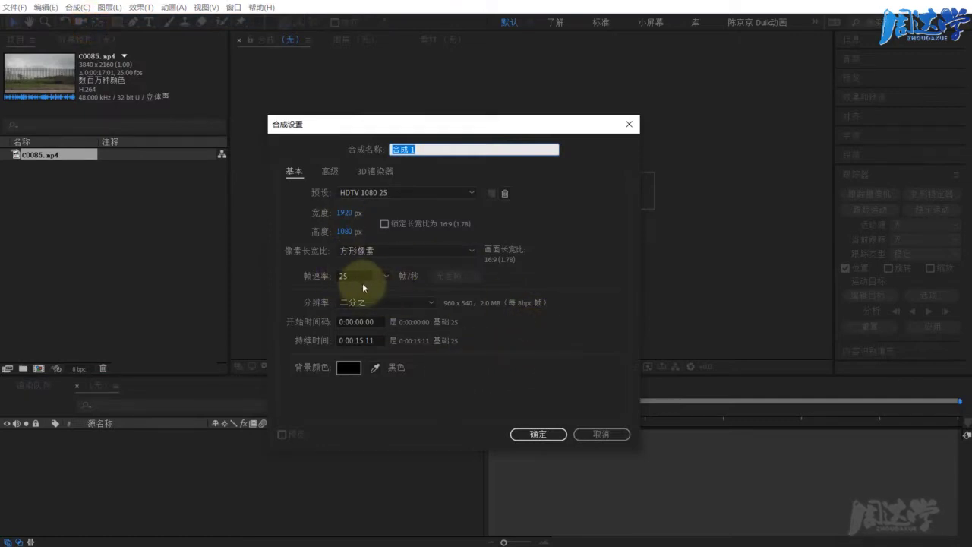
{"action": "left_click", "coordinate": [532, 434]}
{"action": "double_click", "coordinate": [369, 341]}
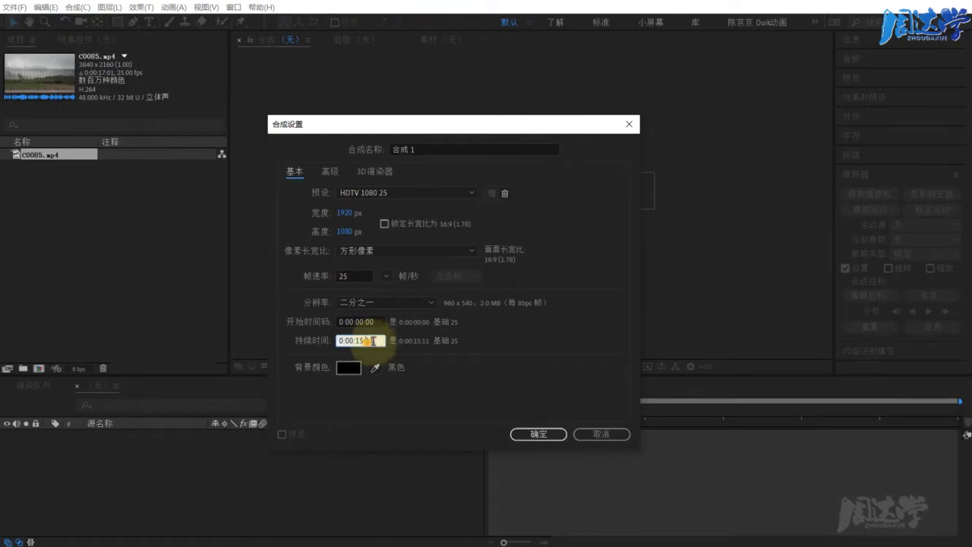
{"action": "type", "text": "00"}
{"action": "left_click", "coordinate": [538, 434]}
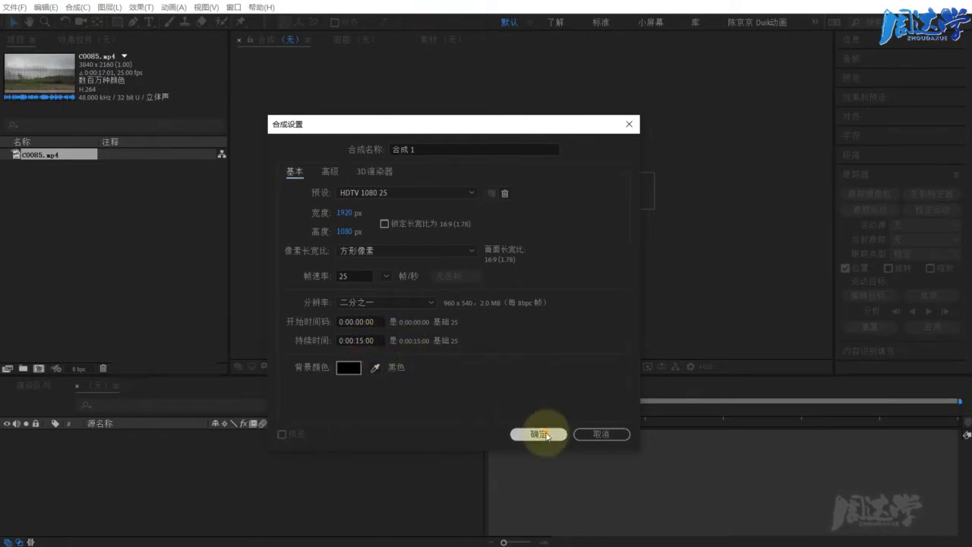
Add C0085.mp4 to 合成 1 and scale it to 50% to fit the frame.
{"action": "left_click_drag", "start_coordinate": [34, 155], "coordinate": [186, 478]}
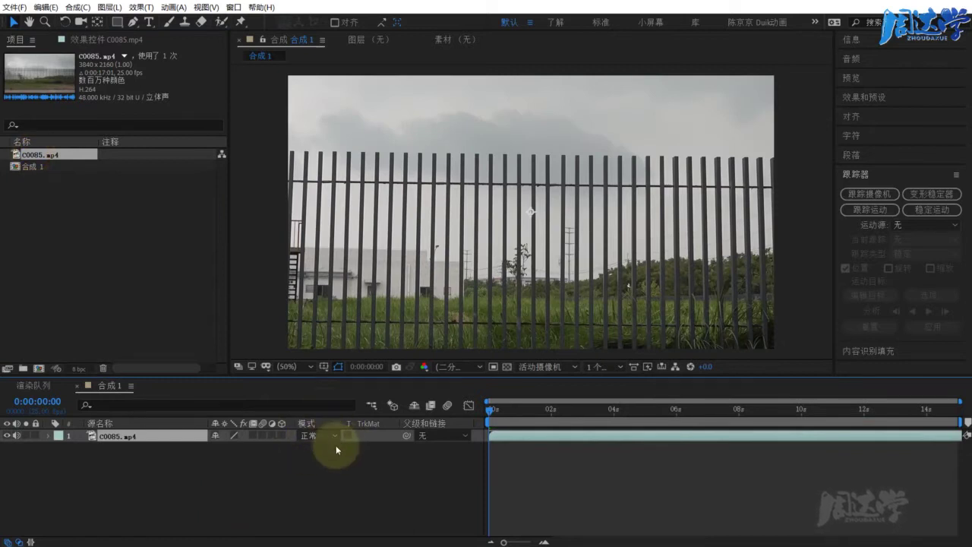
{"action": "key", "text": "s"}
{"action": "left_click_drag", "start_coordinate": [250, 448], "coordinate": [217, 454]}
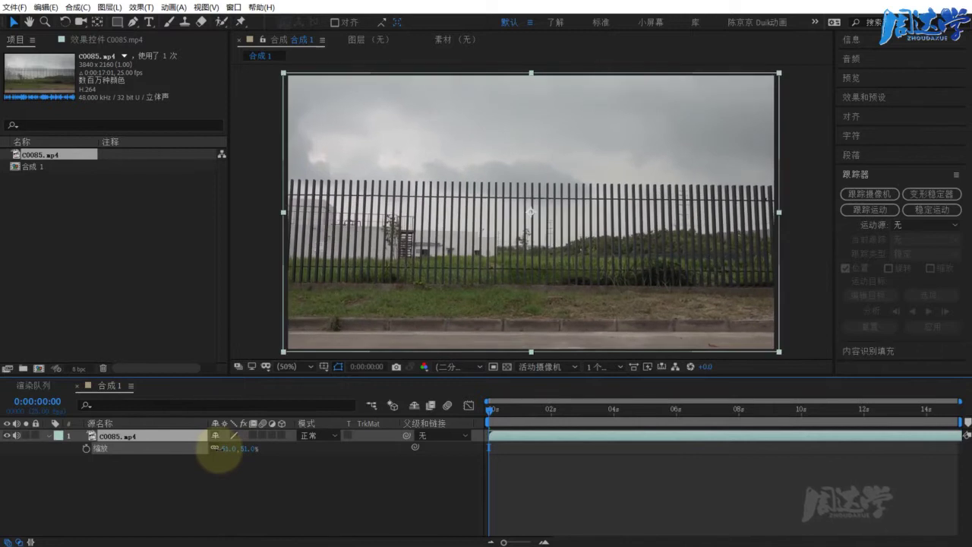
{"action": "left_click", "coordinate": [283, 487]}
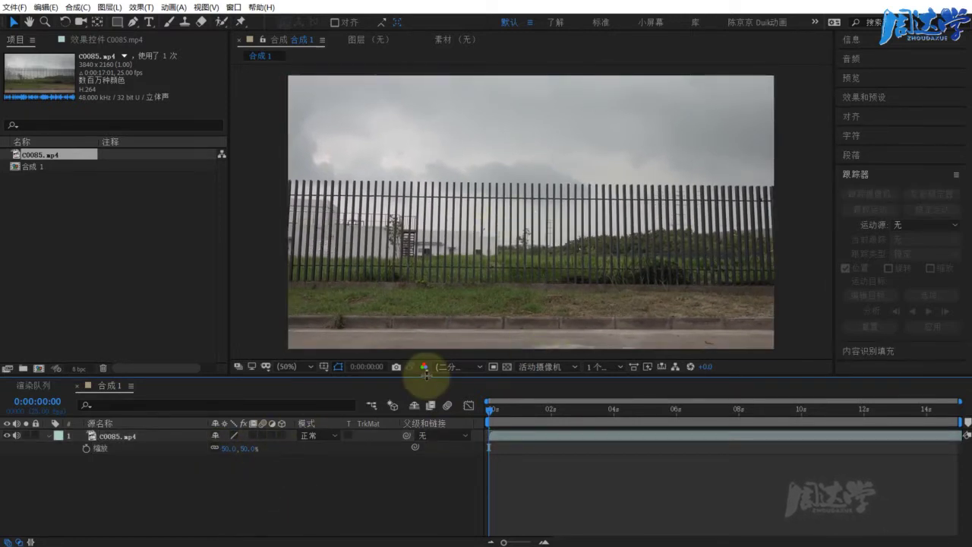
Enlarge the viewer and scrub through the footage, stopping at 0:00:10:19.
{"action": "left_click_drag", "start_coordinate": [426, 375], "coordinate": [426, 408]}
{"action": "left_click", "coordinate": [503, 445]}
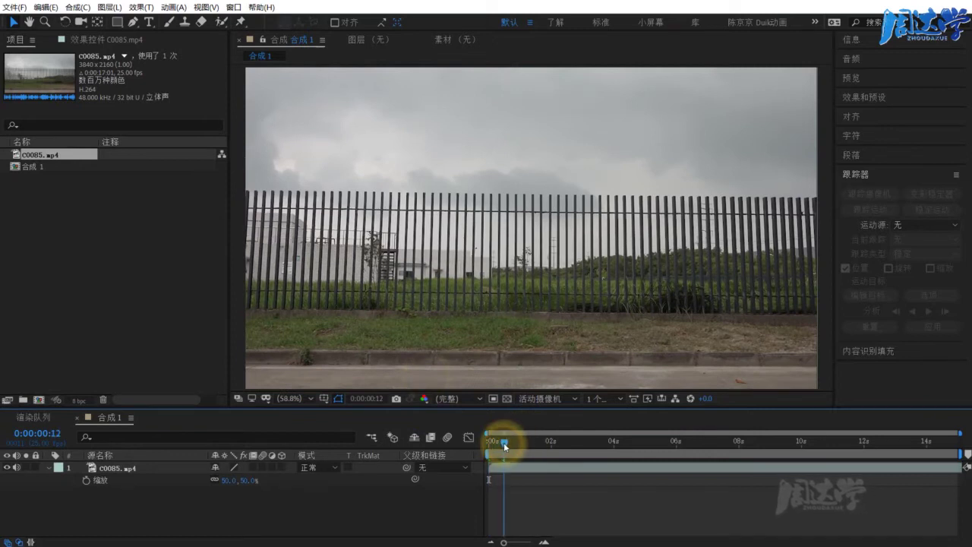
{"action": "mouse_move", "coordinate": [503, 442]}
{"action": "left_mouse_down"}
{"action": "mouse_move", "coordinate": [845, 448]}
{"action": "mouse_move", "coordinate": [741, 444]}
{"action": "left_mouse_up"}
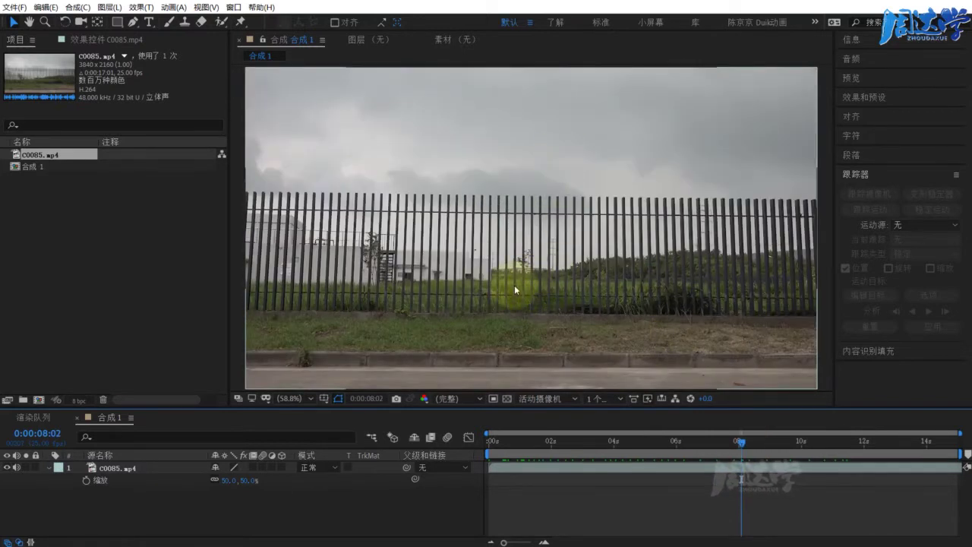
{"action": "left_click_drag", "start_coordinate": [740, 442], "coordinate": [828, 445]}
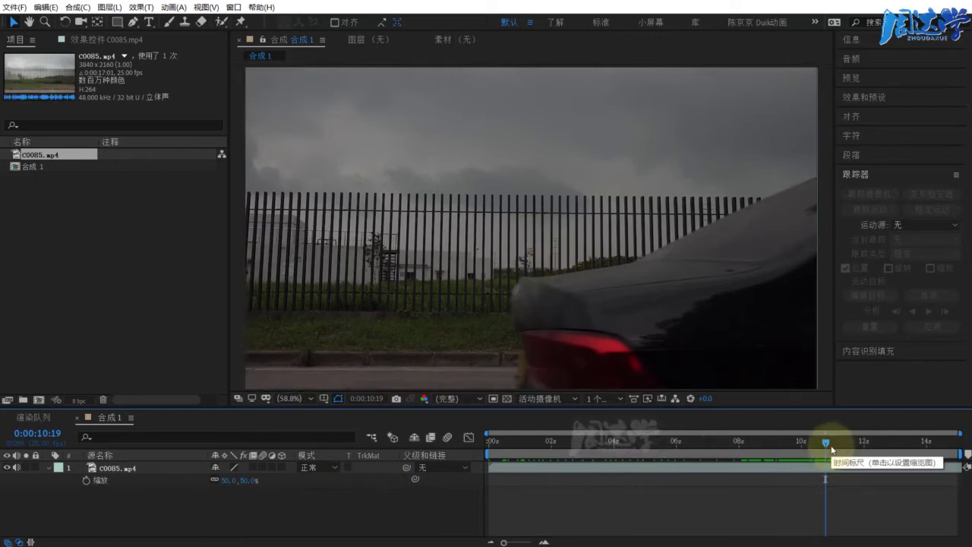
{"action": "left_click_drag", "start_coordinate": [827, 442], "coordinate": [748, 447]}
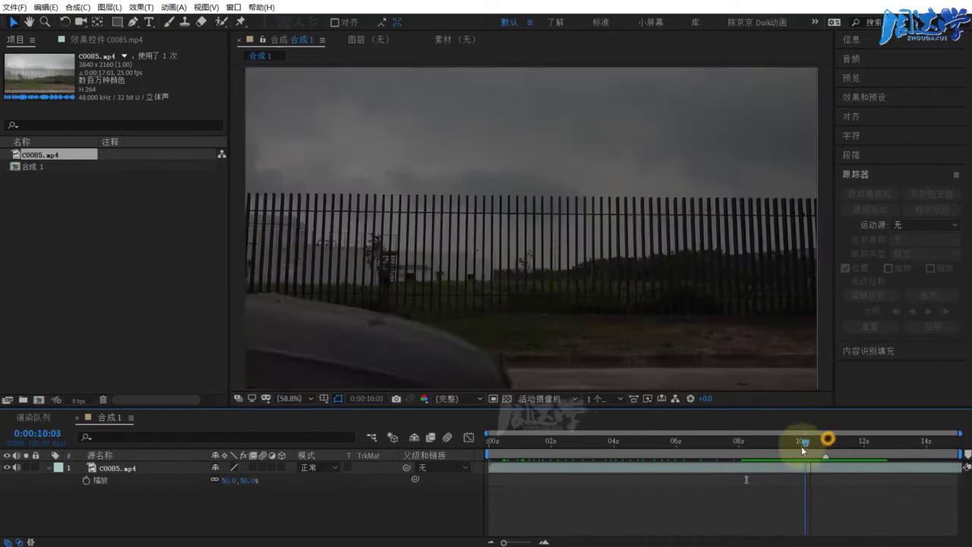
{"action": "left_click", "coordinate": [451, 382]}
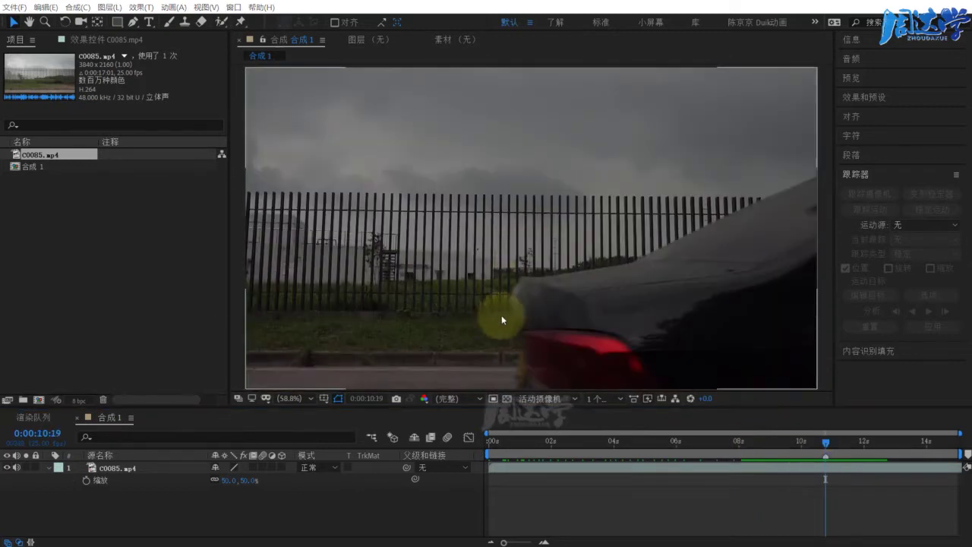
{"action": "left_click", "coordinate": [127, 509]}
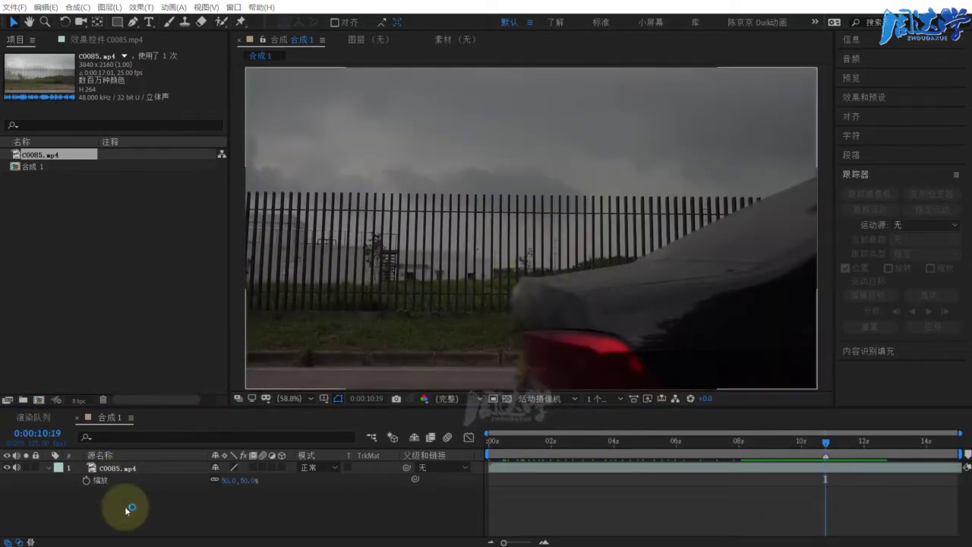
Create a dark-blue 00001C solid layer named 闪电.
{"action": "left_click", "coordinate": [48, 468]}
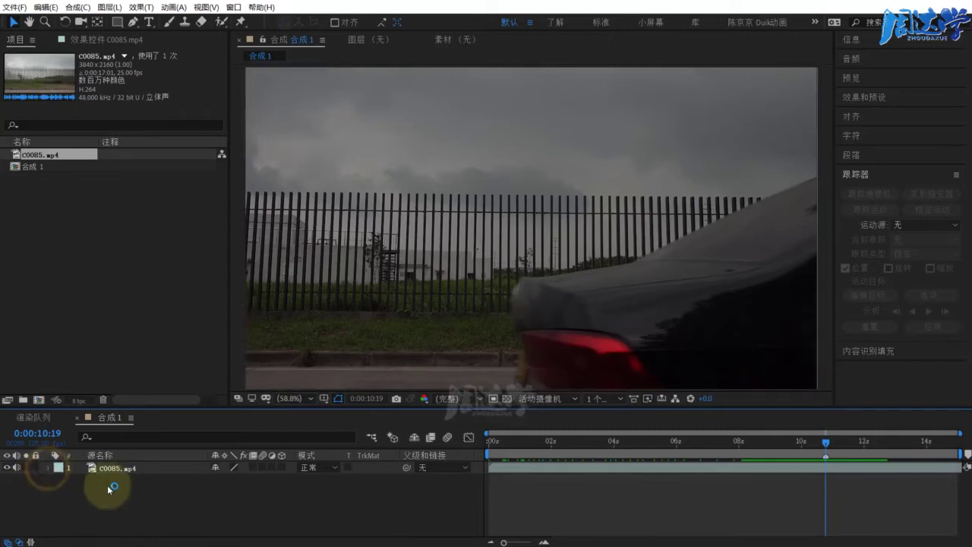
{"action": "right_click", "coordinate": [108, 489]}
{"action": "mouse_move", "coordinate": [133, 492]}
{"action": "left_click", "coordinate": [251, 523]}
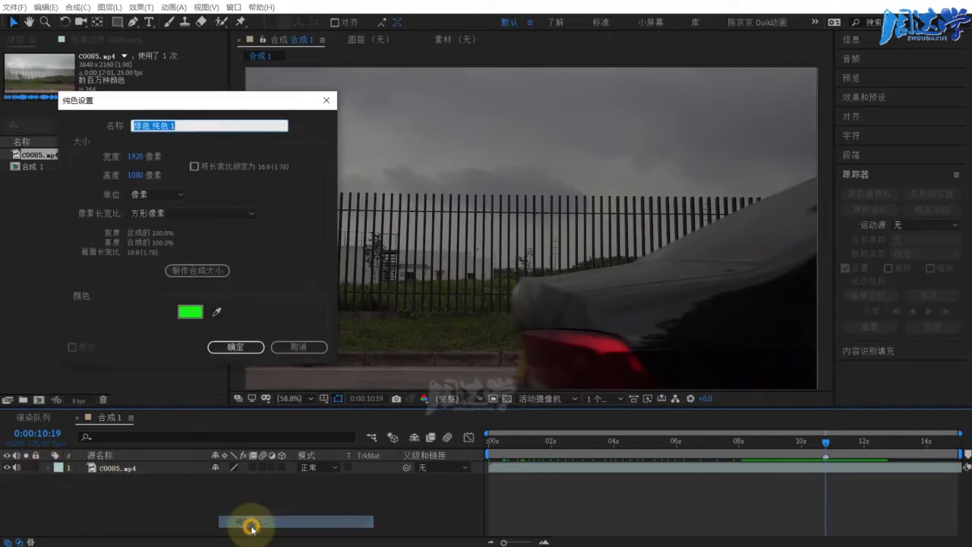
{"action": "type", "text": "s"}
{"action": "type", "text": "dian"}
{"action": "key", "text": "space"}
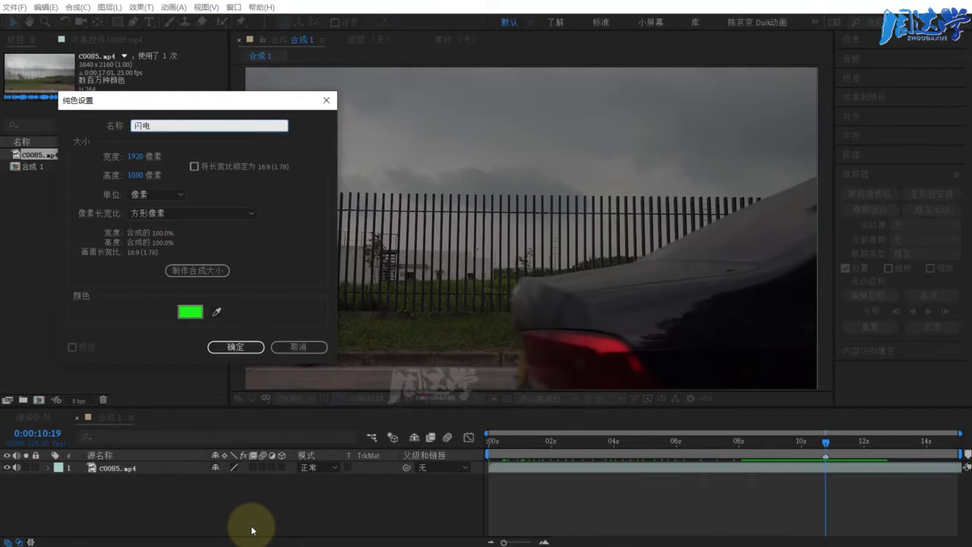
{"action": "left_click", "coordinate": [190, 311]}
{"action": "left_click", "coordinate": [119, 196]}
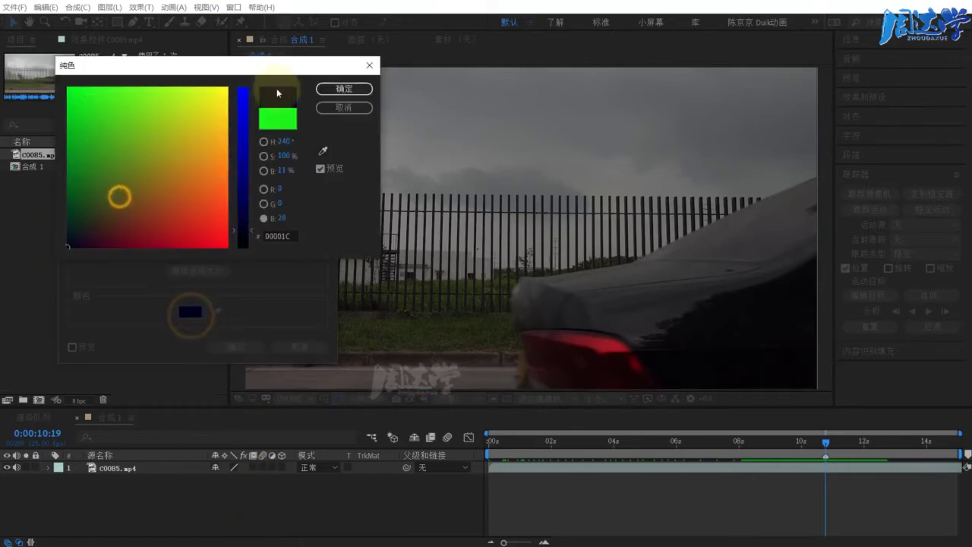
{"action": "left_click", "coordinate": [343, 88]}
{"action": "left_click", "coordinate": [237, 346]}
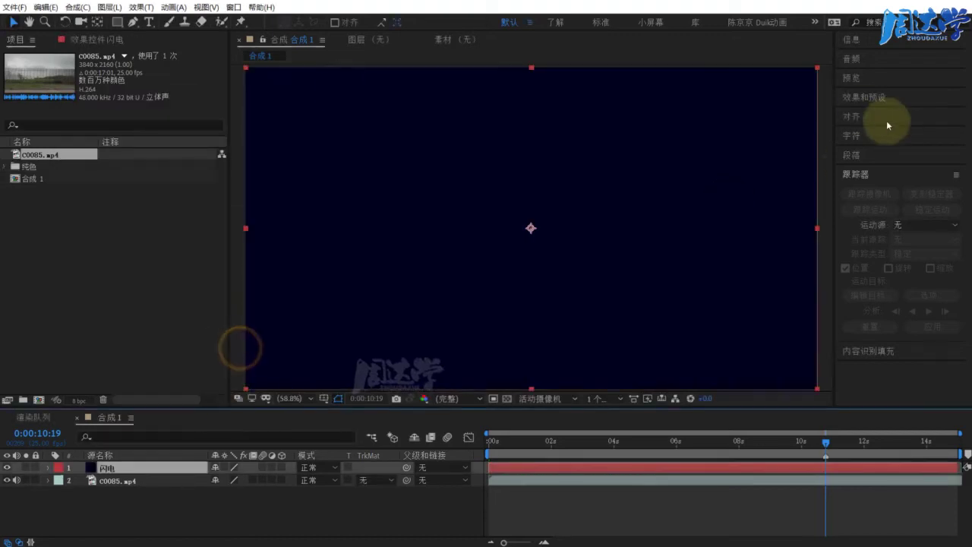
Search the effects for 闪电 and apply 高级闪电 to the 闪电 solid.
{"action": "left_click", "coordinate": [862, 97]}
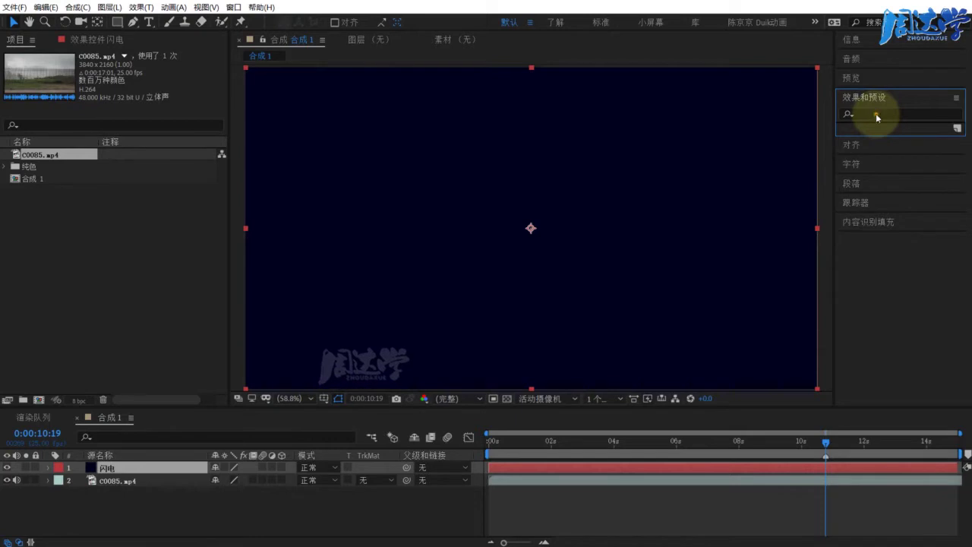
{"action": "left_click", "coordinate": [876, 113]}
{"action": "type", "text": "d"}
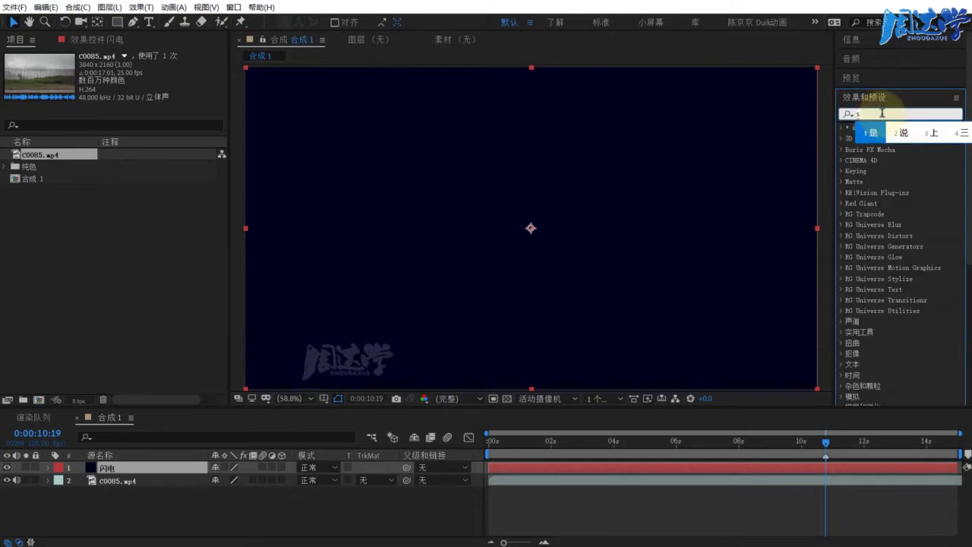
{"action": "type", "text": "闪电"}
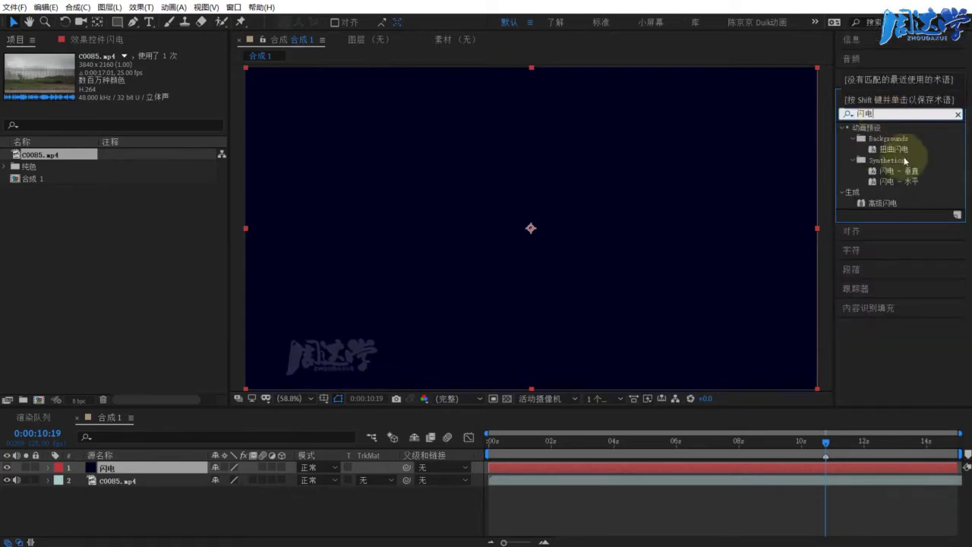
{"action": "mouse_move", "coordinate": [883, 203]}
{"action": "left_mouse_down"}
{"action": "mouse_move", "coordinate": [134, 449]}
{"action": "mouse_move", "coordinate": [108, 467]}
{"action": "left_mouse_up"}
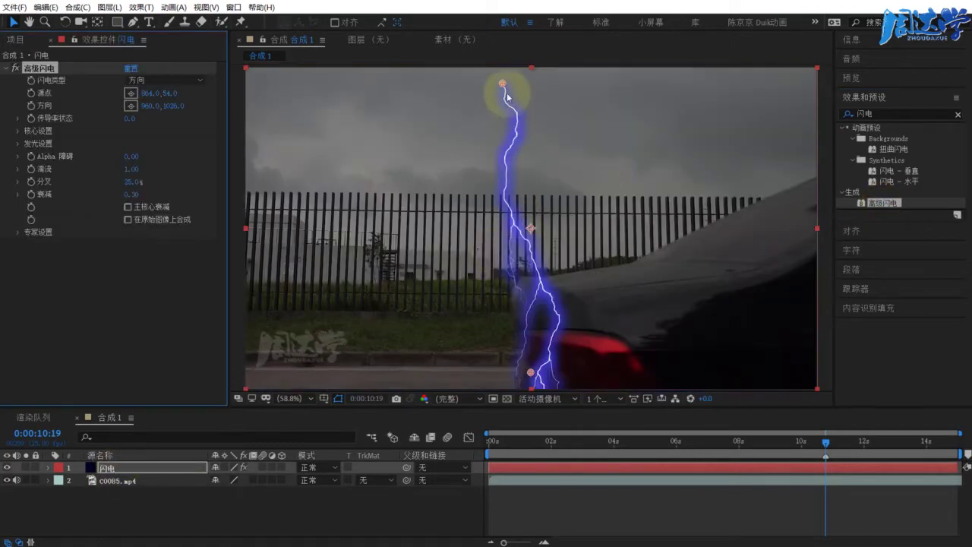
Move the bolt's start to the top edge and give it a magenta-pink FF0058 glow at 87% opacity.
{"action": "left_click_drag", "start_coordinate": [503, 85], "coordinate": [513, 68]}
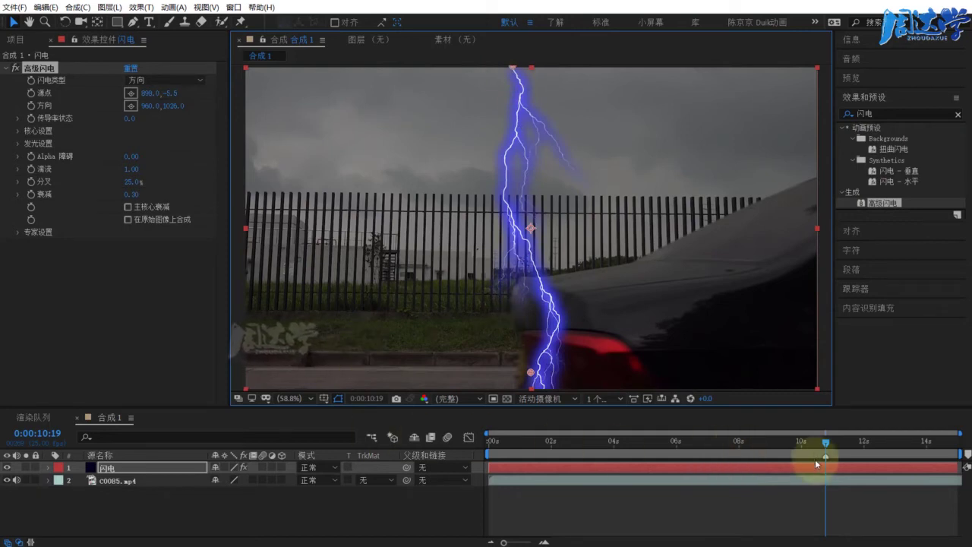
{"action": "left_click_drag", "start_coordinate": [826, 445], "coordinate": [688, 445]}
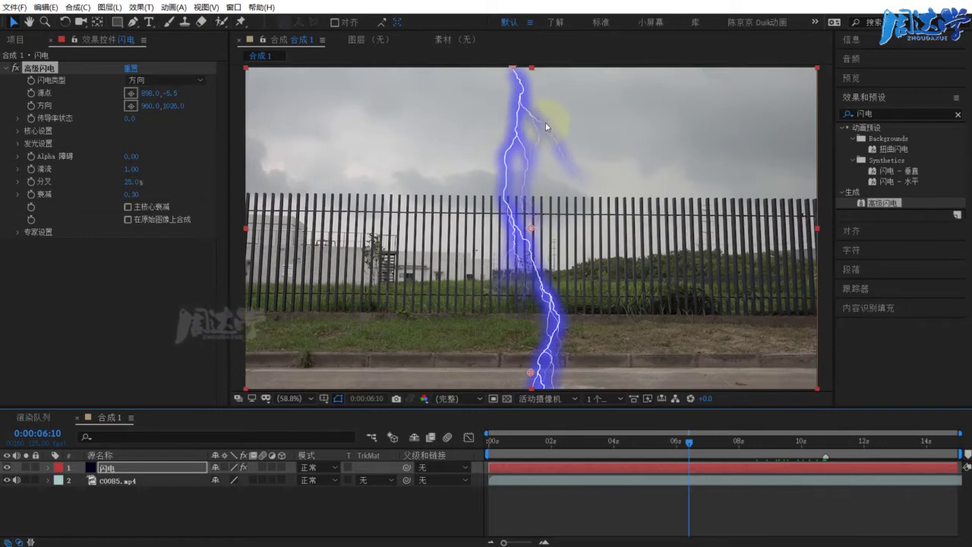
{"action": "left_click", "coordinate": [18, 143]}
{"action": "left_click", "coordinate": [18, 131]}
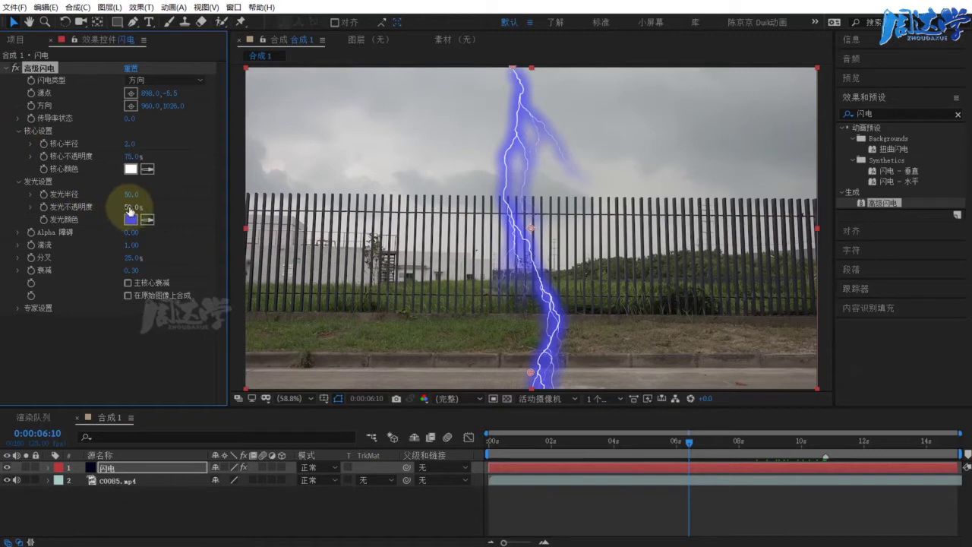
{"action": "left_click_drag", "start_coordinate": [130, 207], "coordinate": [19, 199]}
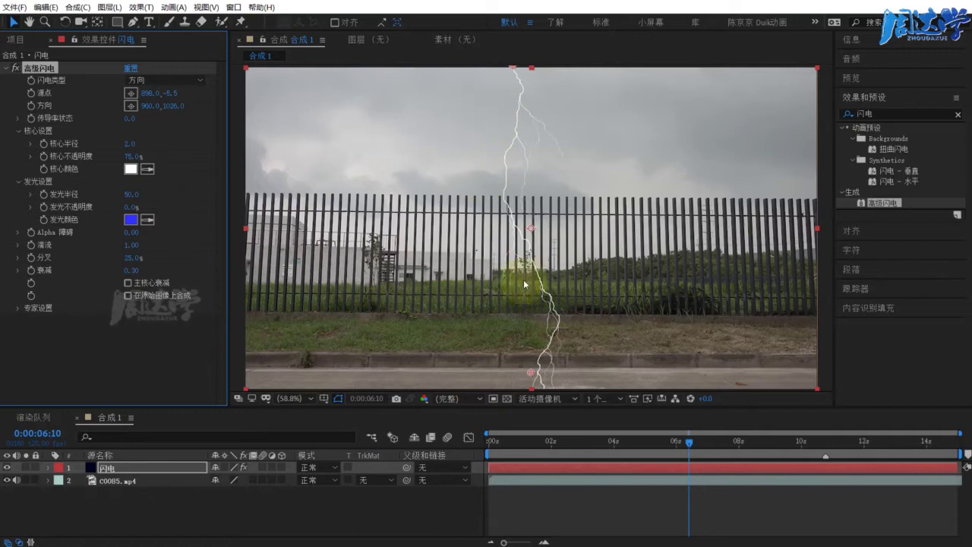
{"action": "mouse_move", "coordinate": [131, 208]}
{"action": "left_mouse_down"}
{"action": "mouse_move", "coordinate": [95, 204]}
{"action": "mouse_move", "coordinate": [136, 205]}
{"action": "left_mouse_up"}
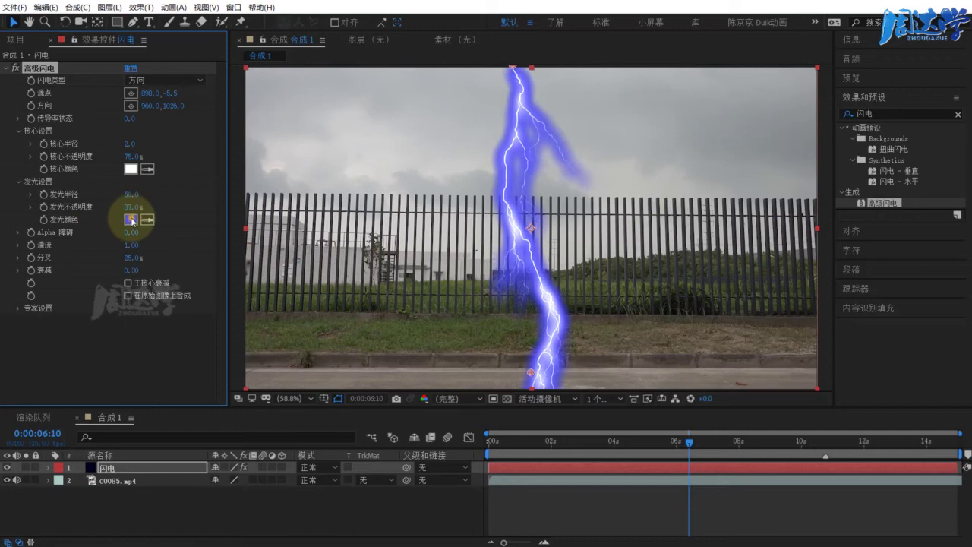
{"action": "left_click", "coordinate": [130, 220]}
{"action": "mouse_move", "coordinate": [241, 152]}
{"action": "left_mouse_down"}
{"action": "mouse_move", "coordinate": [240, 246]}
{"action": "mouse_move", "coordinate": [235, 179]}
{"action": "left_mouse_up"}
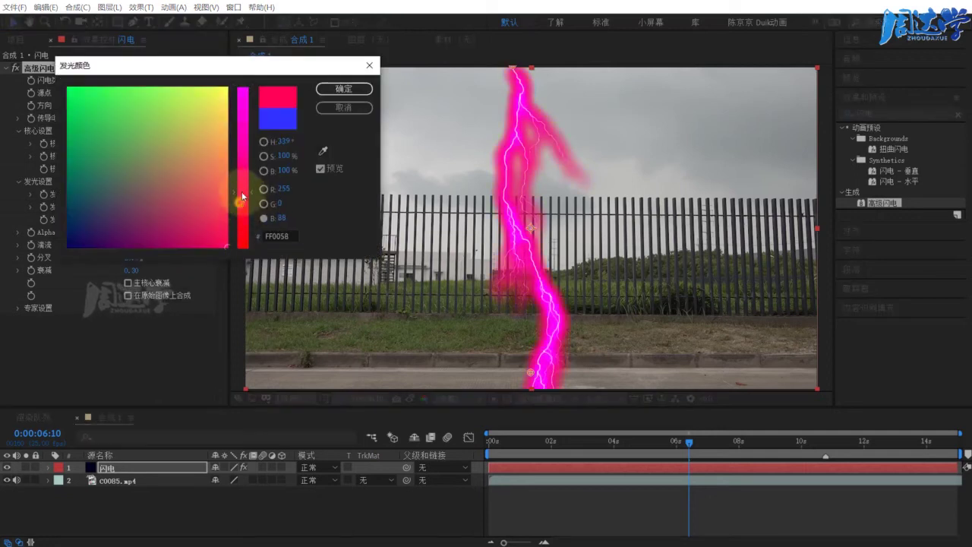
{"action": "left_click", "coordinate": [344, 107]}
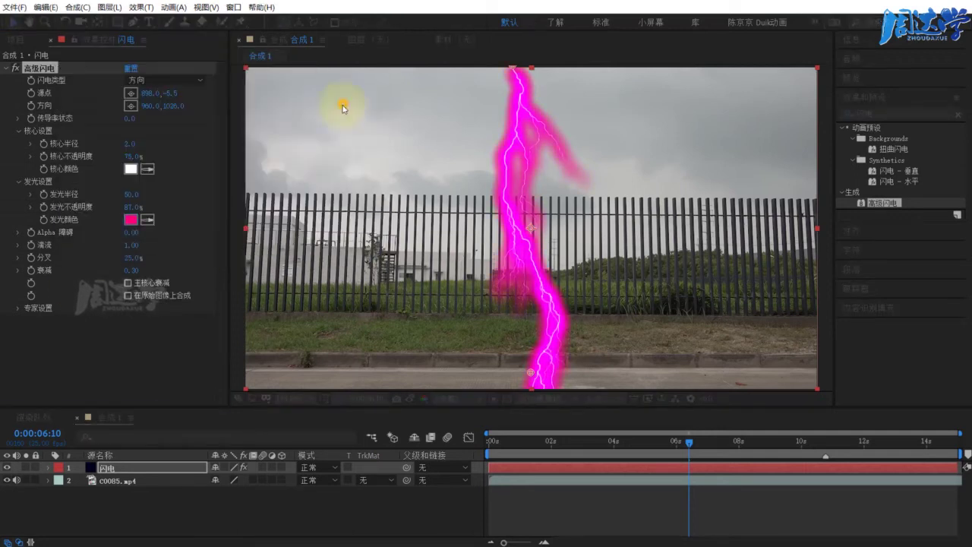
Fade the glow to 0%, set branching to 3.0% and decay to 0.37.
{"action": "left_click_drag", "start_coordinate": [131, 205], "coordinate": [19, 204]}
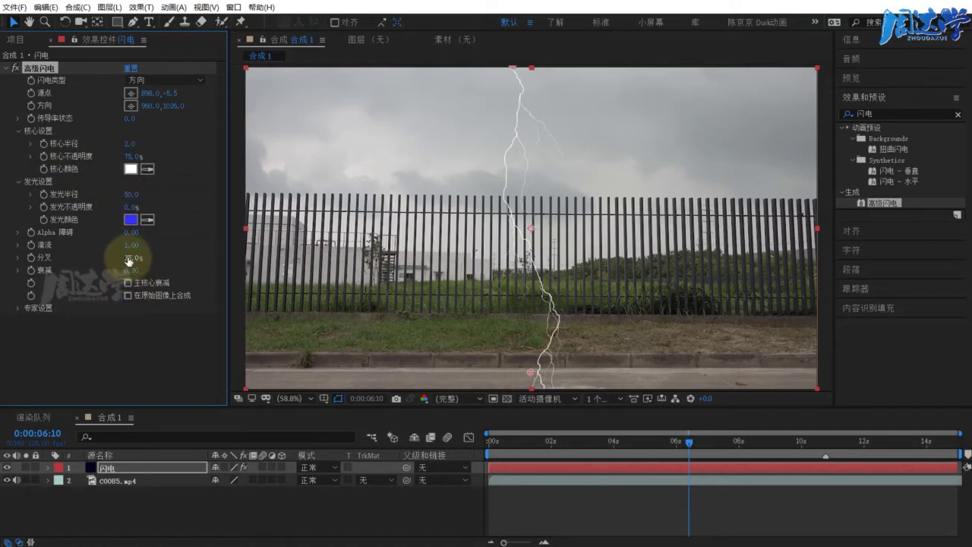
{"action": "left_click_drag", "start_coordinate": [130, 261], "coordinate": [94, 258]}
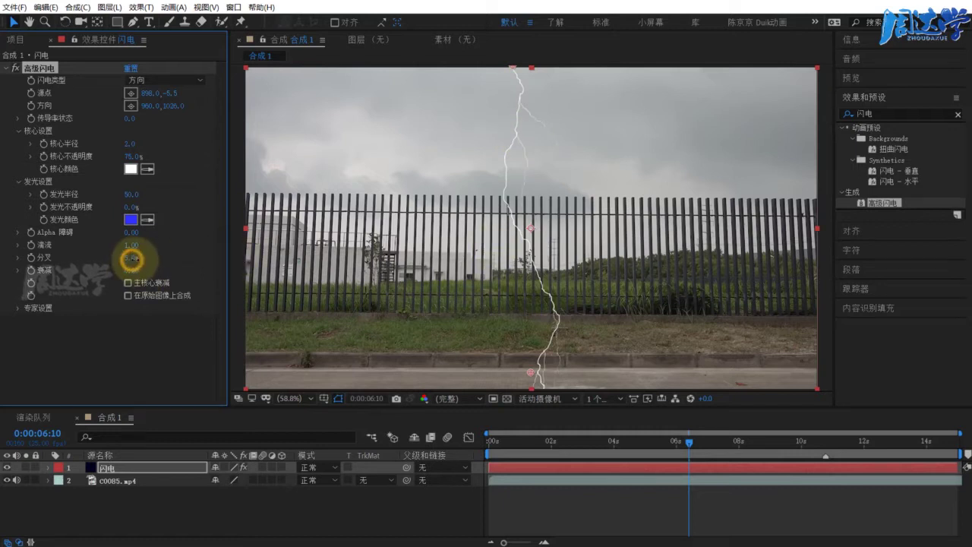
{"action": "left_click", "coordinate": [131, 258]}
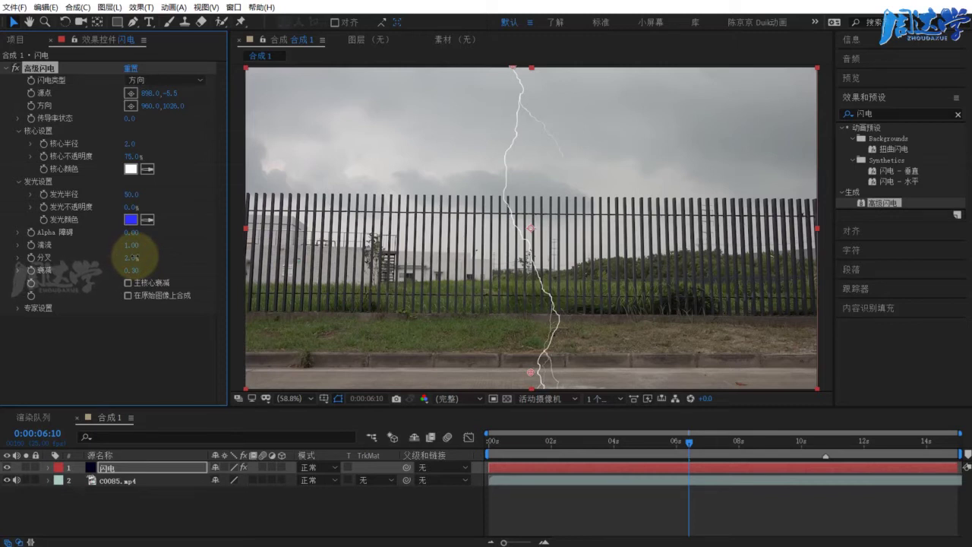
{"action": "double_click", "coordinate": [129, 257]}
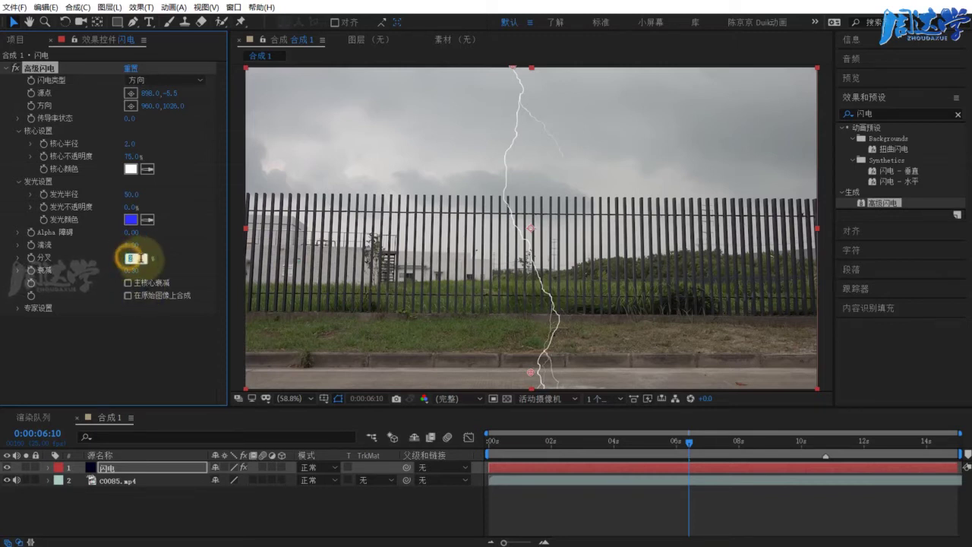
{"action": "type", "text": "3"}
{"action": "left_click", "coordinate": [172, 261]}
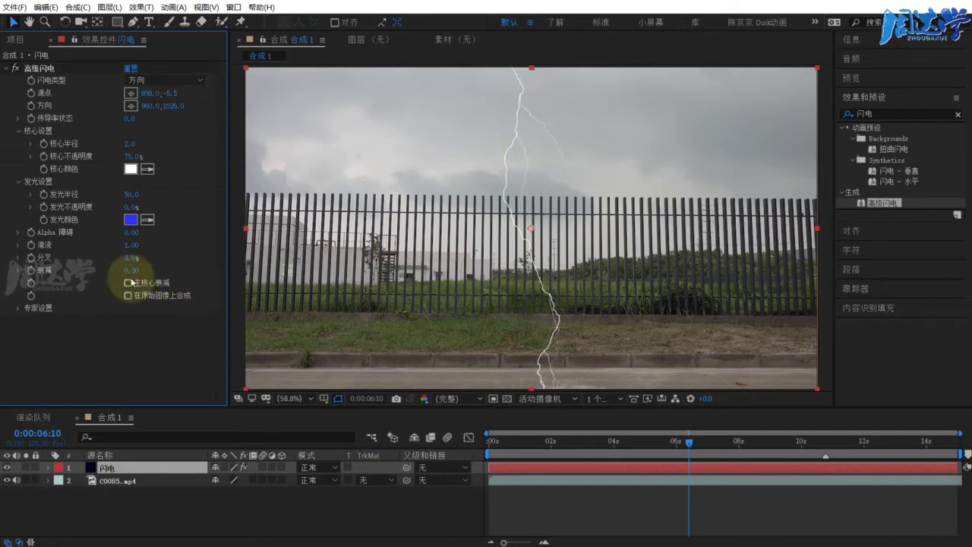
{"action": "left_click_drag", "start_coordinate": [130, 270], "coordinate": [163, 271]}
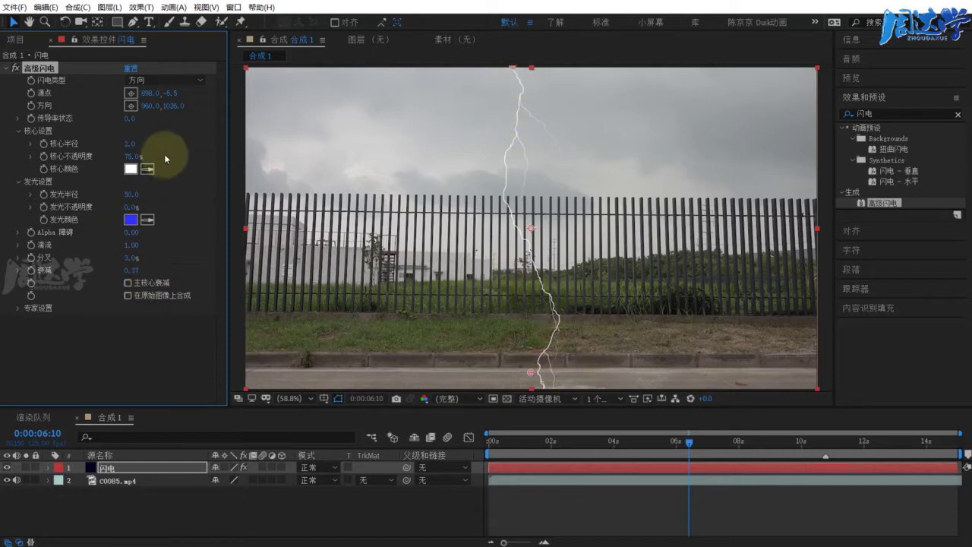
Set conduction state to 2.0 and place the bolt's origin at the top of the frame.
{"action": "left_click_drag", "start_coordinate": [127, 119], "coordinate": [137, 119]}
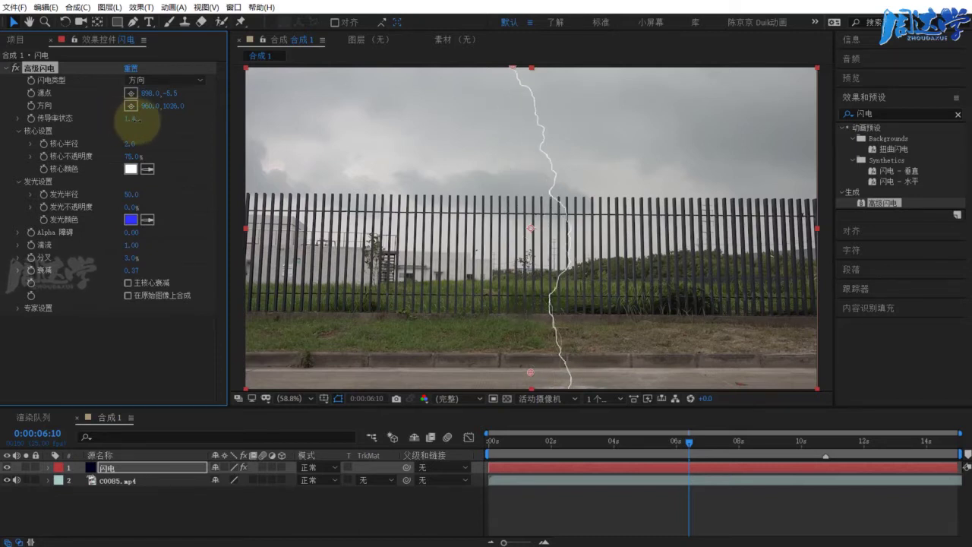
{"action": "left_click_drag", "start_coordinate": [139, 119], "coordinate": [139, 120]}
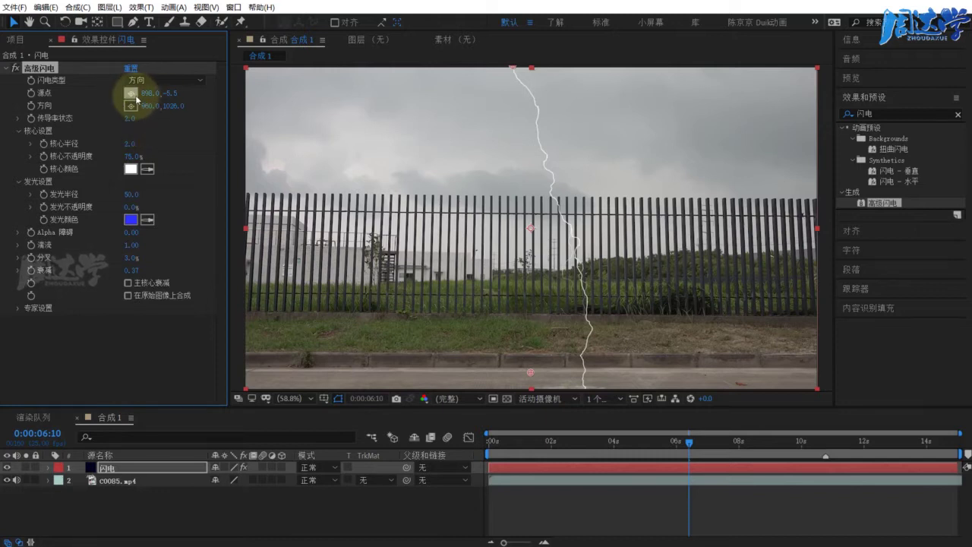
{"action": "left_click", "coordinate": [137, 97]}
{"action": "left_click", "coordinate": [518, 61]}
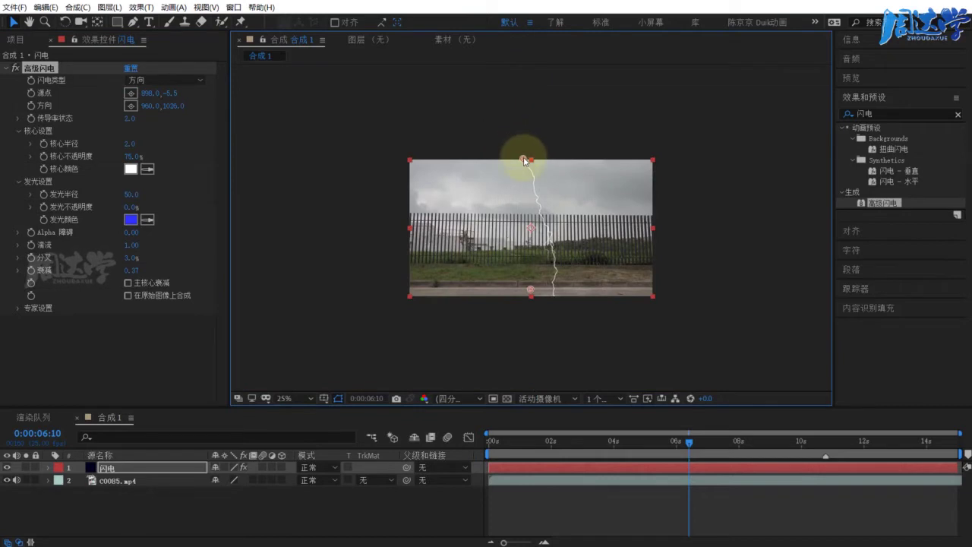
Fit the viewer to the panel and set the bolt's core opacity to 100%.
{"action": "key", "text": "period"}
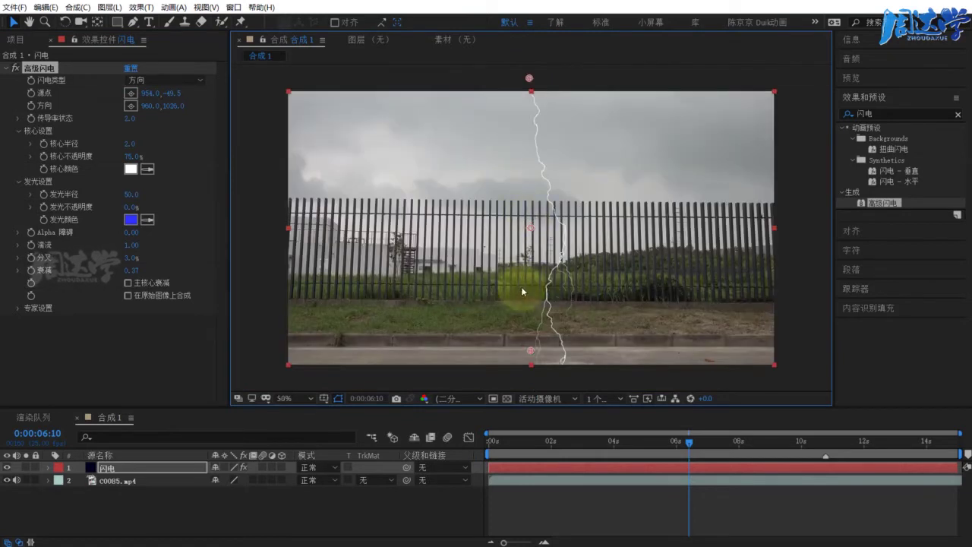
{"action": "left_click", "coordinate": [286, 398]}
{"action": "left_click", "coordinate": [319, 425]}
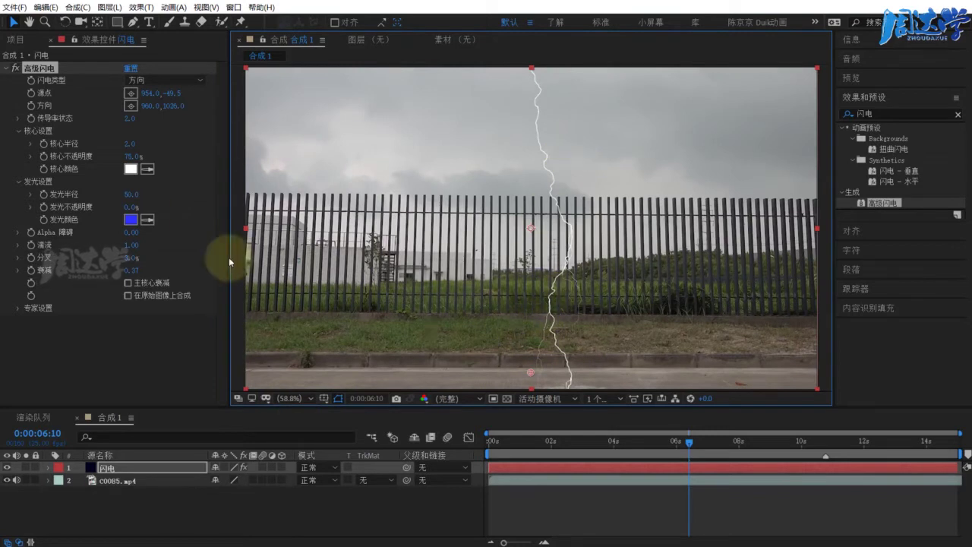
{"action": "left_click", "coordinate": [133, 157]}
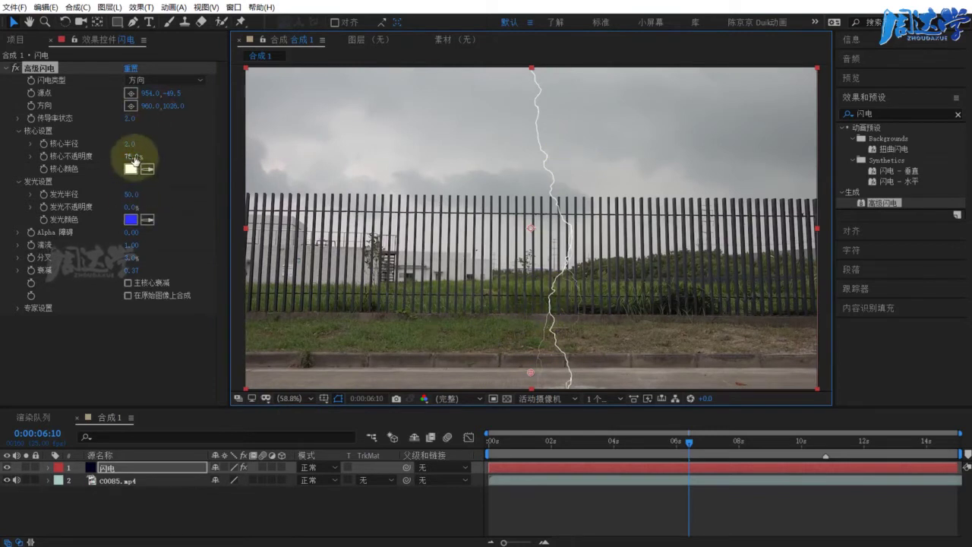
{"action": "type", "text": "100"}
{"action": "key", "text": "Return"}
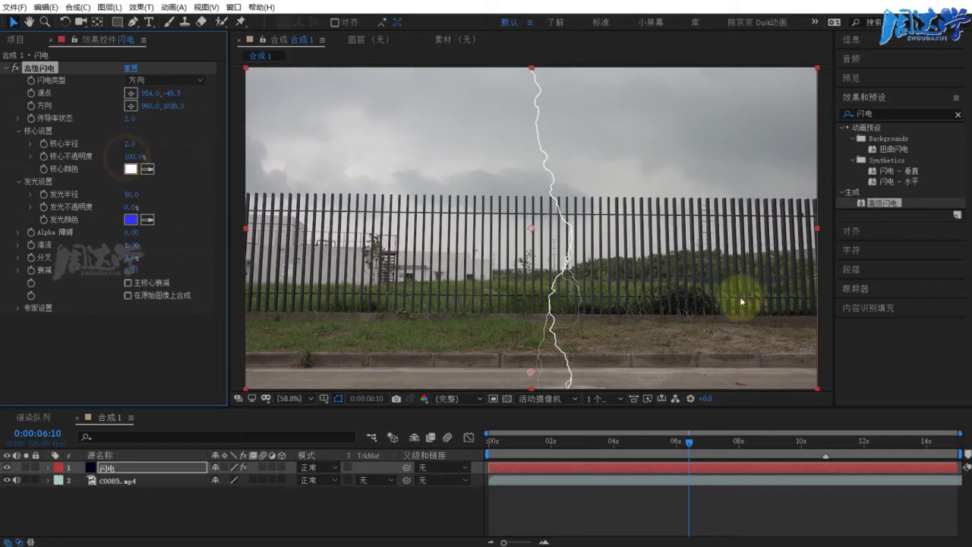
Run the bolt from 960.0,-49.5 to 949.0,820.0 and show the car frame near 10:19.
{"action": "left_click_drag", "start_coordinate": [174, 110], "coordinate": [123, 107]}
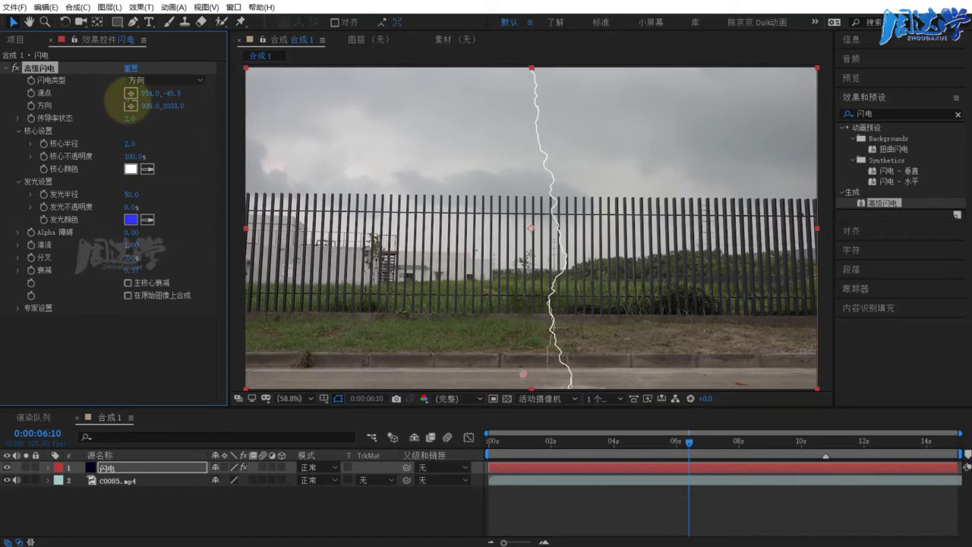
{"action": "mouse_move", "coordinate": [126, 106]}
{"action": "left_mouse_down"}
{"action": "mouse_move", "coordinate": [137, 103]}
{"action": "mouse_move", "coordinate": [16, 113]}
{"action": "left_mouse_up"}
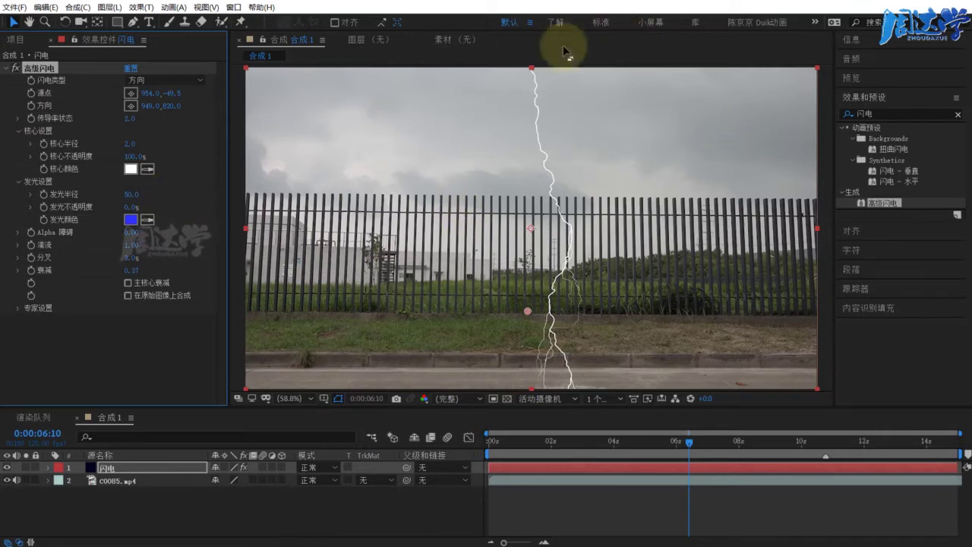
{"action": "mouse_move", "coordinate": [148, 93]}
{"action": "left_mouse_down"}
{"action": "mouse_move", "coordinate": [168, 95]}
{"action": "mouse_move", "coordinate": [157, 97]}
{"action": "left_mouse_up"}
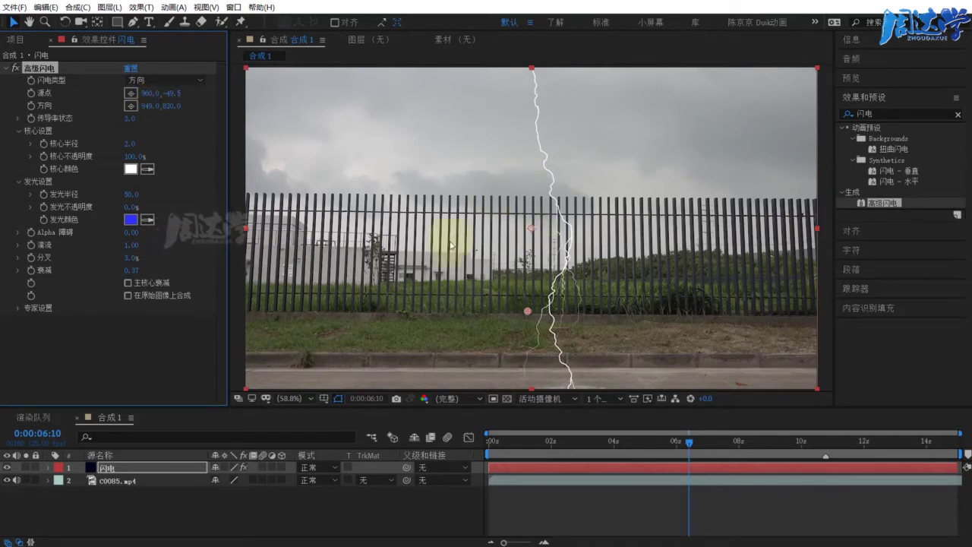
{"action": "left_click", "coordinate": [691, 444]}
{"action": "left_click_drag", "start_coordinate": [695, 445], "coordinate": [825, 452]}
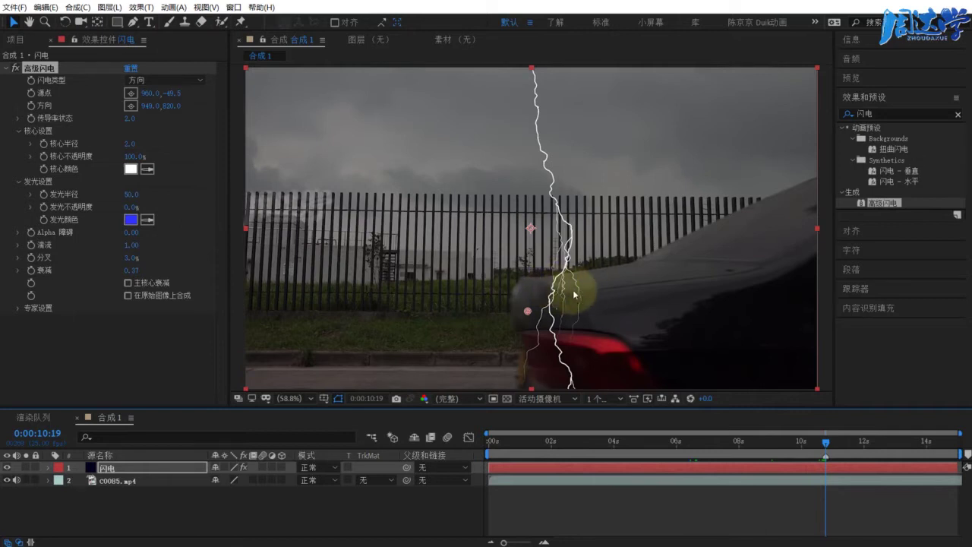
{"action": "left_click", "coordinate": [48, 341]}
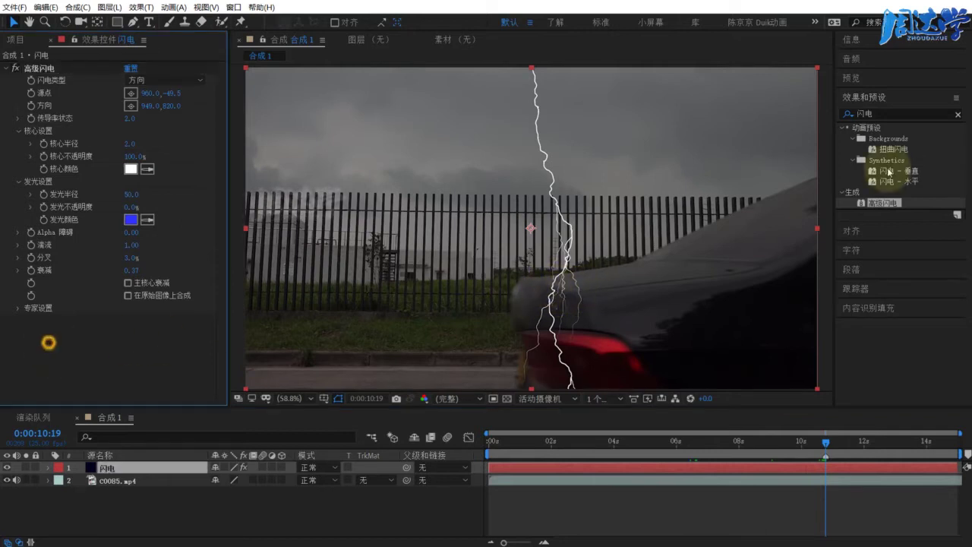
Add a 线性擦除 to the lightning at 34% completion with softened feathering.
{"action": "left_click", "coordinate": [894, 114]}
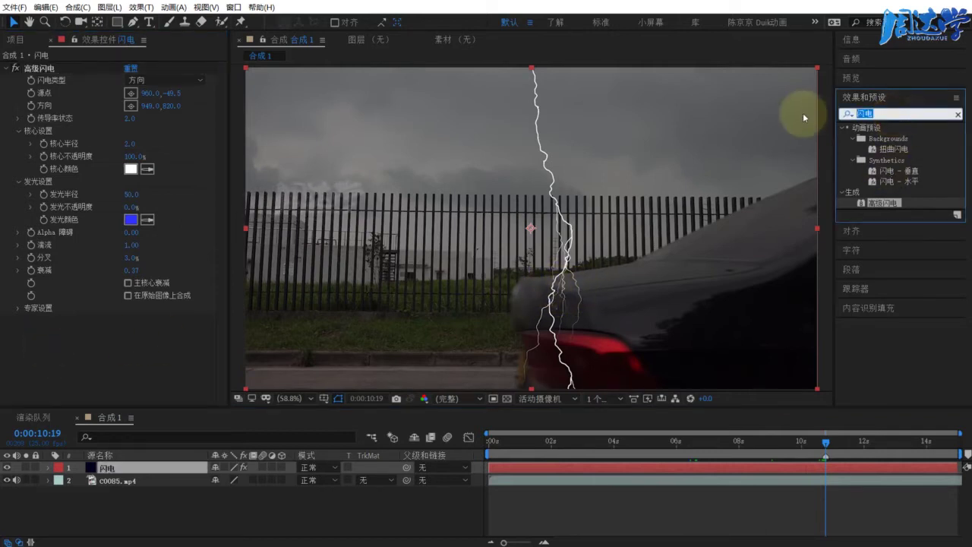
{"action": "type", "text": "cachu"}
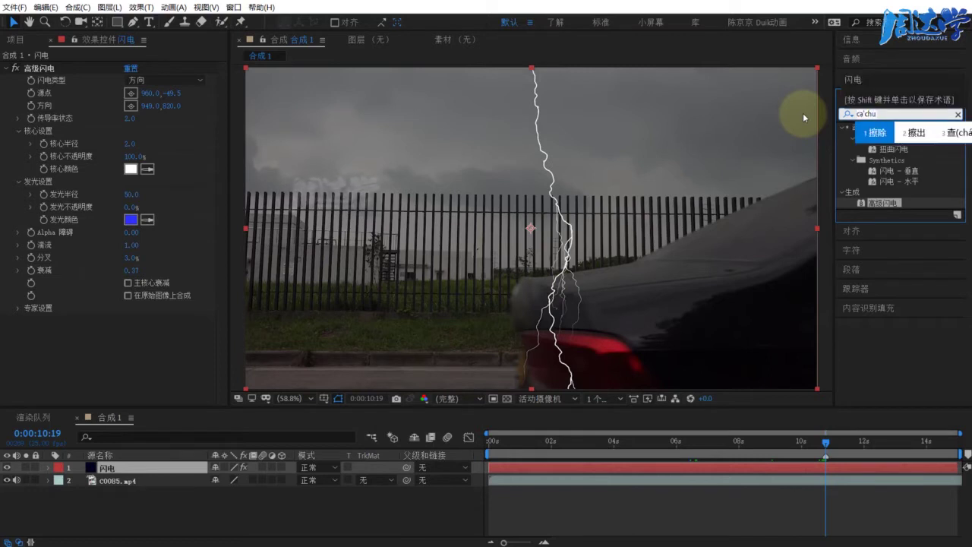
{"action": "key", "text": "space"}
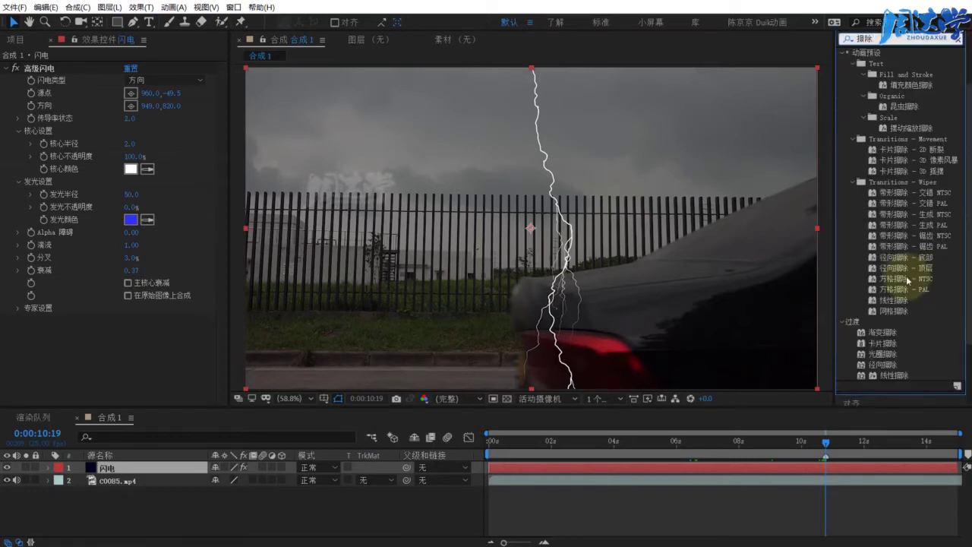
{"action": "left_click_drag", "start_coordinate": [887, 288], "coordinate": [117, 344]}
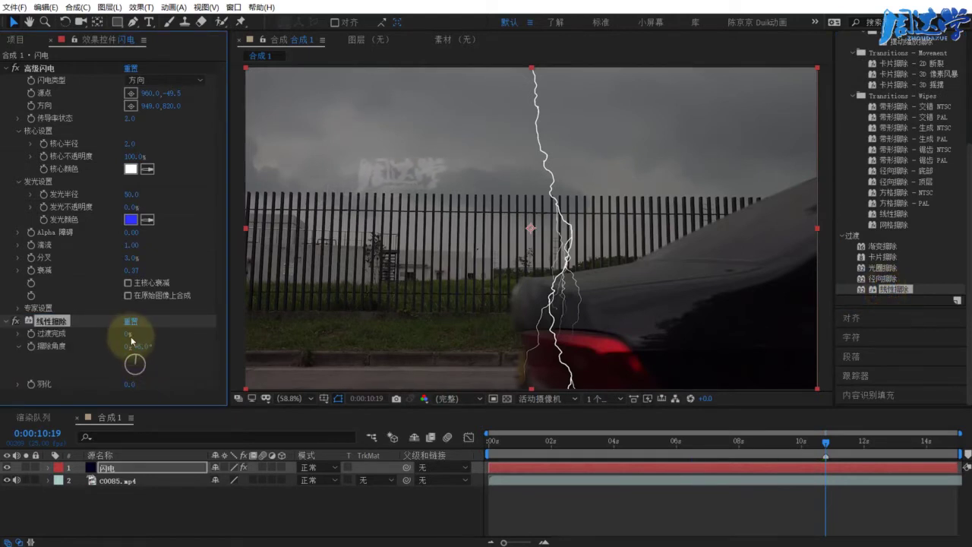
{"action": "left_click_drag", "start_coordinate": [127, 333], "coordinate": [152, 333]}
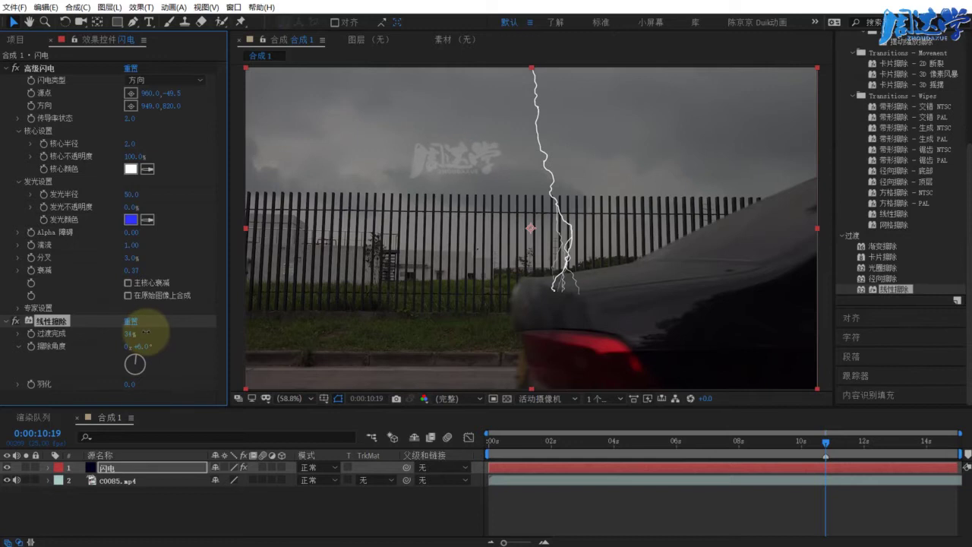
{"action": "mouse_move", "coordinate": [130, 387]}
{"action": "left_mouse_down"}
{"action": "mouse_move", "coordinate": [170, 384]}
{"action": "mouse_move", "coordinate": [130, 385]}
{"action": "left_mouse_up"}
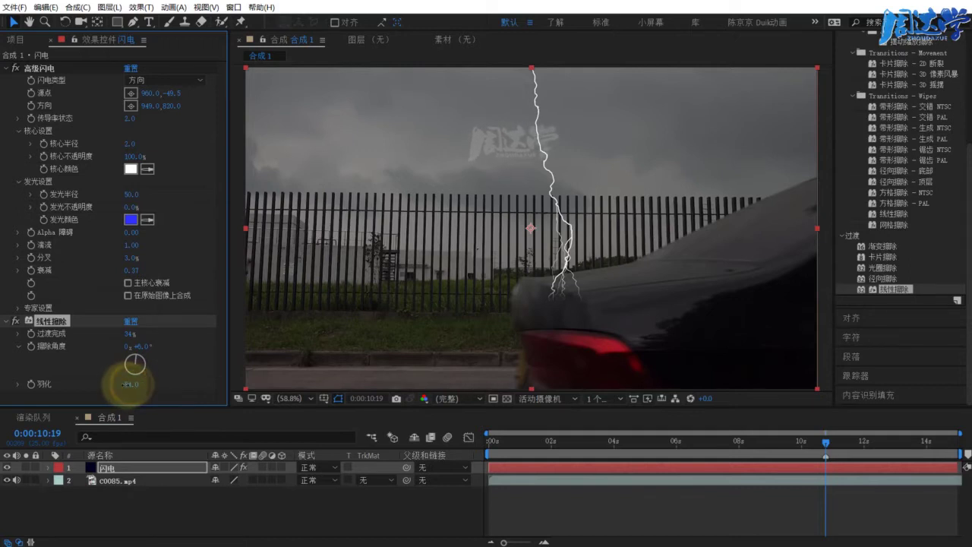
{"action": "key", "text": "ctrl+m"}
{"action": "left_click", "coordinate": [100, 417]}
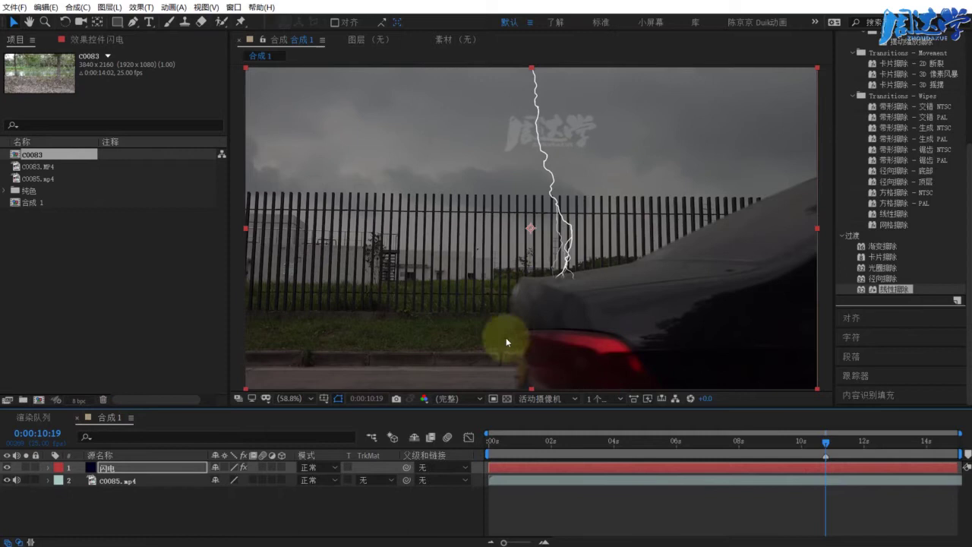
Delete the C0085.mp4 footage layer from 合成 1.
{"action": "left_click", "coordinate": [137, 520]}
{"action": "left_click", "coordinate": [102, 481]}
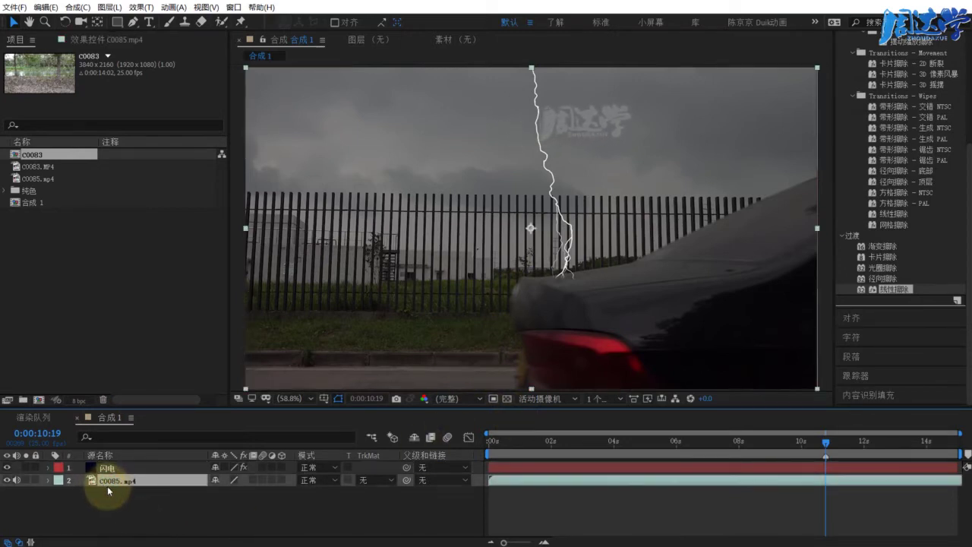
{"action": "key", "text": "Delete"}
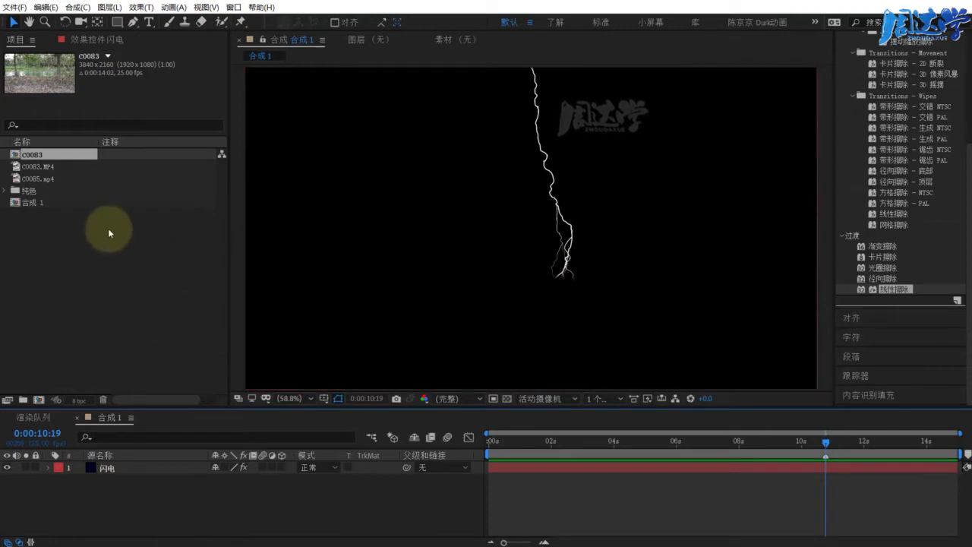
{"action": "left_click", "coordinate": [33, 417]}
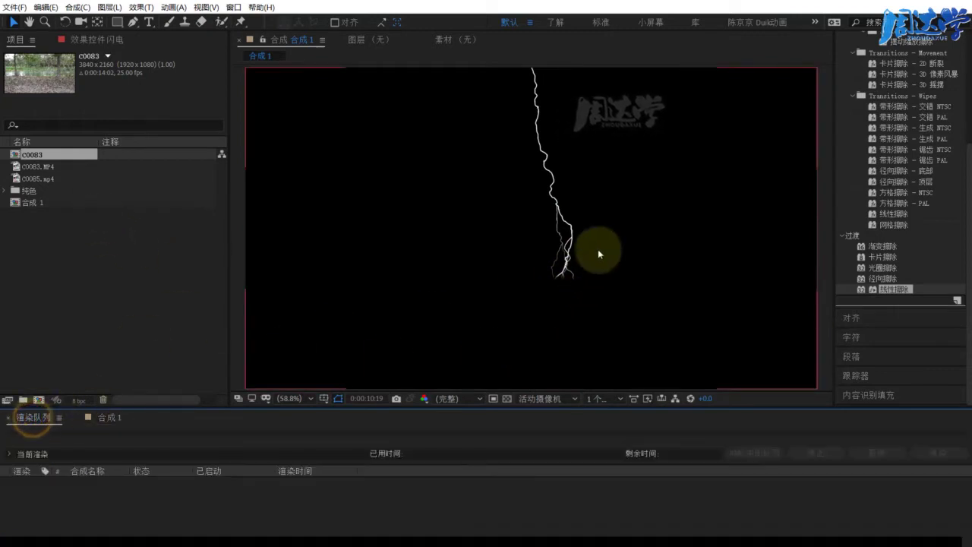
{"action": "left_click", "coordinate": [105, 417]}
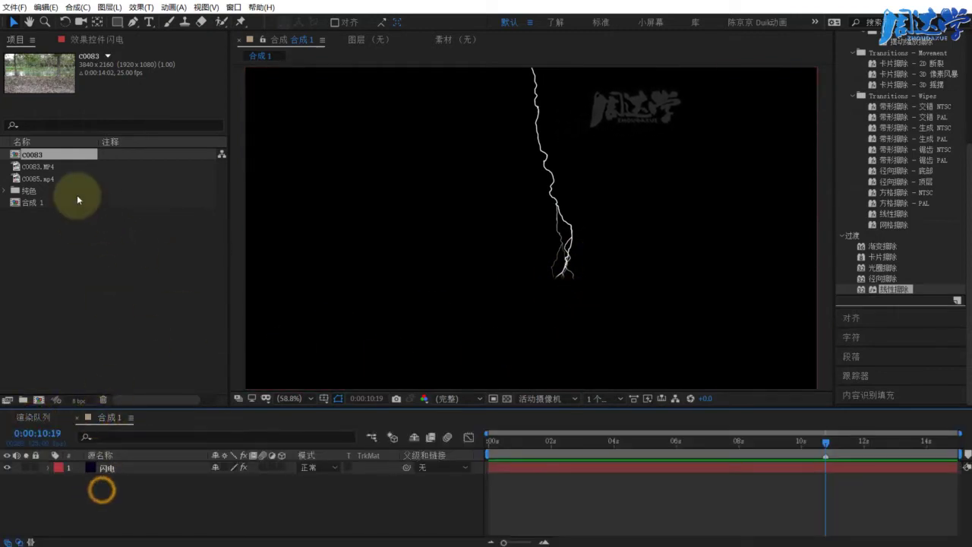
Import C0083.mp4 and place it in the composition below the lightning layer.
{"action": "double_click", "coordinate": [45, 241]}
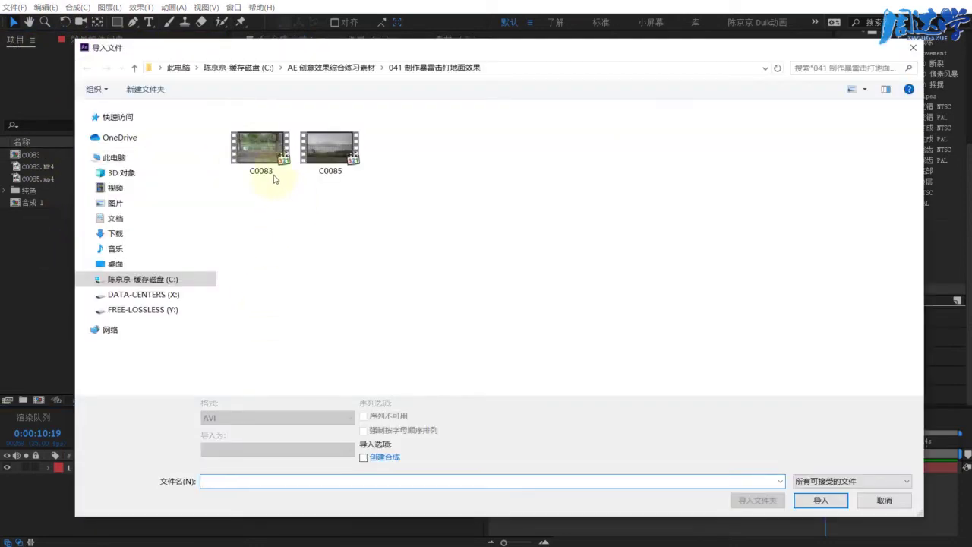
{"action": "left_click", "coordinate": [269, 164]}
{"action": "left_click", "coordinate": [805, 500]}
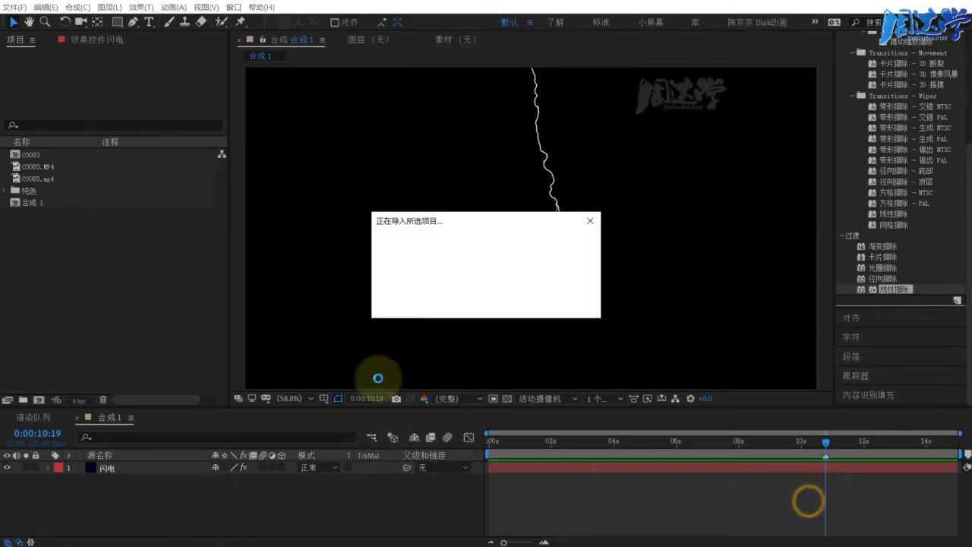
{"action": "left_click_drag", "start_coordinate": [42, 179], "coordinate": [102, 490]}
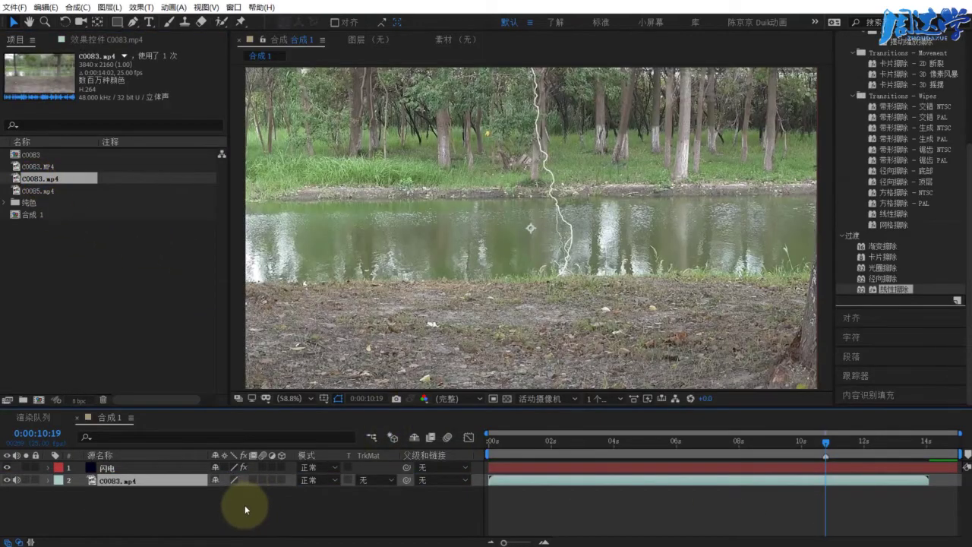
Scale the C0083.mp4 pond footage down to about 58%, then up to 65%.
{"action": "left_click_drag", "start_coordinate": [250, 495], "coordinate": [205, 502]}
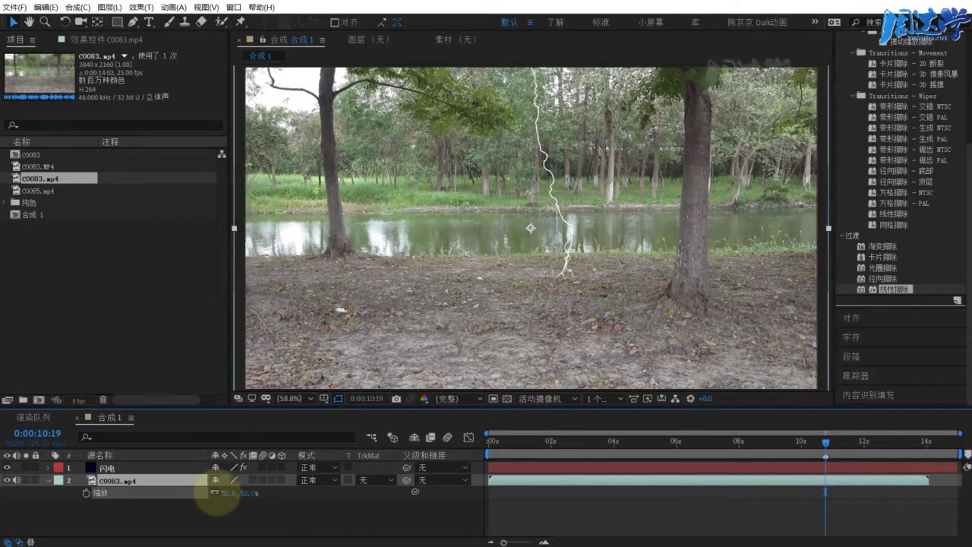
{"action": "left_click", "coordinate": [204, 515]}
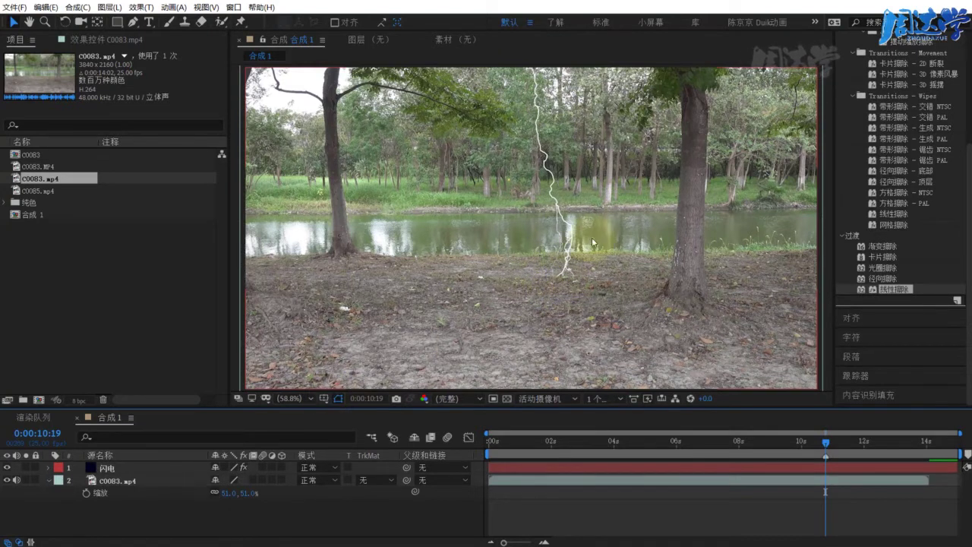
{"action": "left_click_drag", "start_coordinate": [243, 492], "coordinate": [464, 307]}
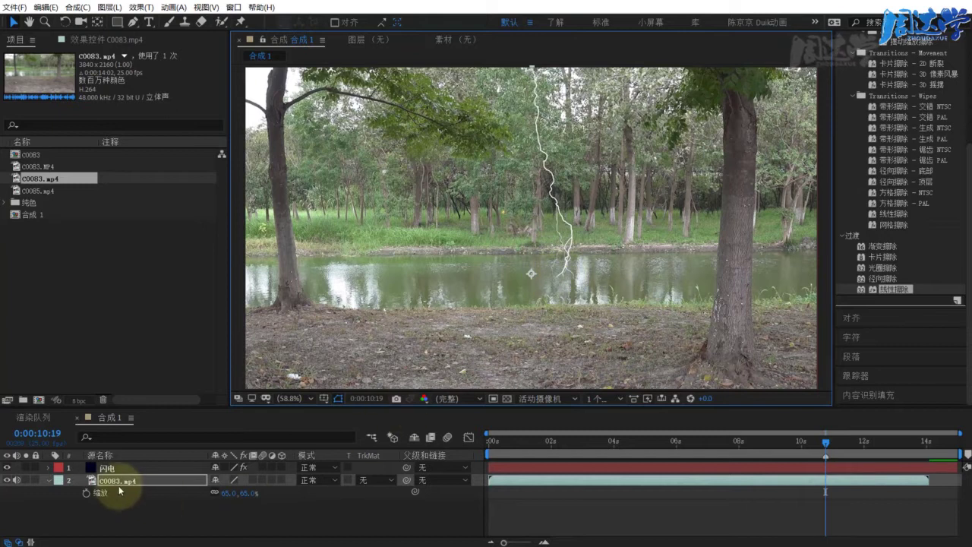
{"action": "left_click", "coordinate": [106, 467]}
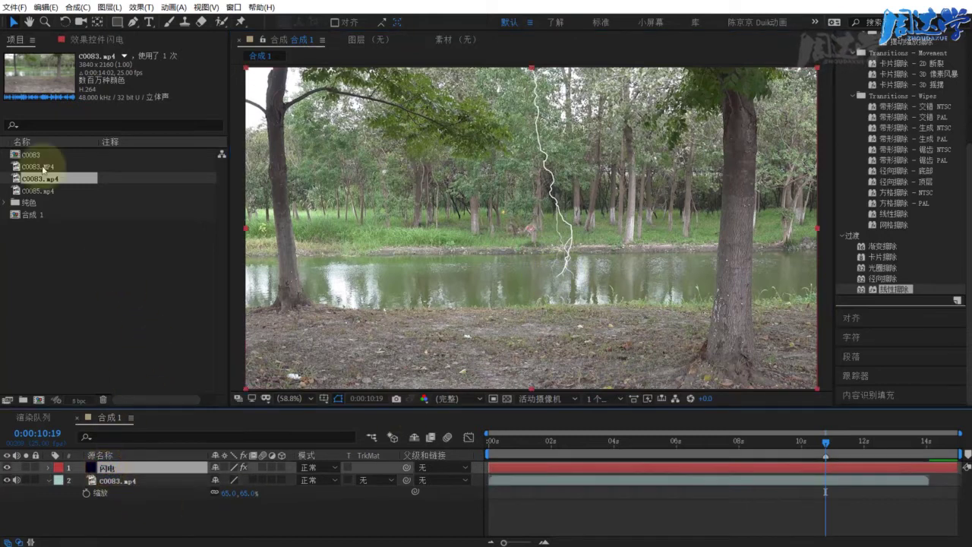
Set the lightning's 线性擦除 to 38% completion with 11.0 feather.
{"action": "left_click", "coordinate": [90, 38]}
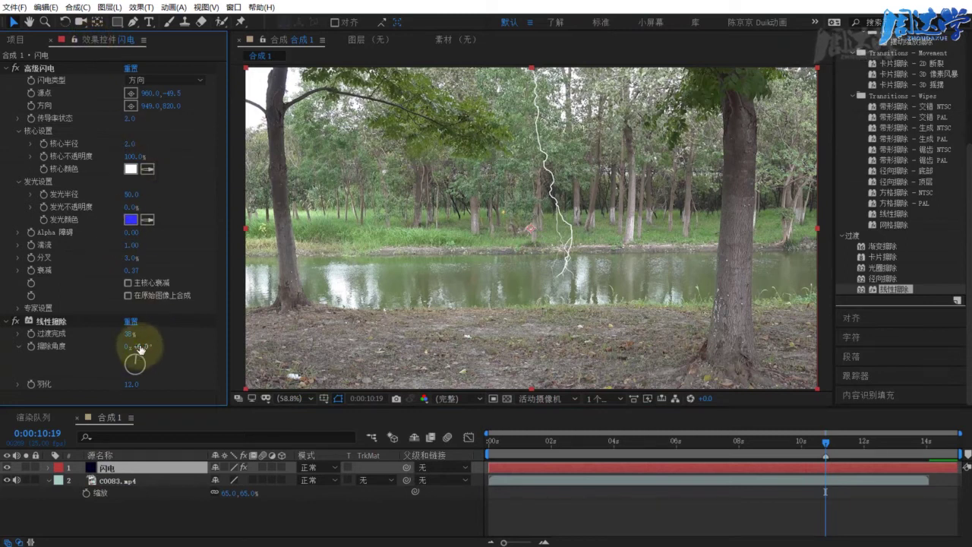
{"action": "left_click_drag", "start_coordinate": [131, 335], "coordinate": [133, 334]}
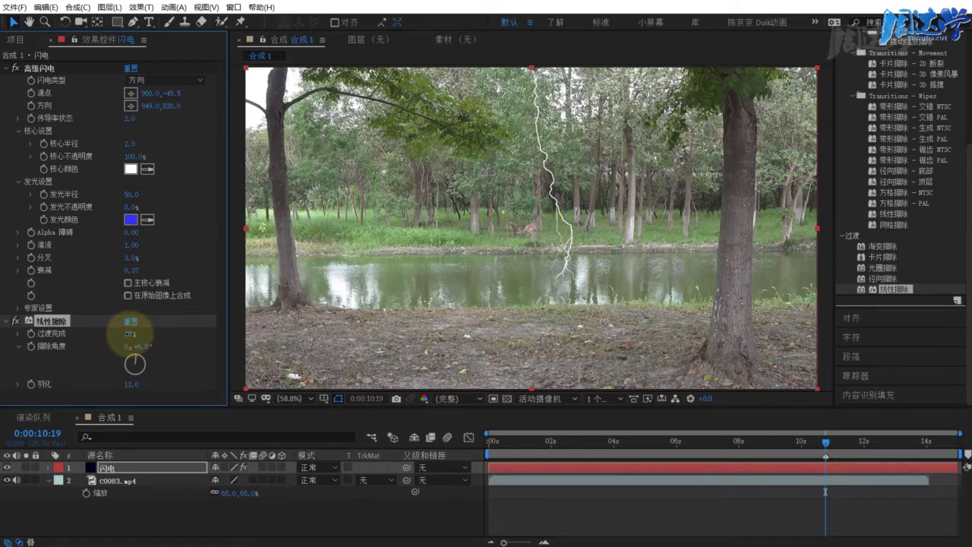
{"action": "left_click_drag", "start_coordinate": [131, 385], "coordinate": [99, 382]}
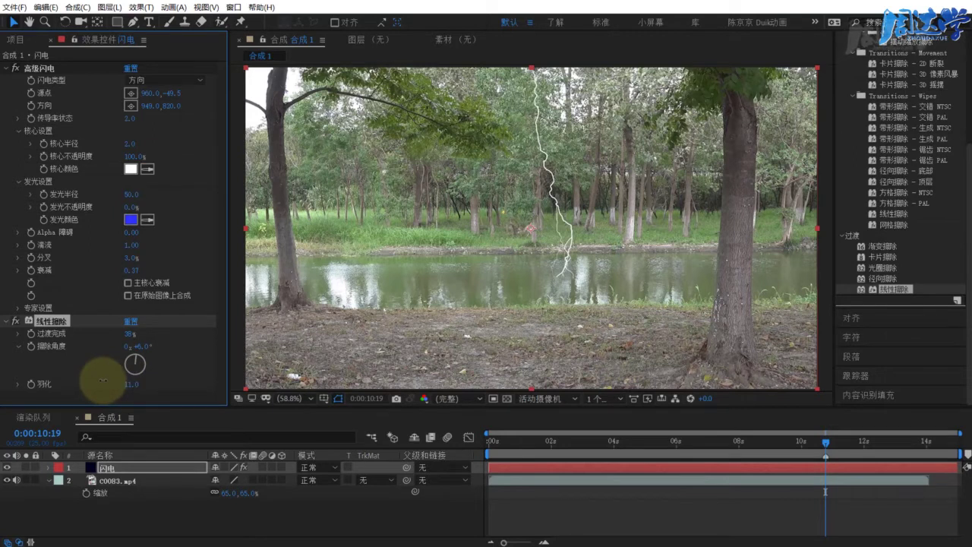
{"action": "left_click", "coordinate": [91, 515]}
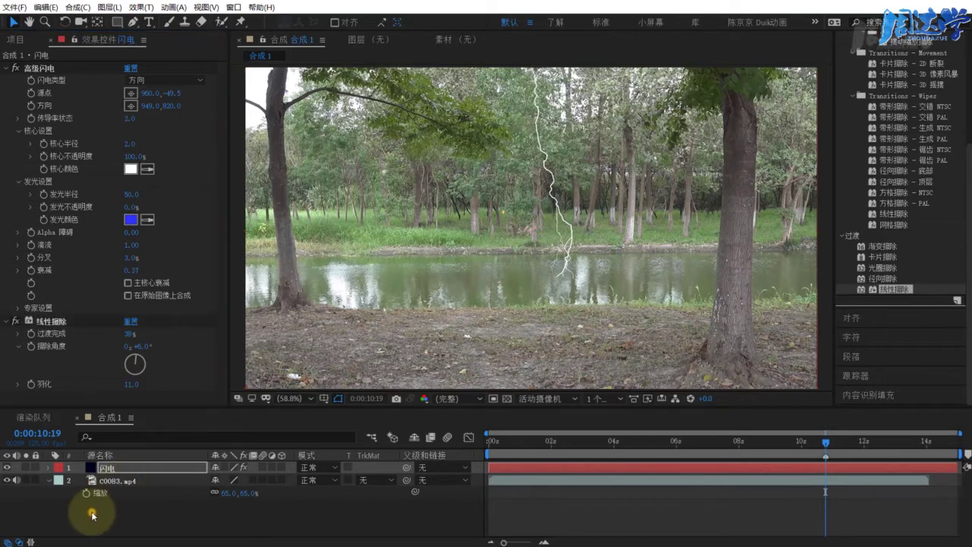
{"action": "left_click", "coordinate": [101, 467]}
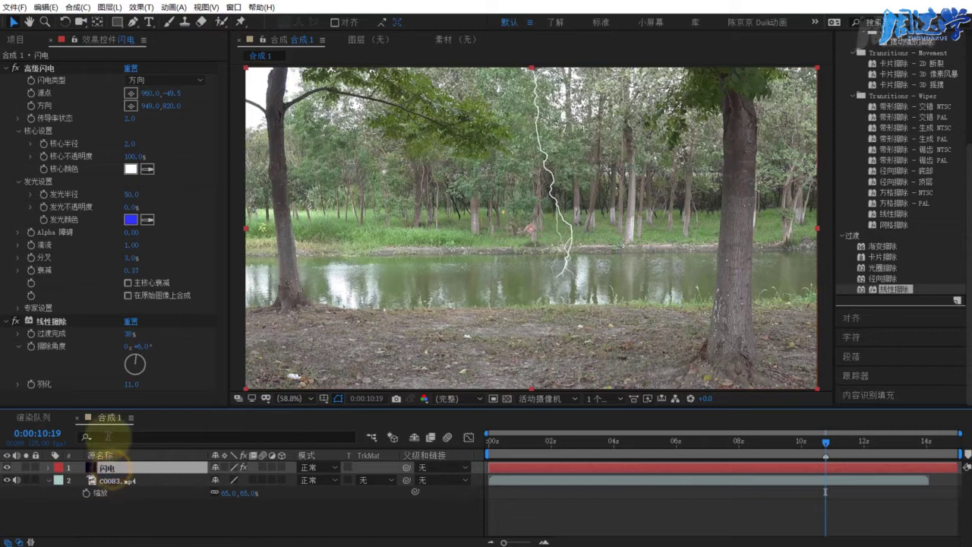
{"action": "left_click", "coordinate": [119, 480]}
{"action": "left_click", "coordinate": [102, 467]}
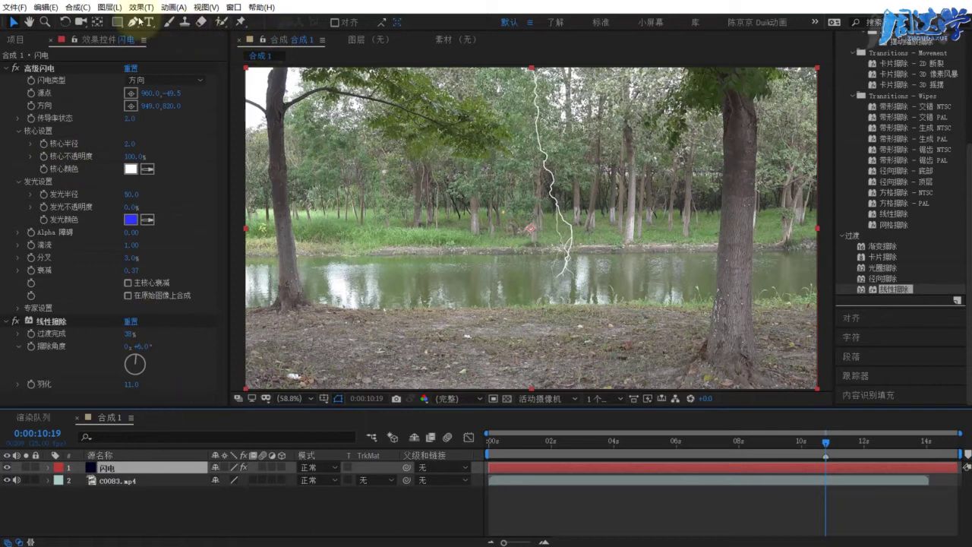
Pre-compose the lightning layer into 闪电 合成 1.
{"action": "left_click", "coordinate": [114, 8]}
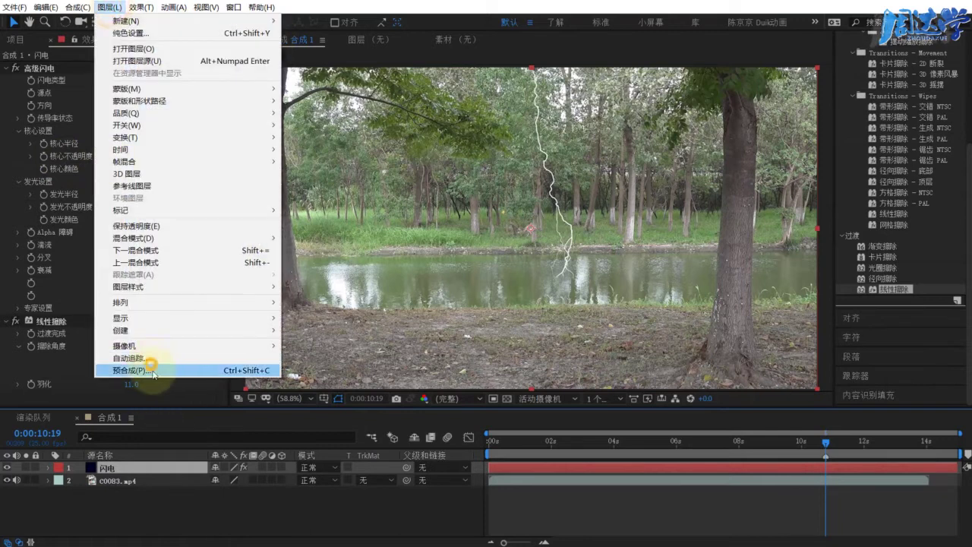
{"action": "left_click", "coordinate": [154, 372]}
{"action": "key", "text": "Return"}
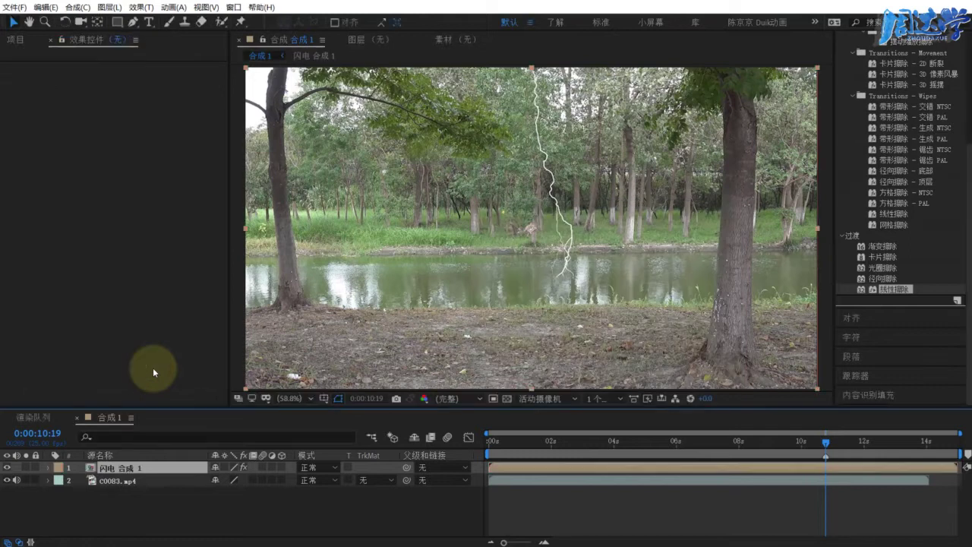
Duplicate the lightning precomp and rename the copy 闪电 投影.
{"action": "left_click", "coordinate": [191, 466]}
{"action": "key", "text": "ctrl+d"}
{"action": "right_click", "coordinate": [117, 468]}
{"action": "left_click", "coordinate": [133, 486]}
{"action": "right_click", "coordinate": [132, 486]}
{"action": "left_click", "coordinate": [176, 473]}
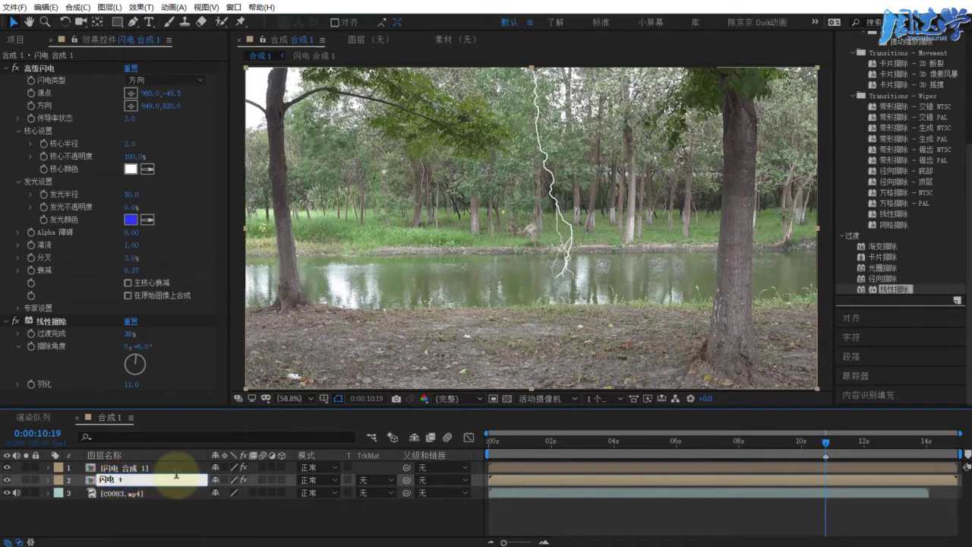
{"action": "type", "text": "投影"}
{"action": "key", "text": "Return"}
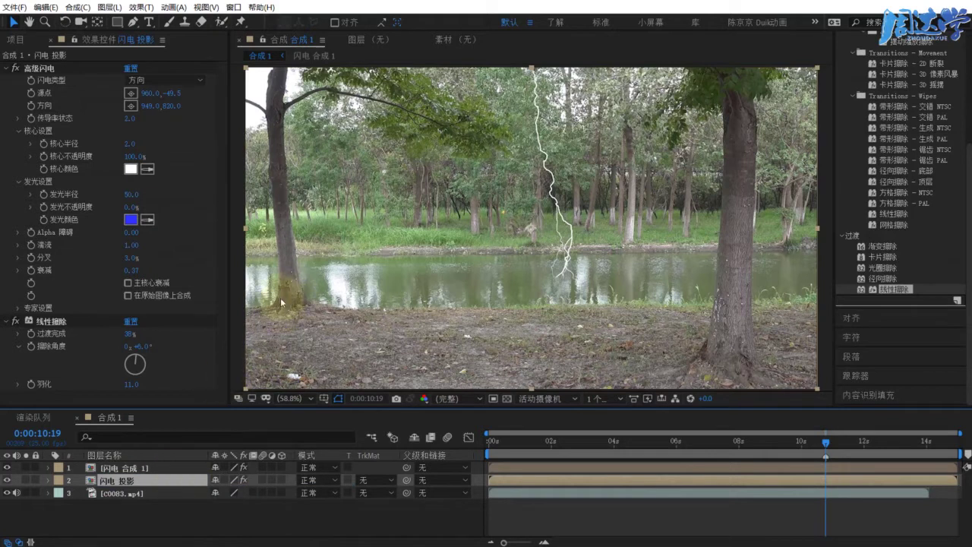
{"action": "left_click", "coordinate": [126, 468]}
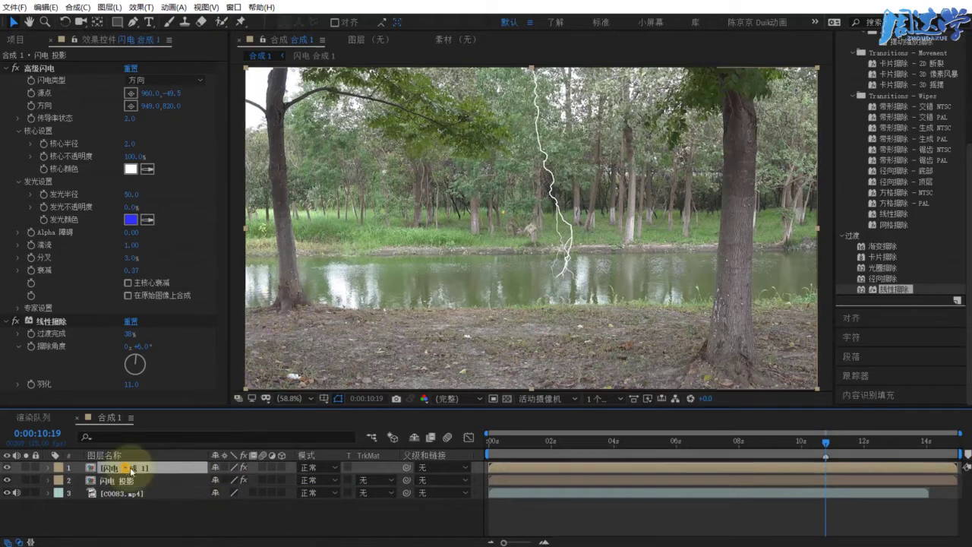
Make both lightning layers 3D and orbit the view around the bolt.
{"action": "left_click", "coordinate": [282, 467]}
{"action": "left_click", "coordinate": [281, 483]}
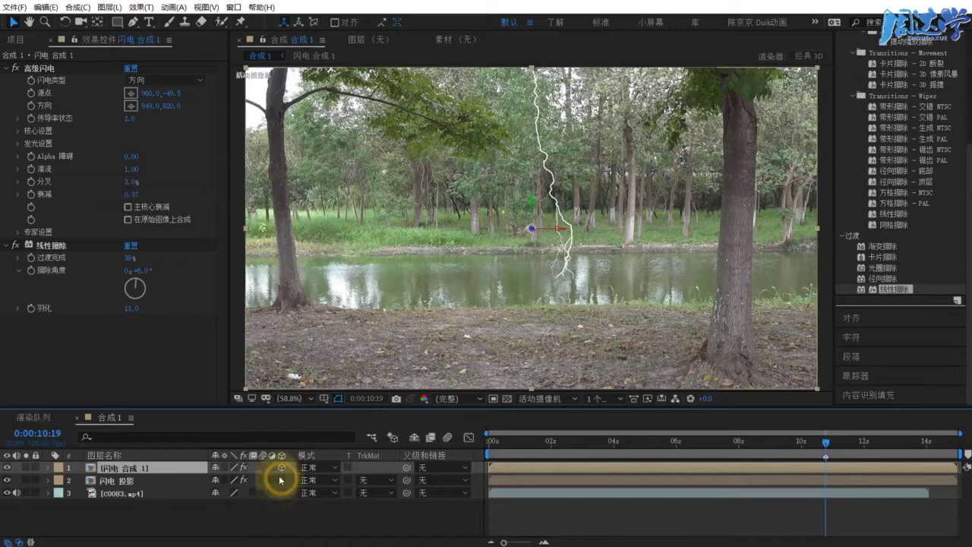
{"action": "left_click", "coordinate": [113, 482]}
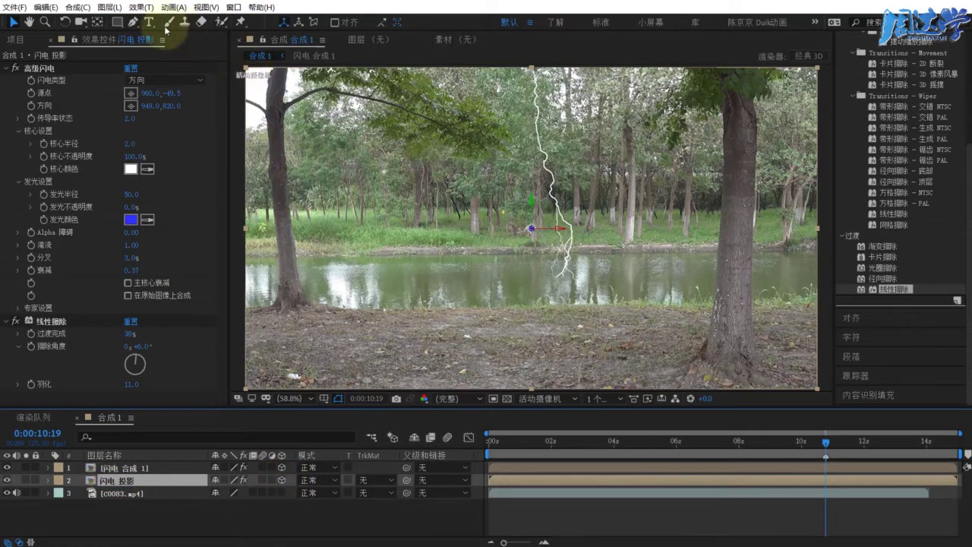
{"action": "left_click", "coordinate": [101, 24]}
{"action": "left_click_drag", "start_coordinate": [531, 227], "coordinate": [566, 264]}
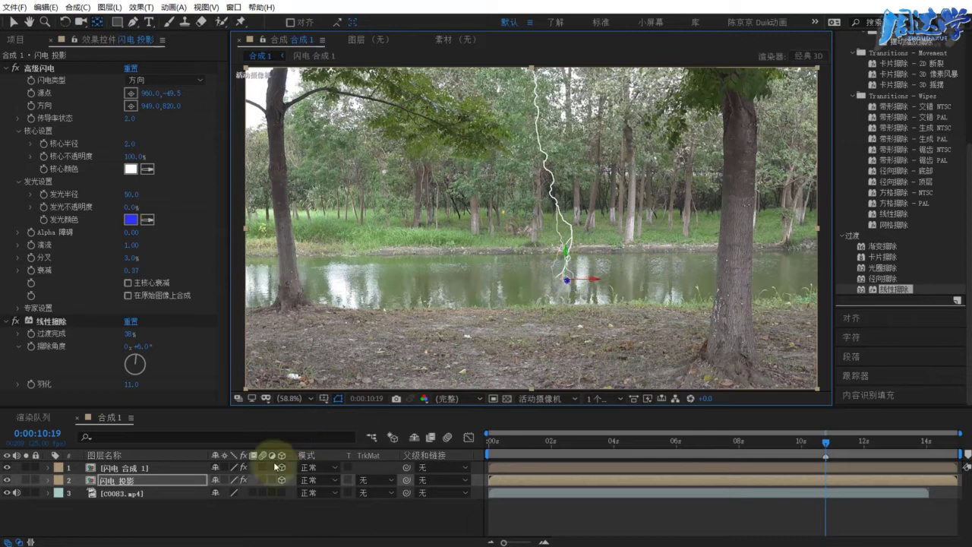
Set 闪电 投影's Orientation to 122°, 0°, 51° so the bolt lies across the ground.
{"action": "left_click", "coordinate": [110, 479]}
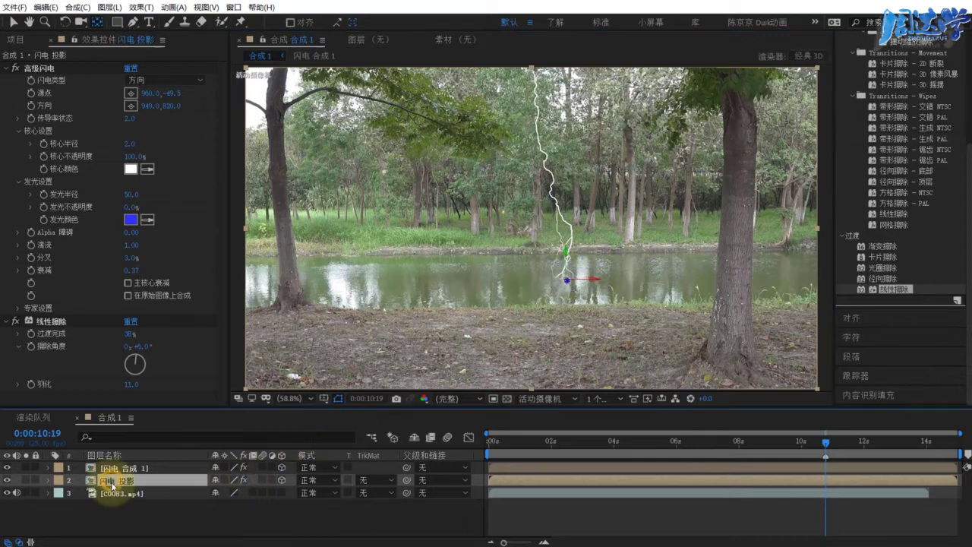
{"action": "left_click", "coordinate": [48, 480]}
{"action": "left_click", "coordinate": [61, 505]}
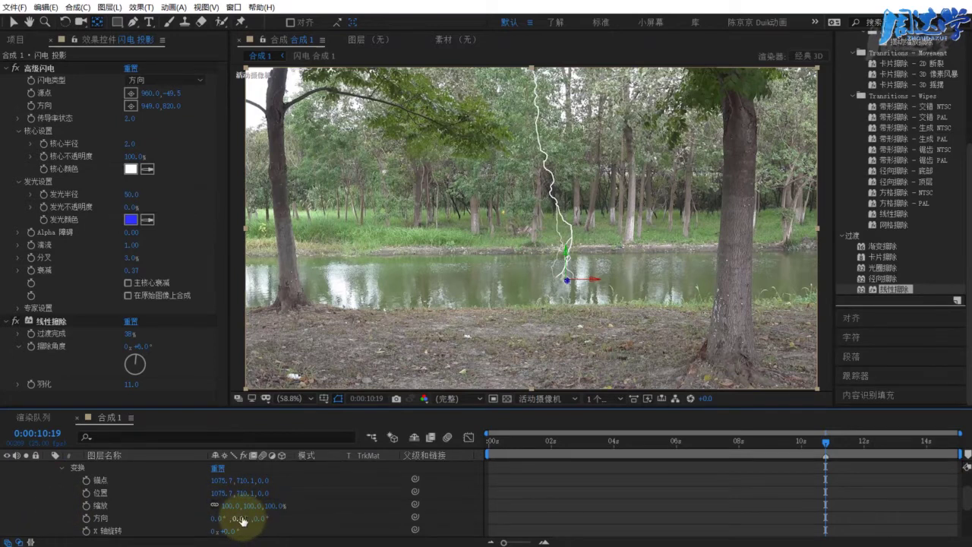
{"action": "mouse_move", "coordinate": [242, 521]}
{"action": "left_mouse_down"}
{"action": "mouse_move", "coordinate": [267, 498]}
{"action": "mouse_move", "coordinate": [313, 521]}
{"action": "mouse_move", "coordinate": [231, 524]}
{"action": "mouse_move", "coordinate": [295, 520]}
{"action": "left_mouse_up"}
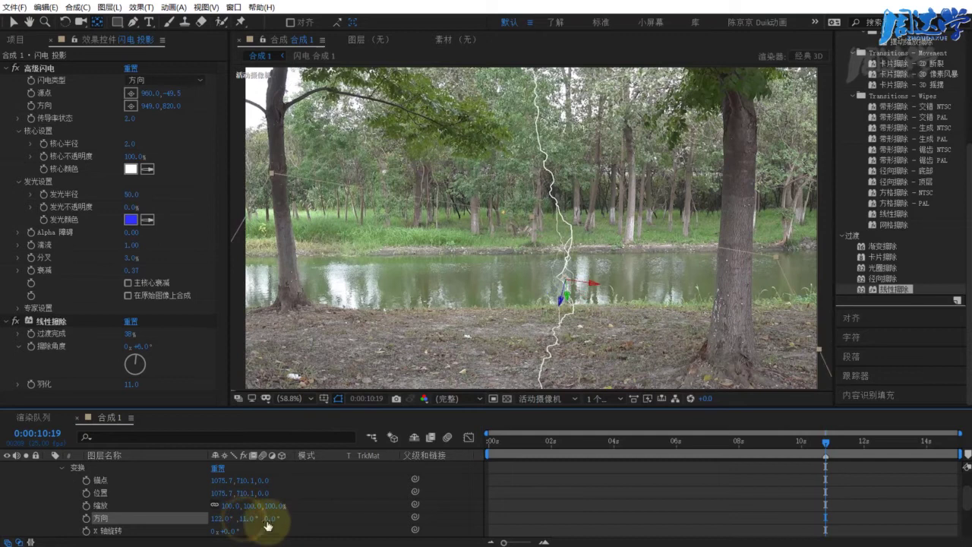
{"action": "left_click_drag", "start_coordinate": [270, 519], "coordinate": [304, 520]}
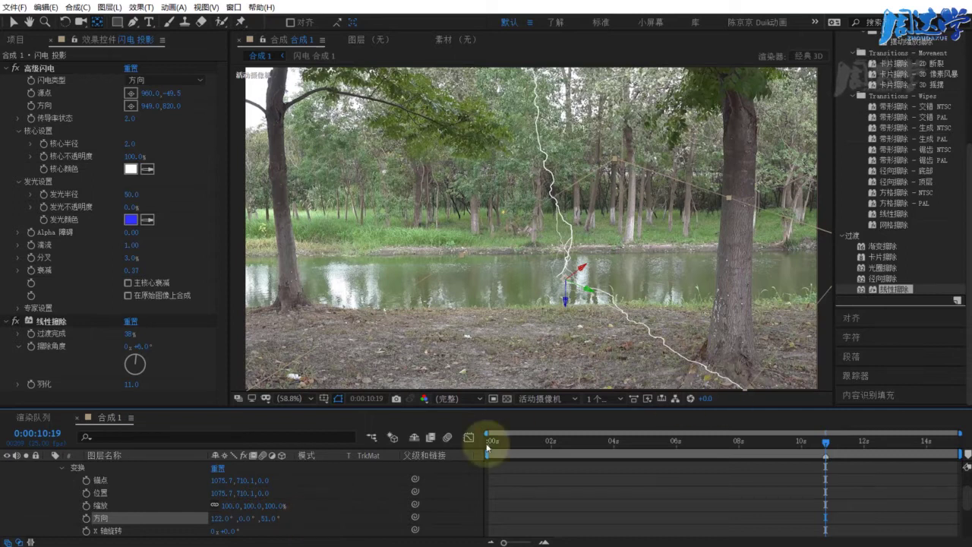
{"action": "left_click", "coordinate": [536, 510]}
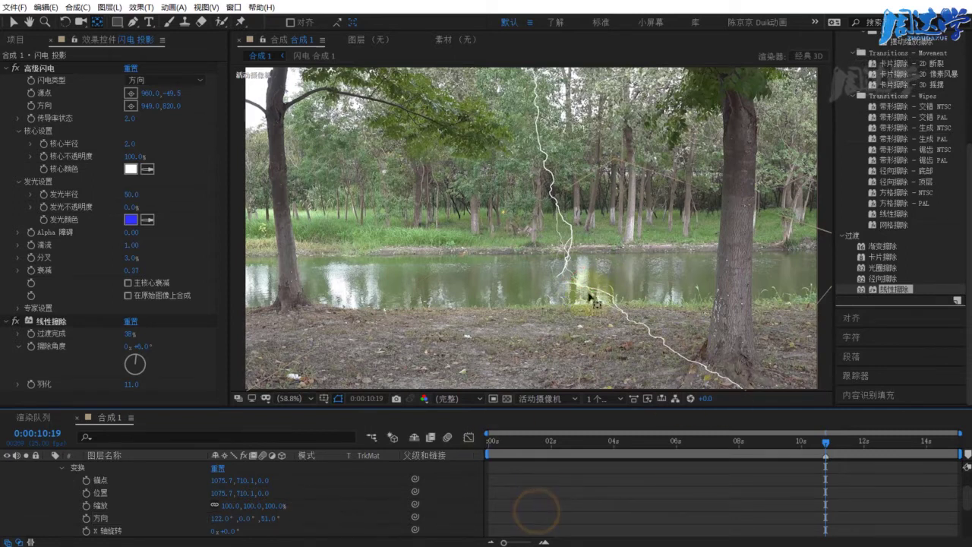
Swing the shadow's Orientation Z to about 290° so it stretches left along the ground.
{"action": "scroll", "coordinate": [129, 514], "scroll_direction": "up", "scroll_amount": 3}
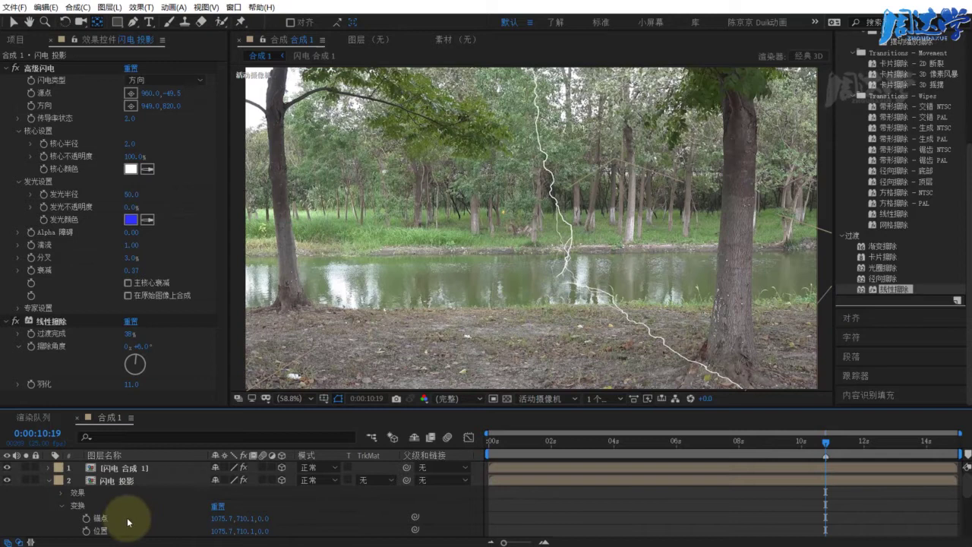
{"action": "left_click", "coordinate": [107, 481]}
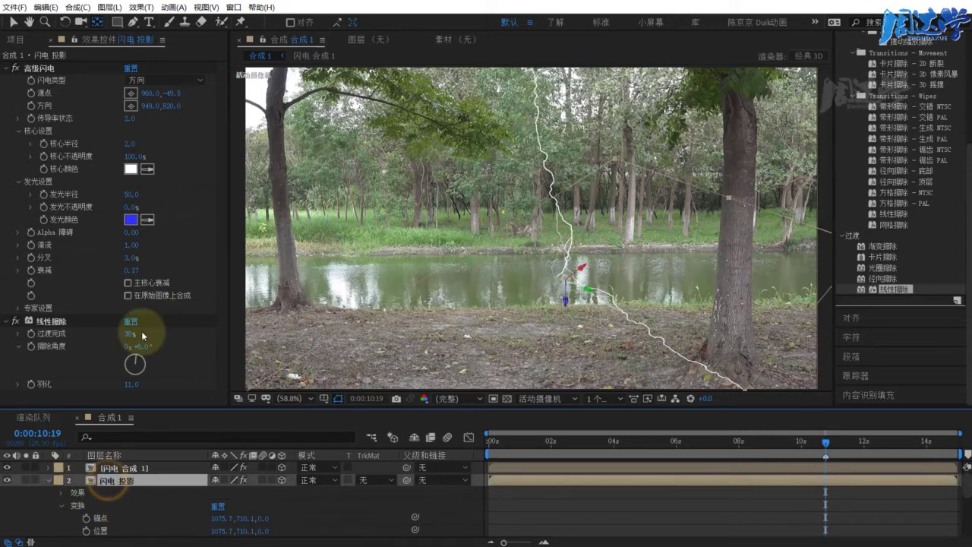
{"action": "left_click", "coordinate": [50, 480]}
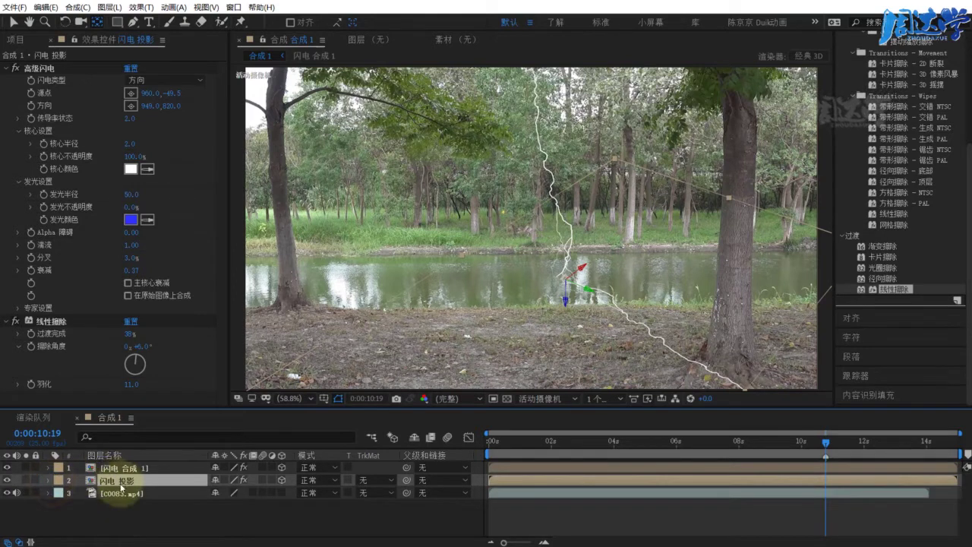
{"action": "right_click", "coordinate": [119, 483]}
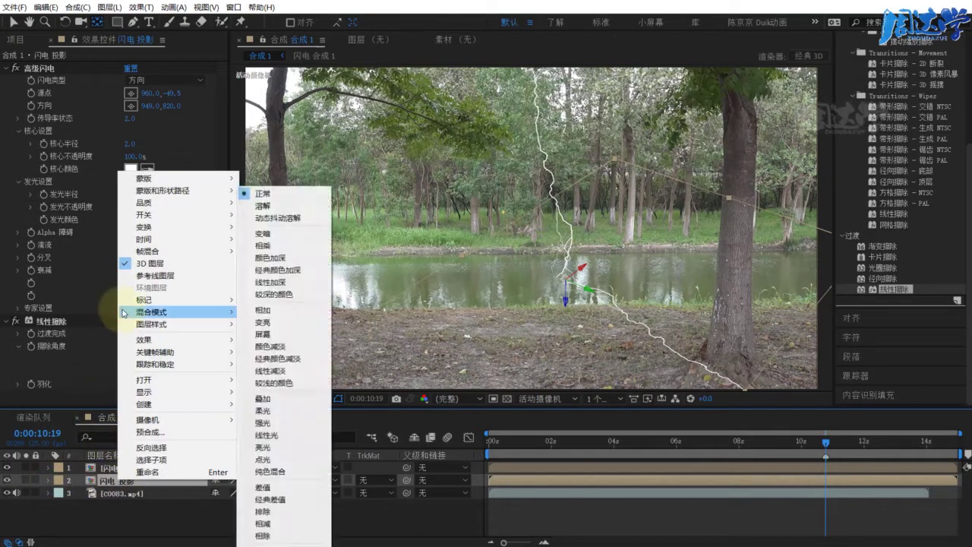
{"action": "mouse_move", "coordinate": [122, 305]}
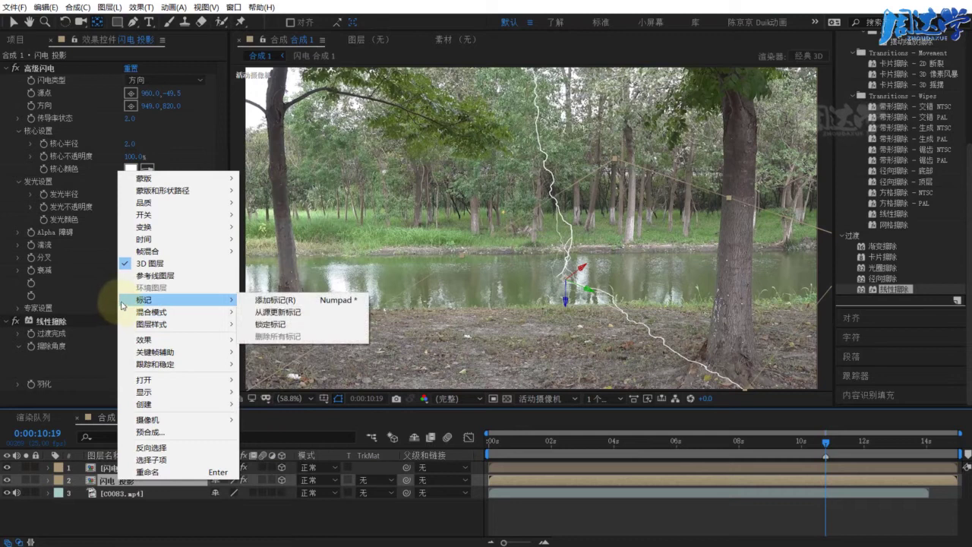
{"action": "left_click", "coordinate": [100, 481]}
{"action": "left_click", "coordinate": [122, 467]}
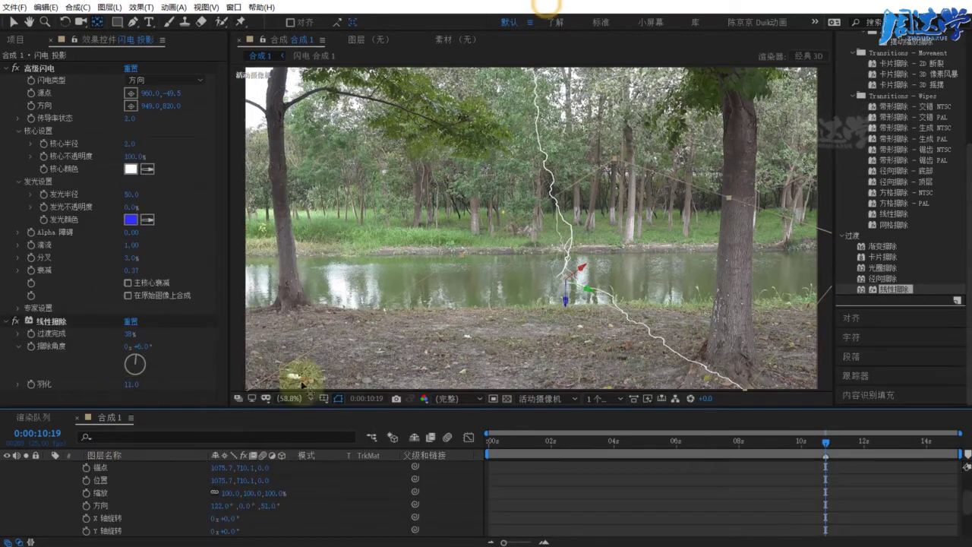
{"action": "mouse_move", "coordinate": [266, 504]}
{"action": "left_mouse_down"}
{"action": "mouse_move", "coordinate": [176, 504]}
{"action": "mouse_move", "coordinate": [189, 505]}
{"action": "left_mouse_up"}
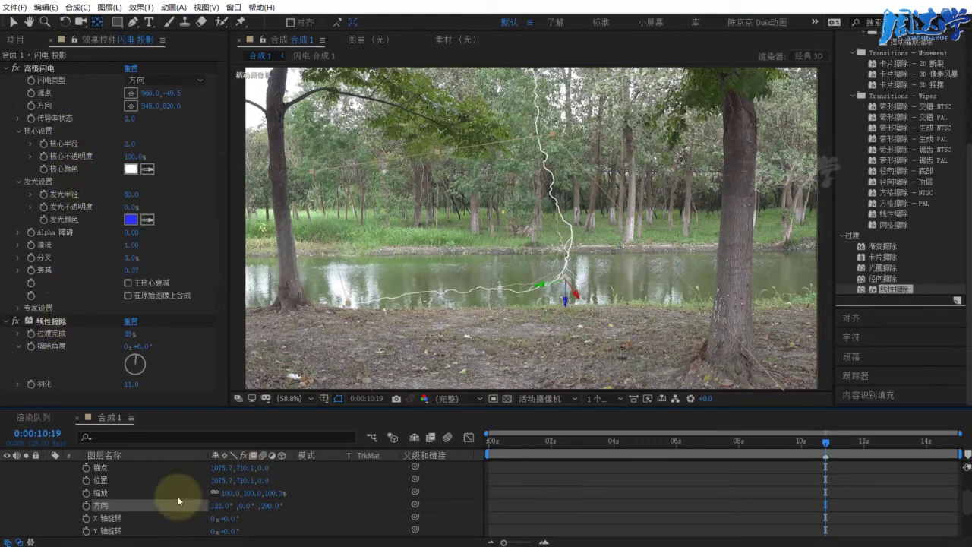
{"action": "scroll", "coordinate": [163, 505], "scroll_direction": "up", "scroll_amount": 2}
{"action": "left_click", "coordinate": [49, 480]}
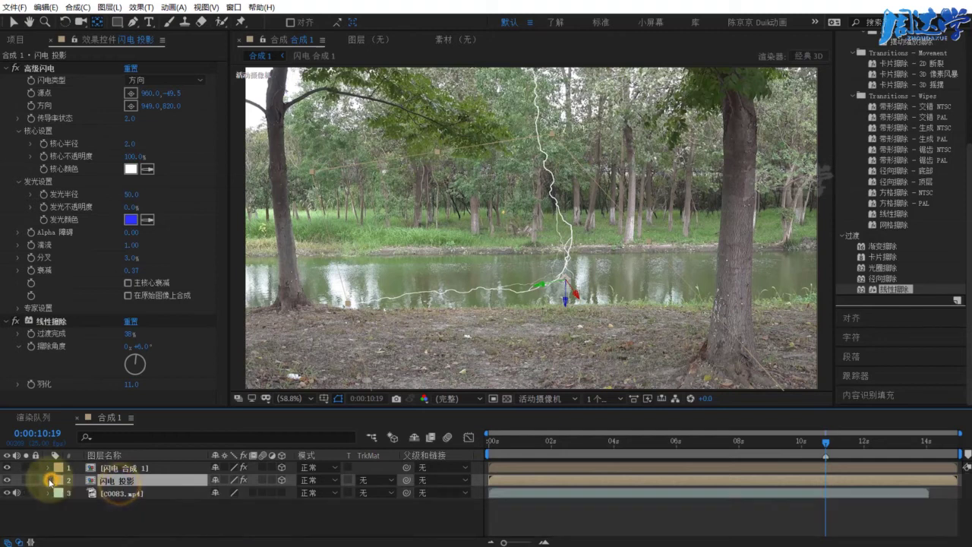
Pre-compose the shadow layer with all attributes moved, naming the comp 闪电 投影.
{"action": "key", "text": "ctrl+shift+c"}
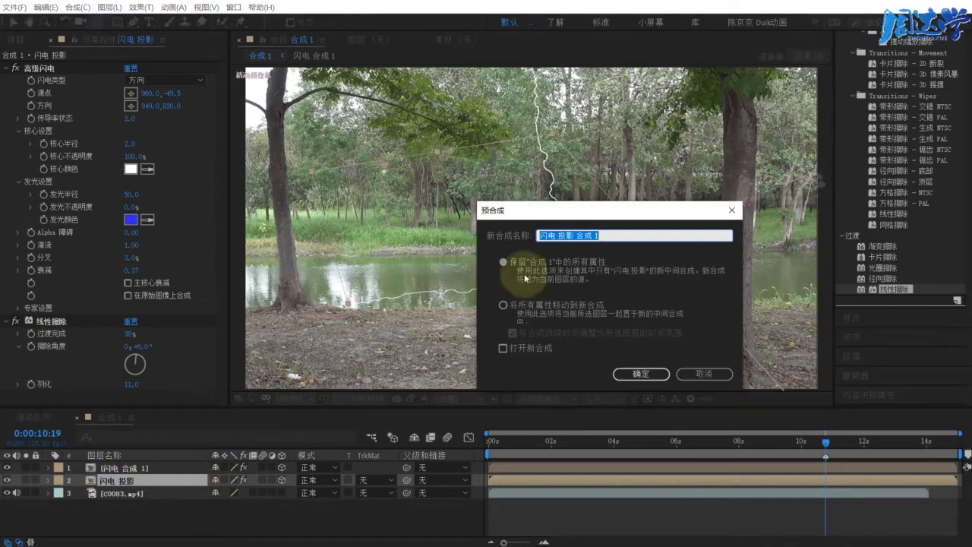
{"action": "left_click", "coordinate": [512, 307]}
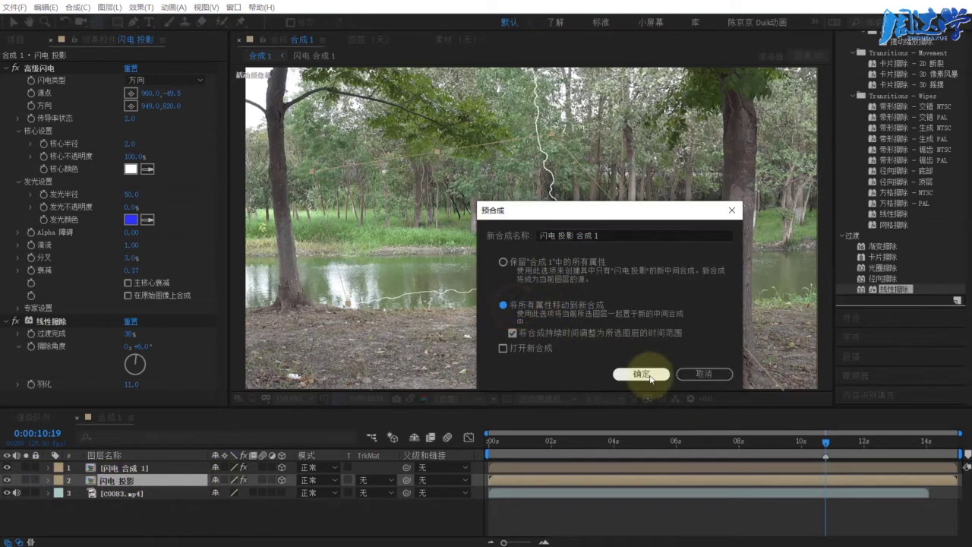
{"action": "left_click_drag", "start_coordinate": [580, 235], "coordinate": [664, 241]}
{"action": "key", "text": "BackSpace"}
{"action": "left_click", "coordinate": [639, 374]}
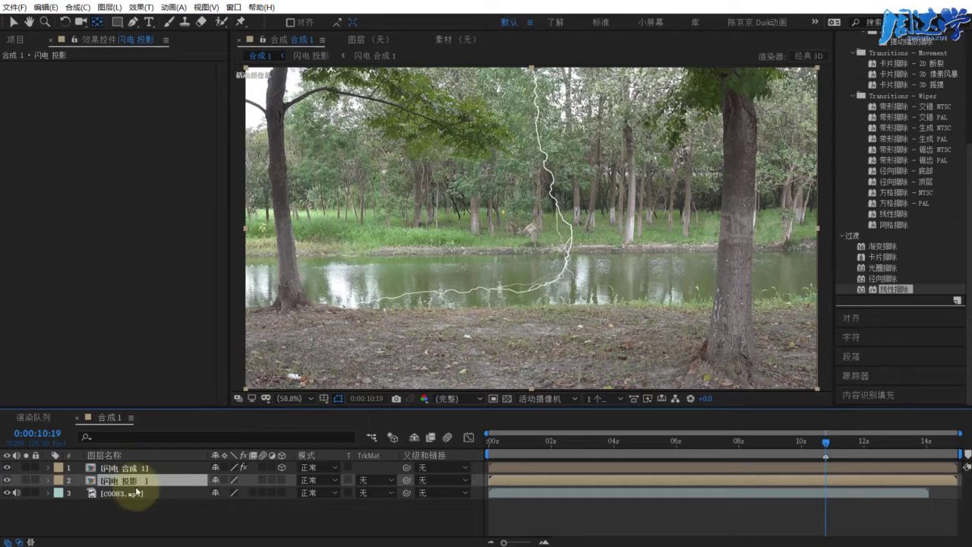
{"action": "right_click", "coordinate": [130, 485]}
Apply 线性擦除 to the shadow with 51% completion, 140° wipe angle and 297 feather.
{"action": "mouse_move", "coordinate": [207, 348]}
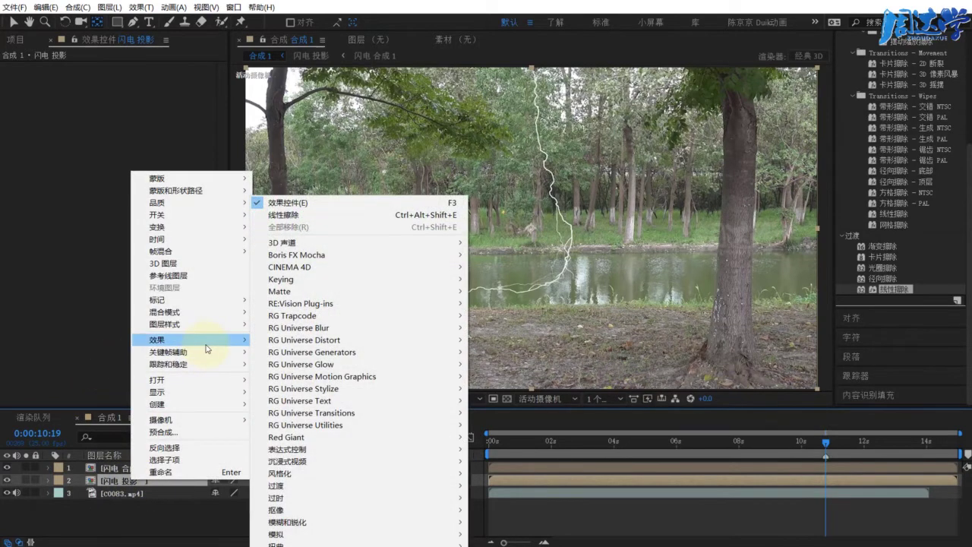
{"action": "left_click_drag", "start_coordinate": [884, 289], "coordinate": [136, 481]}
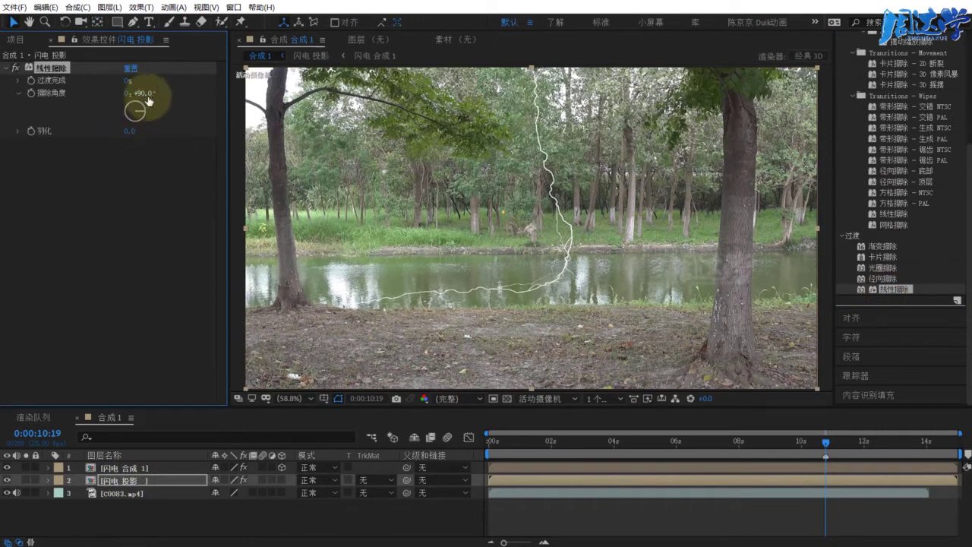
{"action": "left_click_drag", "start_coordinate": [144, 94], "coordinate": [182, 93]}
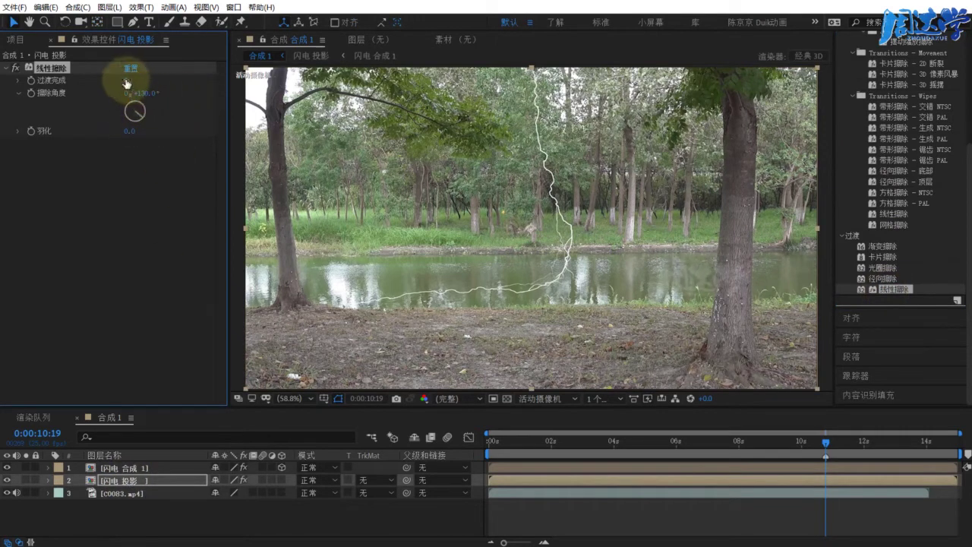
{"action": "mouse_move", "coordinate": [126, 79]}
{"action": "left_mouse_down"}
{"action": "mouse_move", "coordinate": [147, 96]}
{"action": "mouse_move", "coordinate": [181, 92]}
{"action": "left_mouse_up"}
{"action": "type", "text": "180"}
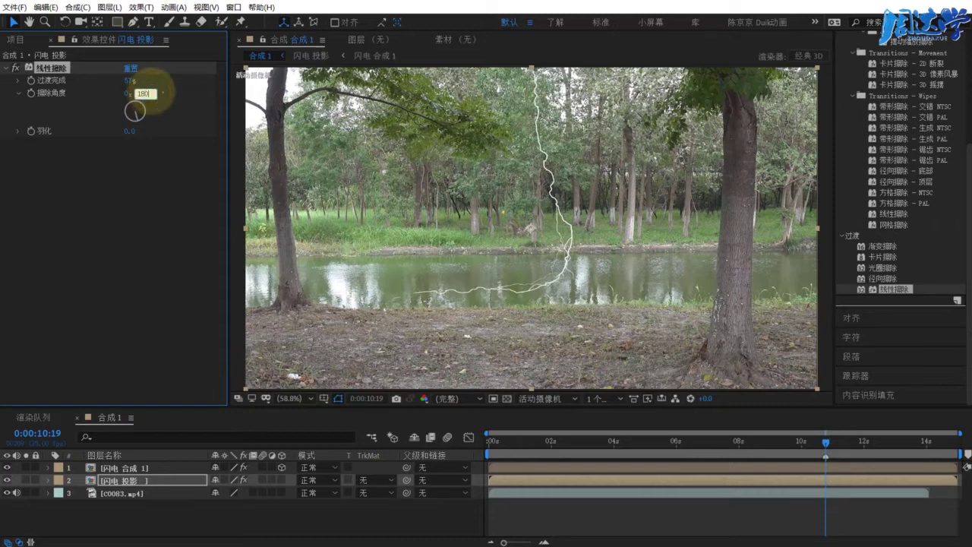
{"action": "key", "text": "Tab"}
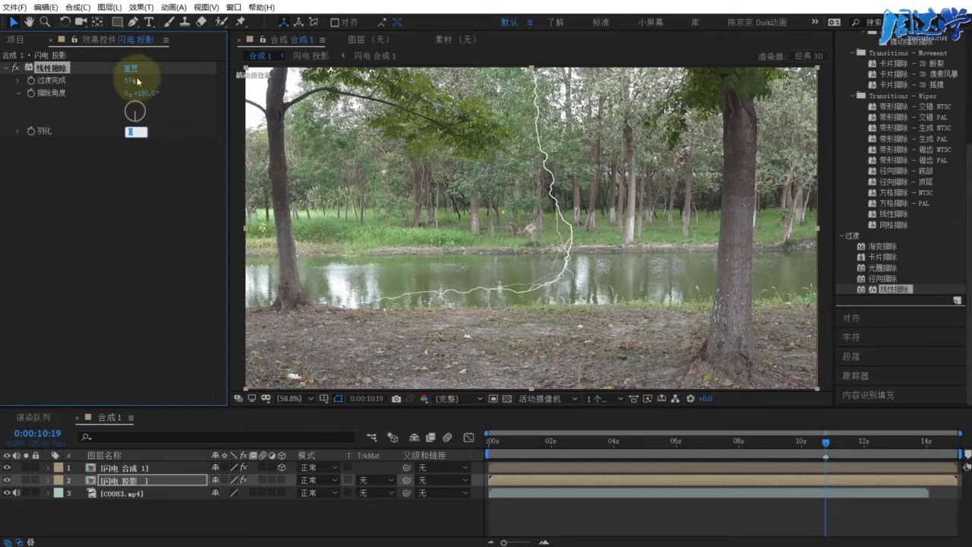
{"action": "left_click_drag", "start_coordinate": [120, 79], "coordinate": [124, 79]}
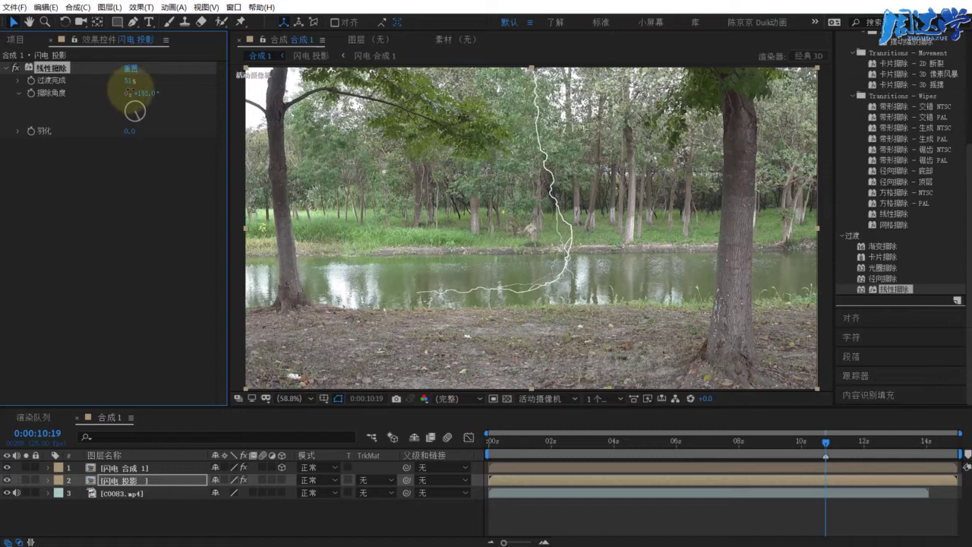
{"action": "left_click_drag", "start_coordinate": [128, 133], "coordinate": [204, 133]}
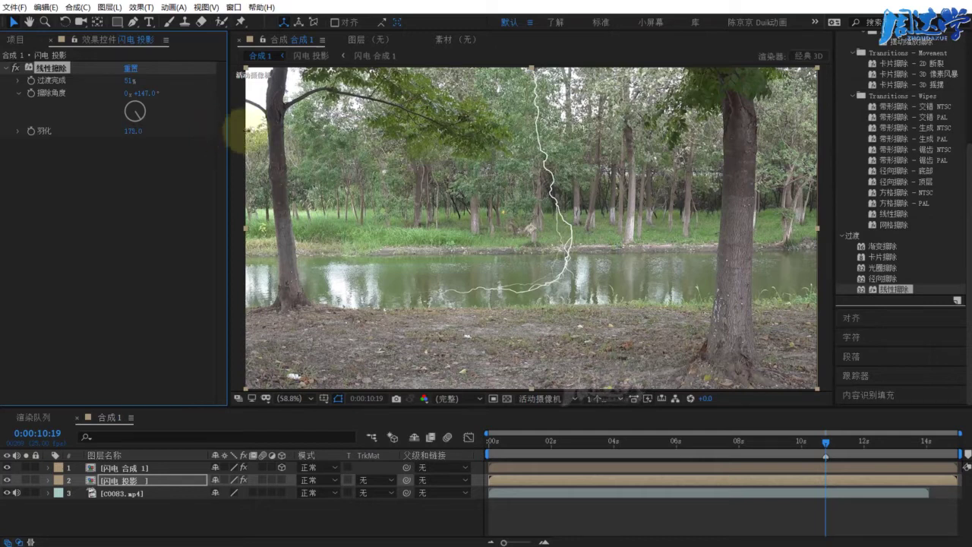
{"action": "left_click_drag", "start_coordinate": [250, 130], "coordinate": [471, 299]}
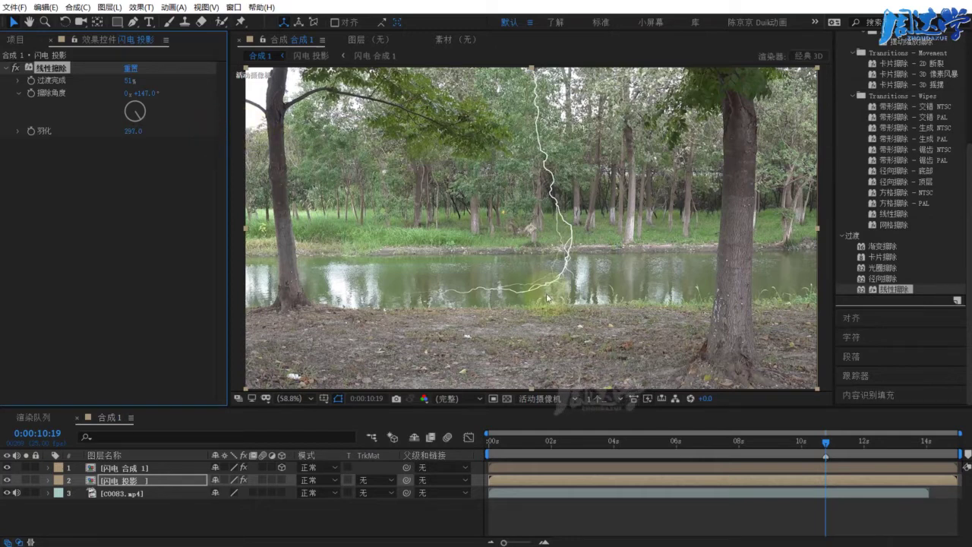
{"action": "mouse_move", "coordinate": [140, 93]}
{"action": "left_mouse_down"}
{"action": "mouse_move", "coordinate": [169, 95]}
{"action": "mouse_move", "coordinate": [137, 92]}
{"action": "left_mouse_up"}
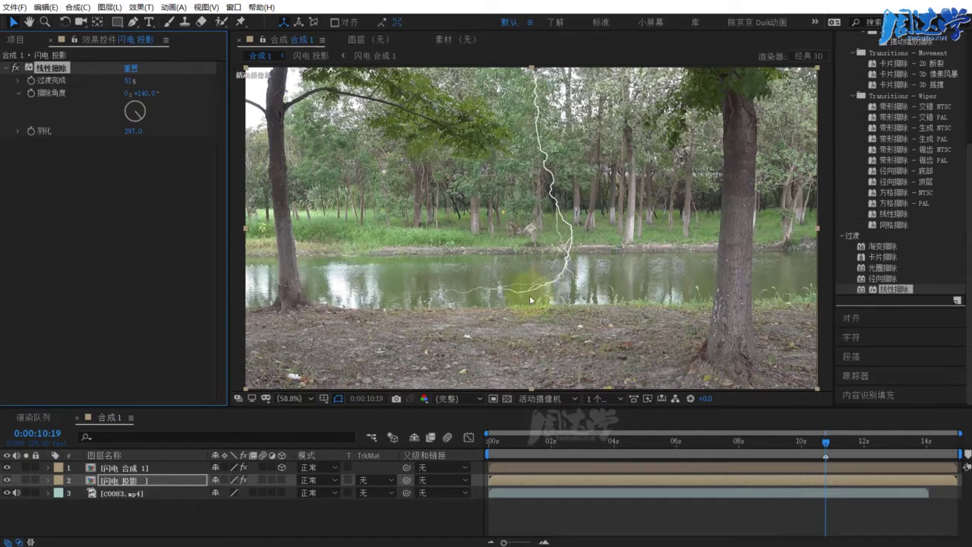
{"action": "left_click", "coordinate": [118, 485]}
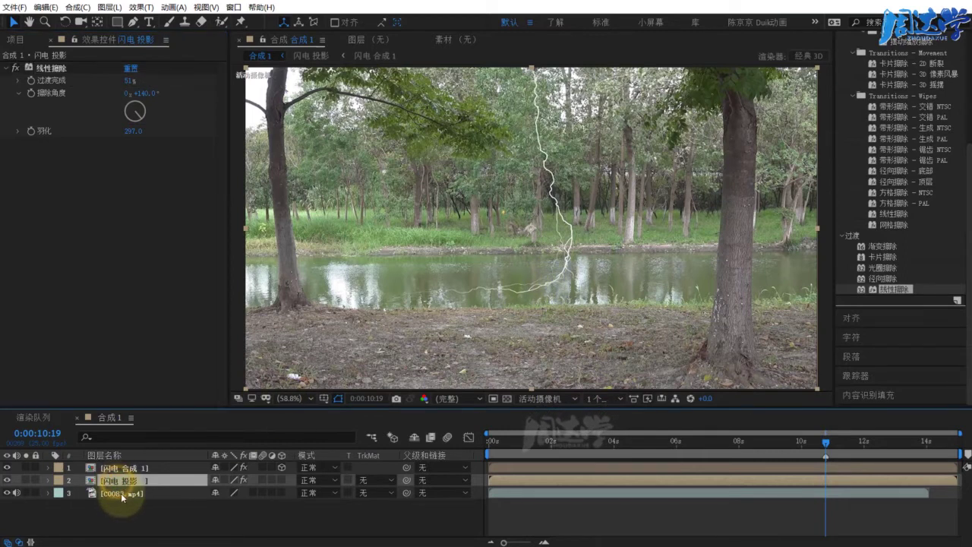
{"action": "left_click", "coordinate": [121, 493]}
{"action": "left_click", "coordinate": [122, 480]}
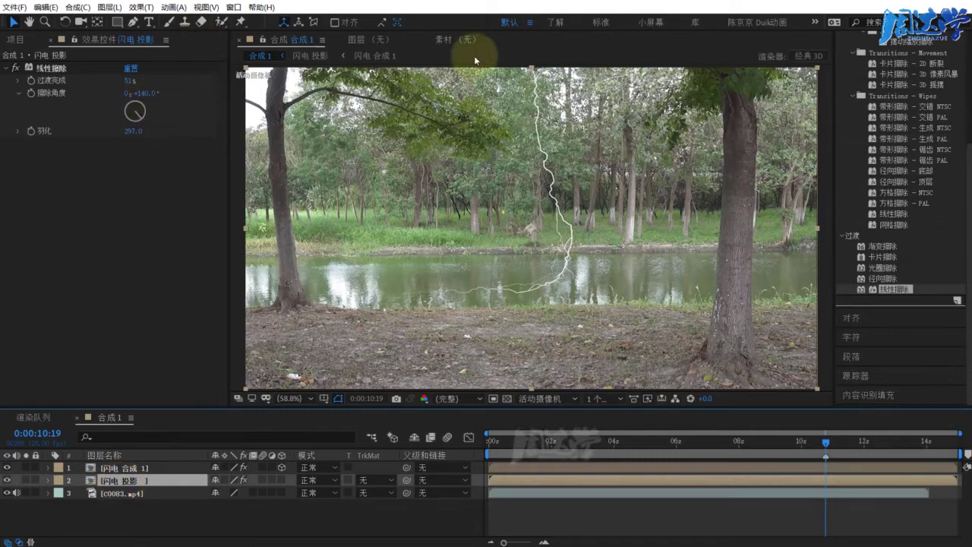
Apply 快速方框模糊 to the shadow layer with a blur radius of 2.0.
{"action": "scroll", "coordinate": [892, 86], "scroll_direction": "up", "scroll_amount": 4}
{"action": "left_click", "coordinate": [884, 104]}
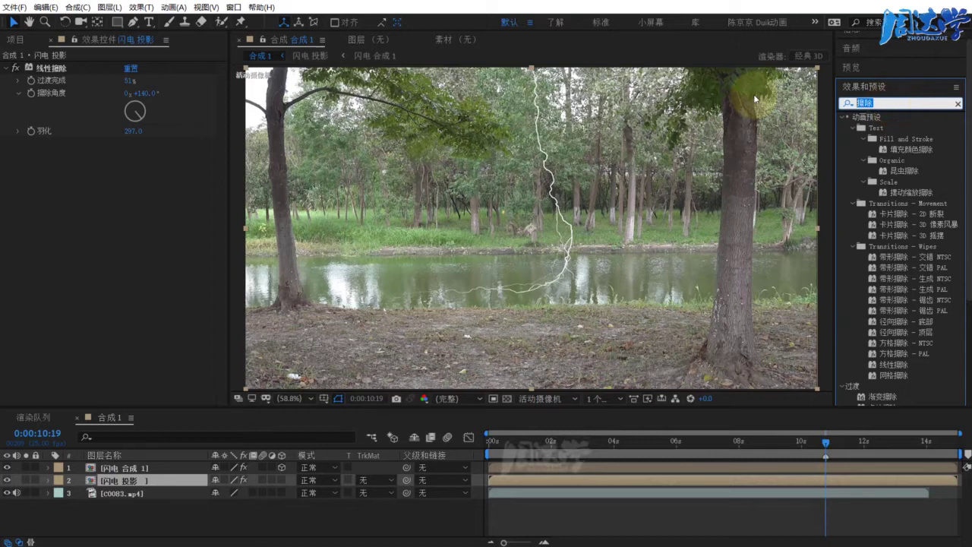
{"action": "type", "text": "mo'h"}
{"action": "key", "text": "space"}
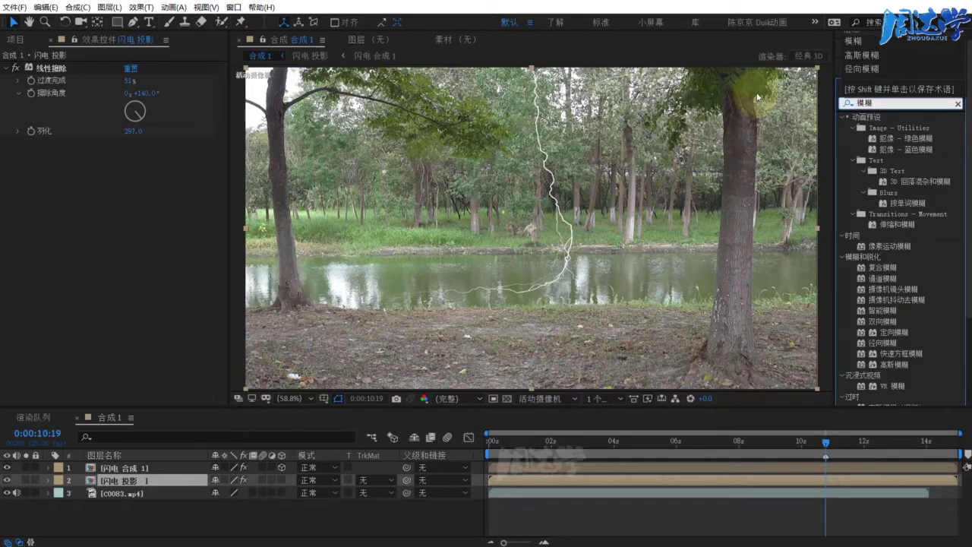
{"action": "mouse_move", "coordinate": [899, 353]}
{"action": "left_mouse_down"}
{"action": "mouse_move", "coordinate": [113, 499]}
{"action": "mouse_move", "coordinate": [121, 480]}
{"action": "left_mouse_up"}
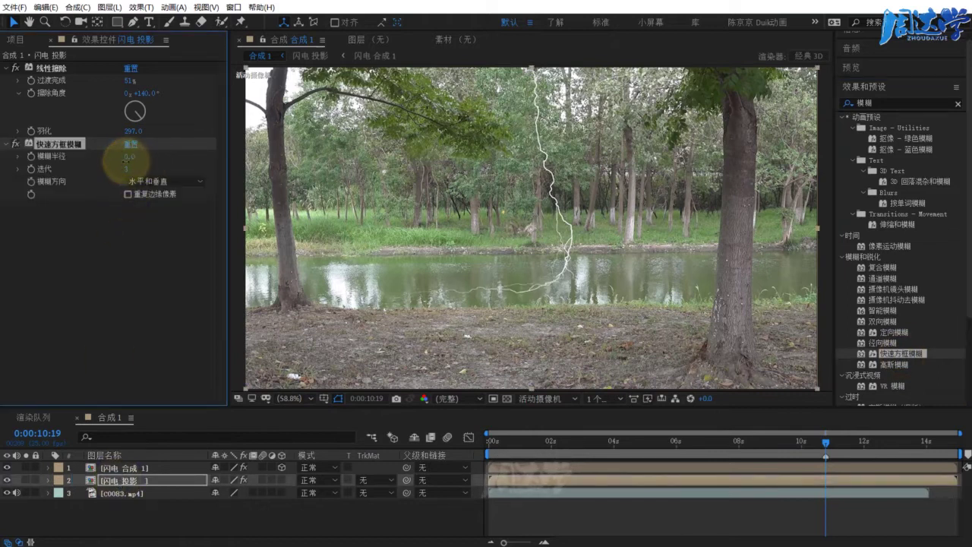
{"action": "left_click_drag", "start_coordinate": [128, 160], "coordinate": [124, 159]}
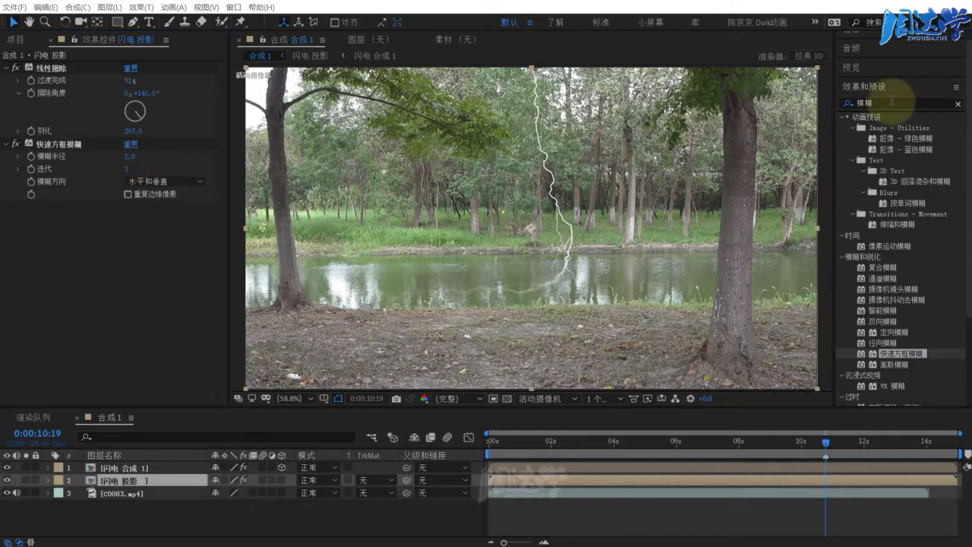
Add 湍流置换 to the shadow and shrink its size to 3.0.
{"action": "left_click", "coordinate": [893, 103]}
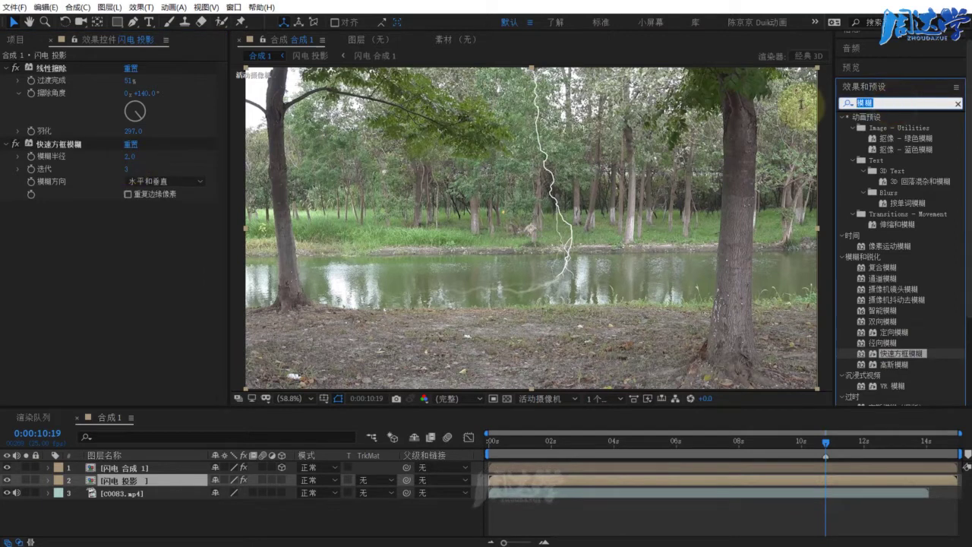
{"action": "type", "text": "zhih"}
{"action": "key", "text": "space"}
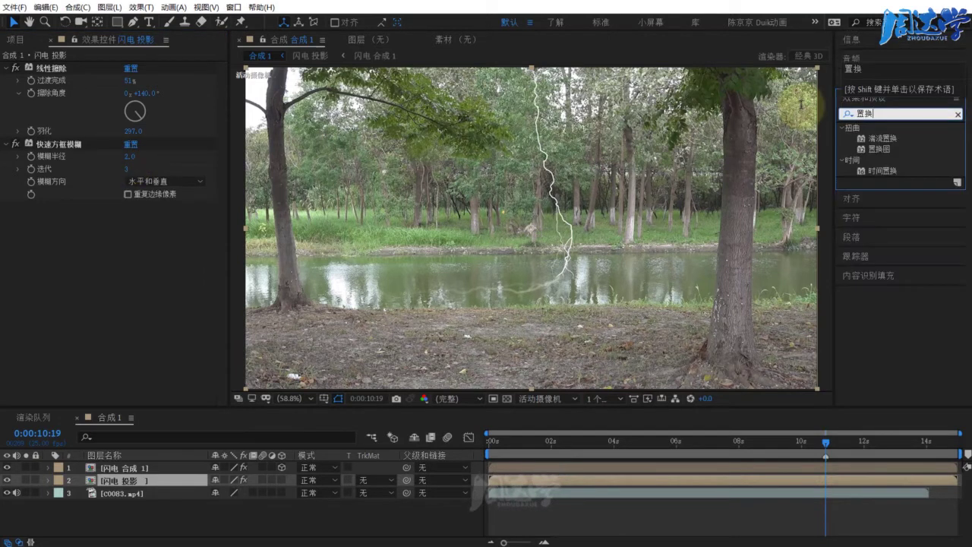
{"action": "left_click", "coordinate": [870, 139]}
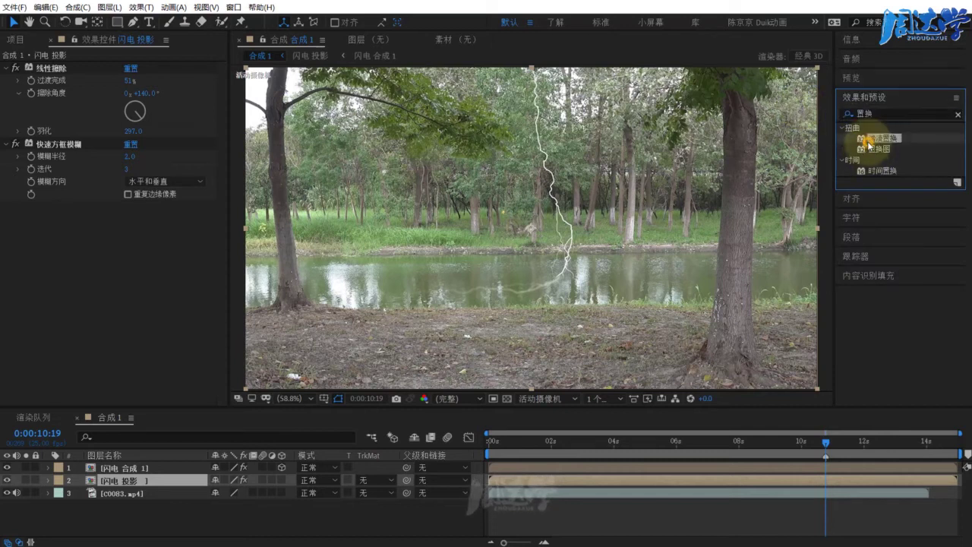
{"action": "left_click", "coordinate": [871, 150]}
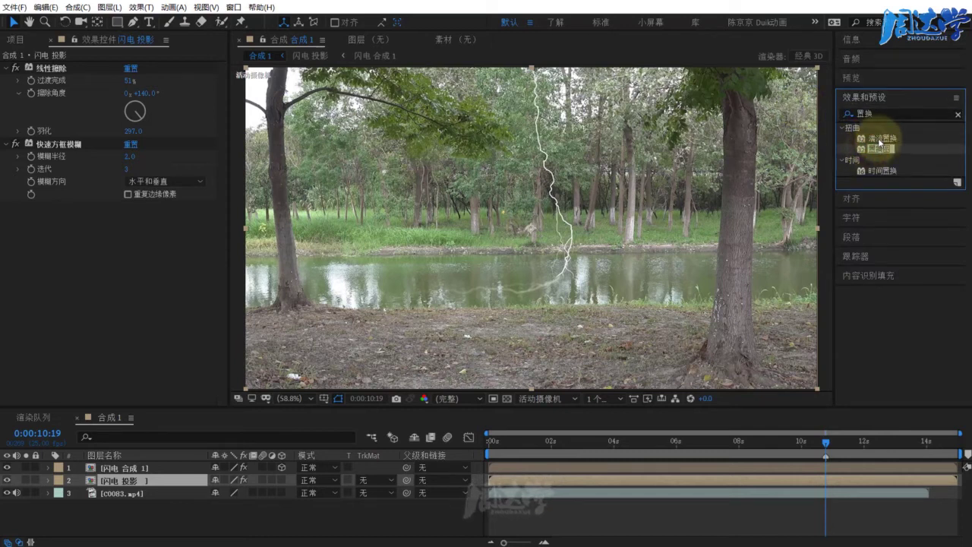
{"action": "left_click_drag", "start_coordinate": [879, 139], "coordinate": [61, 264]}
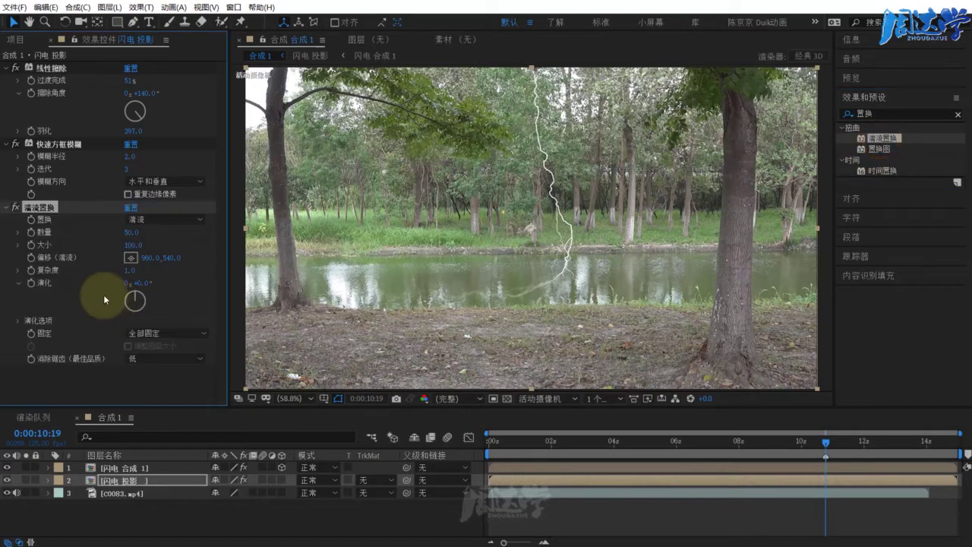
{"action": "mouse_move", "coordinate": [133, 246]}
{"action": "left_mouse_down"}
{"action": "mouse_move", "coordinate": [11, 245]}
{"action": "mouse_move", "coordinate": [118, 231]}
{"action": "mouse_move", "coordinate": [4, 245]}
{"action": "mouse_move", "coordinate": [104, 228]}
{"action": "mouse_move", "coordinate": [12, 244]}
{"action": "left_mouse_up"}
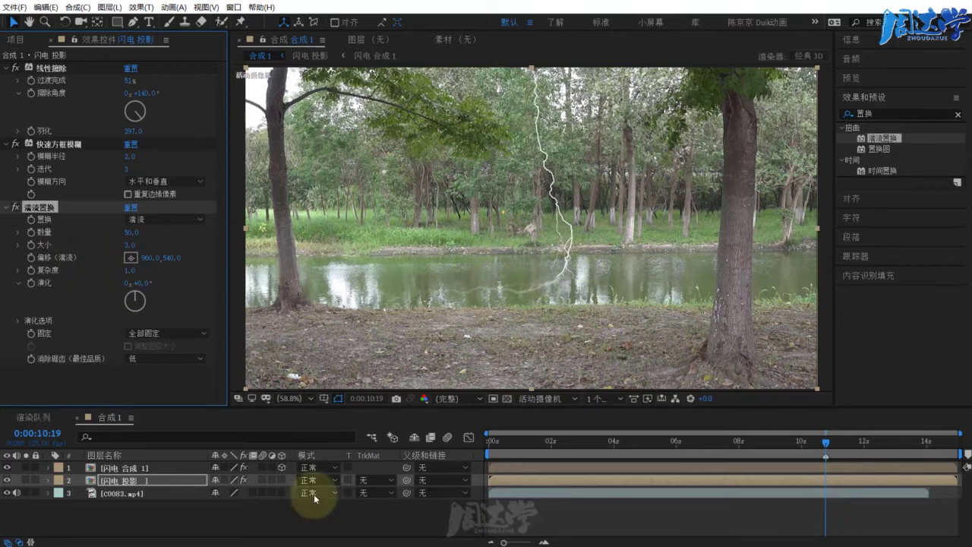
Nudge the shadow layer's Position slightly right and vertically.
{"action": "left_click", "coordinate": [116, 480]}
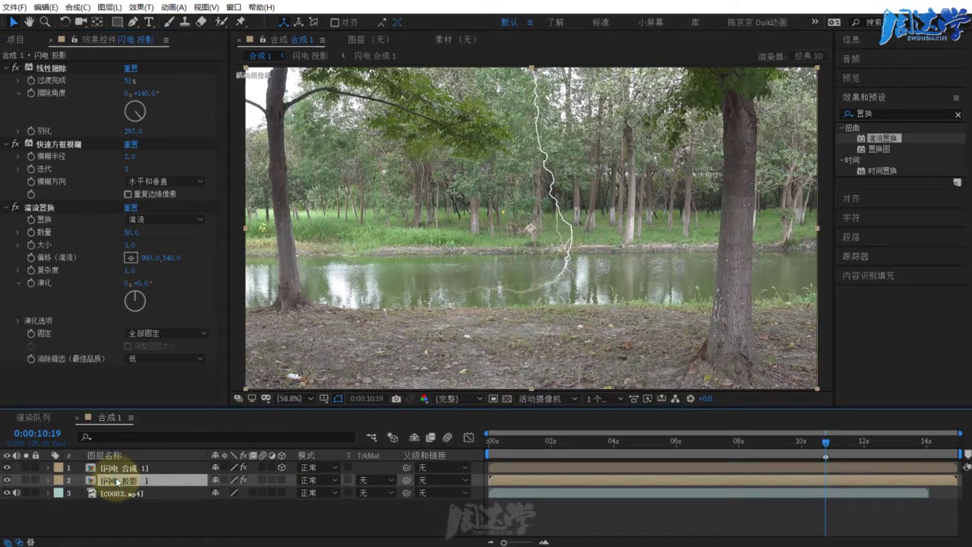
{"action": "key", "text": "p"}
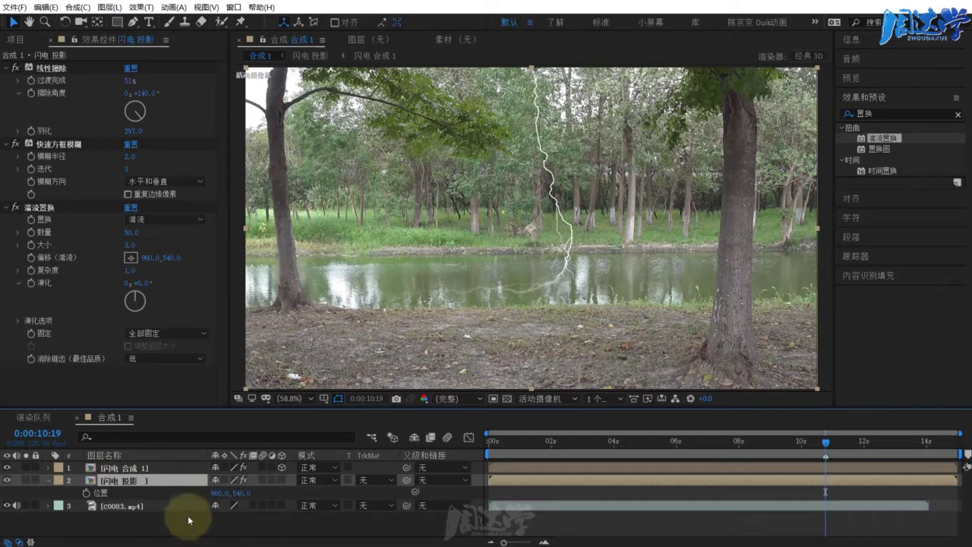
{"action": "left_click_drag", "start_coordinate": [215, 491], "coordinate": [230, 490]}
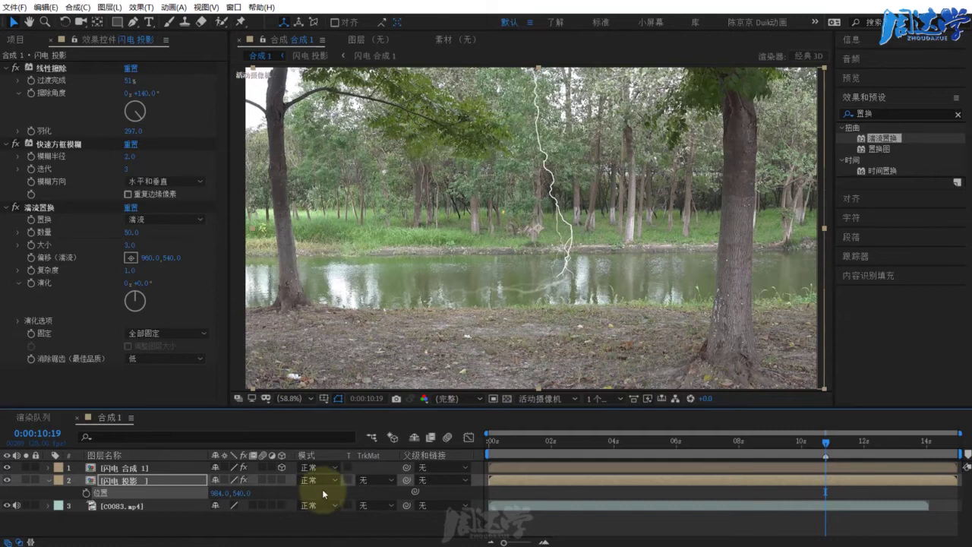
{"action": "mouse_move", "coordinate": [237, 492]}
{"action": "left_mouse_down"}
{"action": "mouse_move", "coordinate": [227, 491]}
{"action": "mouse_move", "coordinate": [229, 505]}
{"action": "mouse_move", "coordinate": [218, 494]}
{"action": "left_mouse_up"}
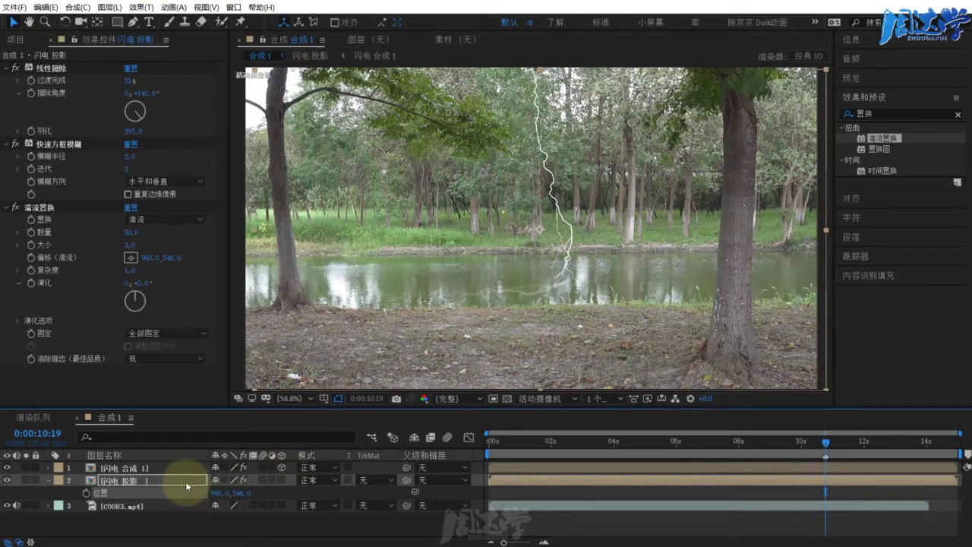
Make the shadow 3D and place it at 1098.9, 705.9, 170.0 near the water.
{"action": "left_click", "coordinate": [282, 478]}
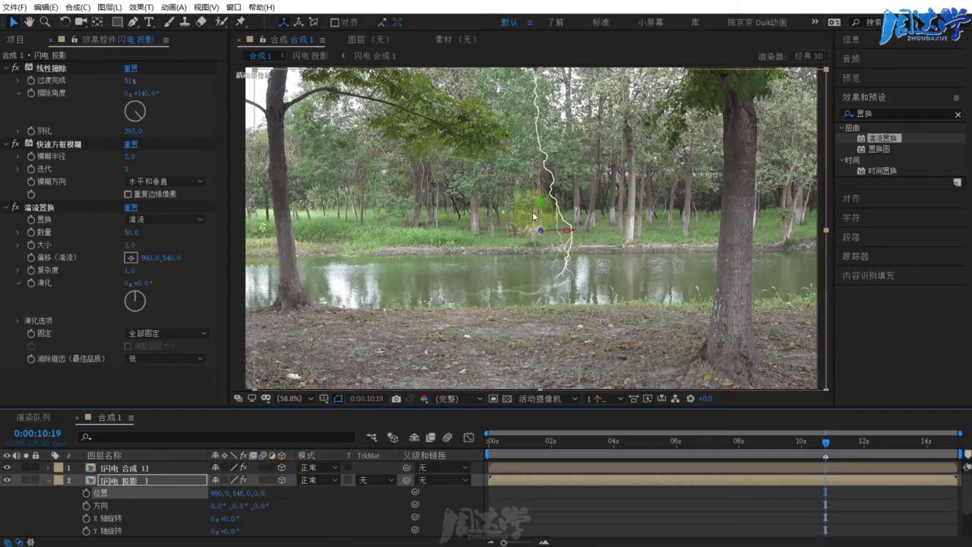
{"action": "left_click", "coordinate": [115, 480]}
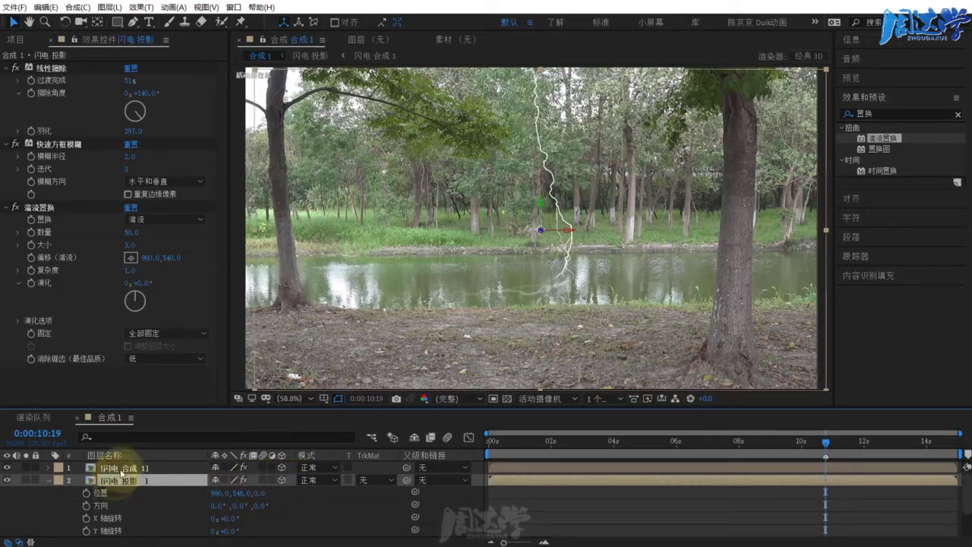
{"action": "left_click", "coordinate": [97, 21]}
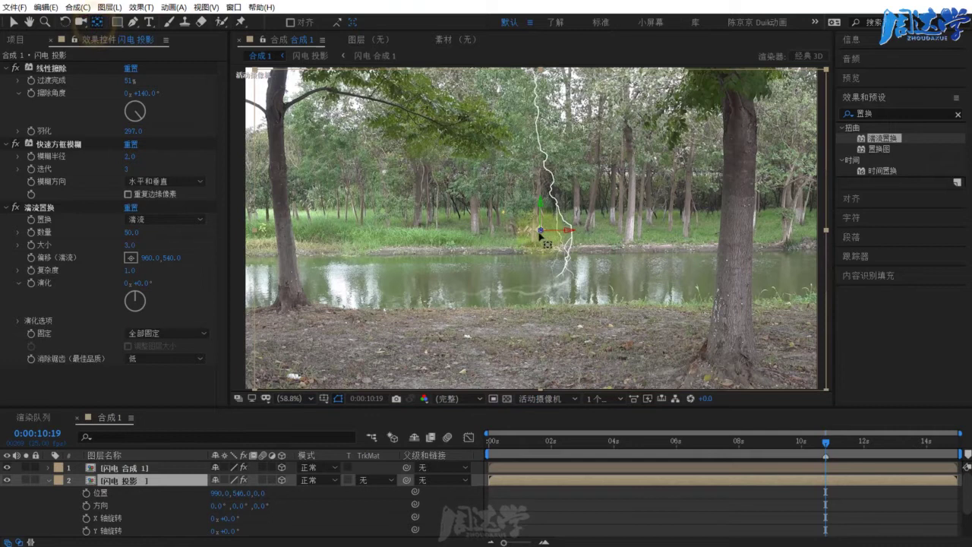
{"action": "left_click_drag", "start_coordinate": [541, 235], "coordinate": [566, 279]}
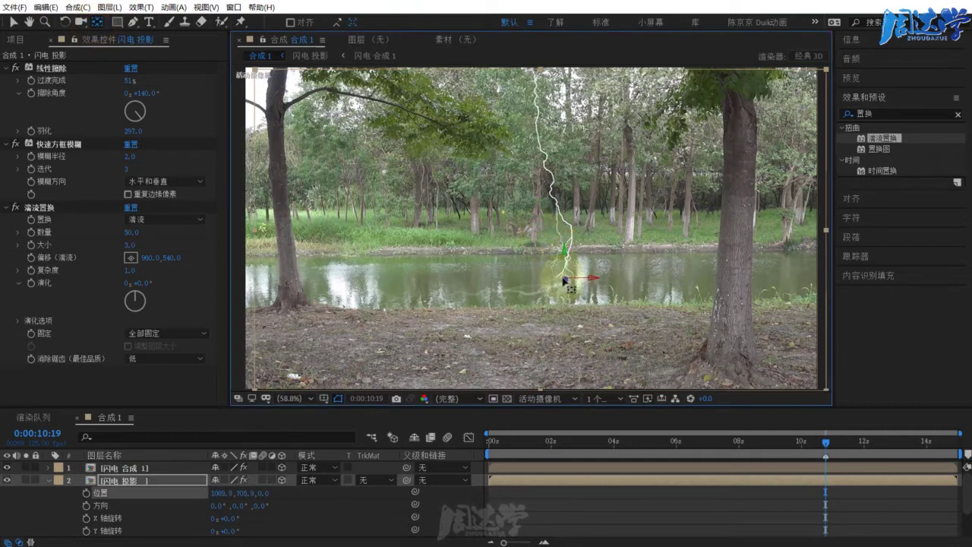
{"action": "left_click_drag", "start_coordinate": [264, 492], "coordinate": [324, 490]}
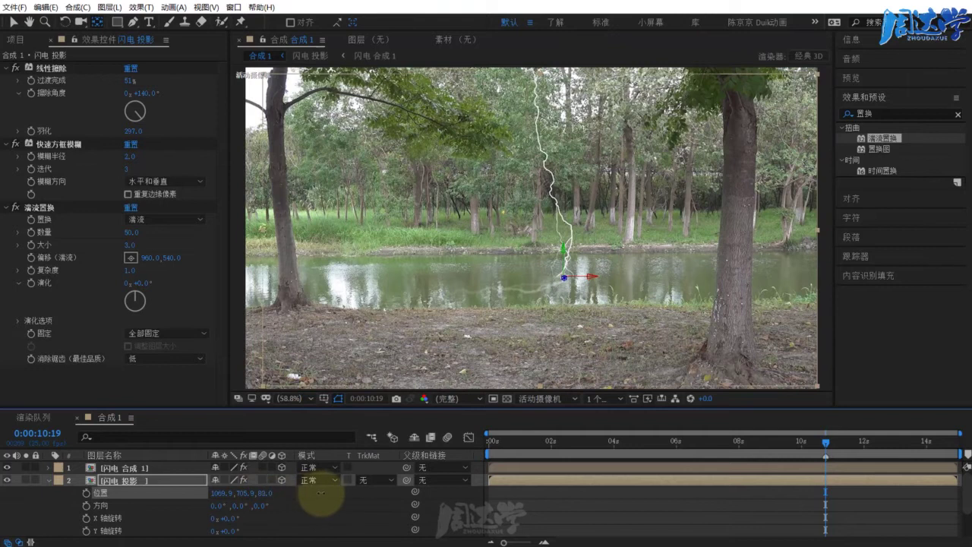
{"action": "left_click", "coordinate": [555, 511]}
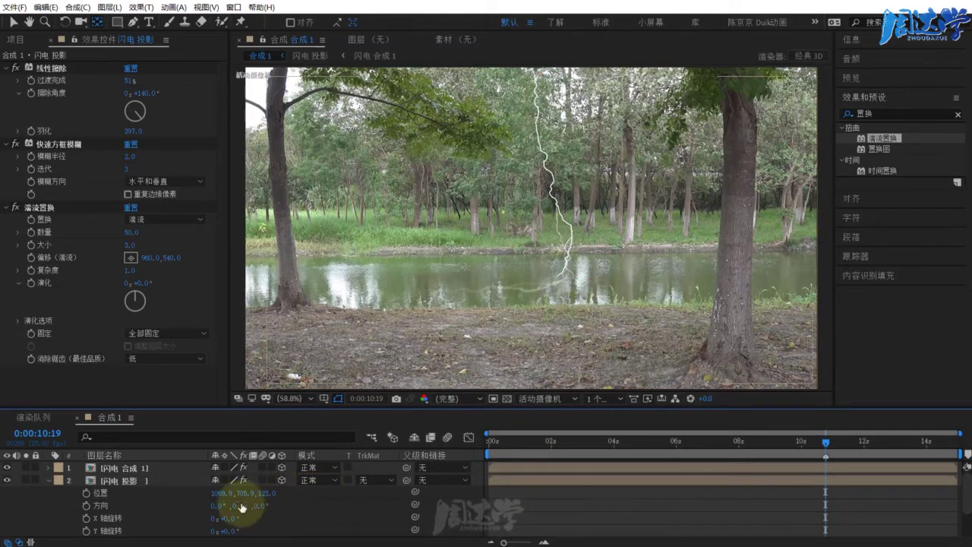
{"action": "mouse_move", "coordinate": [218, 494]}
{"action": "left_mouse_down"}
{"action": "mouse_move", "coordinate": [247, 502]}
{"action": "mouse_move", "coordinate": [609, 508]}
{"action": "left_mouse_up"}
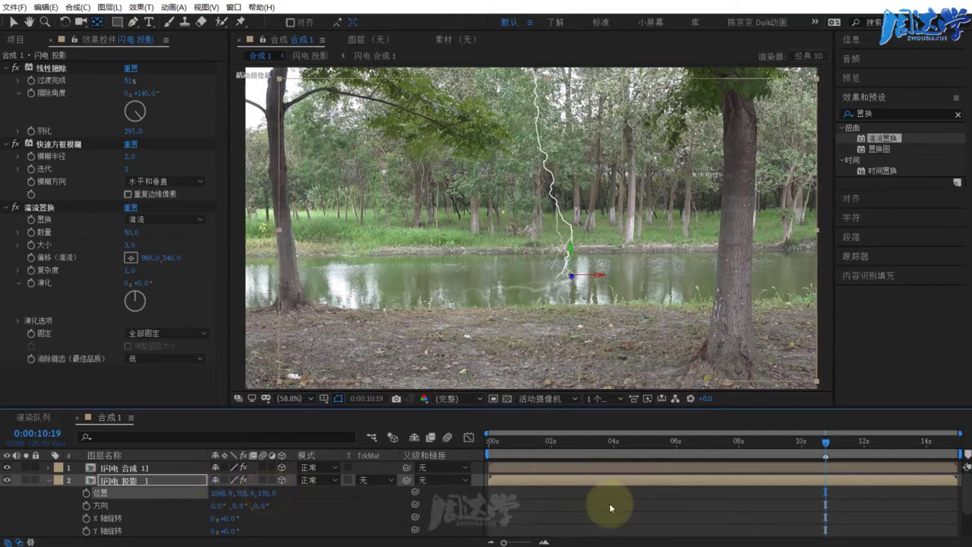
{"action": "left_click", "coordinate": [559, 512]}
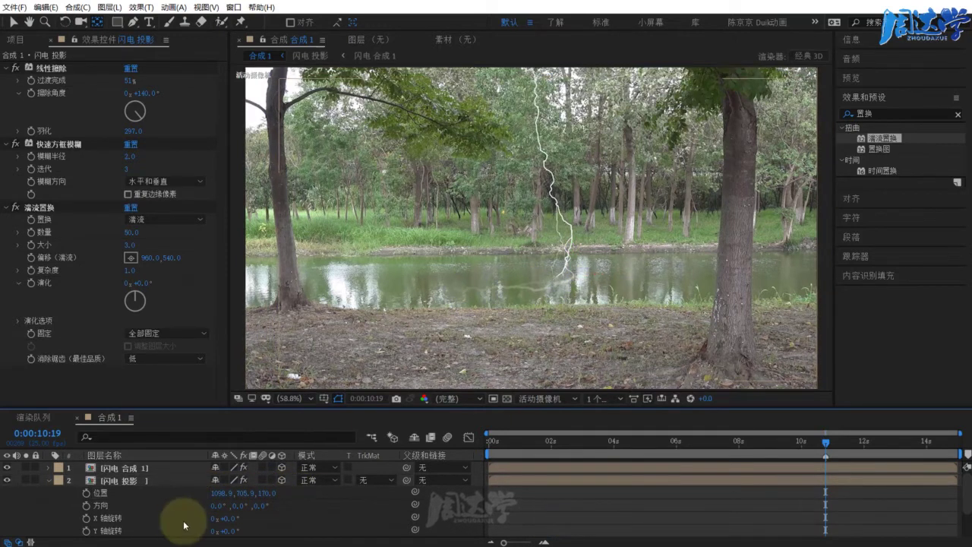
{"action": "left_click", "coordinate": [48, 480]}
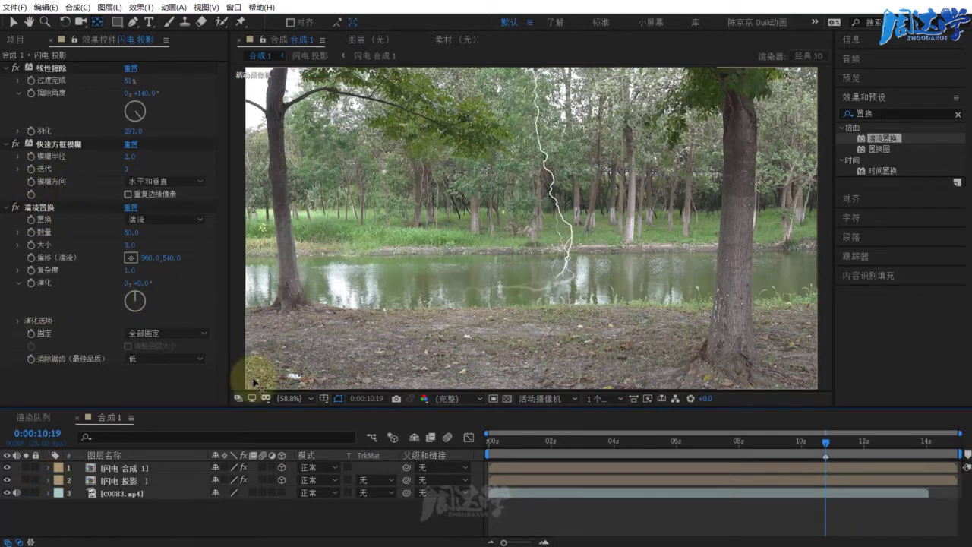
{"action": "left_click", "coordinate": [190, 481]}
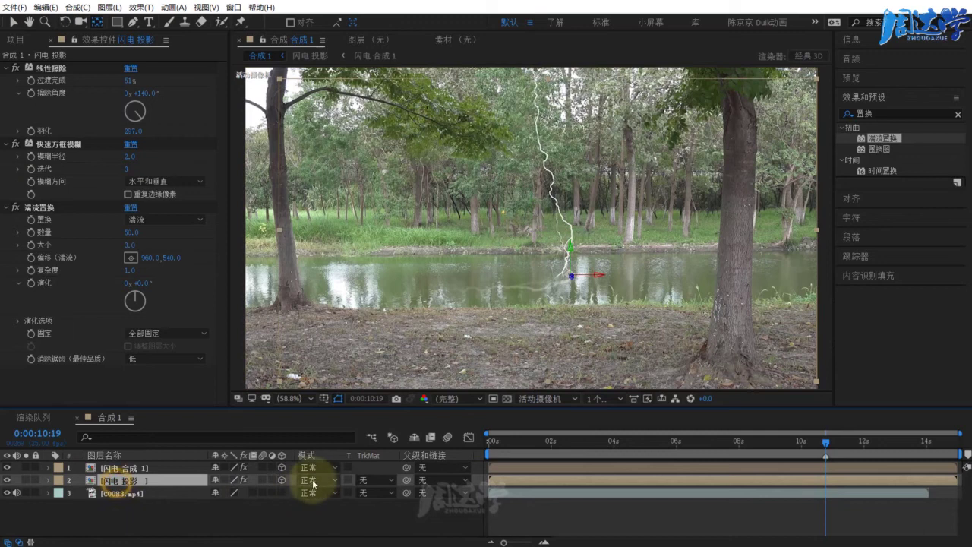
Set the 闪电 投影 blending mode to 相加 (Add) and lower its opacity to about 80%.
{"action": "left_click", "coordinate": [311, 480]}
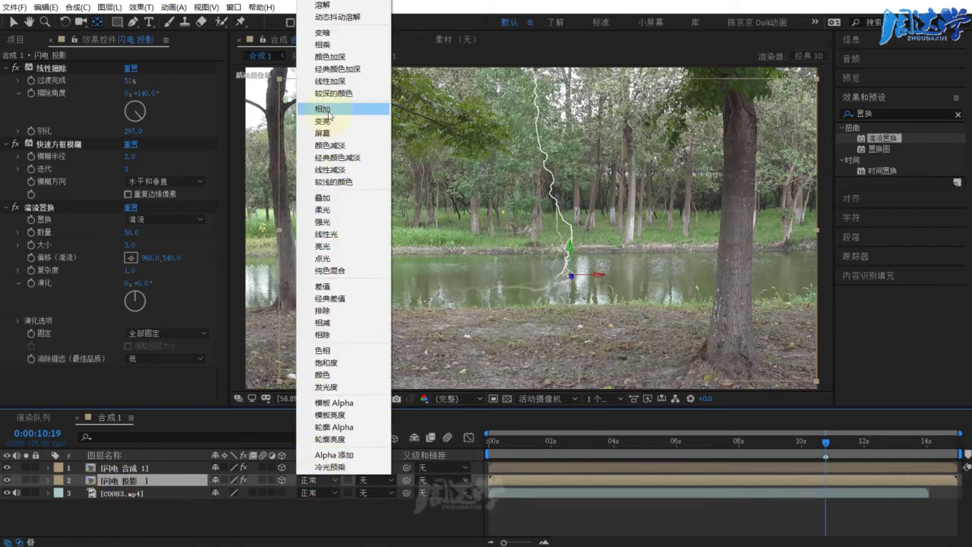
{"action": "left_click", "coordinate": [326, 109]}
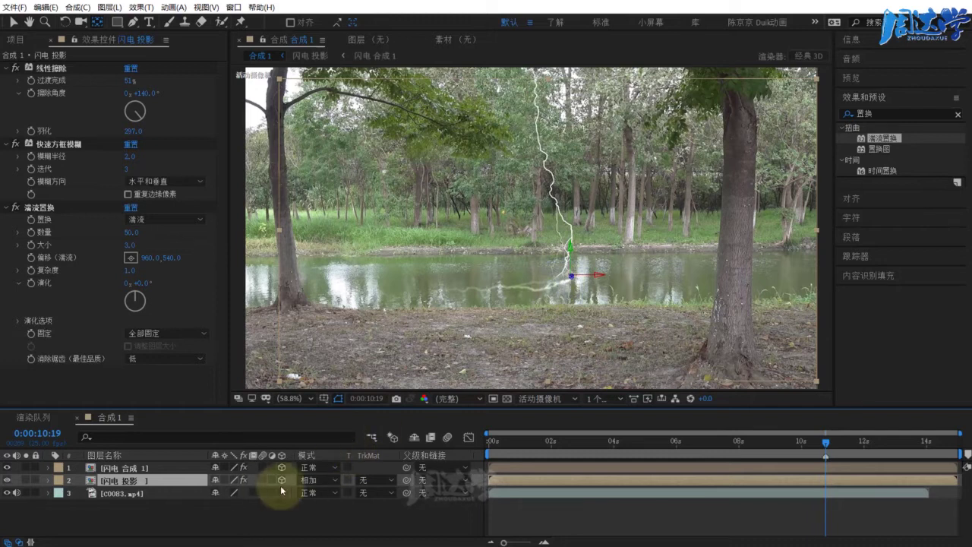
{"action": "key", "text": "t"}
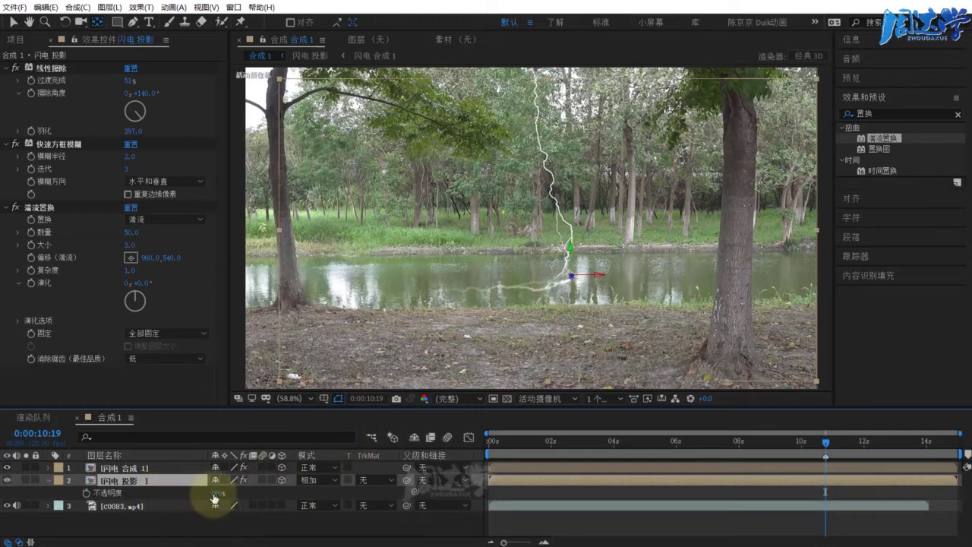
{"action": "left_click", "coordinate": [215, 493]}
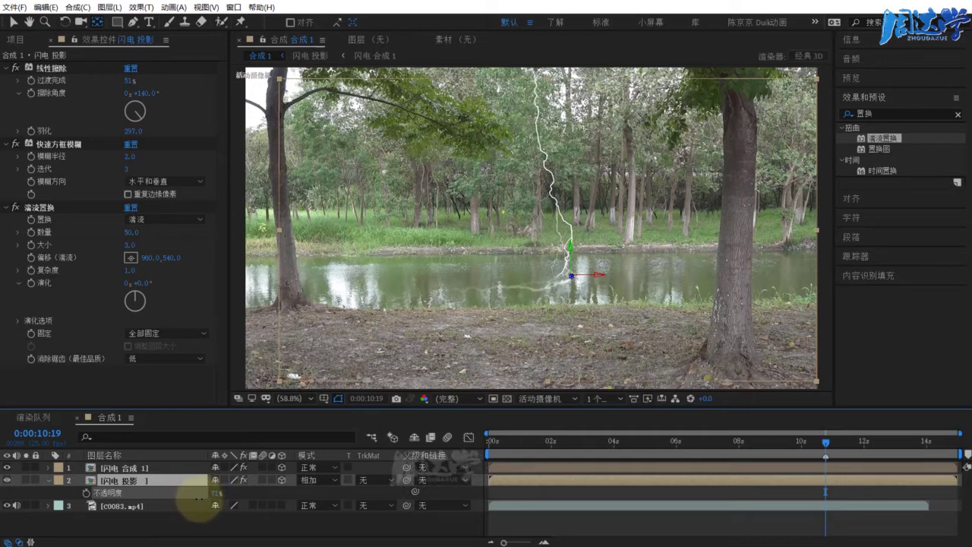
{"action": "type", "text": "66"}
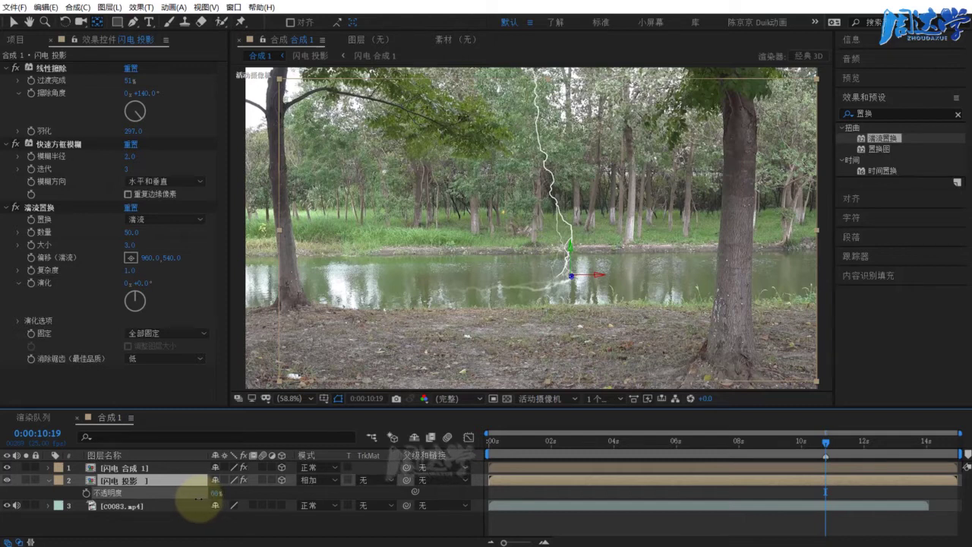
{"action": "left_click", "coordinate": [262, 522]}
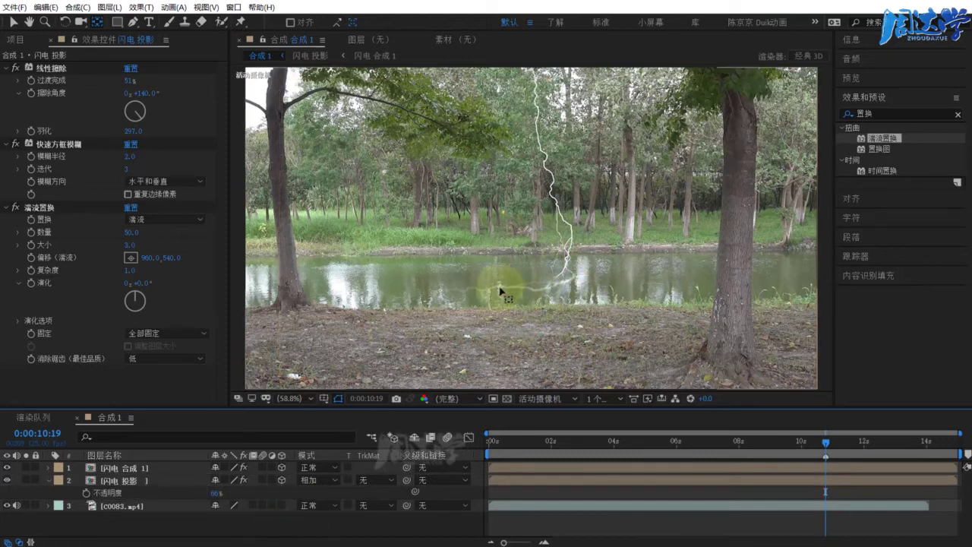
{"action": "left_click", "coordinate": [70, 482]}
Rename the main lightning layer 闪电.
{"action": "left_click", "coordinate": [48, 481]}
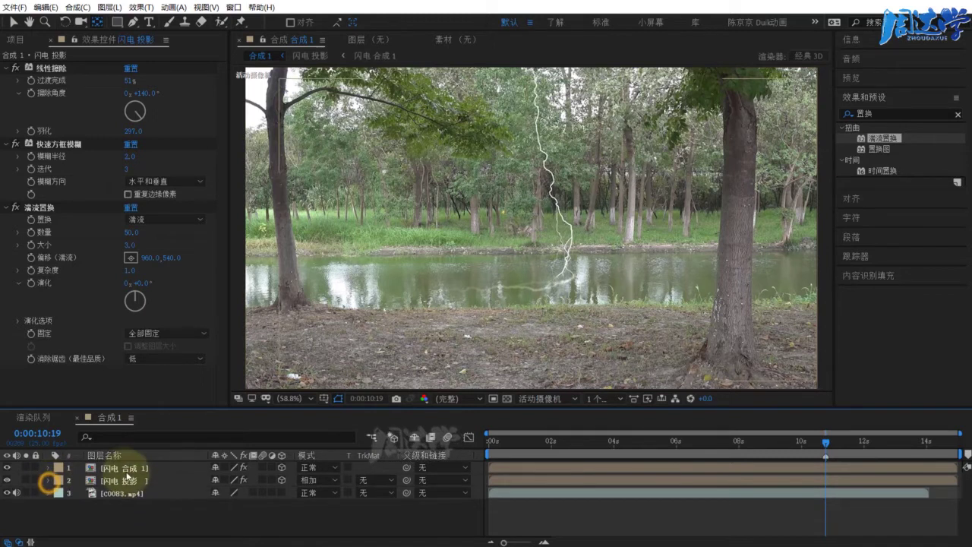
{"action": "left_click", "coordinate": [121, 469]}
{"action": "right_click", "coordinate": [121, 468]}
{"action": "left_click", "coordinate": [139, 462]}
{"action": "type", "text": "闪电"}
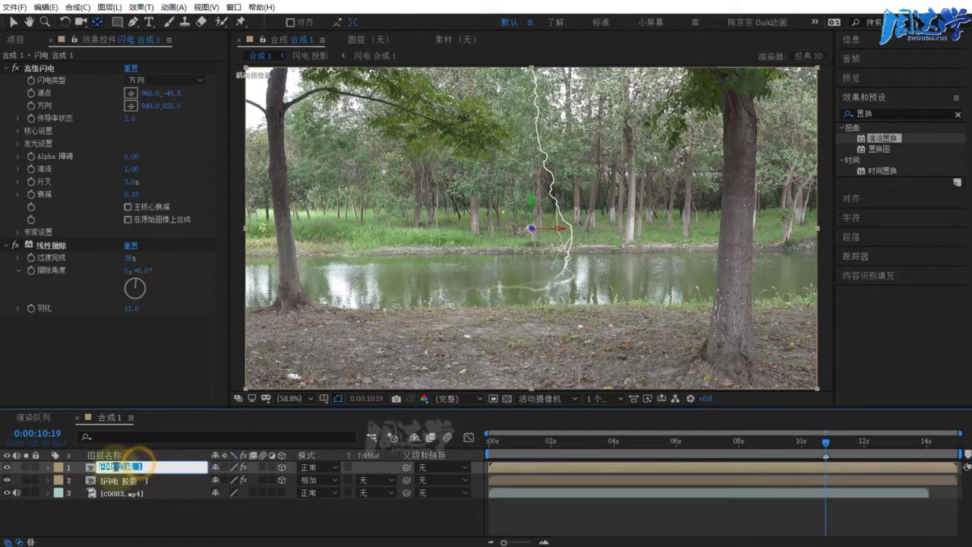
{"action": "left_click", "coordinate": [110, 501]}
Duplicate the 闪电 layer and rename the copy 闪电 底部光源.
{"action": "left_click", "coordinate": [121, 479]}
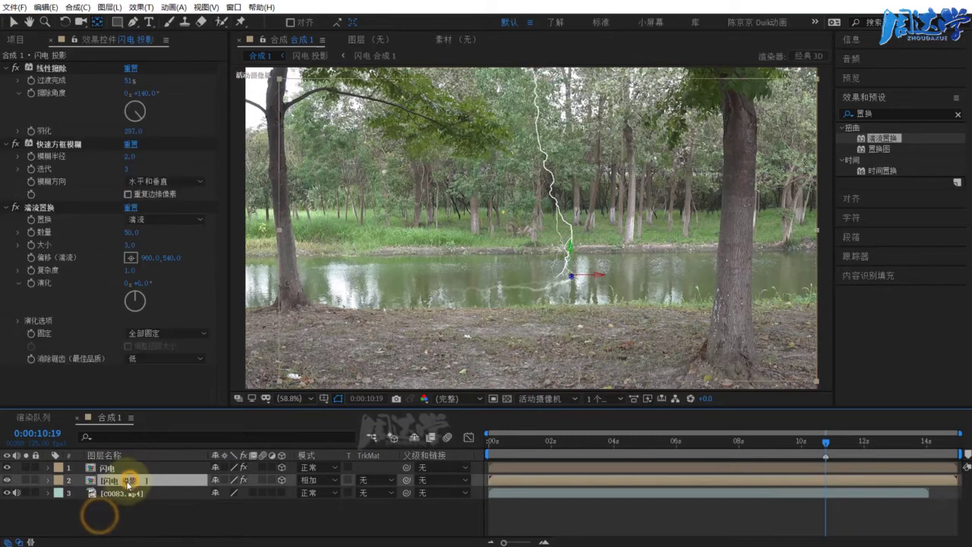
{"action": "left_click", "coordinate": [119, 467]}
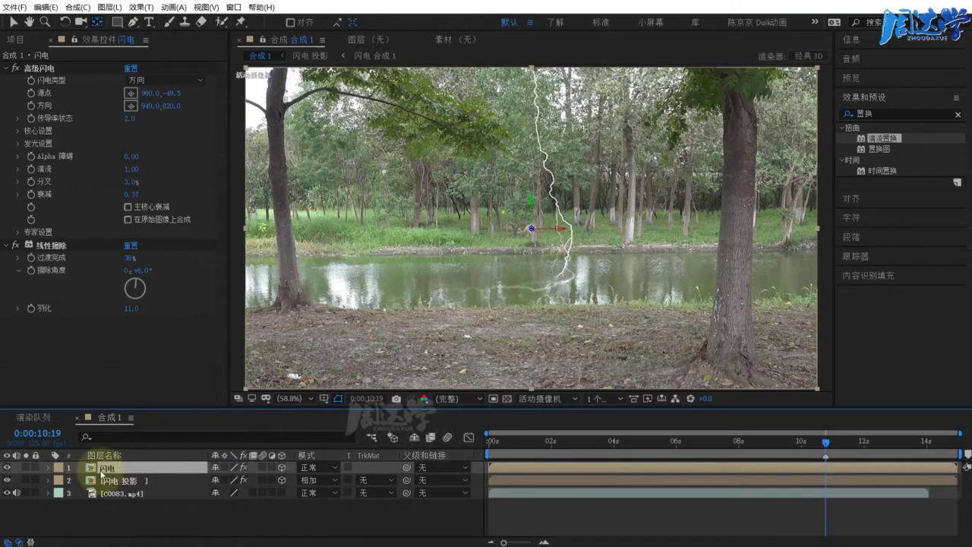
{"action": "right_click", "coordinate": [129, 475]}
{"action": "left_click", "coordinate": [135, 462]}
{"action": "left_click_drag", "start_coordinate": [117, 467], "coordinate": [156, 465]}
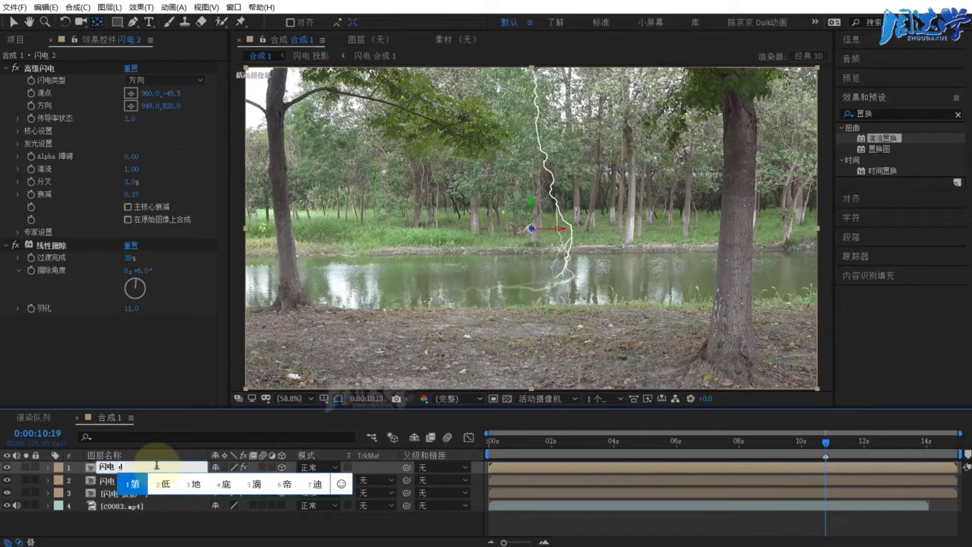
{"action": "type", "text": "底部"}
{"action": "type", "text": "光源"}
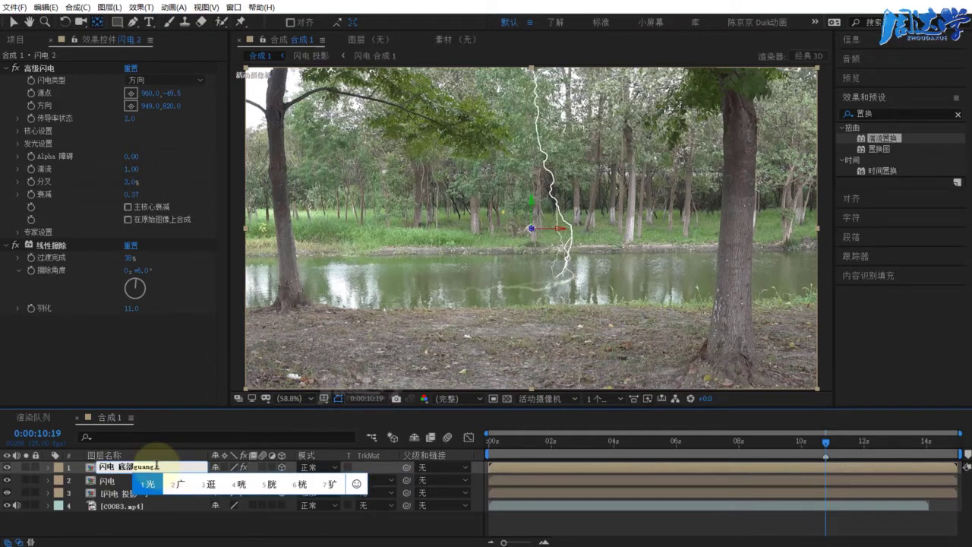
{"action": "key", "text": "Return"}
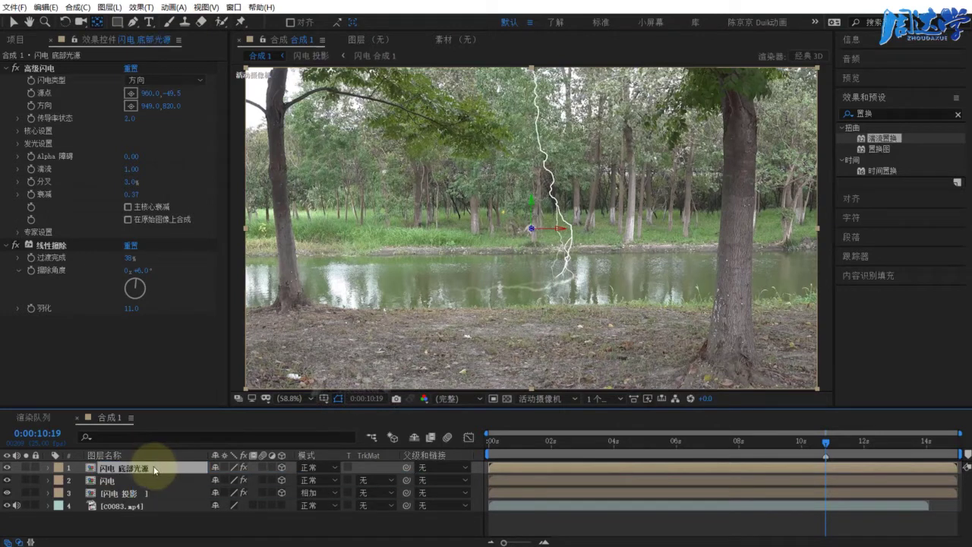
Move 闪电 底部光源 below 闪电, solo it, and pre-compose it as 闪电 底部光源 合成 1.
{"action": "left_click_drag", "start_coordinate": [155, 470], "coordinate": [123, 483]}
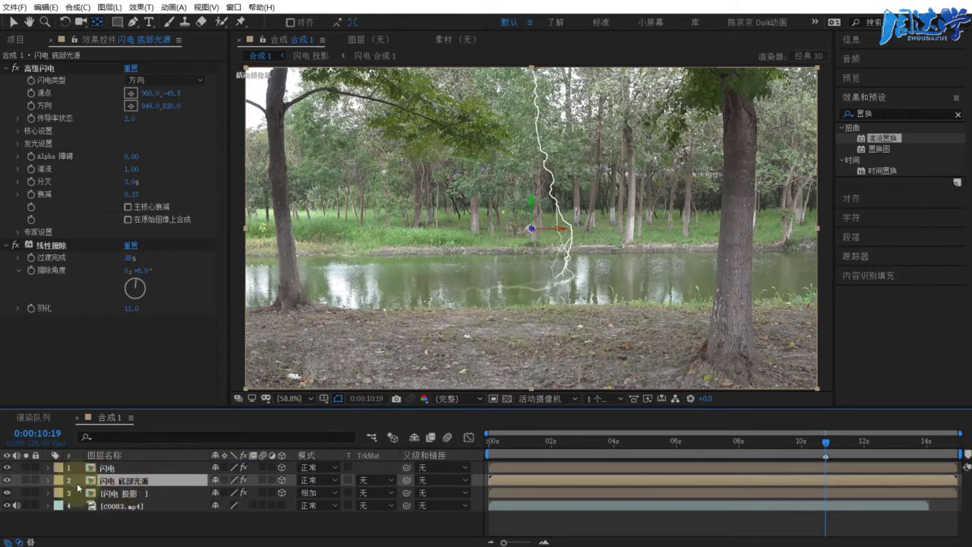
{"action": "left_click", "coordinate": [26, 480]}
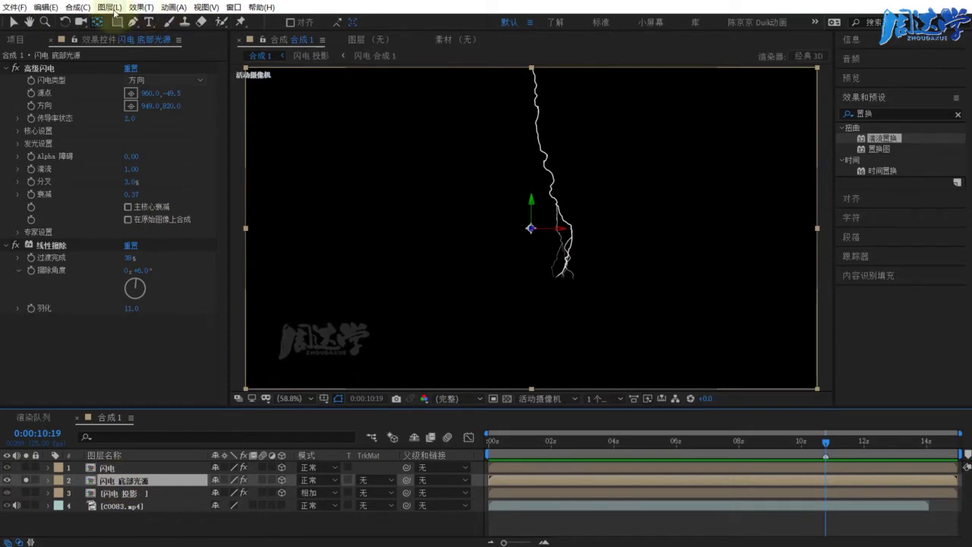
{"action": "left_click", "coordinate": [116, 9]}
{"action": "left_click", "coordinate": [141, 372]}
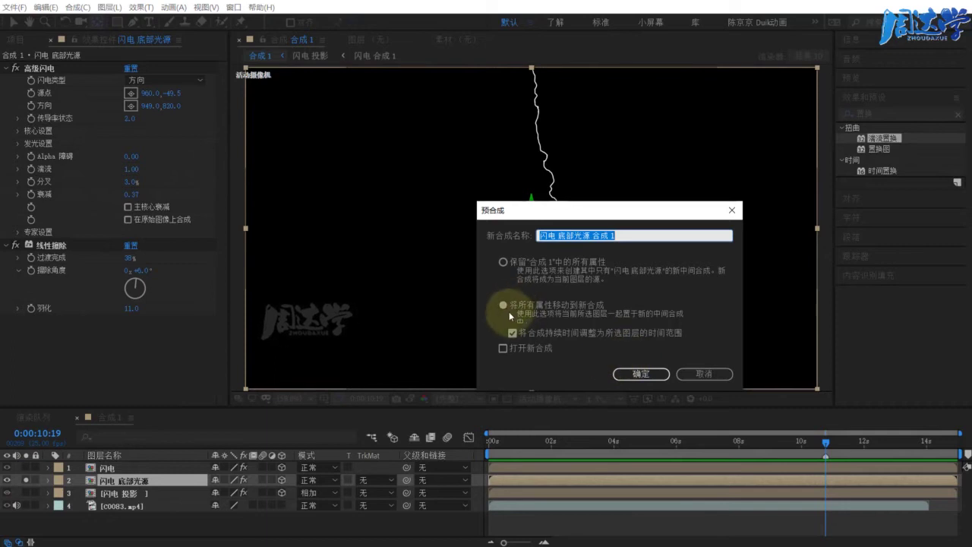
{"action": "left_click", "coordinate": [627, 373]}
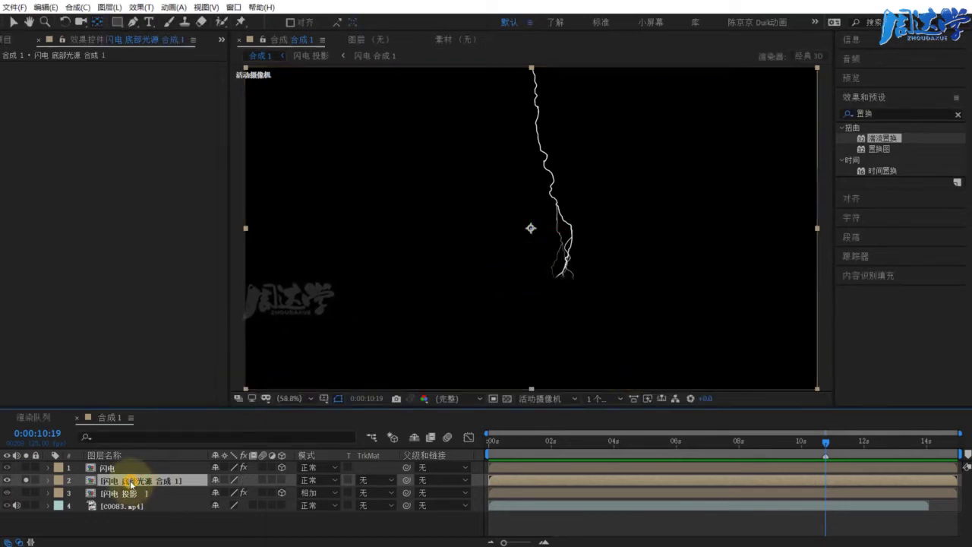
In the 闪电 底部光源 合成 1 precomp, zero the wipe feather and adjust its angle, then return to 合成 1.
{"action": "double_click", "coordinate": [129, 483]}
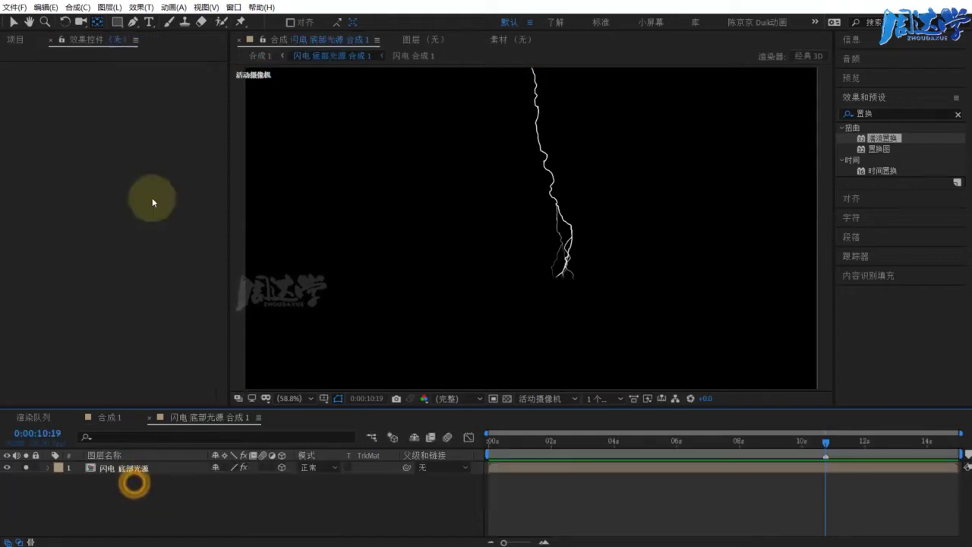
{"action": "left_click", "coordinate": [114, 468]}
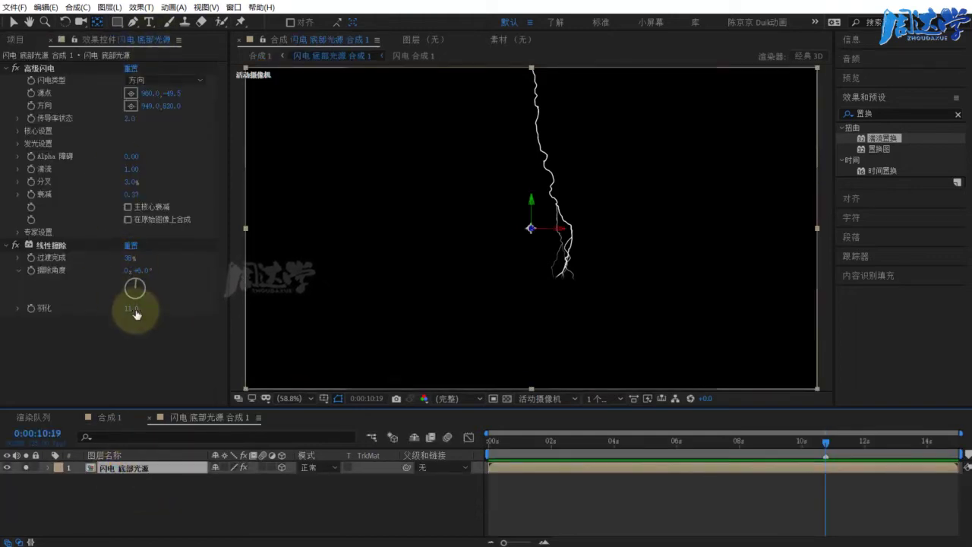
{"action": "left_click_drag", "start_coordinate": [133, 308], "coordinate": [15, 308]}
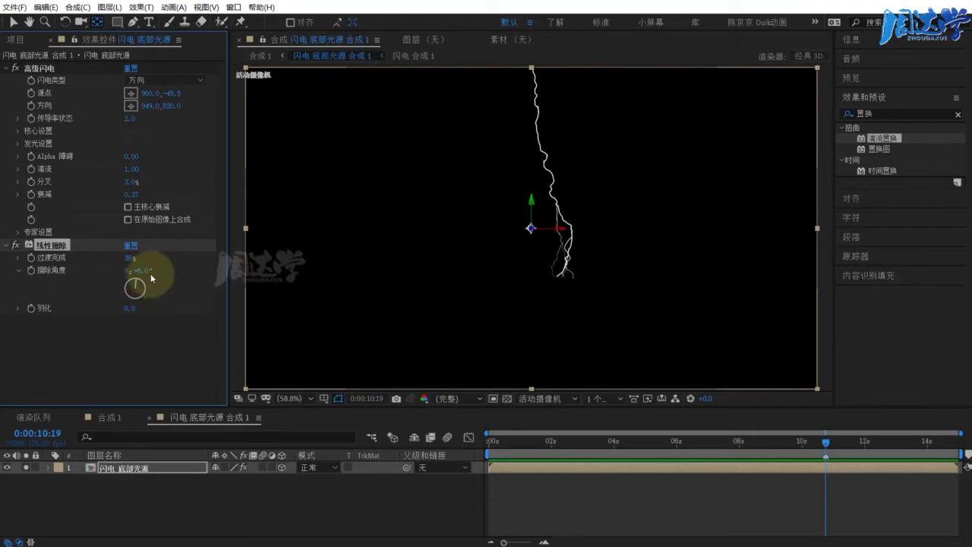
{"action": "mouse_move", "coordinate": [144, 274]}
{"action": "left_mouse_down"}
{"action": "mouse_move", "coordinate": [176, 282]}
{"action": "mouse_move", "coordinate": [144, 260]}
{"action": "left_mouse_up"}
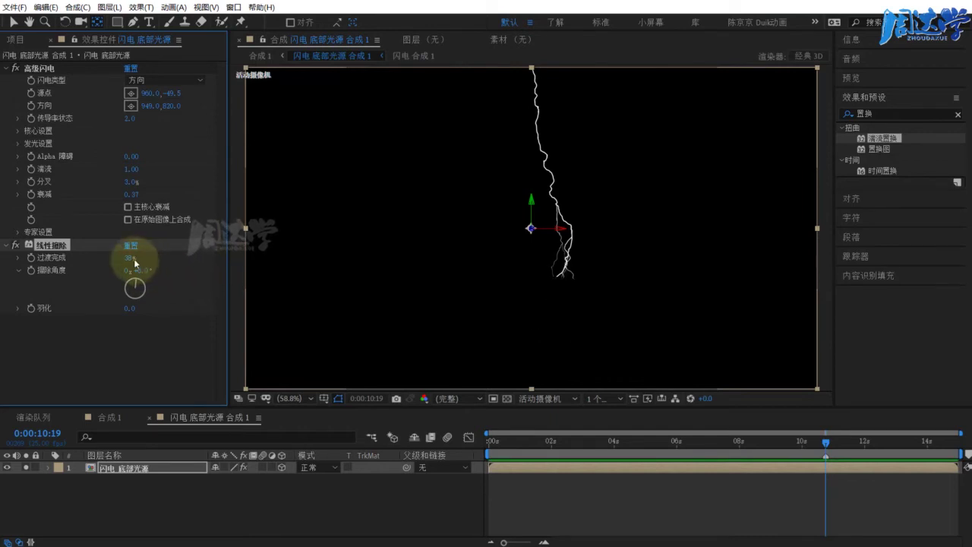
{"action": "left_click", "coordinate": [108, 417]}
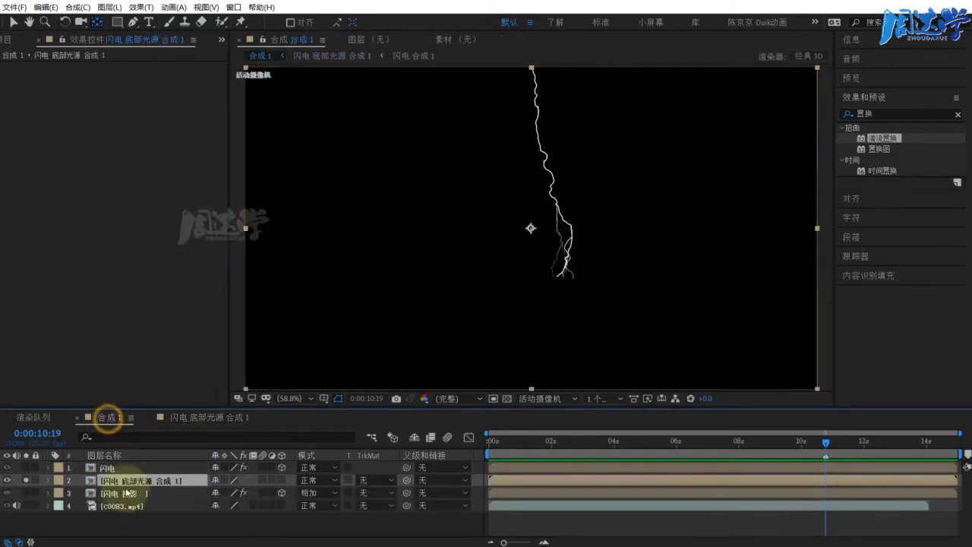
Apply Linear Wipe (线性擦除) from the 擦除 search to the light-source layer.
{"action": "left_click", "coordinate": [26, 480]}
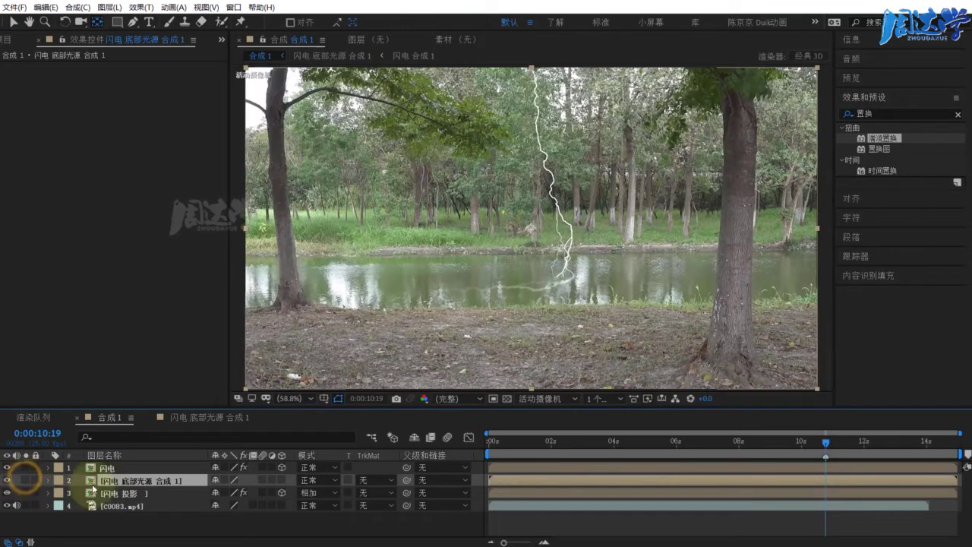
{"action": "left_click", "coordinate": [26, 480]}
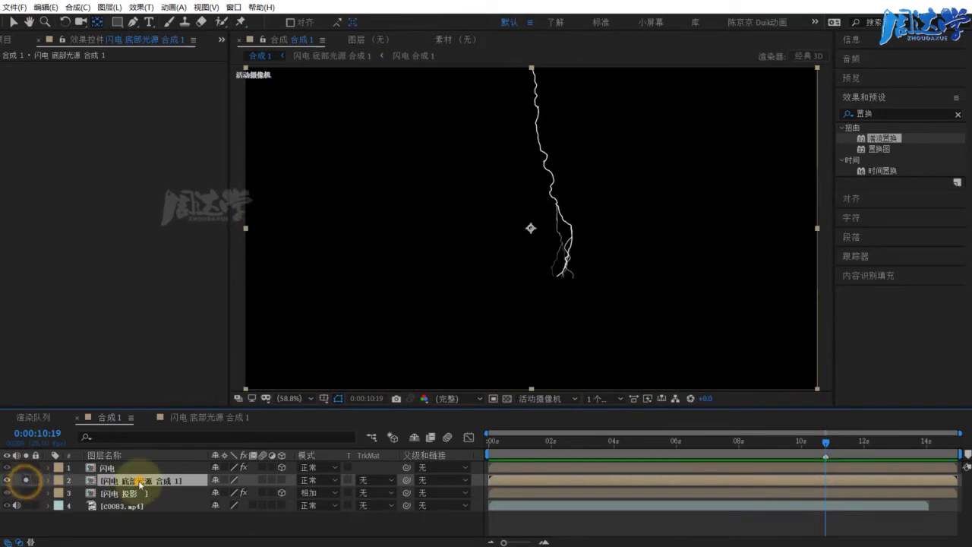
{"action": "left_click", "coordinate": [874, 114]}
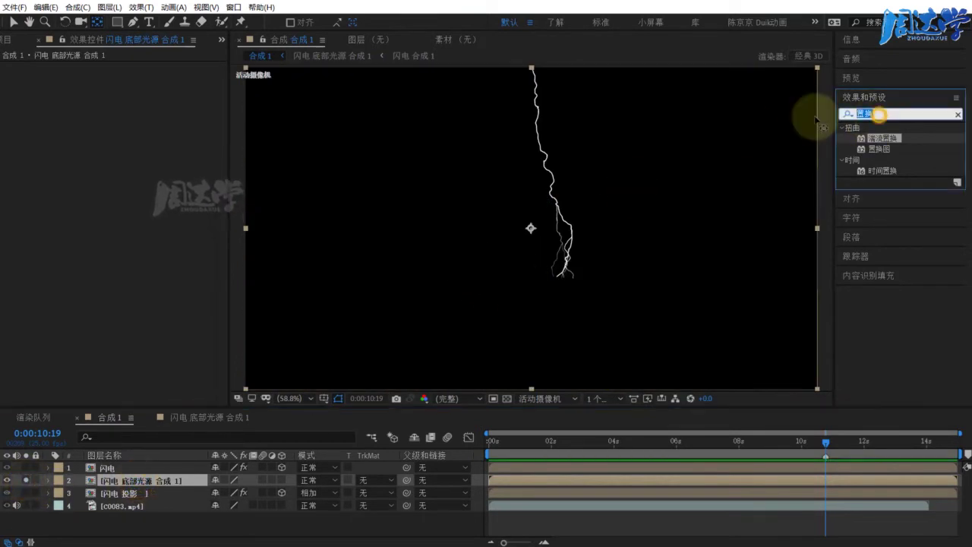
{"action": "type", "text": "ca"}
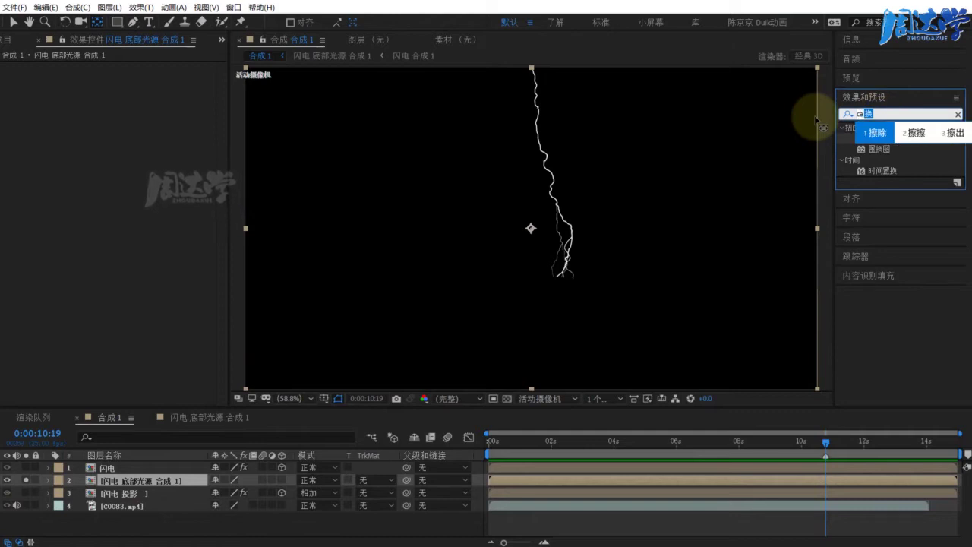
{"action": "key", "text": "space"}
{"action": "scroll", "coordinate": [878, 258], "scroll_direction": "down", "scroll_amount": 5}
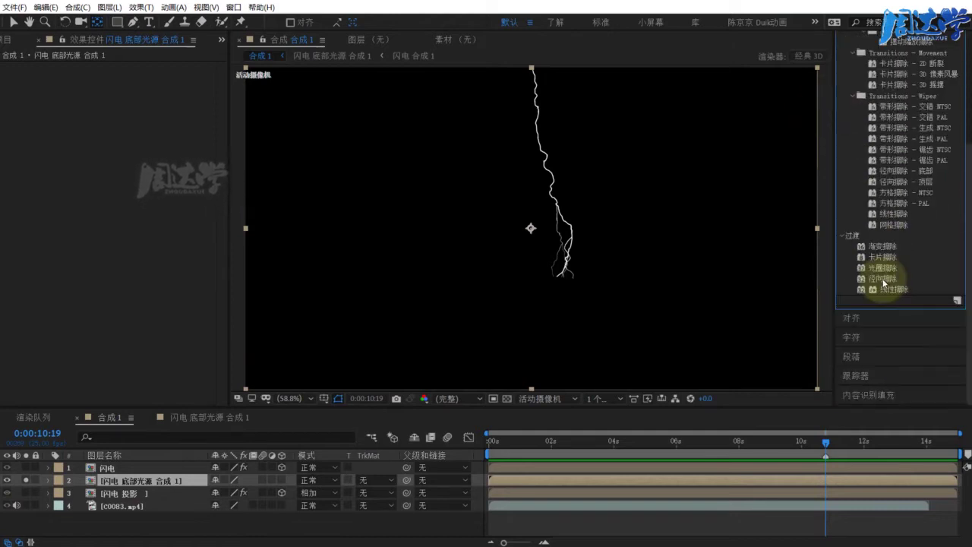
{"action": "left_click_drag", "start_coordinate": [892, 289], "coordinate": [125, 481]}
Set Linear Wipe transition completion to about 61%, leaving only the bolt's bottom tip.
{"action": "left_click_drag", "start_coordinate": [127, 80], "coordinate": [205, 103]}
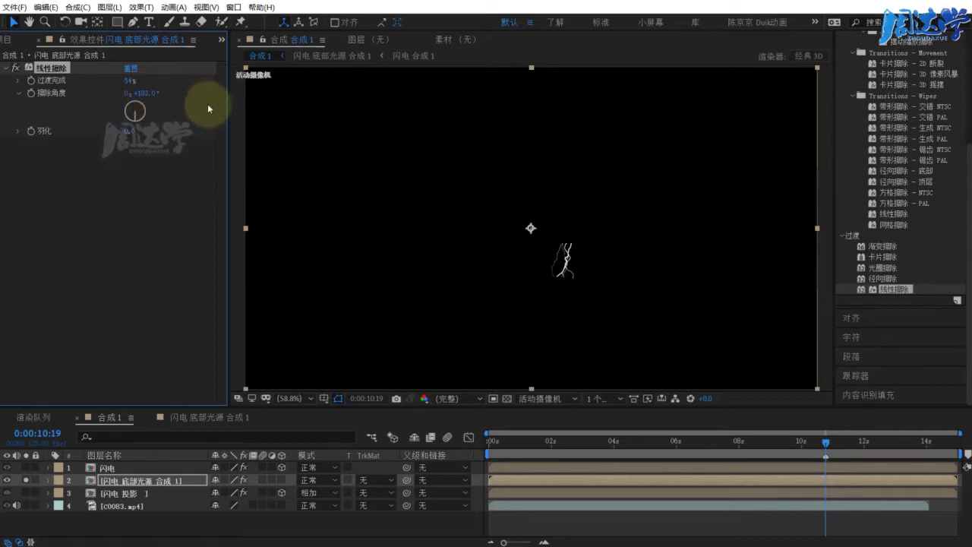
{"action": "left_click_drag", "start_coordinate": [126, 79], "coordinate": [130, 79]}
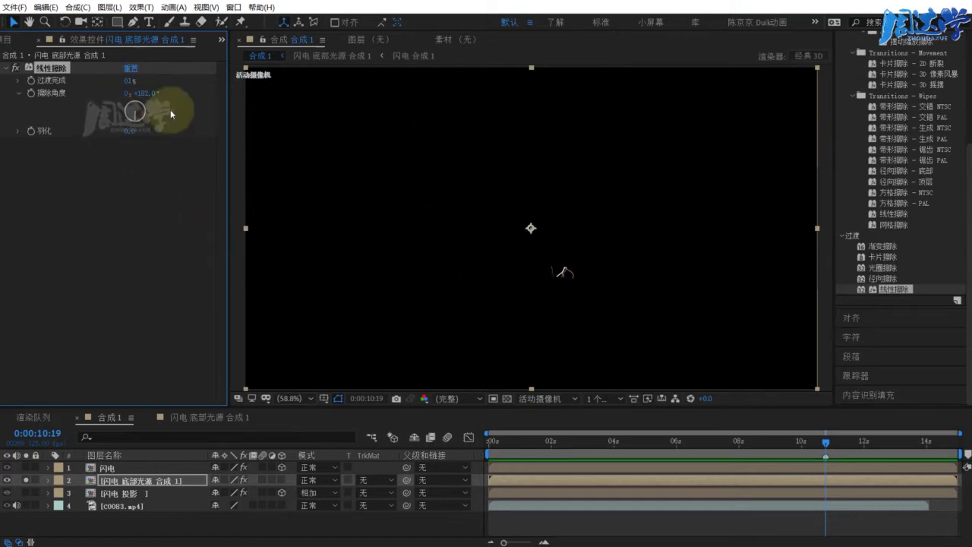
{"action": "left_click", "coordinate": [112, 479]}
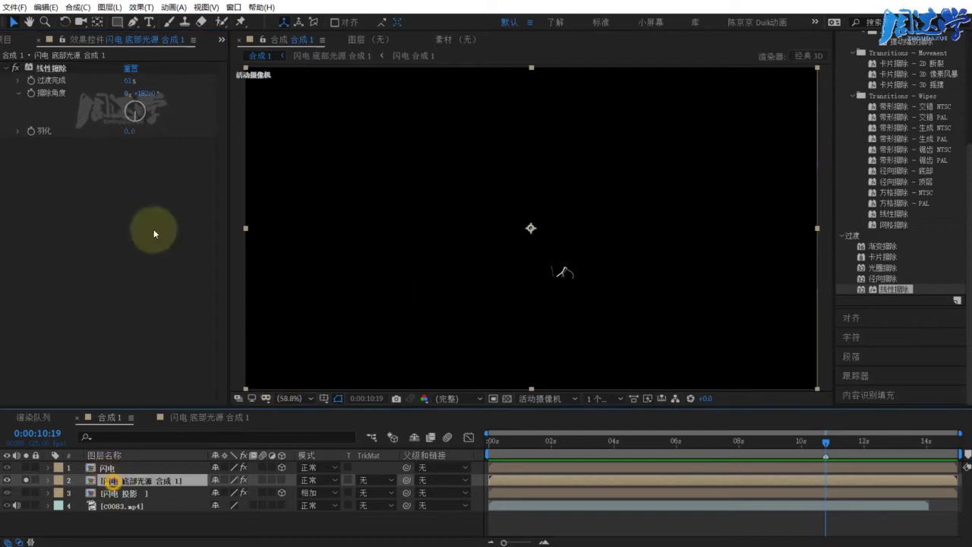
{"action": "left_click", "coordinate": [8, 69]}
{"action": "scroll", "coordinate": [857, 159], "scroll_direction": "up", "scroll_amount": 3}
{"action": "scroll", "coordinate": [889, 76], "scroll_direction": "up", "scroll_amount": 2}
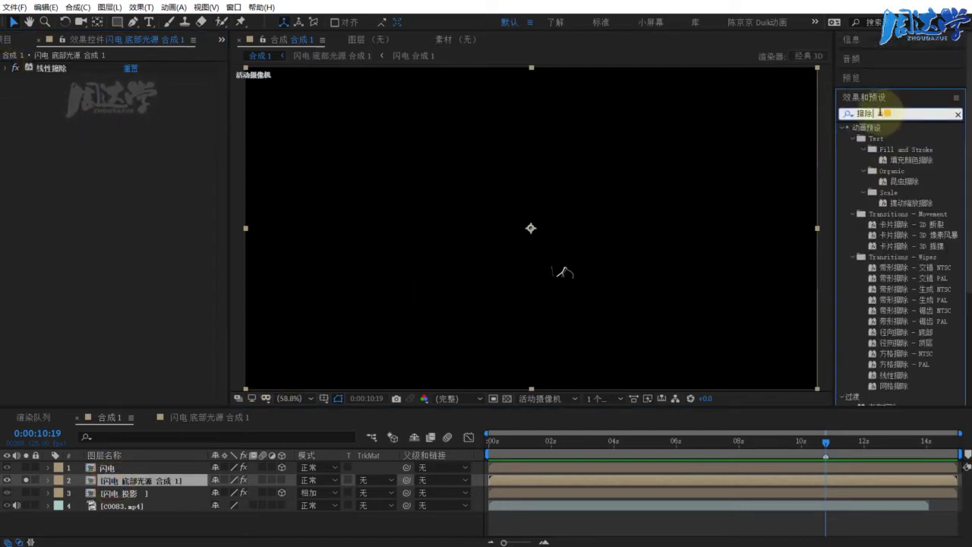
Add Fast Box Blur (快速方框模糊) at radius 6.0 to the light-source layer, then unsolo it.
{"action": "left_click", "coordinate": [881, 113]}
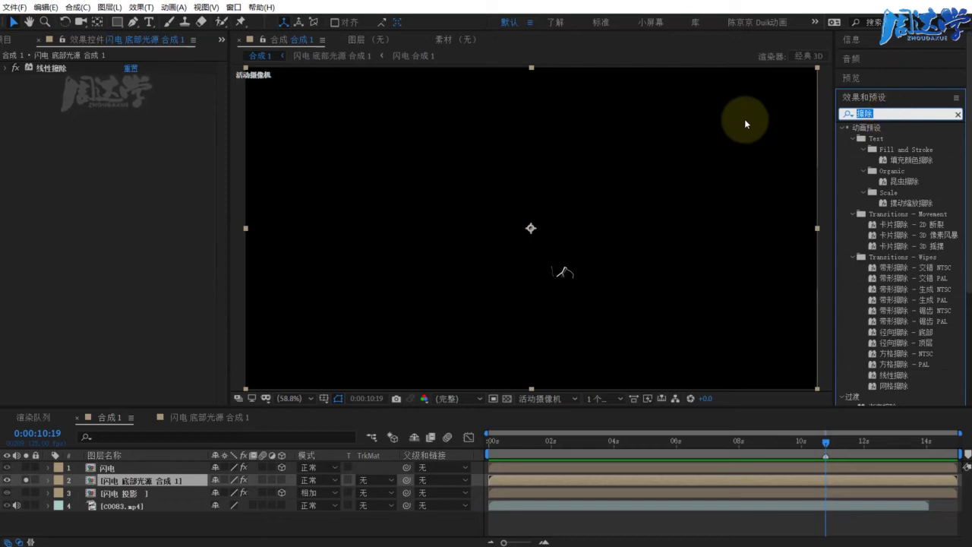
{"action": "type", "text": "模糊"}
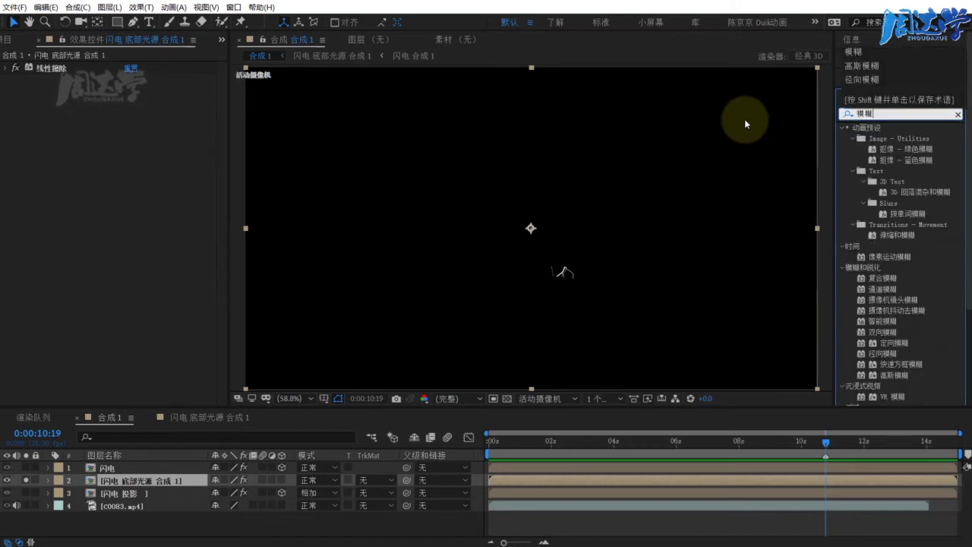
{"action": "scroll", "coordinate": [911, 281], "scroll_direction": "down", "scroll_amount": 3}
{"action": "mouse_move", "coordinate": [895, 288]}
{"action": "left_mouse_down"}
{"action": "mouse_move", "coordinate": [161, 446]}
{"action": "mouse_move", "coordinate": [126, 480]}
{"action": "left_mouse_up"}
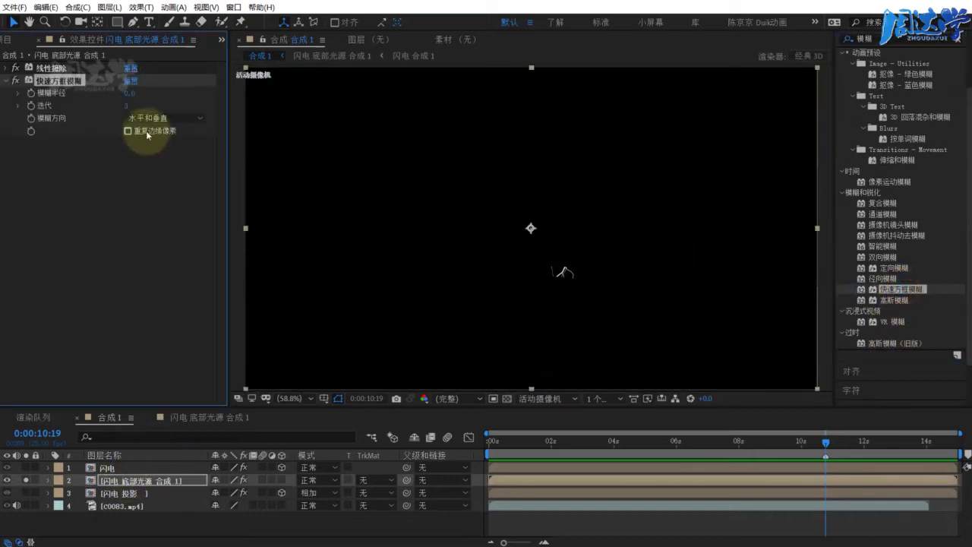
{"action": "left_click_drag", "start_coordinate": [130, 98], "coordinate": [140, 97]}
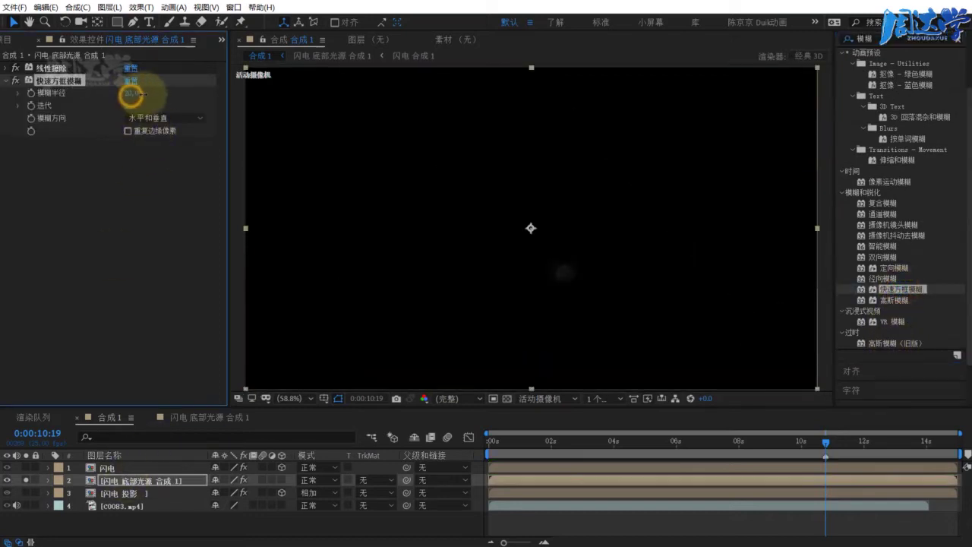
{"action": "left_click", "coordinate": [131, 99]}
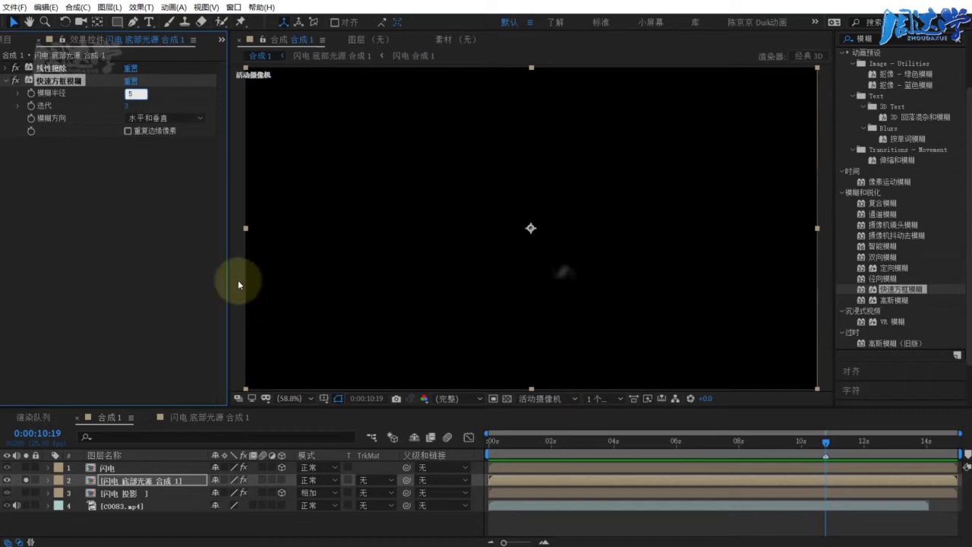
{"action": "type", "text": "6"}
{"action": "left_click", "coordinate": [168, 220]}
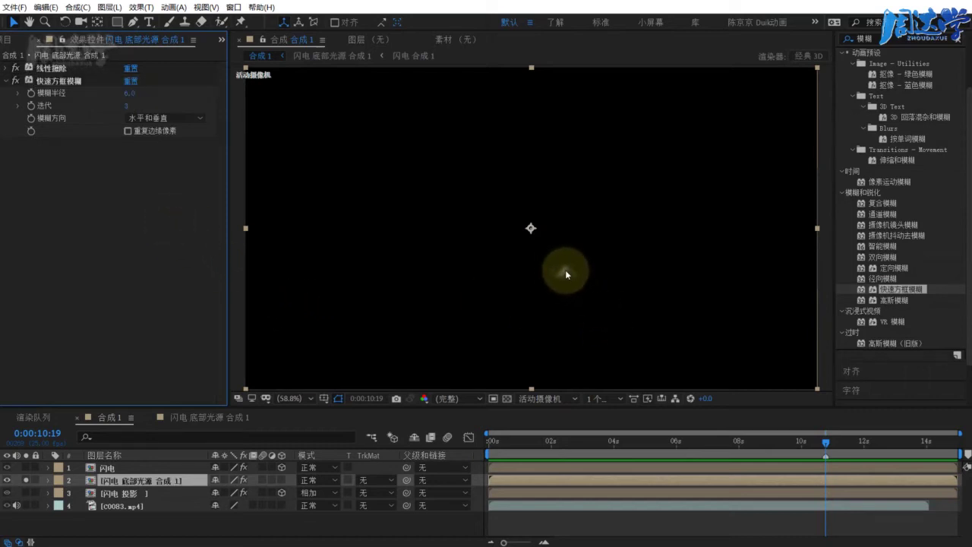
{"action": "left_click", "coordinate": [25, 480]}
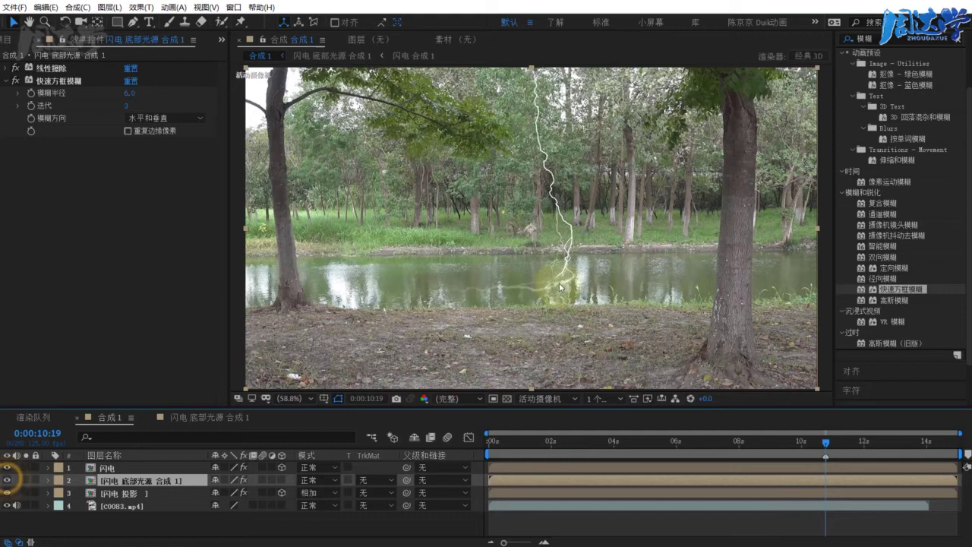
Toggle the light-source layer's visibility to compare the glow over the footage.
{"action": "scroll", "coordinate": [565, 312], "scroll_direction": "up", "scroll_amount": 4}
{"action": "scroll", "coordinate": [633, 327], "scroll_direction": "up", "scroll_amount": 2}
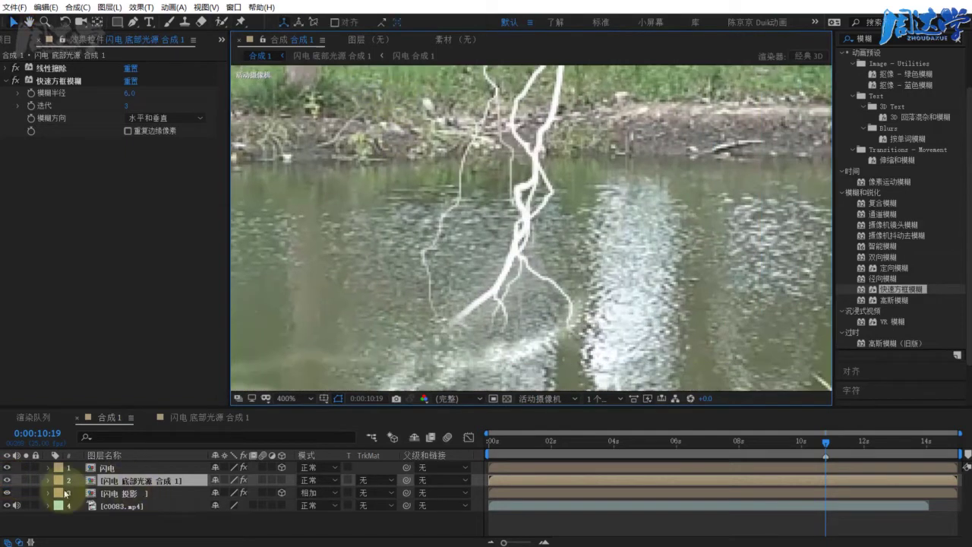
{"action": "left_click", "coordinate": [8, 480]}
{"action": "left_click", "coordinate": [7, 480]}
{"action": "left_click", "coordinate": [8, 480]}
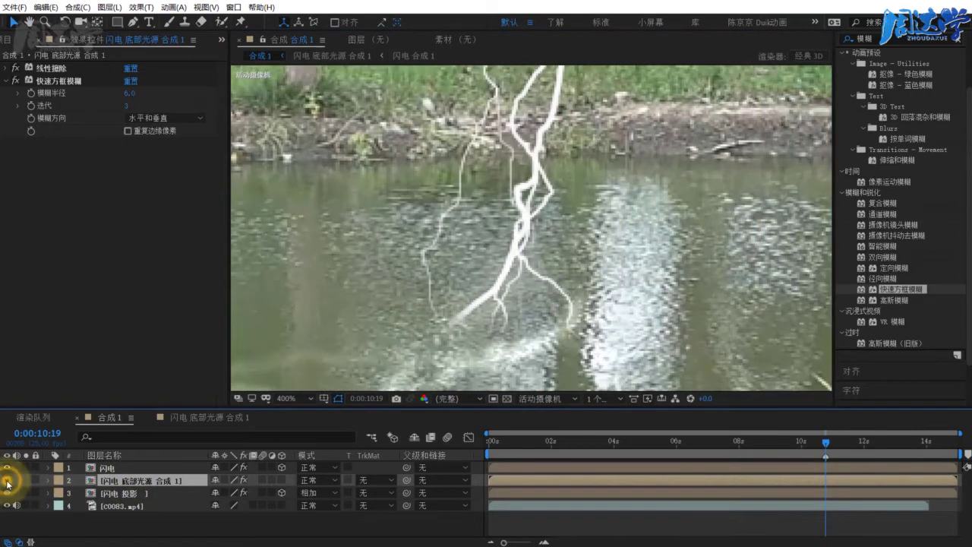
{"action": "left_click", "coordinate": [8, 480]}
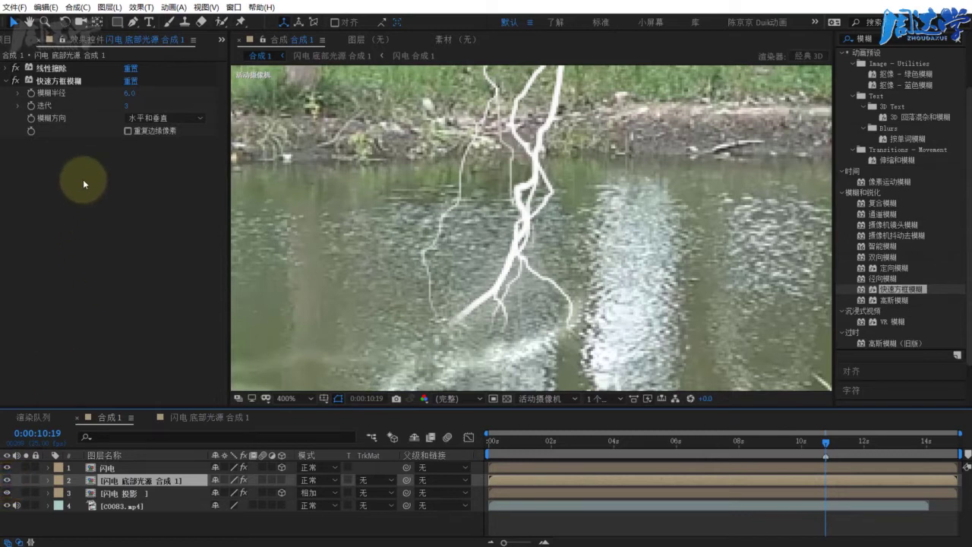
Set the light-source layer's blending mode to Add (相加) and re-enter blur radius 6.
{"action": "left_click", "coordinate": [311, 479]}
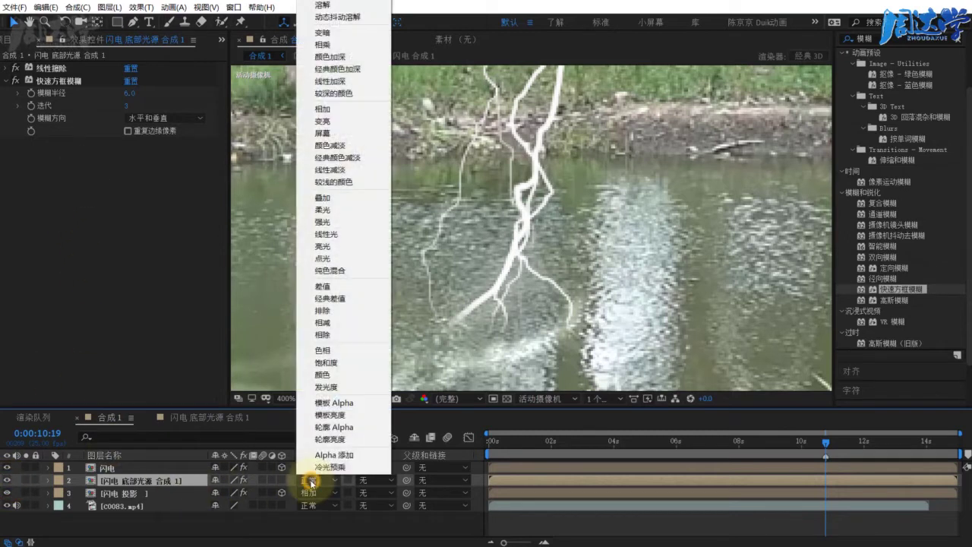
{"action": "left_click", "coordinate": [329, 108]}
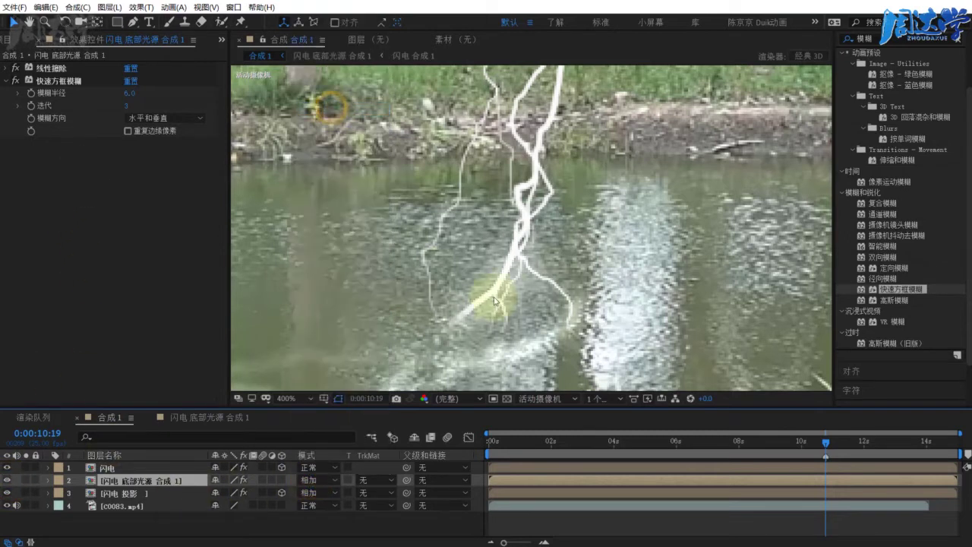
{"action": "left_click", "coordinate": [129, 92]}
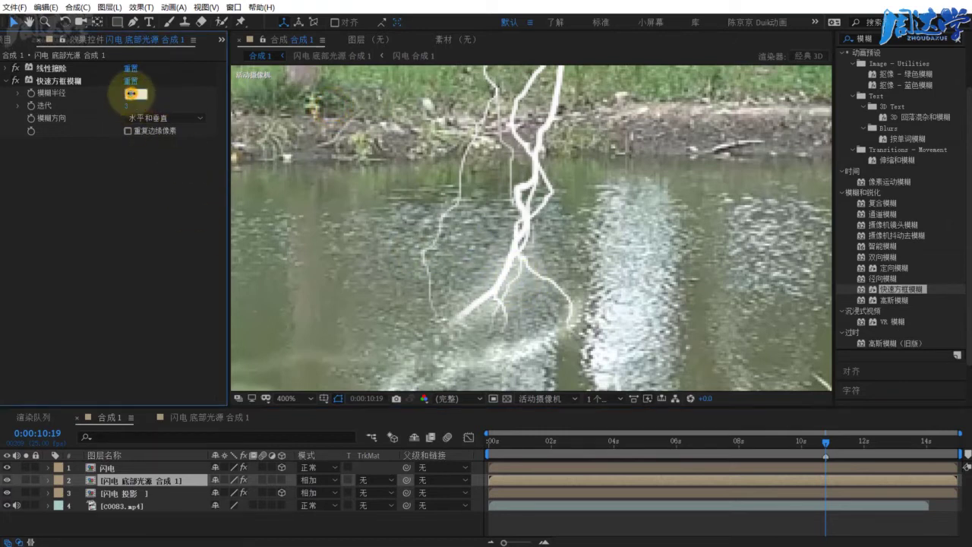
{"action": "left_click", "coordinate": [131, 92]}
{"action": "type", "text": "6"}
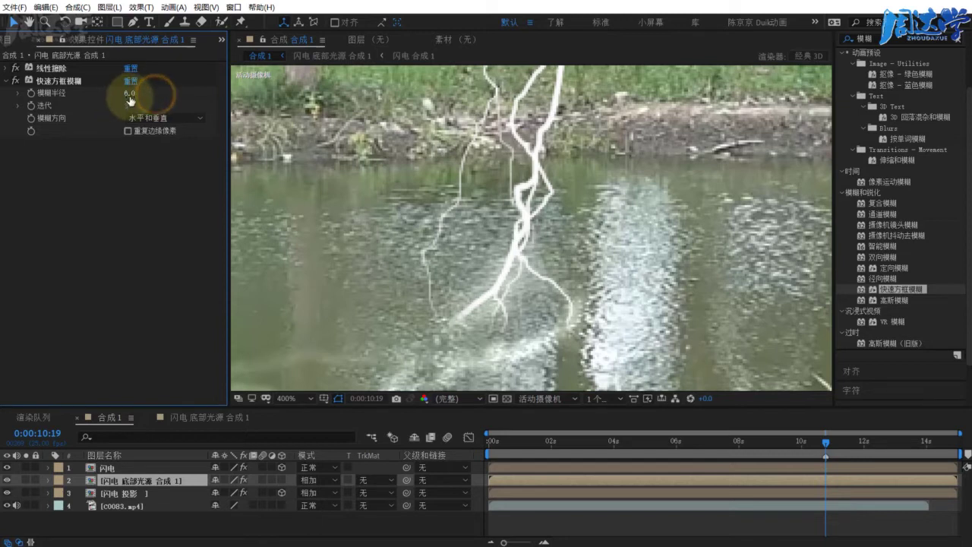
{"action": "left_click", "coordinate": [120, 191]}
{"action": "left_click", "coordinate": [737, 124]}
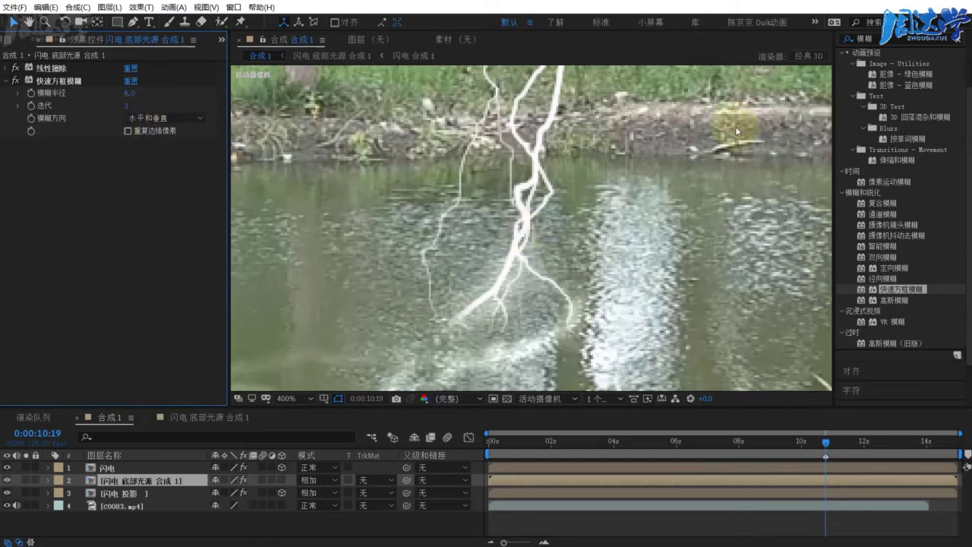
Search Effects & Presets for 发光 (Glow).
{"action": "left_click", "coordinate": [894, 44]}
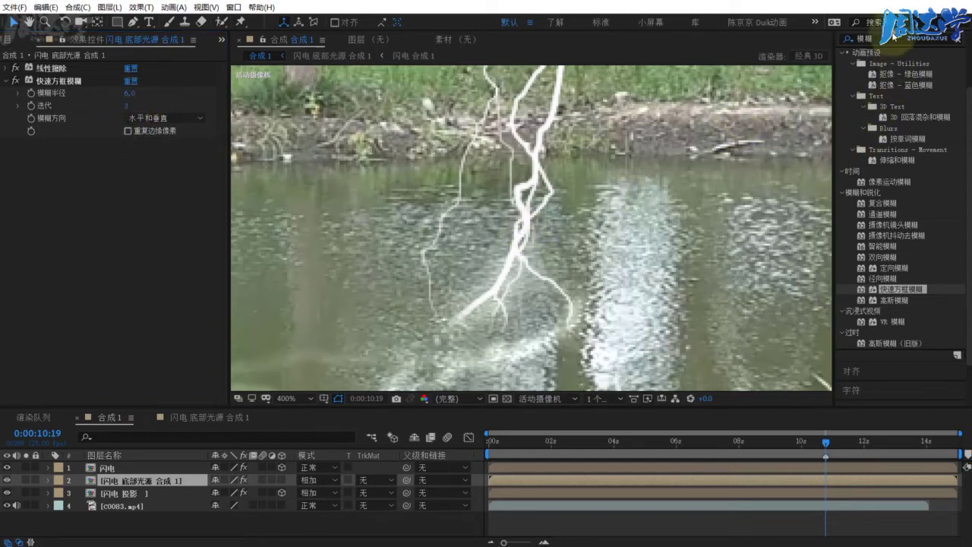
{"action": "type", "text": "fagu"}
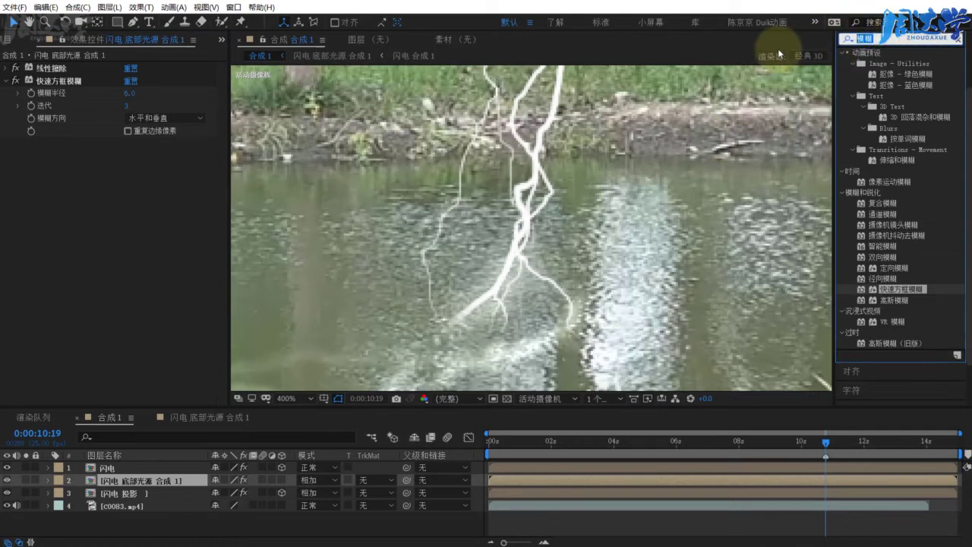
{"action": "type", "text": "ang"}
{"action": "key", "text": "space"}
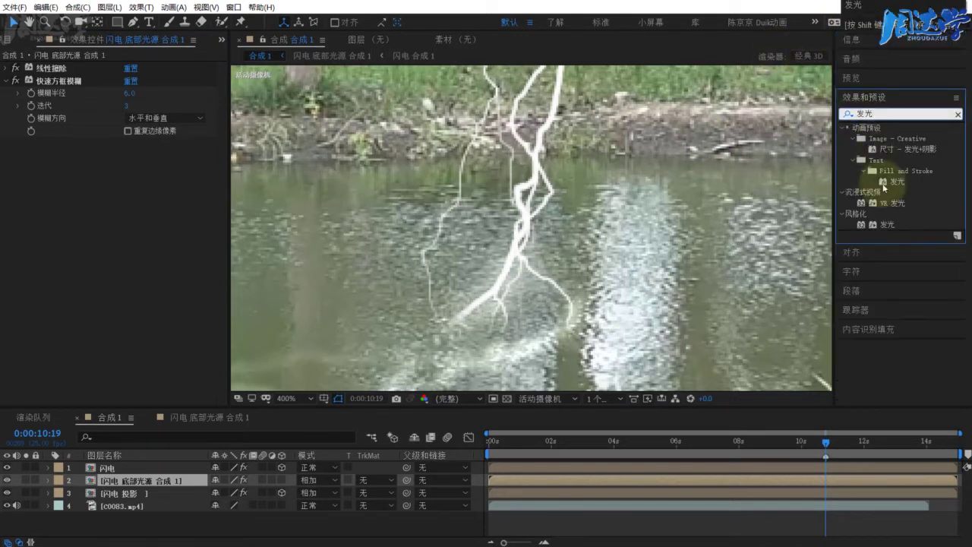
Apply Stylize > Glow (发光) to the base-light layer with a glow radius of 60.
{"action": "left_click", "coordinate": [882, 225]}
{"action": "left_click_drag", "start_coordinate": [883, 225], "coordinate": [46, 256]}
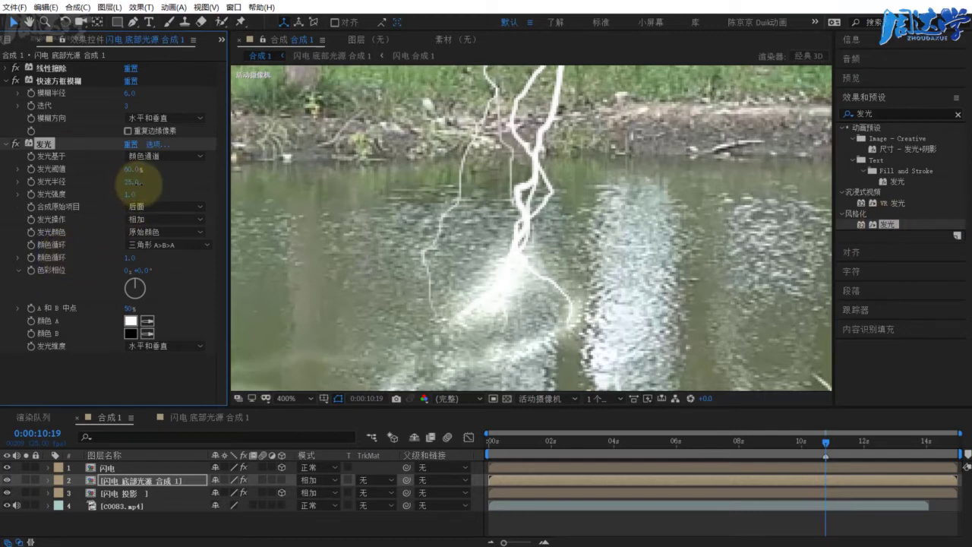
{"action": "left_click_drag", "start_coordinate": [143, 183], "coordinate": [179, 181]}
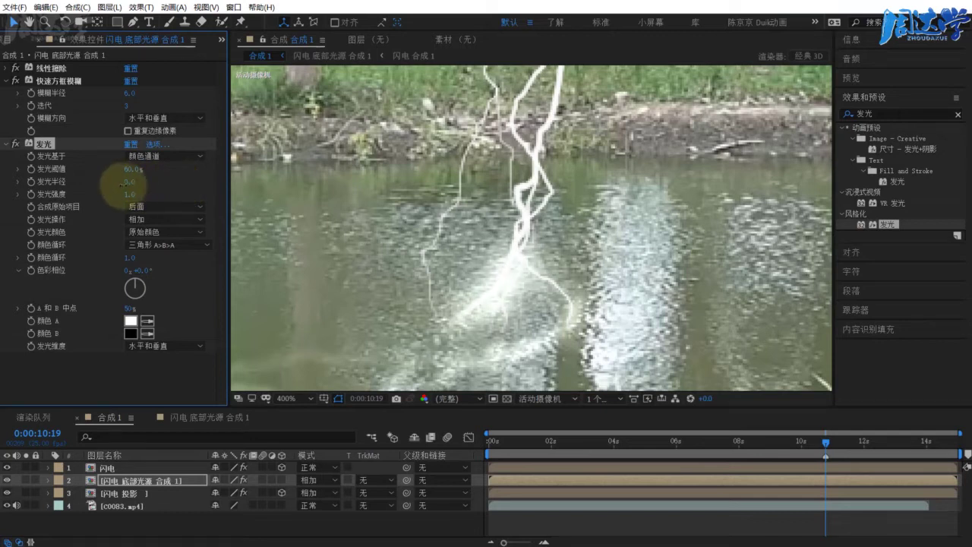
{"action": "left_click", "coordinate": [132, 182]}
{"action": "type", "text": "60"}
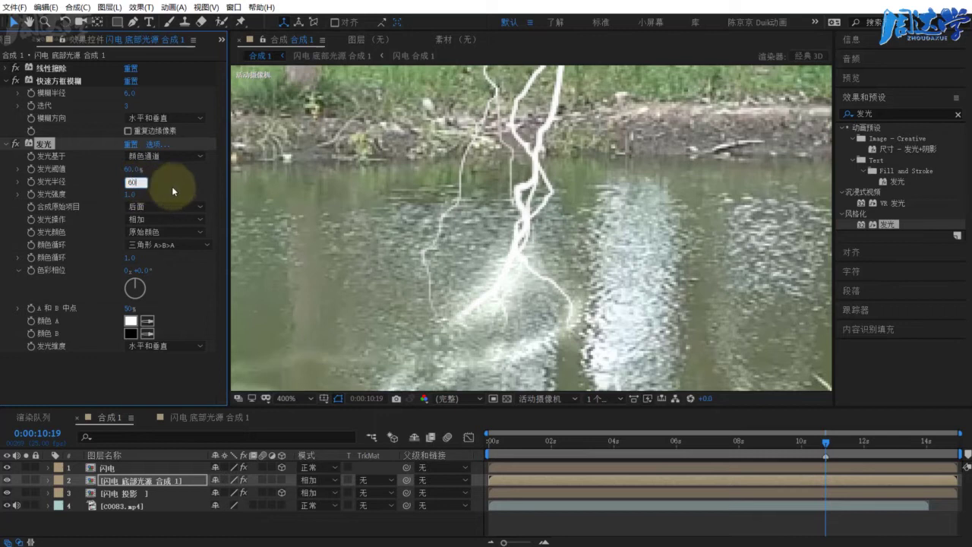
{"action": "key", "text": "Return"}
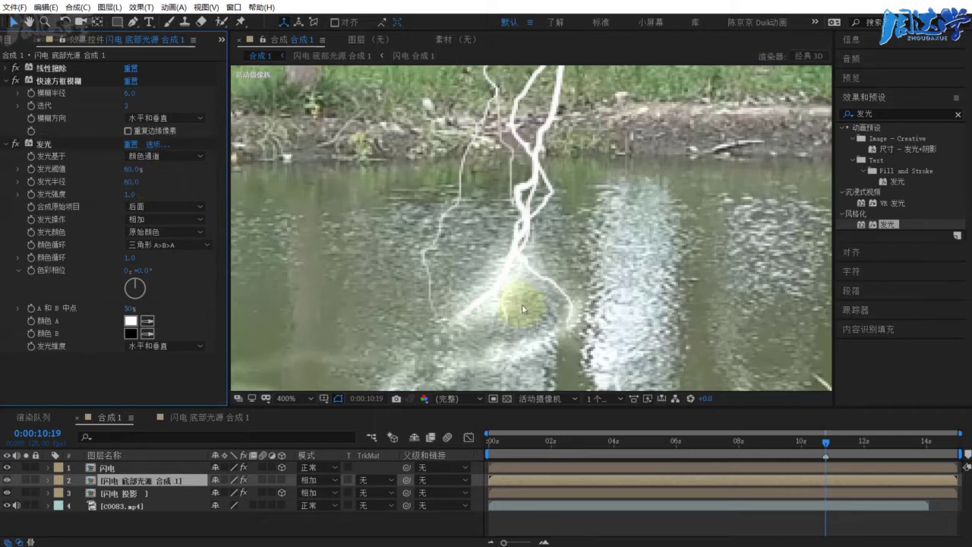
{"action": "scroll", "coordinate": [558, 289], "scroll_direction": "down", "scroll_amount": 2}
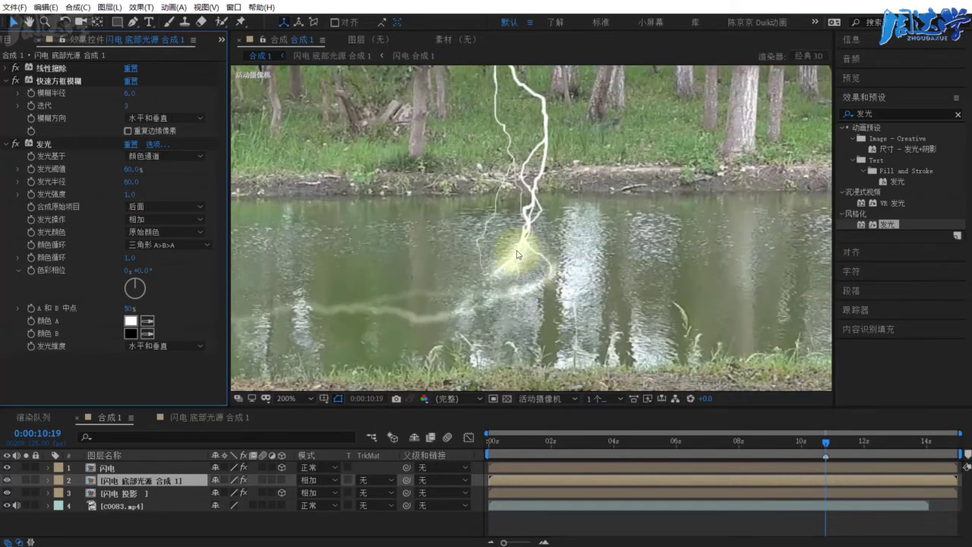
{"action": "left_click", "coordinate": [892, 113]}
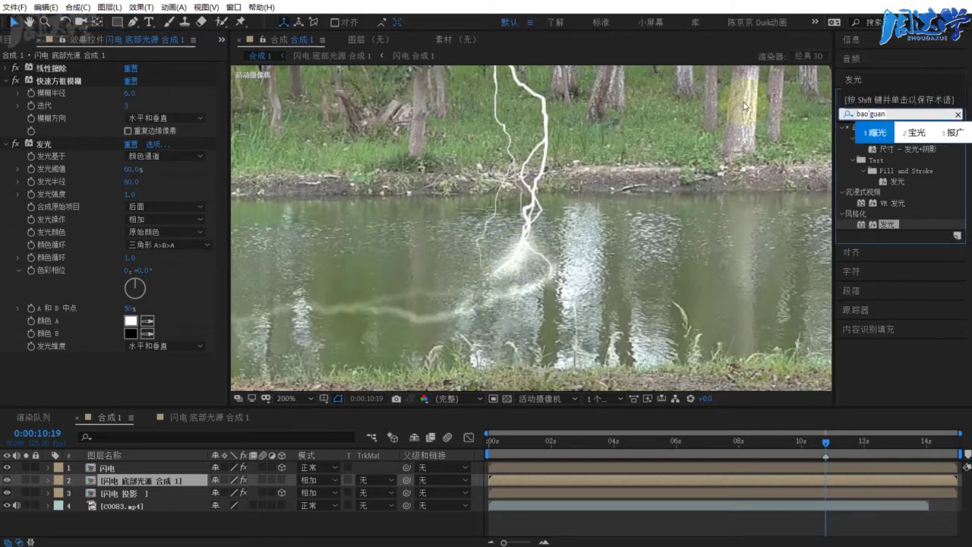
Apply Exposure (曝光度) to the base-light layer and raise its amount.
{"action": "type", "text": "曝光度"}
{"action": "left_click_drag", "start_coordinate": [888, 181], "coordinate": [54, 365]}
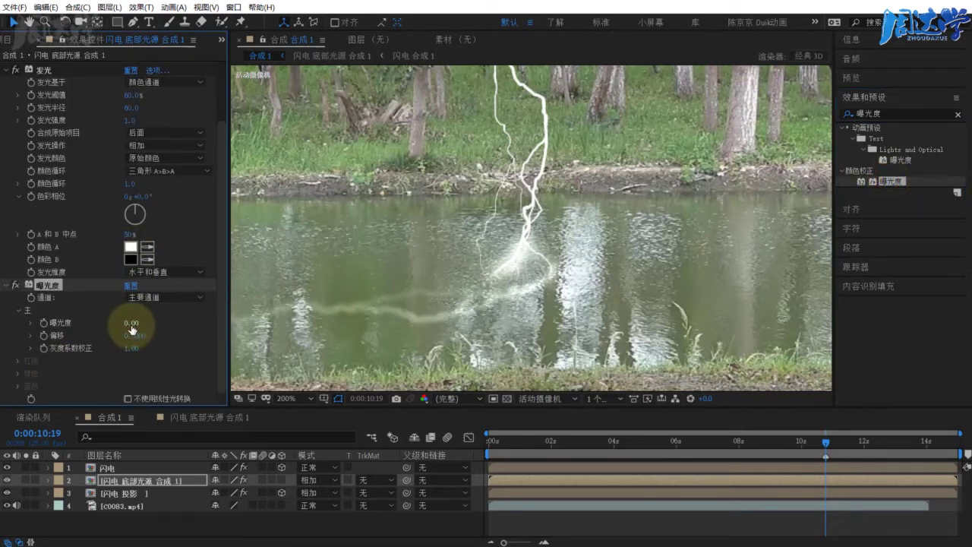
{"action": "mouse_move", "coordinate": [156, 323]}
{"action": "left_mouse_down"}
{"action": "mouse_move", "coordinate": [211, 312]}
{"action": "mouse_move", "coordinate": [386, 316]}
{"action": "mouse_move", "coordinate": [149, 322]}
{"action": "mouse_move", "coordinate": [240, 323]}
{"action": "left_mouse_up"}
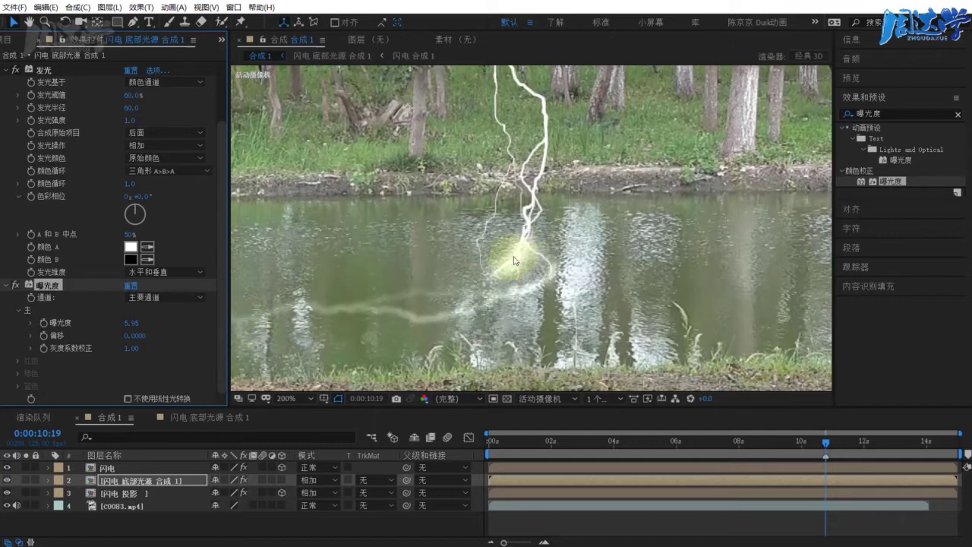
{"action": "scroll", "coordinate": [134, 284], "scroll_direction": "up", "scroll_amount": 3}
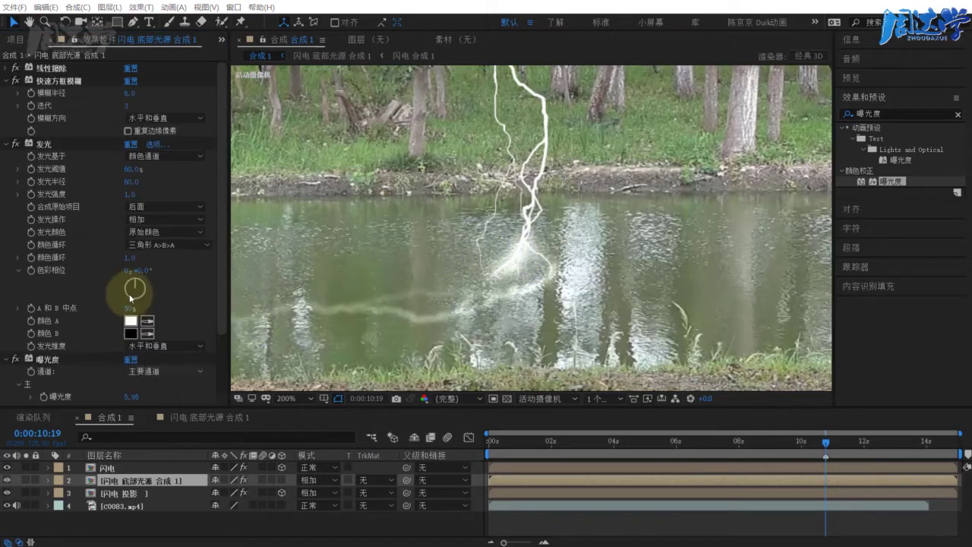
Move Glow above Fast Box Blur, keep blur radius at 6.0, and raise exposure to 5.95.
{"action": "left_click_drag", "start_coordinate": [43, 143], "coordinate": [54, 79]}
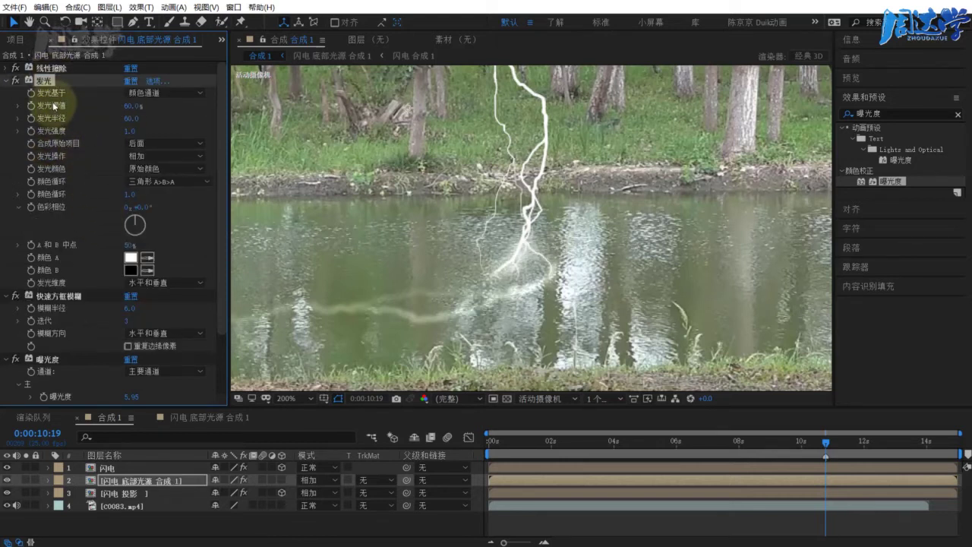
{"action": "left_click", "coordinate": [17, 80]}
{"action": "left_click", "coordinate": [46, 92]}
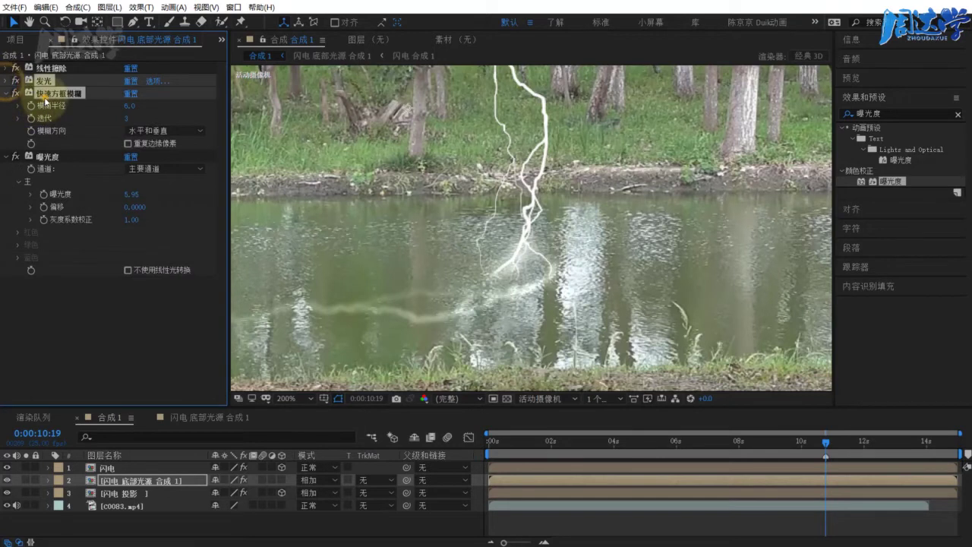
{"action": "left_click_drag", "start_coordinate": [129, 106], "coordinate": [129, 111]}
{"action": "left_click", "coordinate": [129, 107]}
{"action": "type", "text": "6"}
{"action": "left_click", "coordinate": [152, 108]}
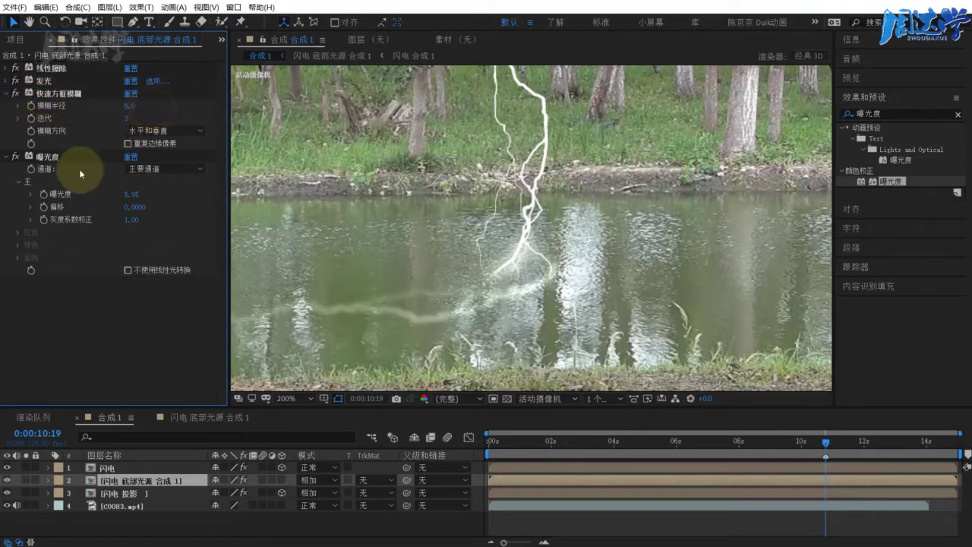
{"action": "left_click_drag", "start_coordinate": [131, 195], "coordinate": [173, 194]}
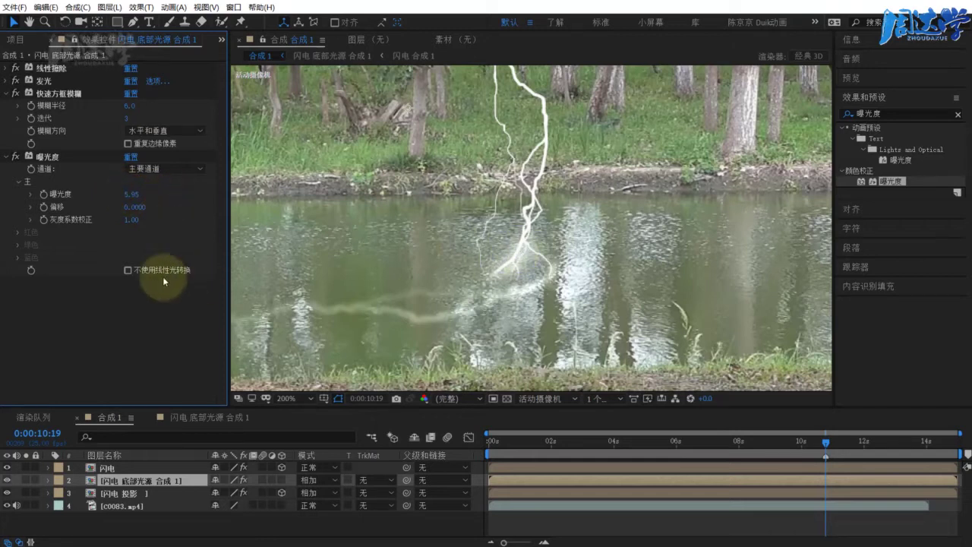
Set the project colour depth to 32 bpc.
{"action": "left_click", "coordinate": [16, 38]}
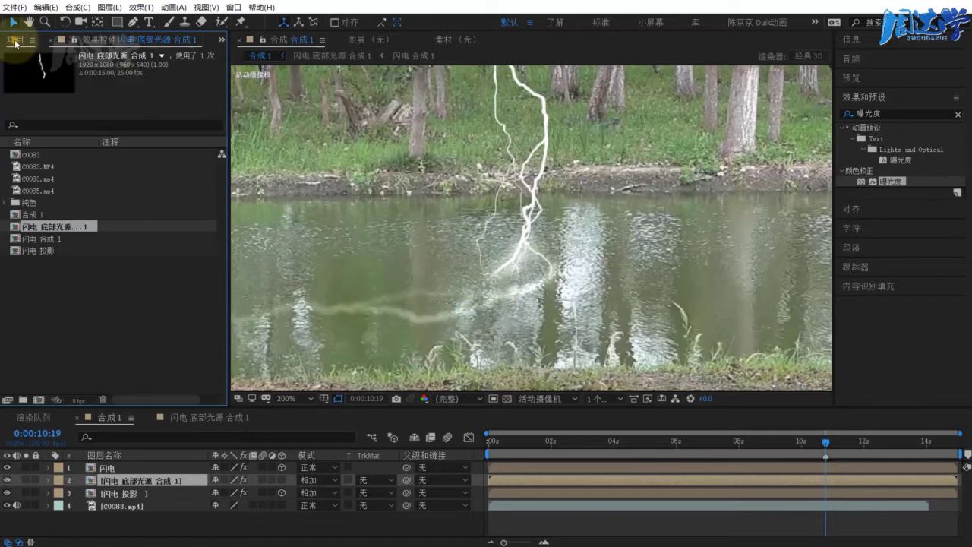
{"action": "left_click", "coordinate": [77, 403]}
{"action": "left_click", "coordinate": [77, 401], "text": "alt"}
{"action": "left_click", "coordinate": [77, 399], "text": "alt"}
{"action": "left_click", "coordinate": [500, 265]}
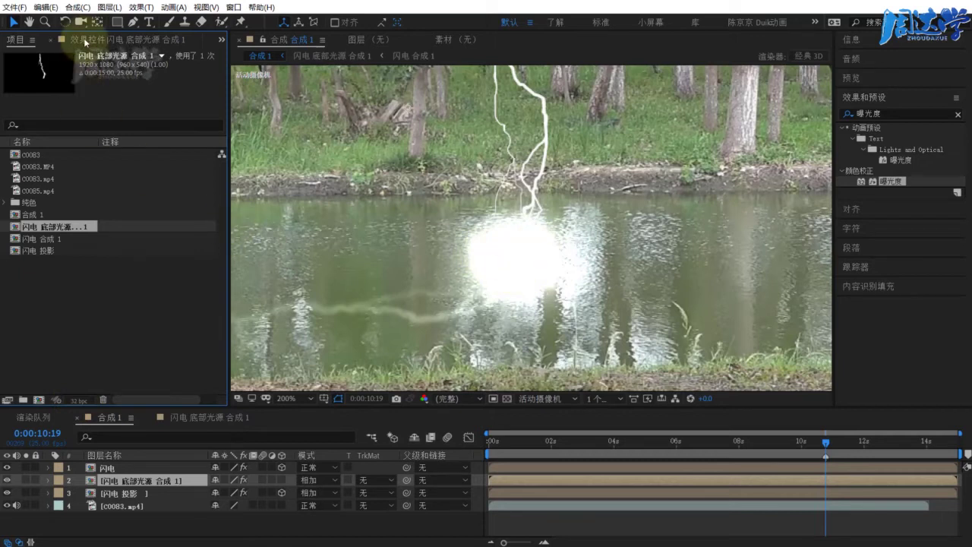
Lower the layer's exposure to 3.36 to tame the flash.
{"action": "left_click", "coordinate": [82, 38]}
{"action": "left_click_drag", "start_coordinate": [128, 106], "coordinate": [135, 106]}
{"action": "left_click_drag", "start_coordinate": [131, 194], "coordinate": [3, 190]}
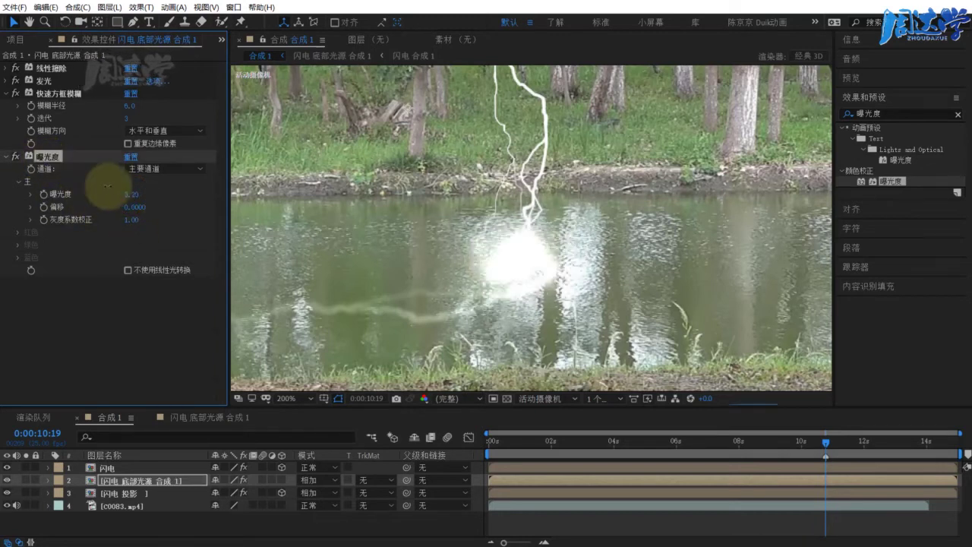
{"action": "left_click", "coordinate": [57, 170]}
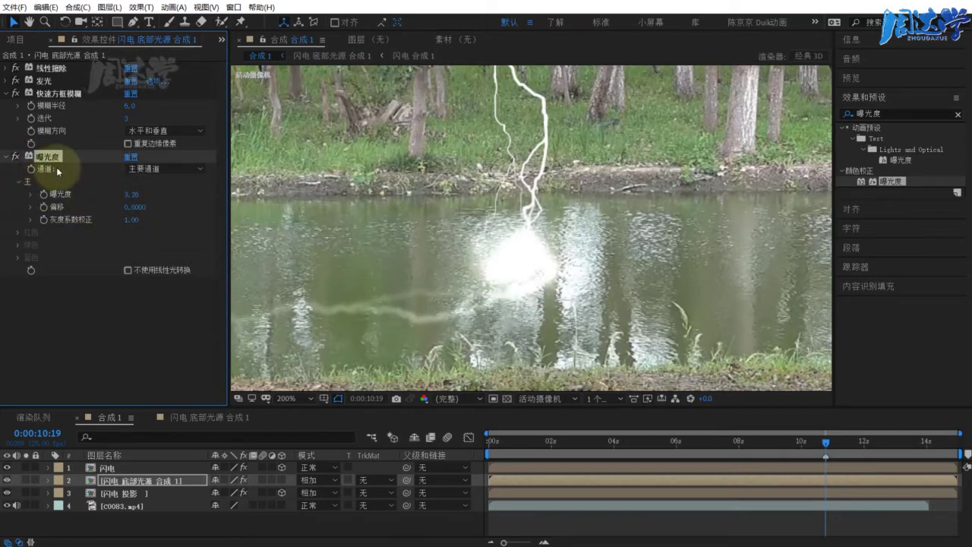
{"action": "mouse_move", "coordinate": [132, 194]}
{"action": "left_mouse_down"}
{"action": "mouse_move", "coordinate": [47, 197]}
{"action": "mouse_move", "coordinate": [202, 186]}
{"action": "mouse_move", "coordinate": [185, 211]}
{"action": "left_mouse_up"}
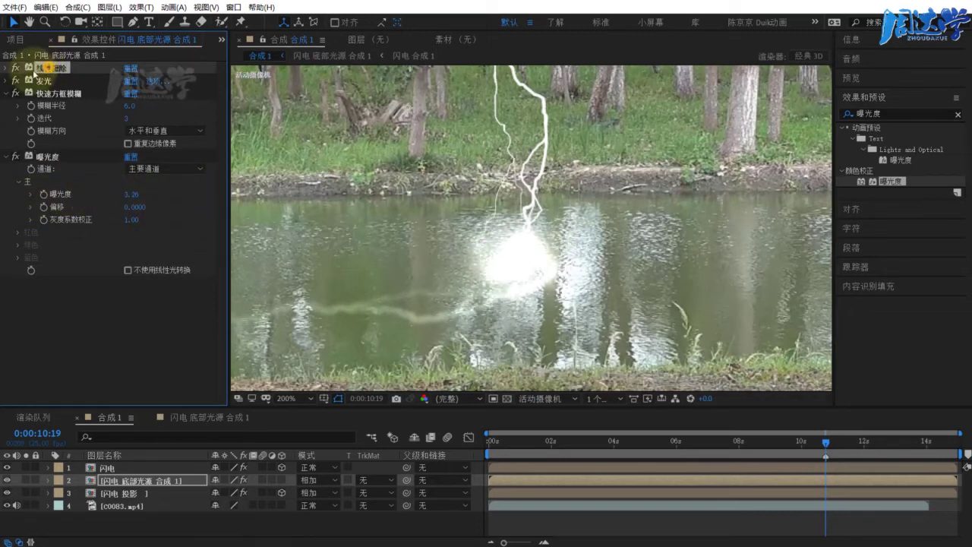
Set Linear Wipe transition completion to 63%.
{"action": "left_click", "coordinate": [6, 68]}
{"action": "left_click_drag", "start_coordinate": [128, 82], "coordinate": [126, 80]}
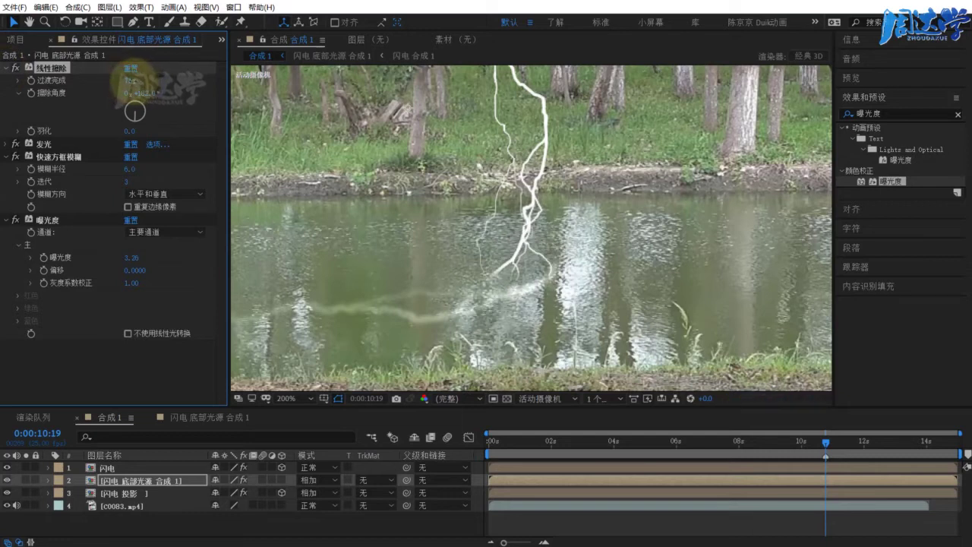
{"action": "left_click_drag", "start_coordinate": [128, 81], "coordinate": [111, 79]}
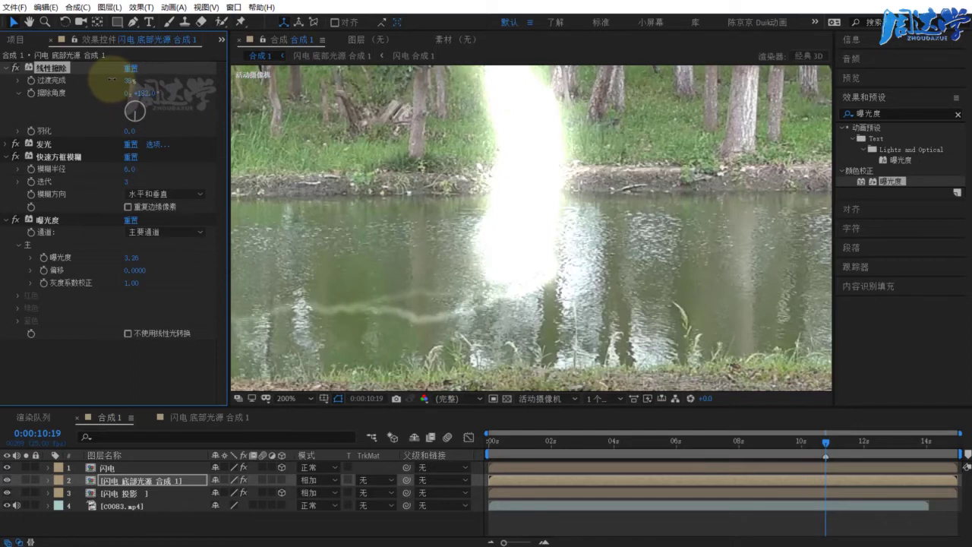
{"action": "left_click_drag", "start_coordinate": [111, 79], "coordinate": [123, 79]}
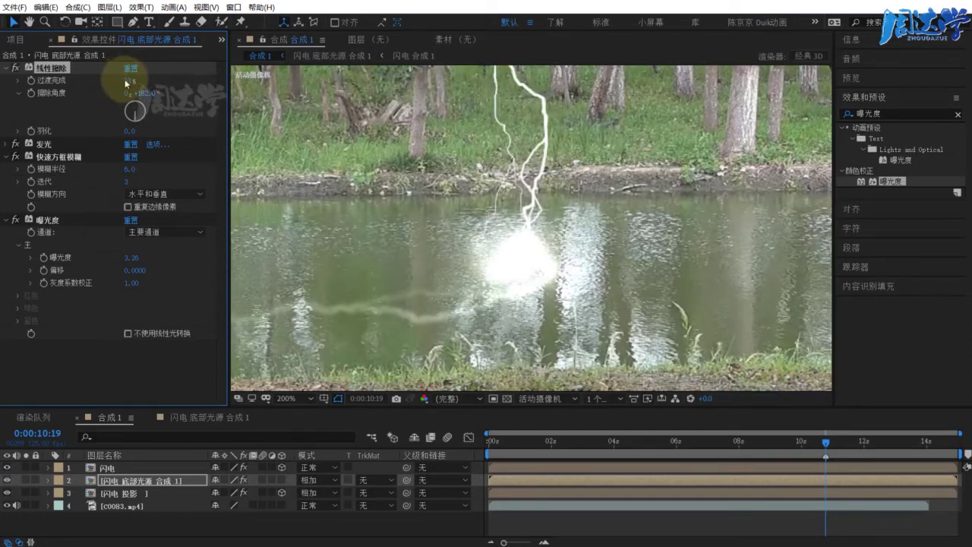
{"action": "left_click", "coordinate": [18, 80]}
{"action": "left_click_drag", "start_coordinate": [138, 100], "coordinate": [143, 101]}
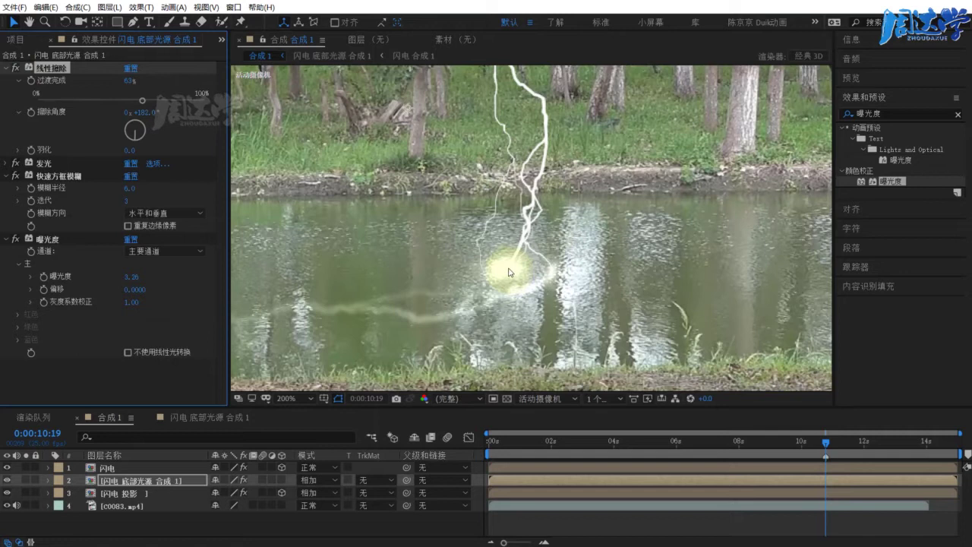
Toggle Glow, Fast Box Blur and the layer's solo off and on to compare the look.
{"action": "left_click", "coordinate": [15, 163]}
{"action": "left_click", "coordinate": [15, 176]}
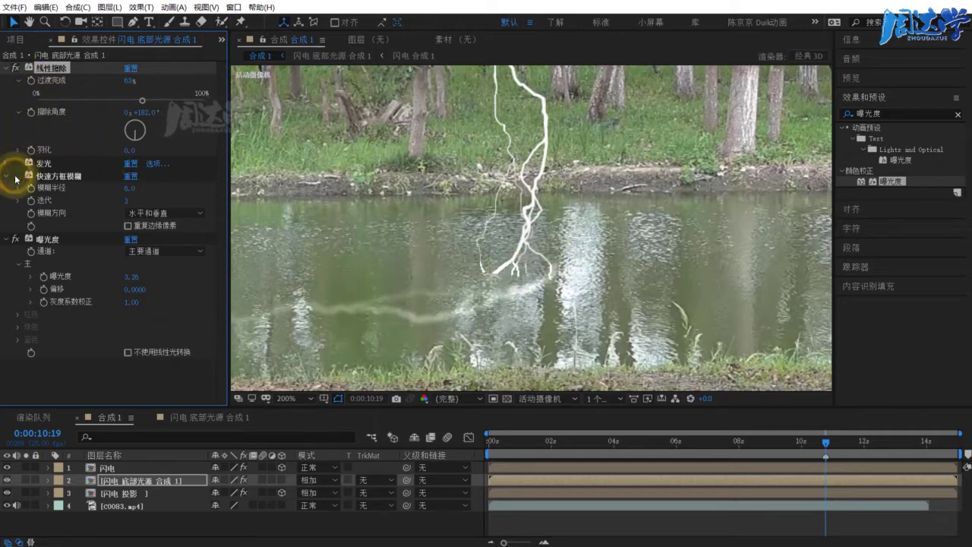
{"action": "left_click", "coordinate": [15, 177]}
{"action": "left_click", "coordinate": [15, 163]}
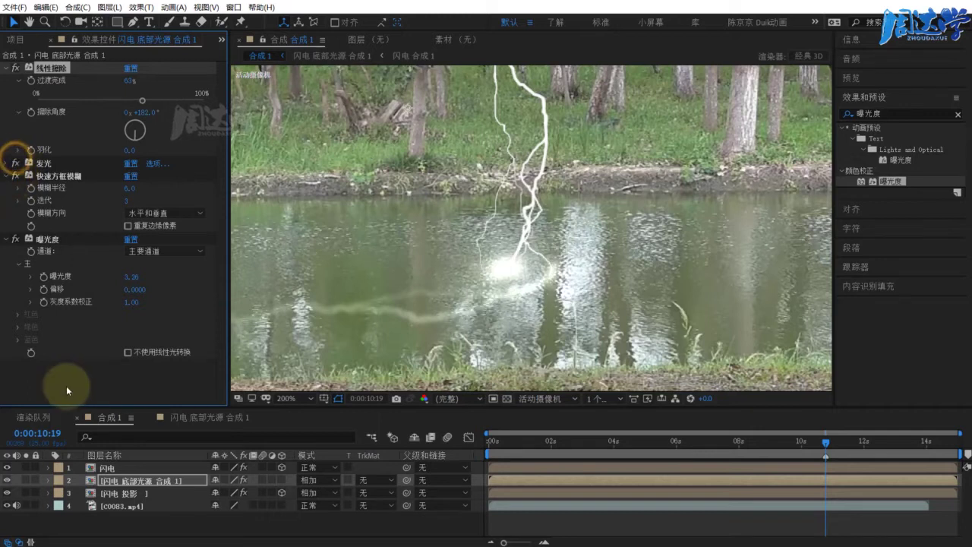
{"action": "left_click", "coordinate": [27, 480]}
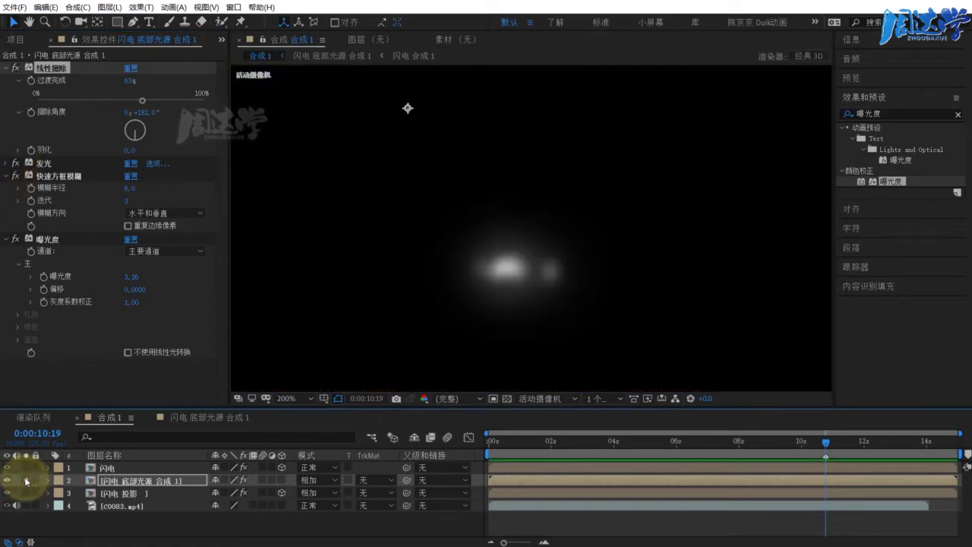
{"action": "left_click", "coordinate": [26, 479]}
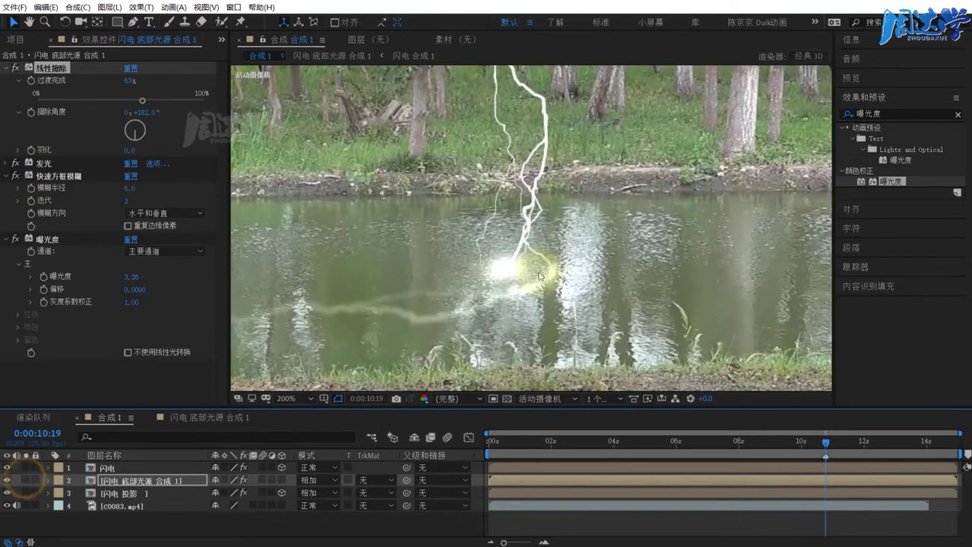
Raise Exposure to 5.68 and fit the whole frame in the viewer.
{"action": "left_click", "coordinate": [7, 68]}
{"action": "left_click_drag", "start_coordinate": [133, 196], "coordinate": [271, 185]}
{"action": "left_click", "coordinate": [292, 398]}
{"action": "left_click", "coordinate": [294, 424]}
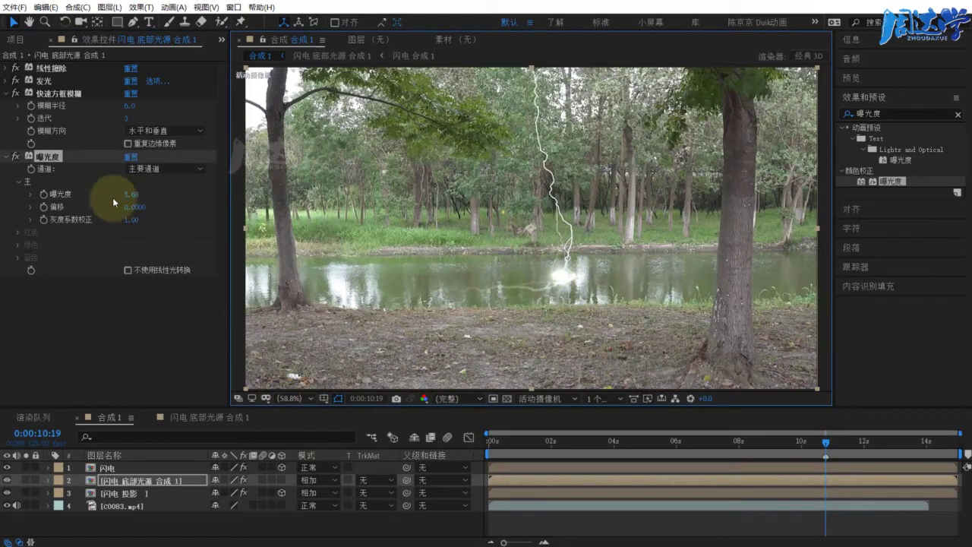
Nudge Linear Wipe transition completion back to 63% on the 闪电 底部光源 合成 1 layer.
{"action": "left_click", "coordinate": [7, 67]}
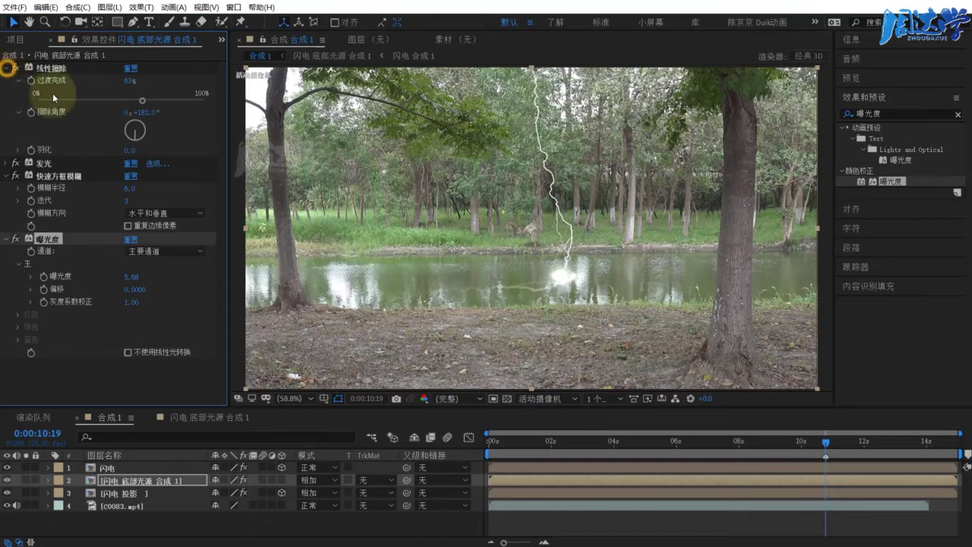
{"action": "left_click", "coordinate": [149, 101]}
{"action": "left_click_drag", "start_coordinate": [152, 104], "coordinate": [148, 105]}
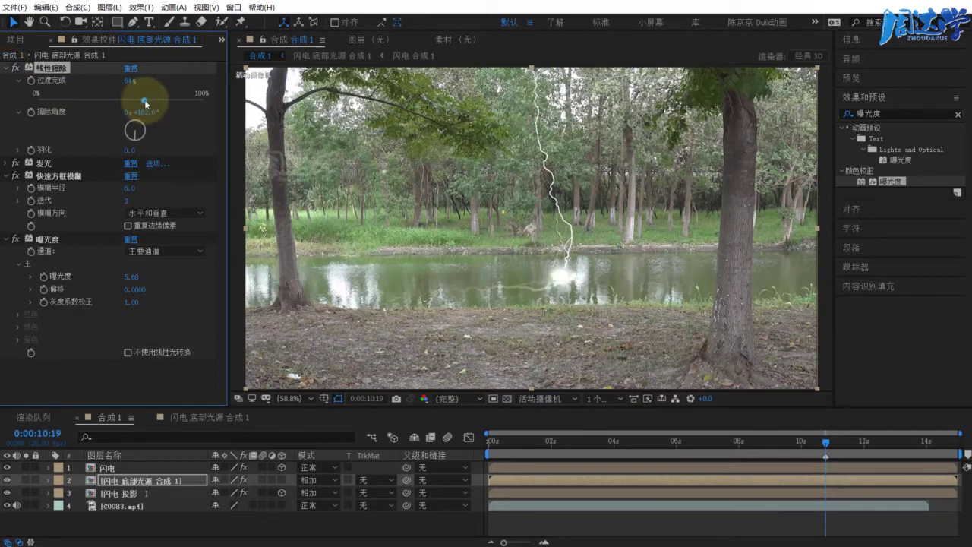
{"action": "left_click_drag", "start_coordinate": [144, 99], "coordinate": [143, 100]}
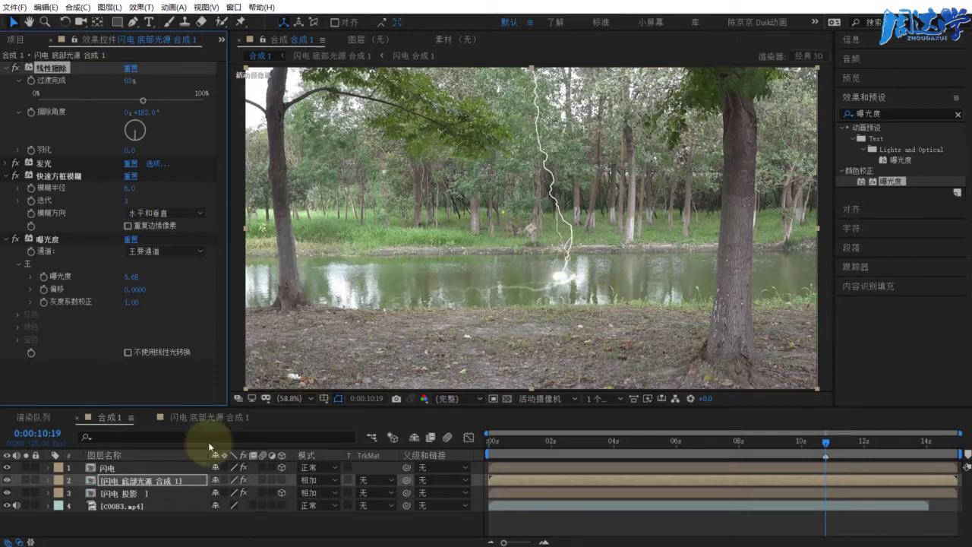
Rename layer 2 to 闪电 底部光源1 by removing '合成' from its name.
{"action": "right_click", "coordinate": [125, 481]}
{"action": "left_click", "coordinate": [138, 466]}
{"action": "left_click", "coordinate": [174, 479]}
{"action": "key", "text": "BackSpace"}
{"action": "key", "text": "BackSpace"}
{"action": "key", "text": "BackSpace"}
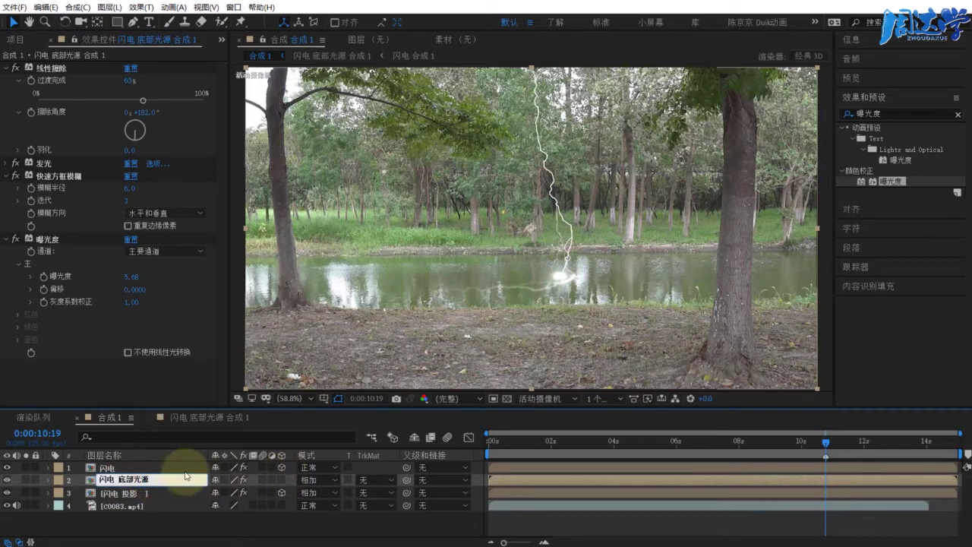
{"action": "type", "text": "1"}
{"action": "key", "text": "Return"}
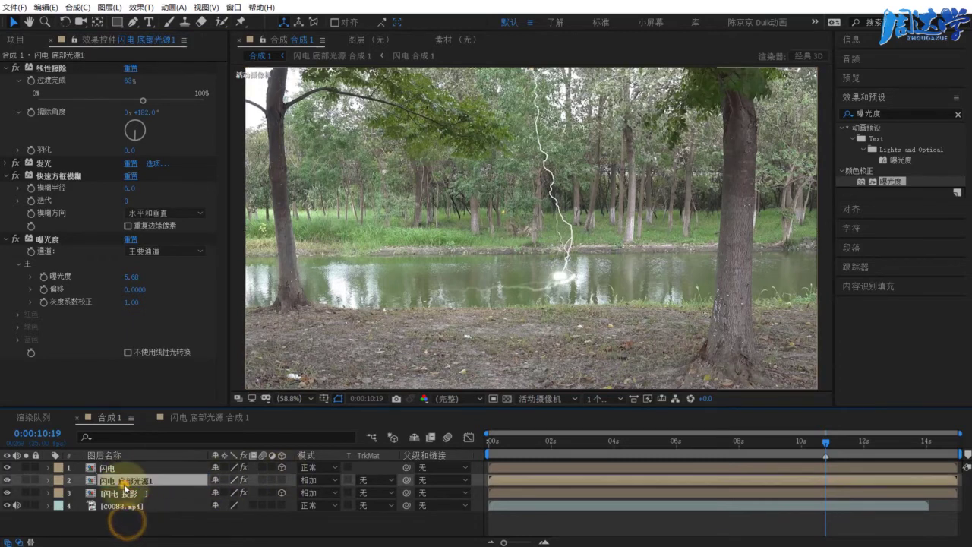
Raise the glow layer's Exposure to 6.00.
{"action": "left_click", "coordinate": [6, 67]}
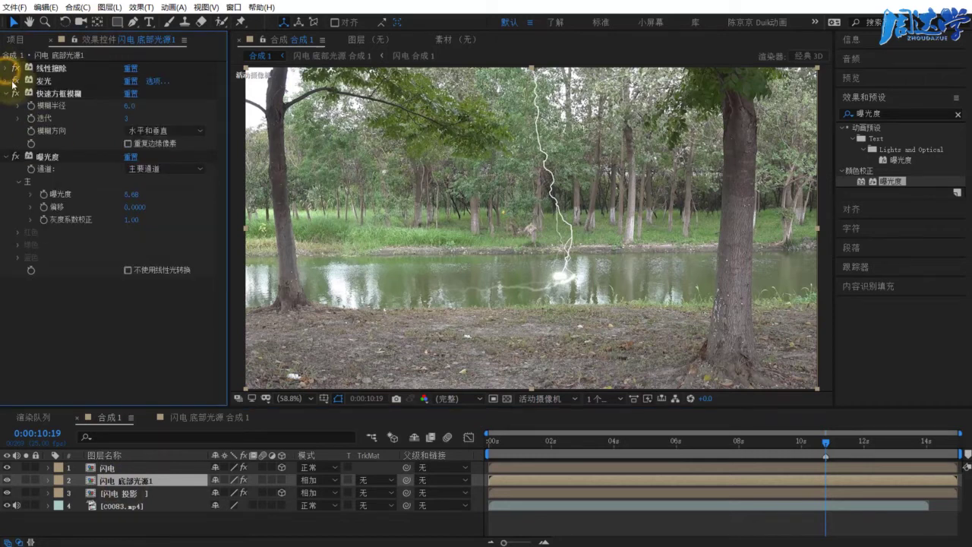
{"action": "left_click", "coordinate": [134, 107]}
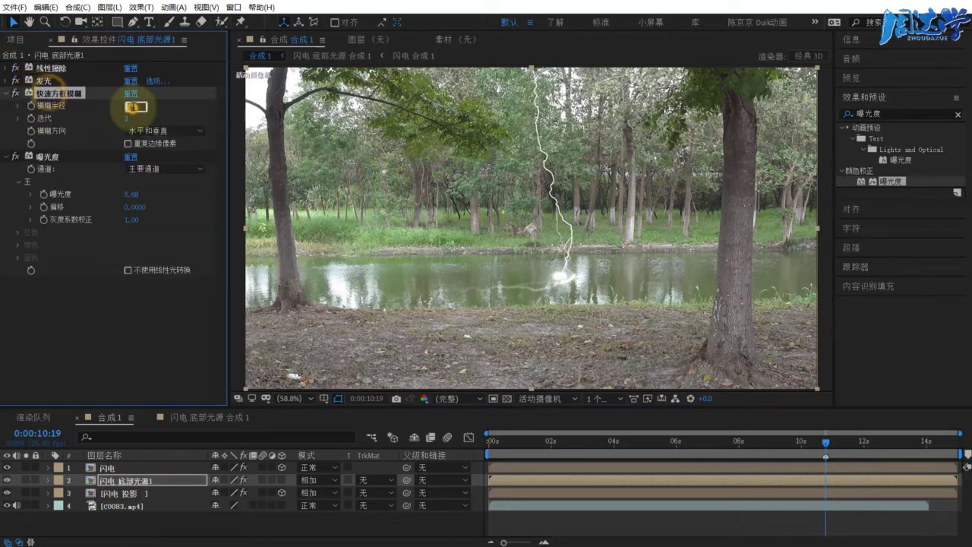
{"action": "left_click", "coordinate": [169, 195]}
{"action": "left_click_drag", "start_coordinate": [135, 195], "coordinate": [159, 200]}
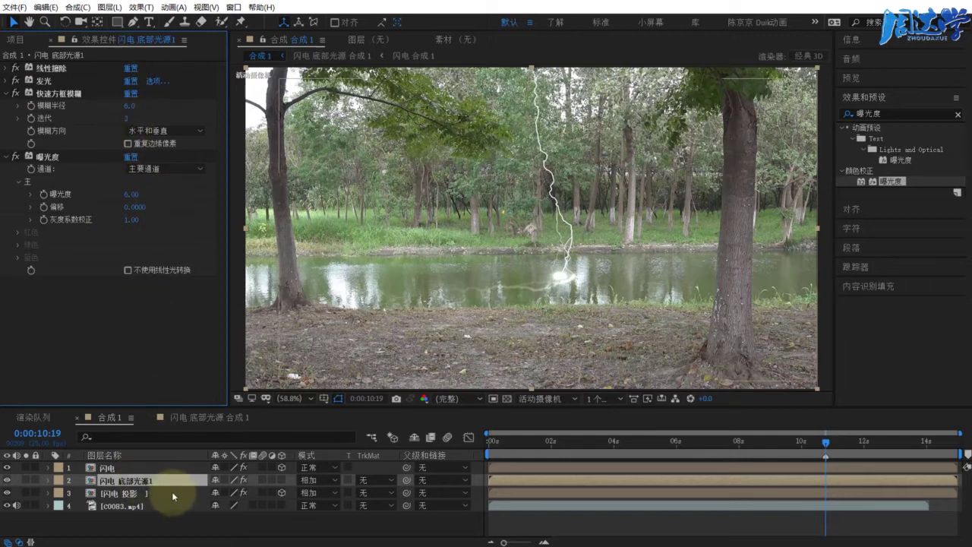
Duplicate the glow layer as 闪电 底部光源2 and save the project.
{"action": "left_click", "coordinate": [145, 477]}
{"action": "key", "text": "ctrl+d"}
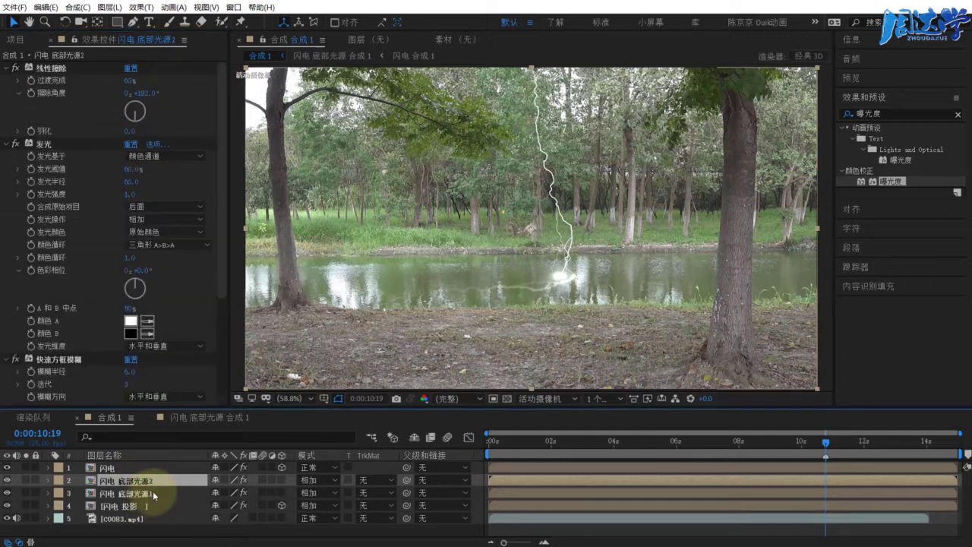
{"action": "key", "text": "ctrl+s"}
Set the copy's Fast Box Blur radius to 32.0, then duplicate it again as 闪电 底部光源3.
{"action": "left_click", "coordinate": [144, 480]}
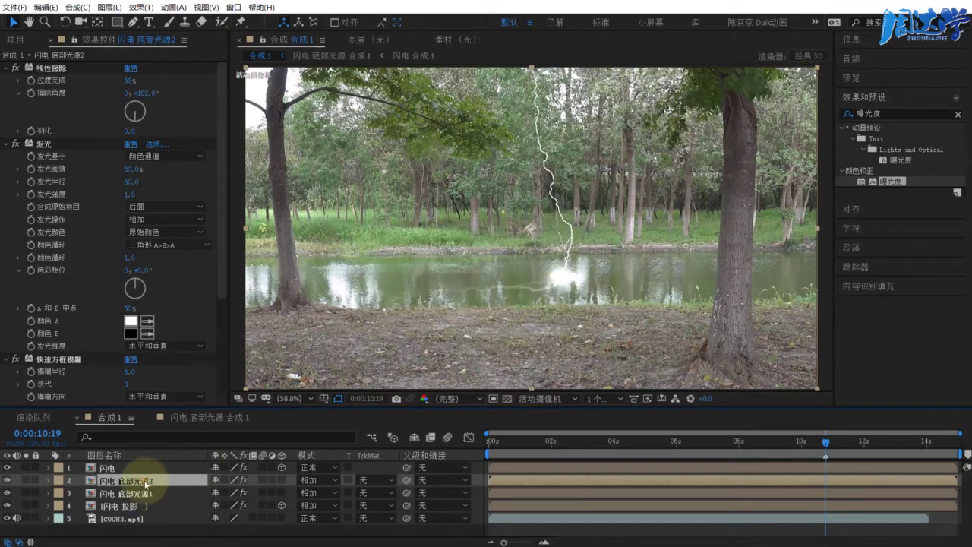
{"action": "left_click", "coordinate": [7, 68]}
{"action": "left_click", "coordinate": [6, 80]}
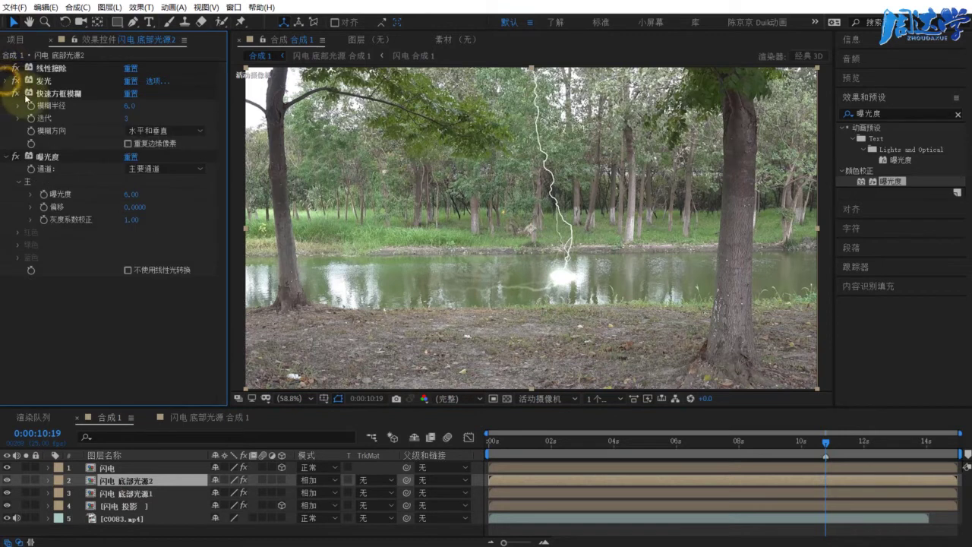
{"action": "left_click", "coordinate": [127, 109]}
{"action": "type", "text": "6"}
{"action": "key", "text": "Return"}
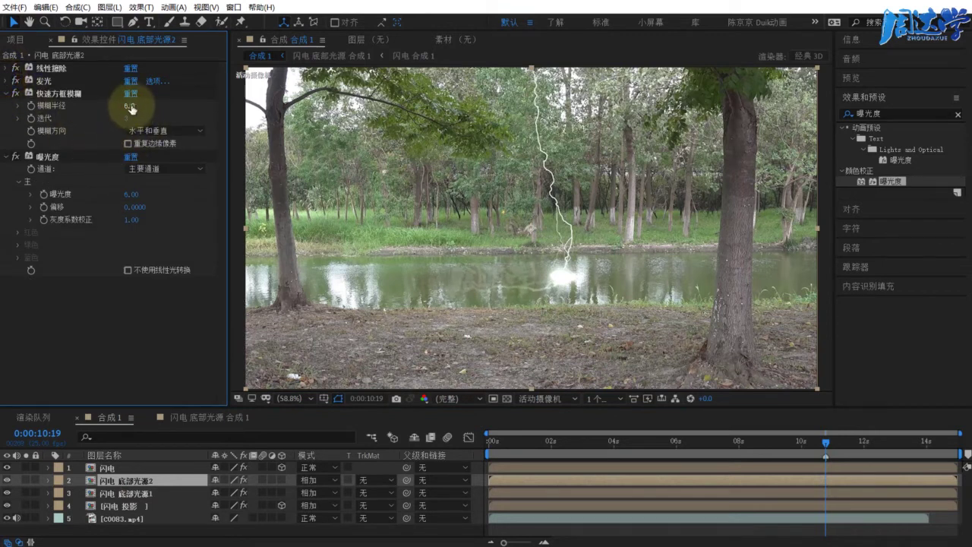
{"action": "mouse_move", "coordinate": [132, 108]}
{"action": "left_mouse_down"}
{"action": "mouse_move", "coordinate": [174, 106]}
{"action": "mouse_move", "coordinate": [147, 107]}
{"action": "left_mouse_up"}
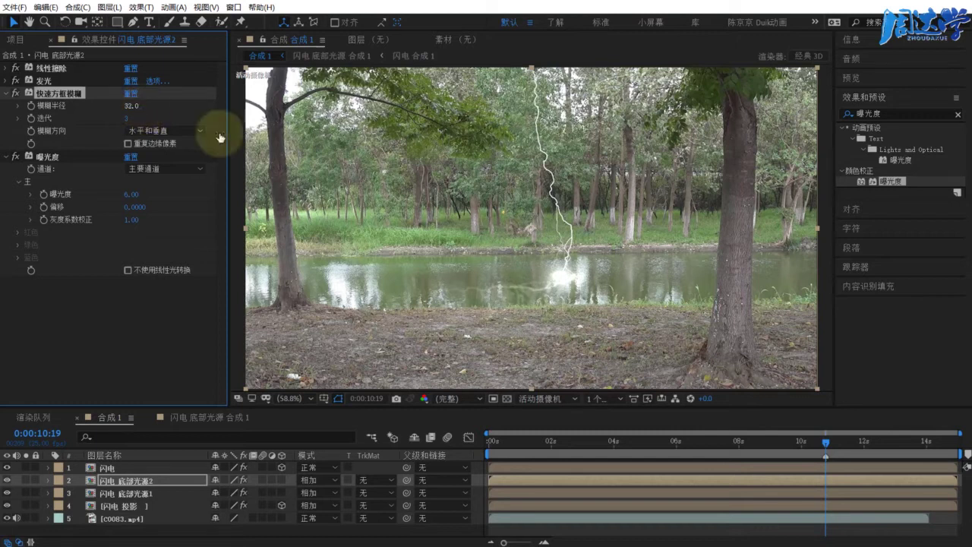
{"action": "left_click", "coordinate": [69, 310]}
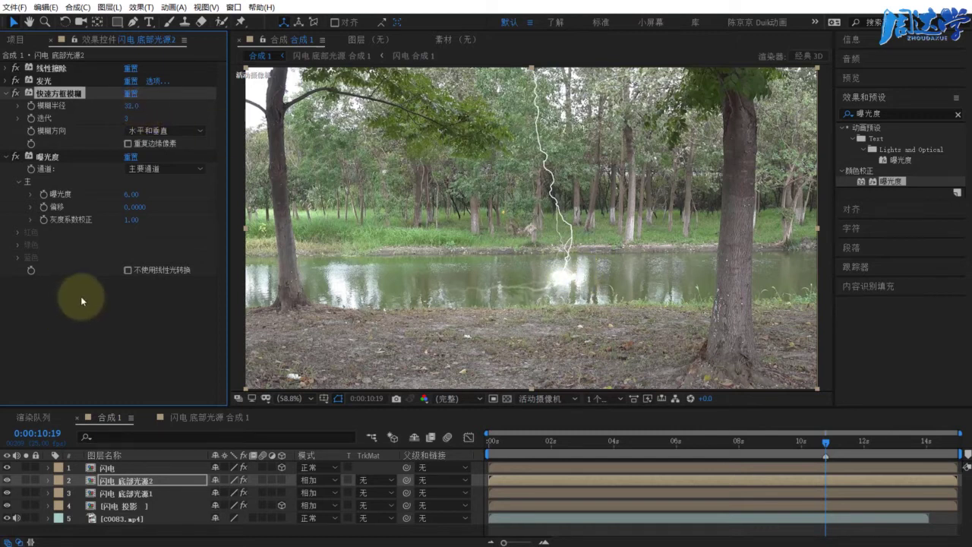
{"action": "left_click", "coordinate": [142, 479]}
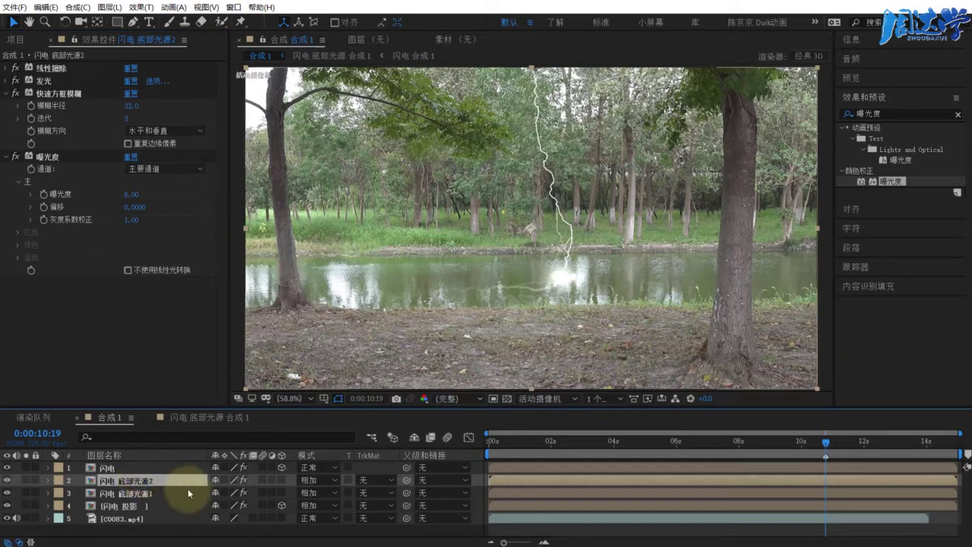
{"action": "key", "text": "ctrl+d"}
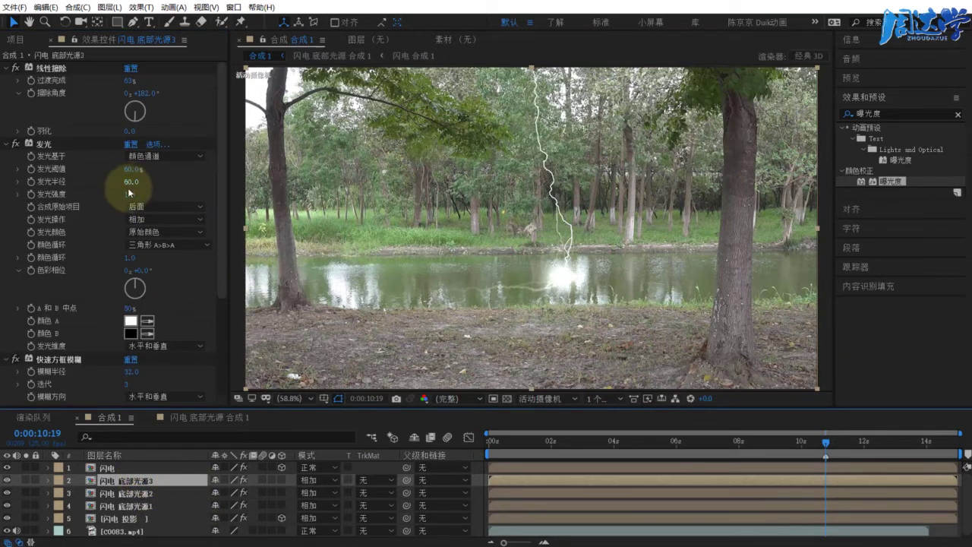
Set 闪电 底部光源3's Fast Box Blur radius to 61.0 and Exposure to 8.17.
{"action": "left_click", "coordinate": [12, 74]}
{"action": "left_click", "coordinate": [9, 68]}
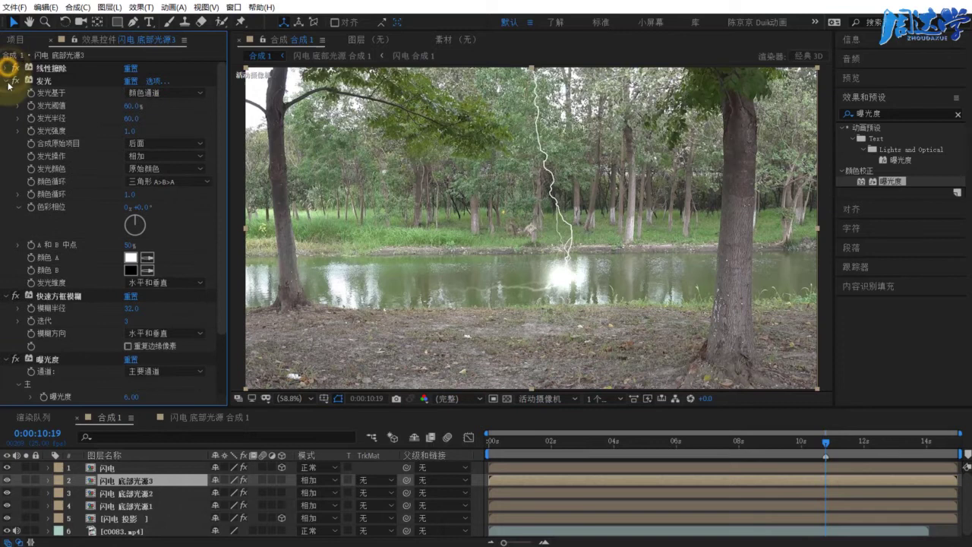
{"action": "left_click", "coordinate": [8, 80]}
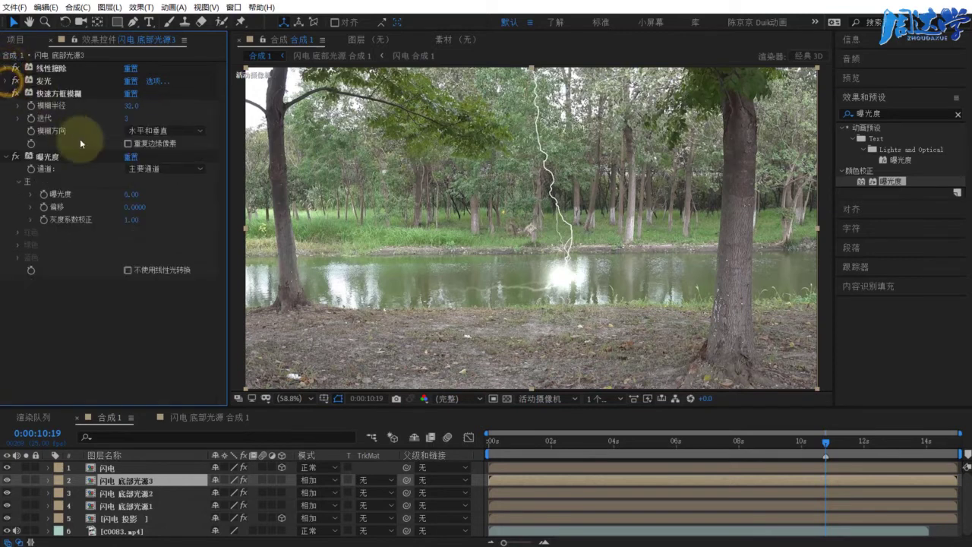
{"action": "left_click", "coordinate": [133, 107]}
{"action": "left_click_drag", "start_coordinate": [158, 107], "coordinate": [152, 108]}
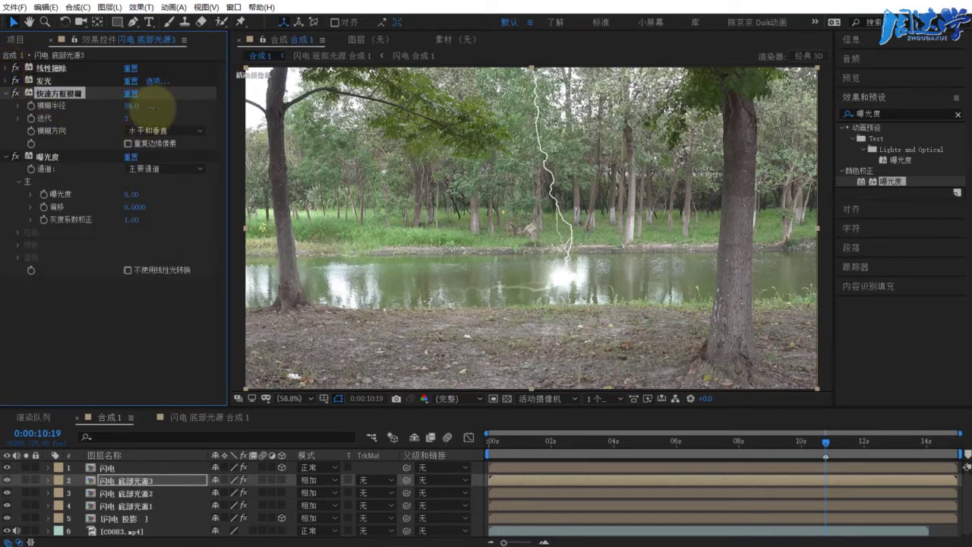
{"action": "mouse_move", "coordinate": [131, 194]}
{"action": "left_mouse_down"}
{"action": "mouse_move", "coordinate": [258, 187]}
{"action": "mouse_move", "coordinate": [9, 482]}
{"action": "left_mouse_up"}
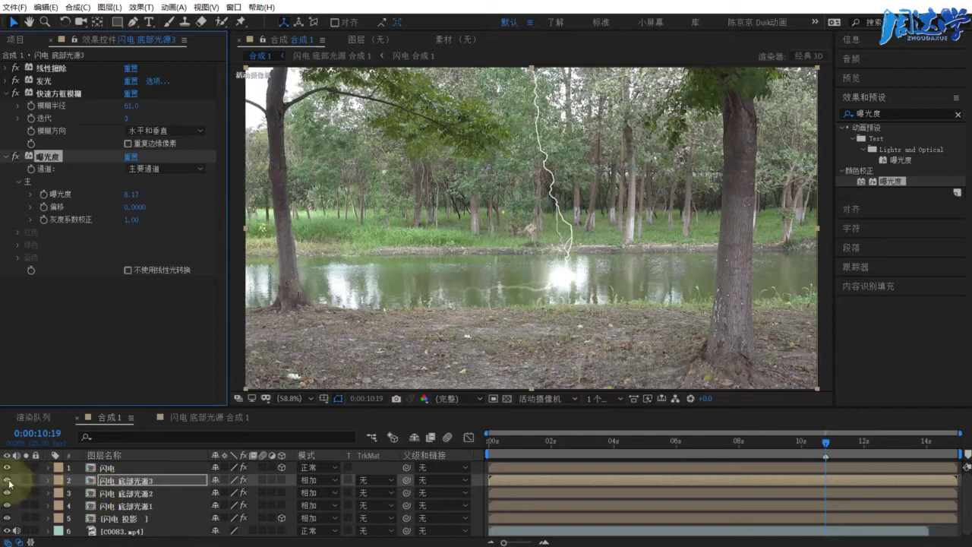
Toggle 闪电 底部光源3's visibility to compare the wider glow.
{"action": "left_click", "coordinate": [8, 480]}
{"action": "left_click", "coordinate": [8, 479]}
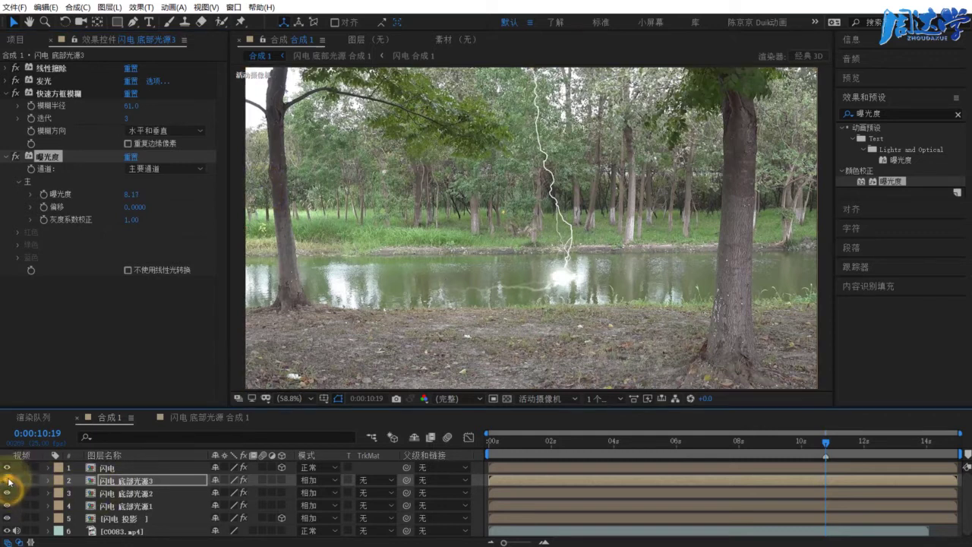
{"action": "left_click", "coordinate": [7, 480]}
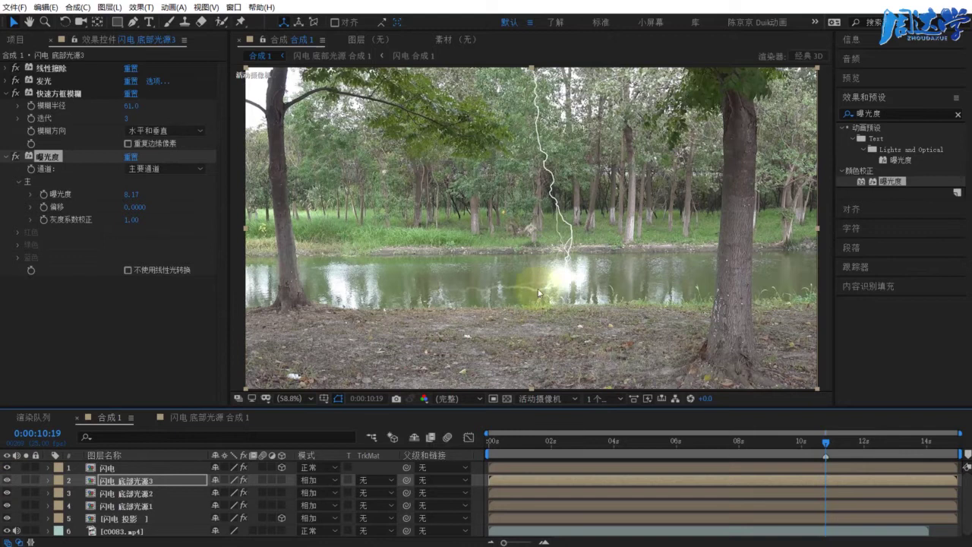
{"action": "left_click", "coordinate": [121, 518]}
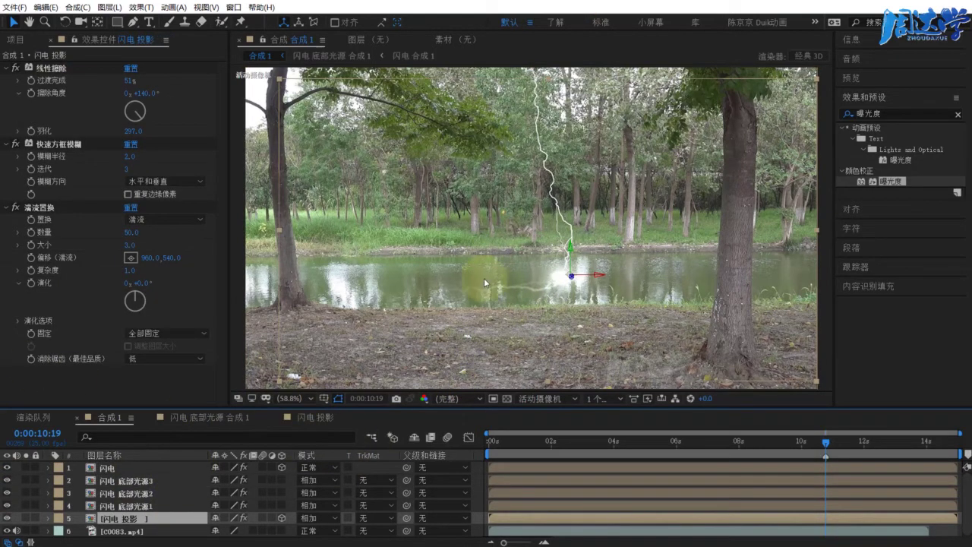
Apply Lumetri Color to the C0083.mp4 pond footage layer.
{"action": "left_click", "coordinate": [128, 531]}
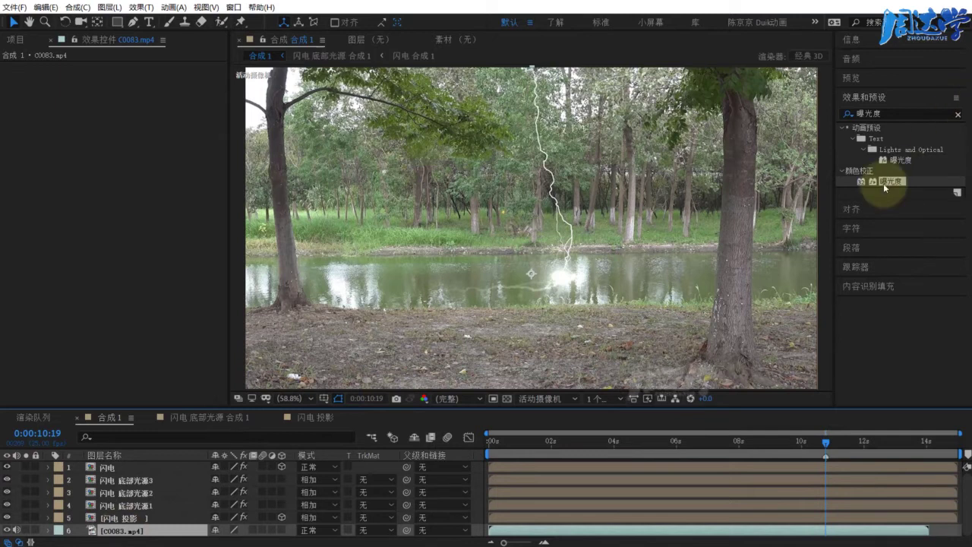
{"action": "left_click", "coordinate": [918, 116]}
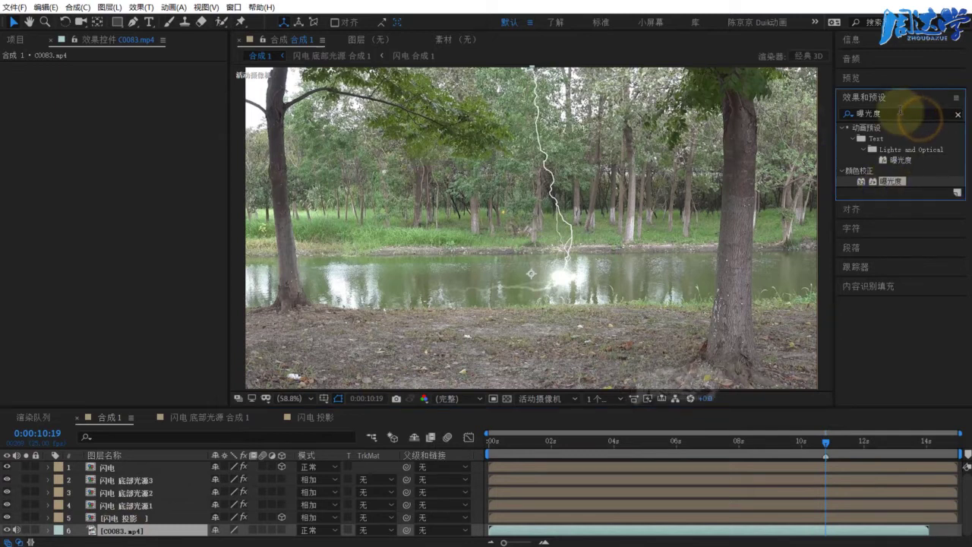
{"action": "double_click", "coordinate": [900, 112]}
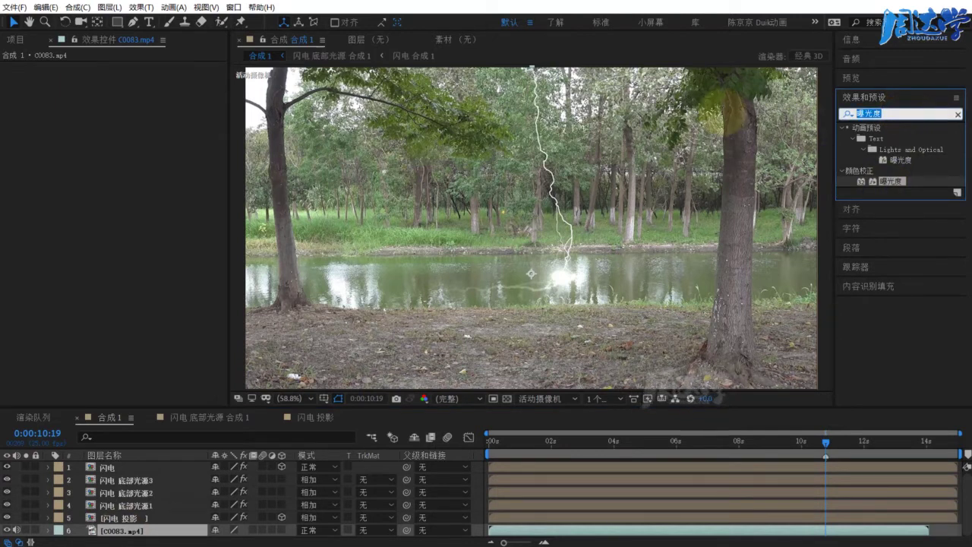
{"action": "type", "text": "lumetri"}
{"action": "left_click_drag", "start_coordinate": [899, 138], "coordinate": [126, 531]}
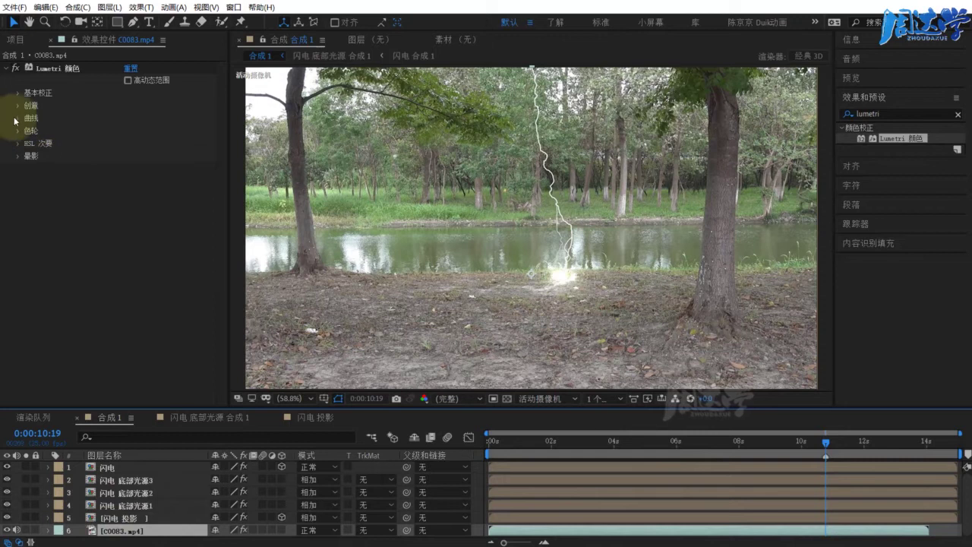
Lower the Basic Correction Exposure to a strongly negative value so the pond looks nearly night-dark.
{"action": "left_click", "coordinate": [18, 92]}
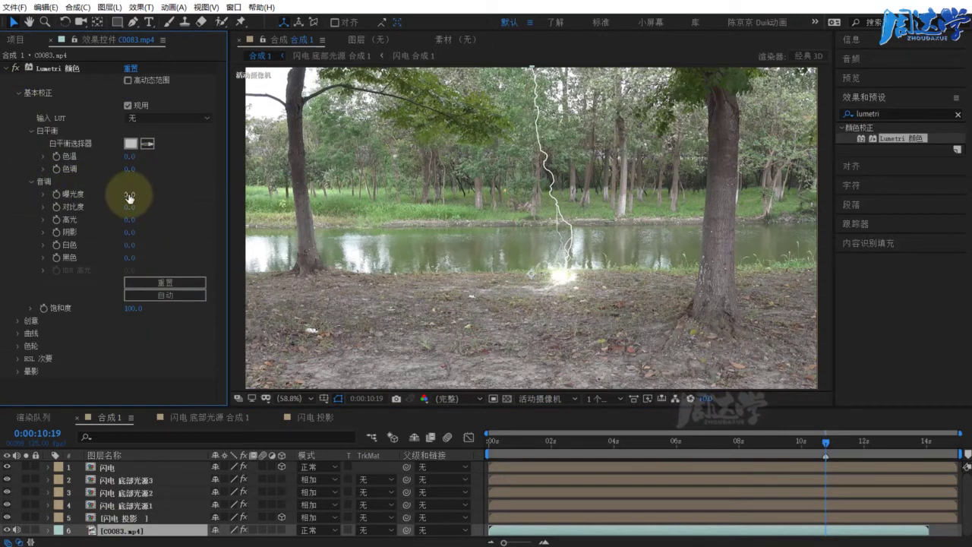
{"action": "left_click_drag", "start_coordinate": [129, 196], "coordinate": [41, 205]}
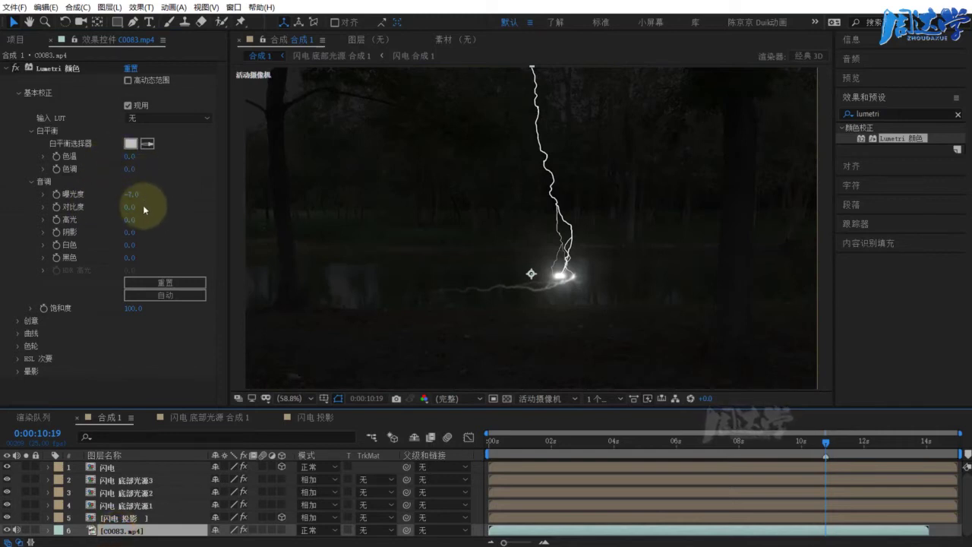
{"action": "left_click_drag", "start_coordinate": [143, 205], "coordinate": [150, 196]}
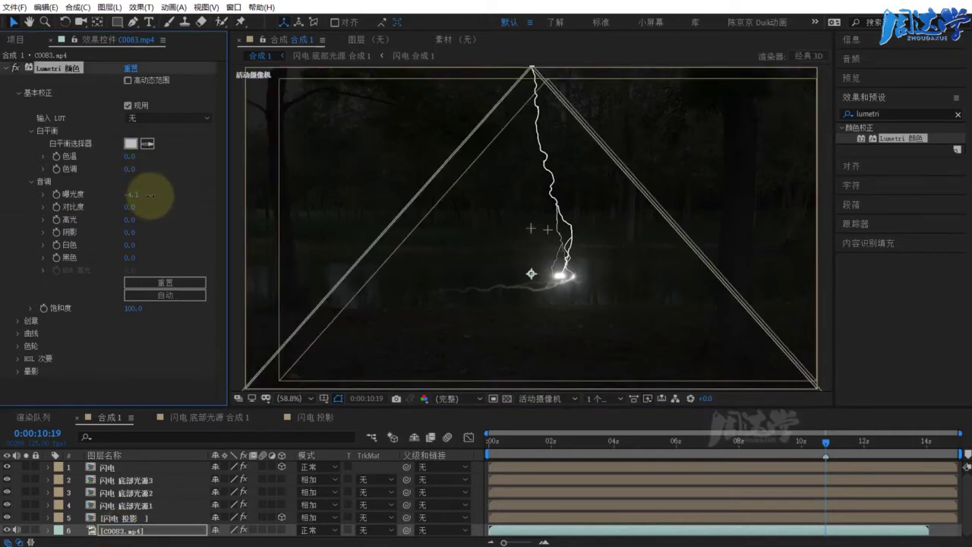
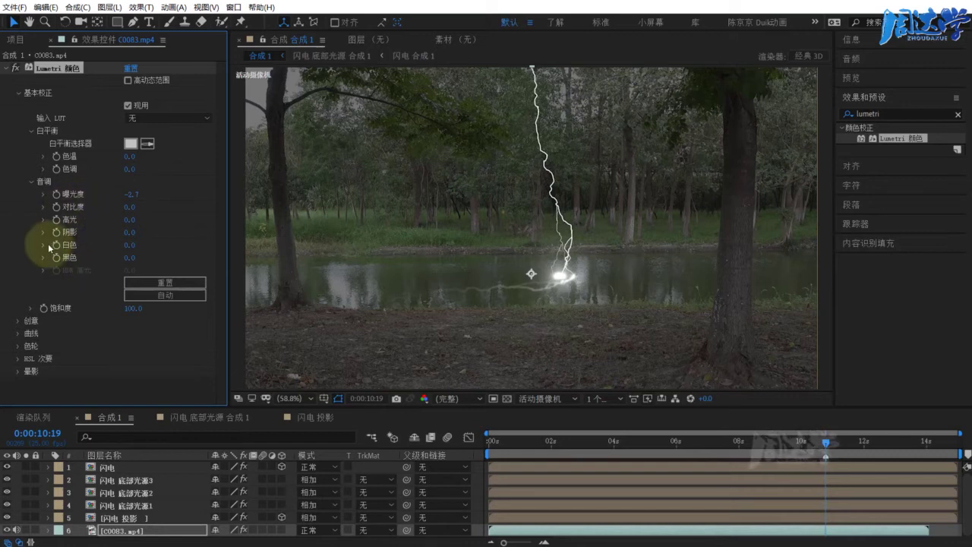
Switch Lumetri Color from the Creative controls to the Color Wheels section.
{"action": "left_click", "coordinate": [17, 321]}
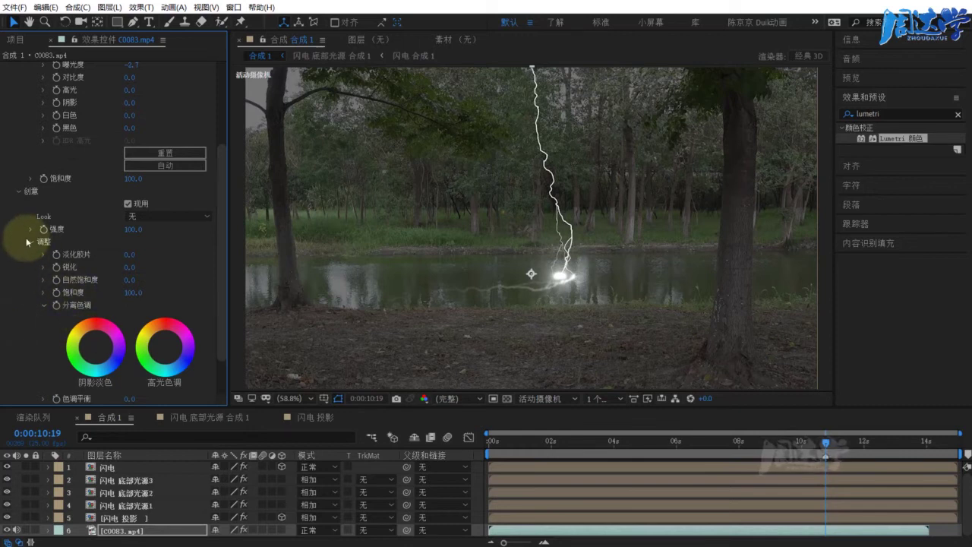
{"action": "left_click", "coordinate": [17, 191]}
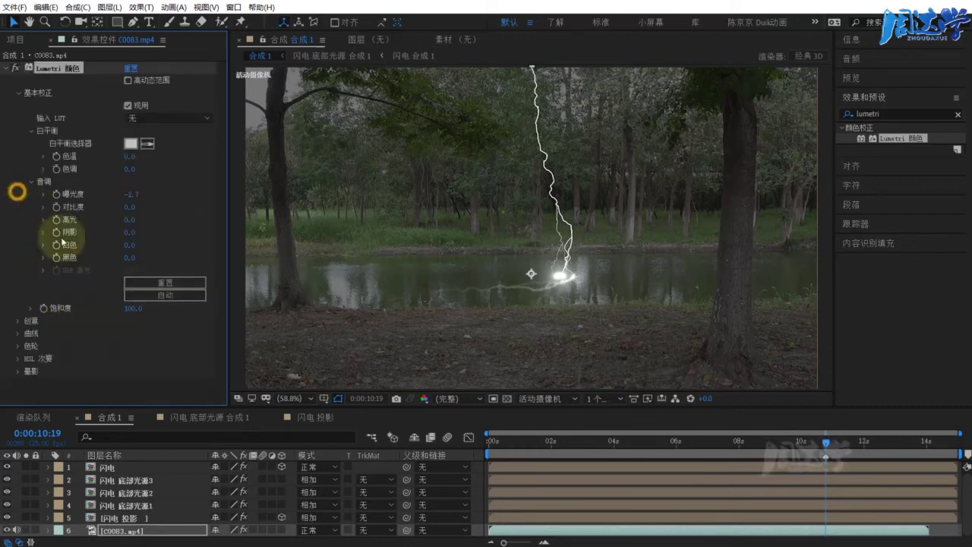
{"action": "left_click", "coordinate": [16, 346]}
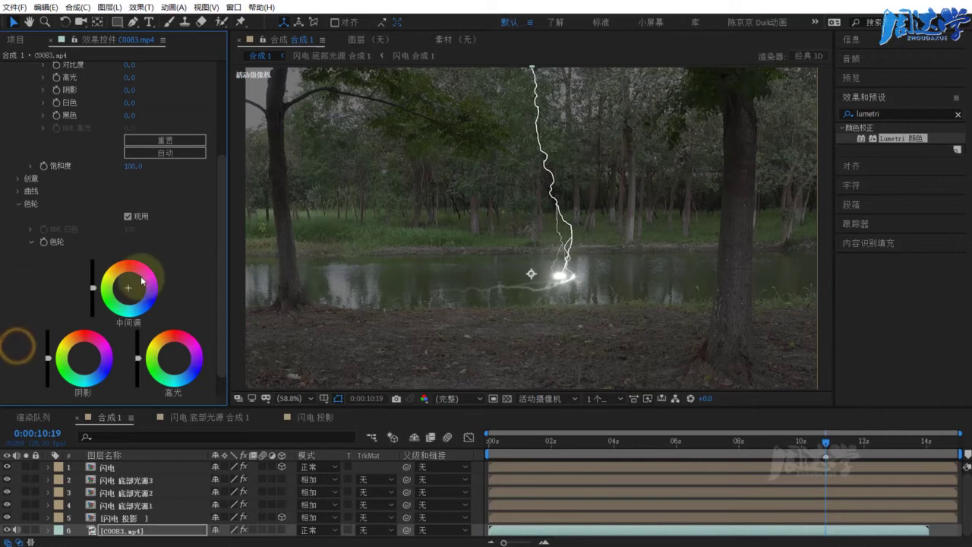
{"action": "scroll", "coordinate": [220, 201], "scroll_direction": "down", "scroll_amount": 1}
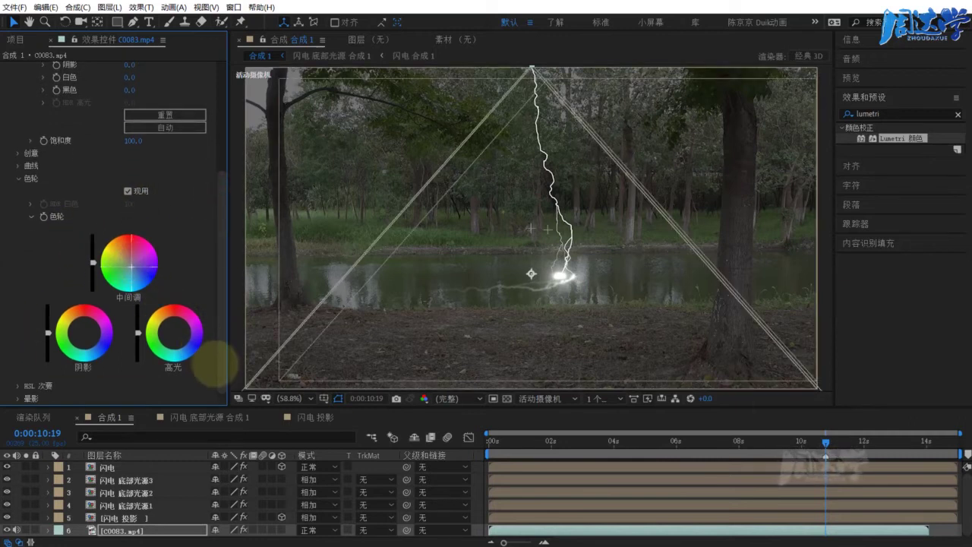
Push the Midtones and Shadows wheels toward blue and lower both wheel sliders.
{"action": "left_click", "coordinate": [136, 253]}
{"action": "left_click_drag", "start_coordinate": [134, 266], "coordinate": [138, 271]}
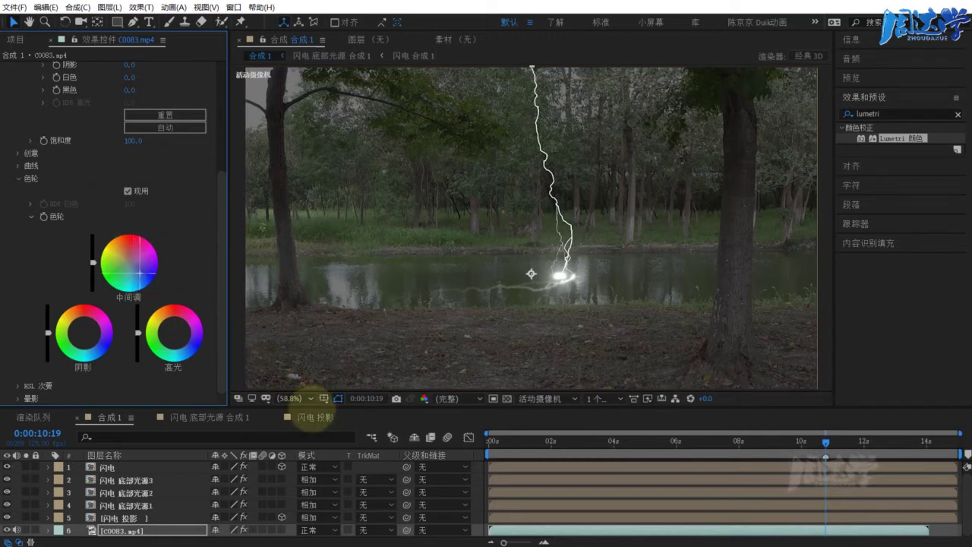
{"action": "left_click_drag", "start_coordinate": [86, 334], "coordinate": [97, 341]}
{"action": "left_click_drag", "start_coordinate": [140, 276], "coordinate": [136, 272]}
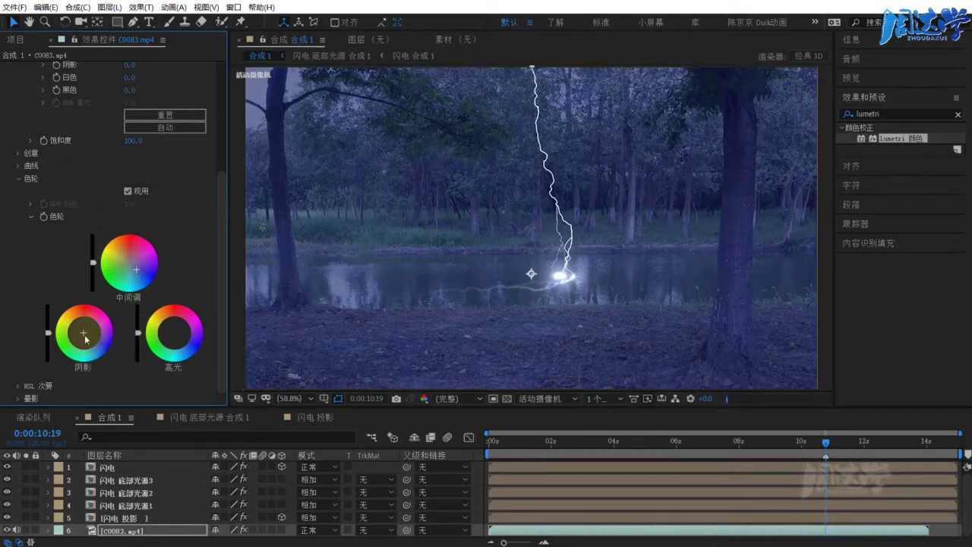
{"action": "left_click_drag", "start_coordinate": [84, 334], "coordinate": [88, 339]}
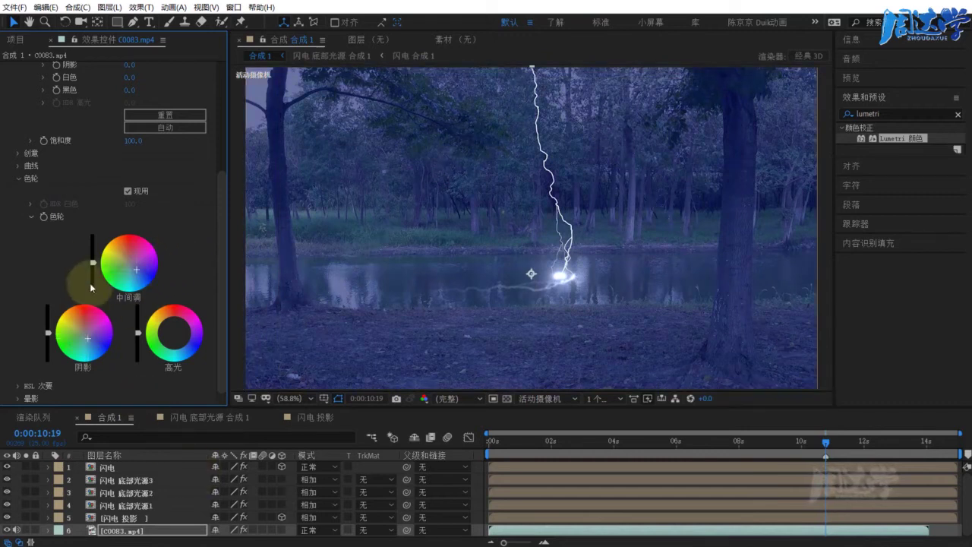
{"action": "left_click_drag", "start_coordinate": [93, 264], "coordinate": [92, 272]}
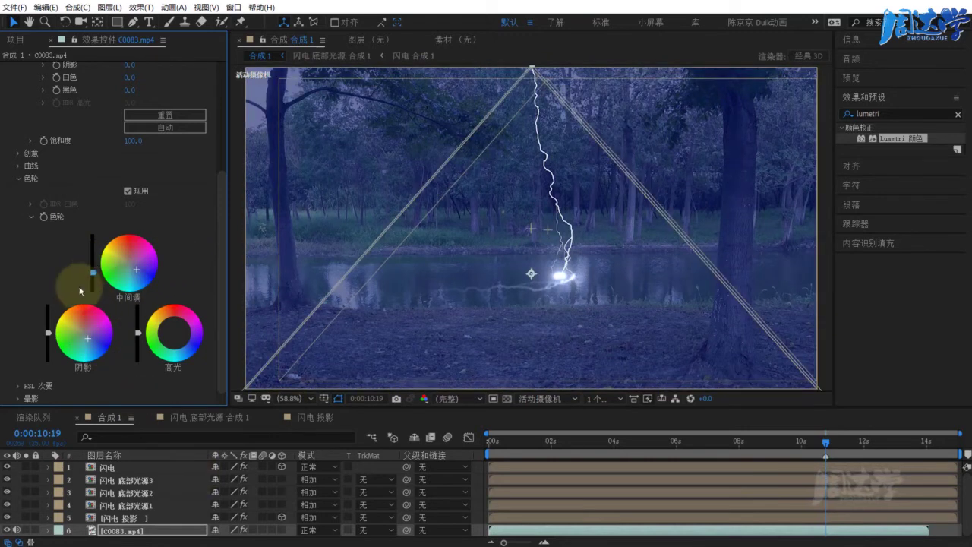
{"action": "left_click_drag", "start_coordinate": [47, 331], "coordinate": [47, 338]}
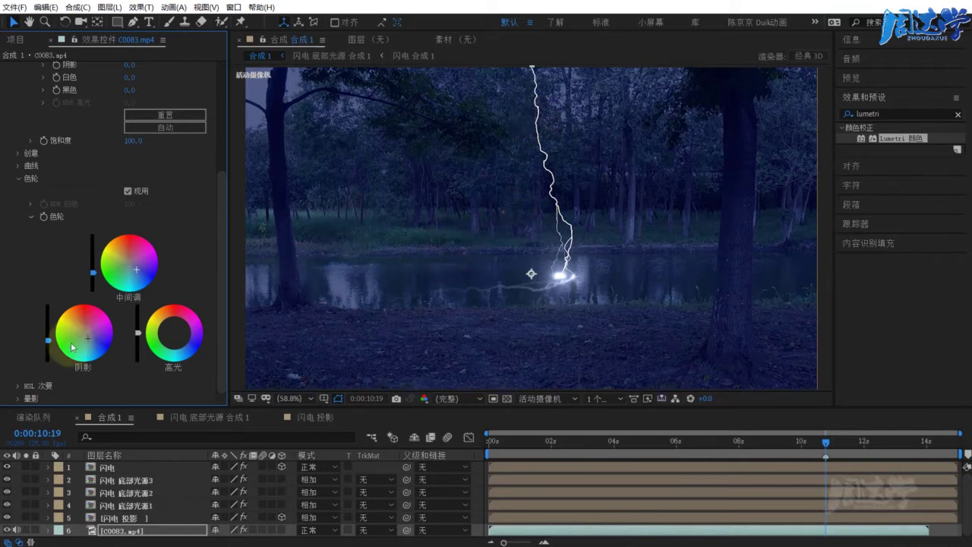
{"action": "scroll", "coordinate": [128, 292], "scroll_direction": "up", "scroll_amount": 3}
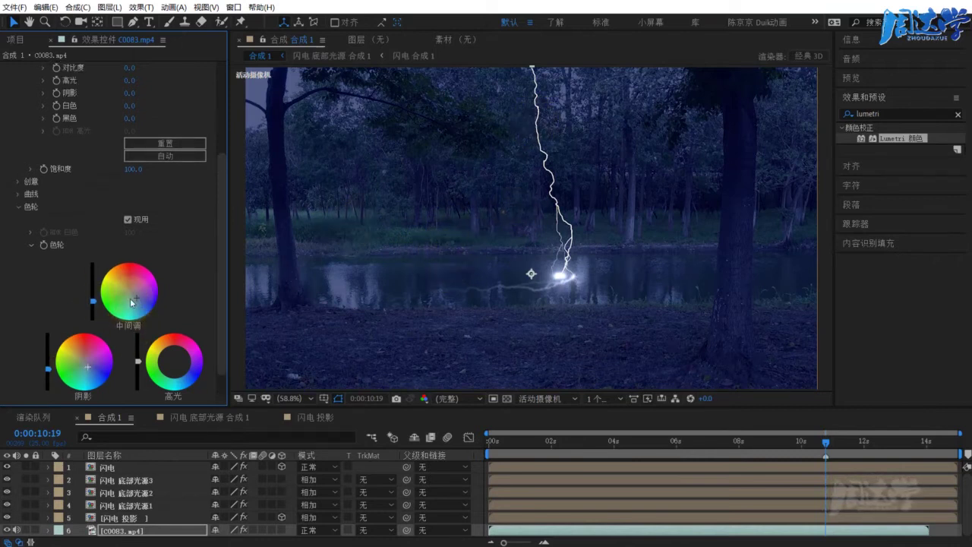
{"action": "scroll", "coordinate": [130, 297], "scroll_direction": "down", "scroll_amount": 3}
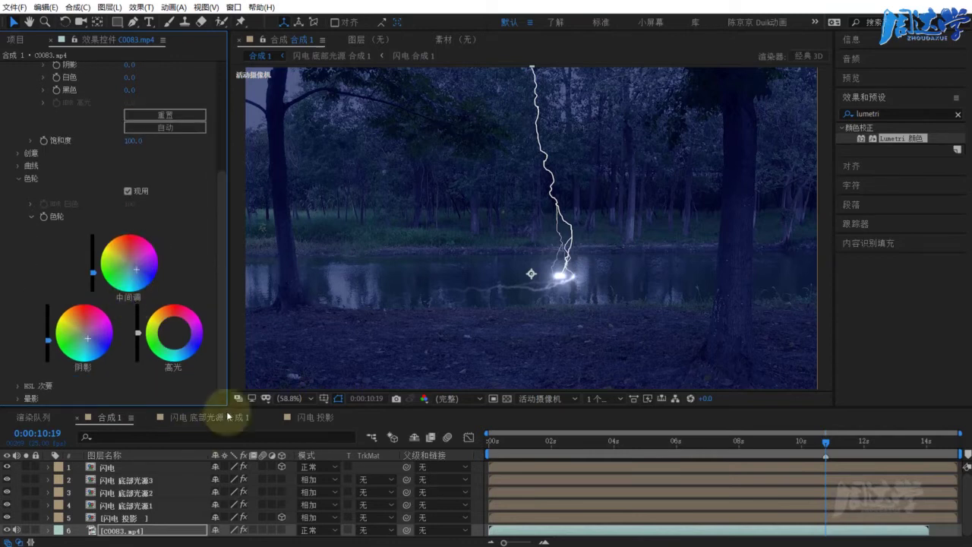
{"action": "left_click", "coordinate": [138, 268]}
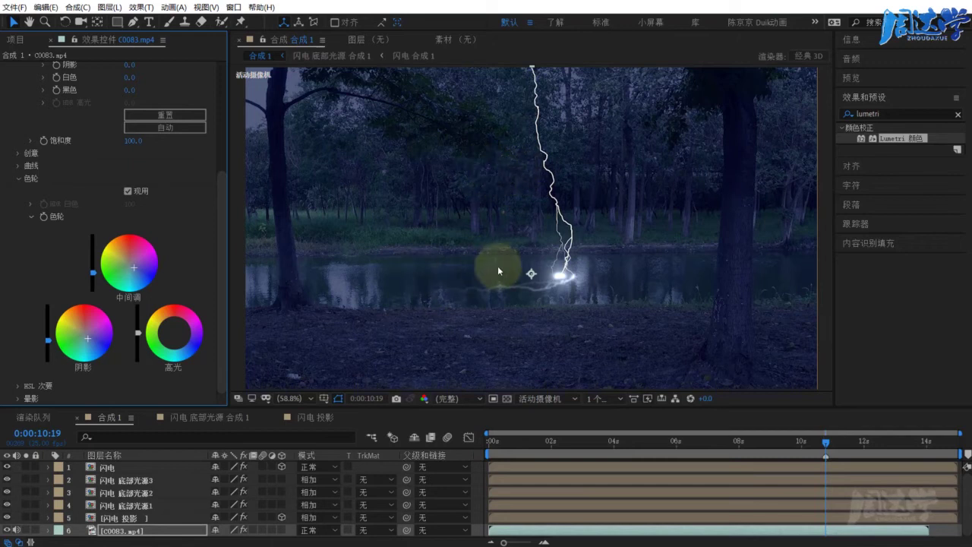
Scrub Tone Blacks down to about -14 and set the preview resolution to Half.
{"action": "mouse_move", "coordinate": [222, 290]}
{"action": "left_mouse_down"}
{"action": "mouse_move", "coordinate": [225, 183]}
{"action": "mouse_move", "coordinate": [204, 177]}
{"action": "left_mouse_up"}
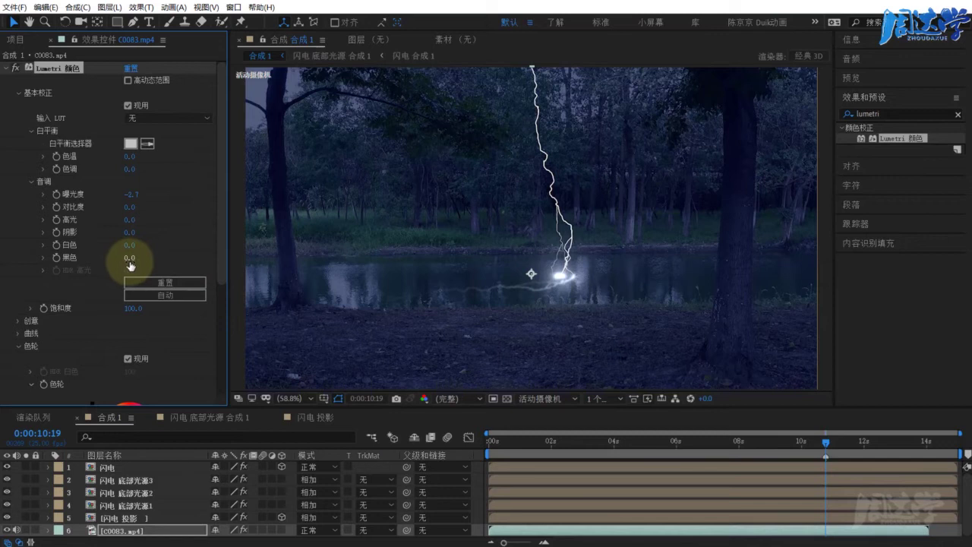
{"action": "left_click_drag", "start_coordinate": [129, 259], "coordinate": [109, 258]}
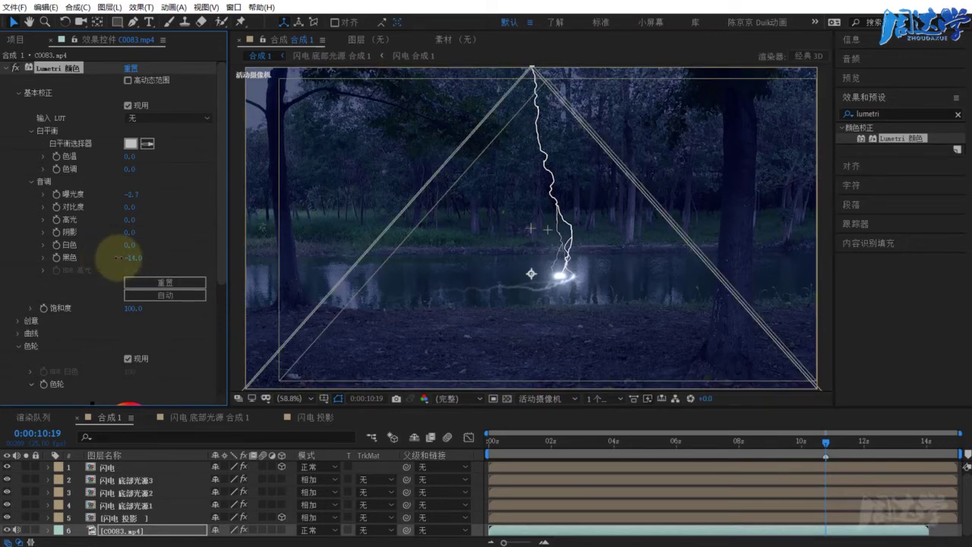
{"action": "left_click_drag", "start_coordinate": [115, 258], "coordinate": [118, 258]}
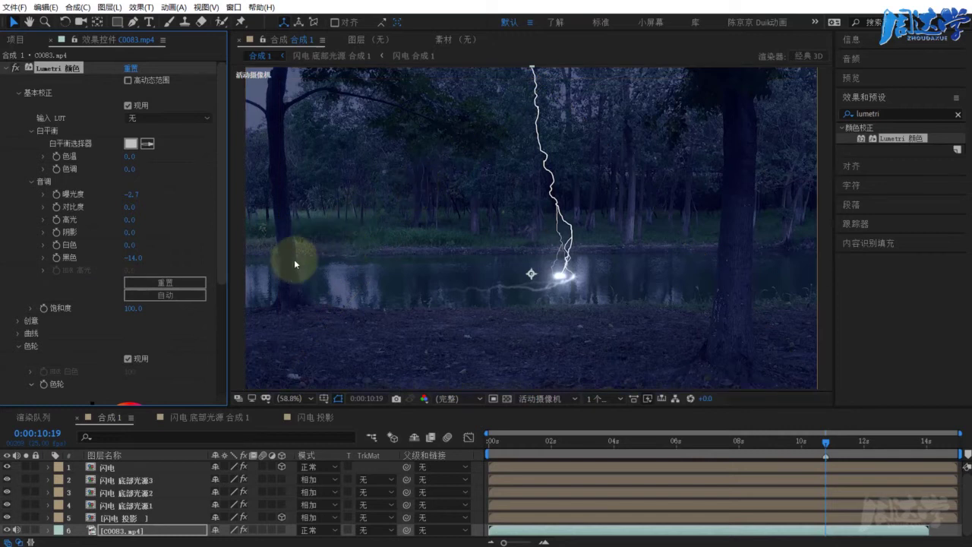
{"action": "left_click", "coordinate": [452, 397]}
{"action": "left_click", "coordinate": [452, 437]}
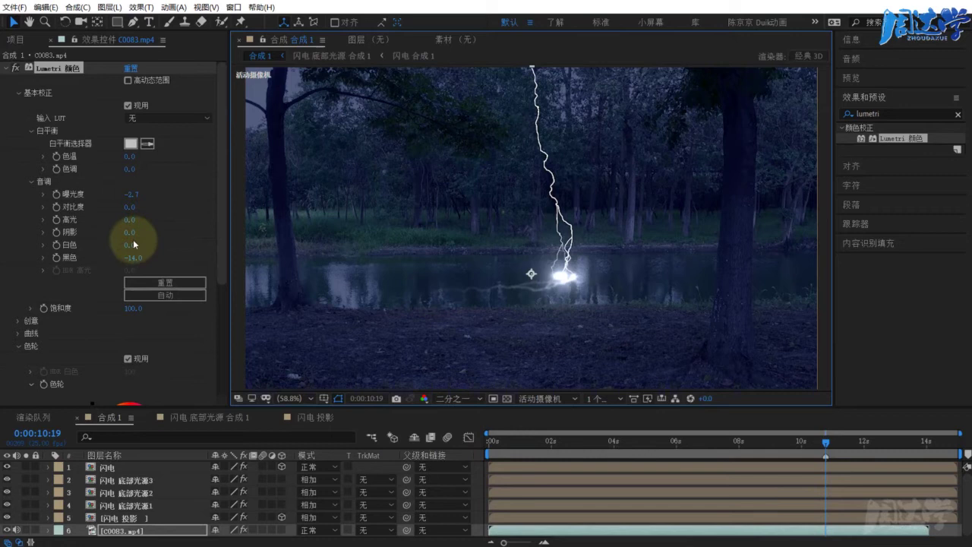
Set Whites to -19, Blacks to 53 and Contrast down to 12.
{"action": "mouse_move", "coordinate": [133, 245]}
{"action": "left_mouse_down"}
{"action": "mouse_move", "coordinate": [98, 243]}
{"action": "mouse_move", "coordinate": [183, 258]}
{"action": "mouse_move", "coordinate": [168, 259]}
{"action": "left_mouse_up"}
{"action": "left_click", "coordinate": [129, 206]}
{"action": "mouse_move", "coordinate": [129, 206]}
{"action": "left_mouse_down"}
{"action": "mouse_move", "coordinate": [120, 207]}
{"action": "mouse_move", "coordinate": [148, 204]}
{"action": "left_mouse_up"}
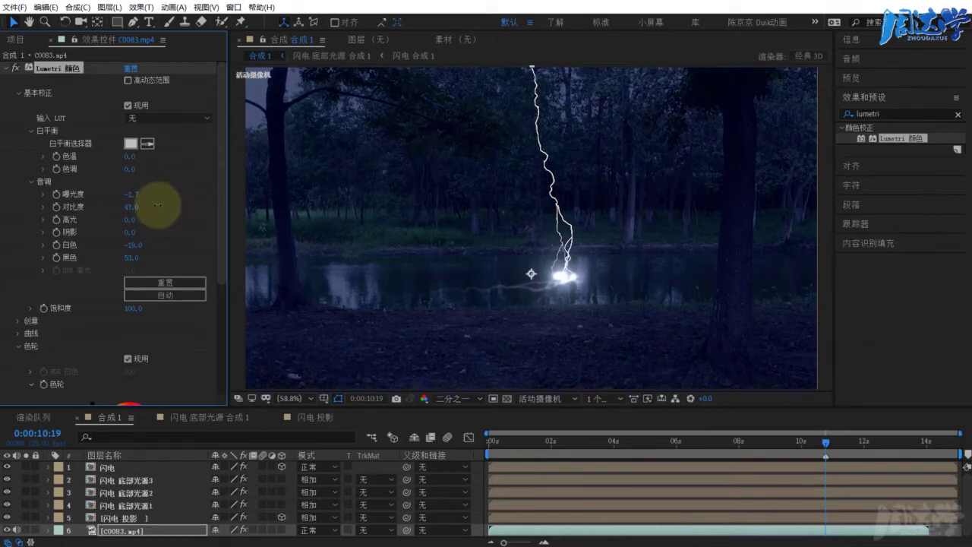
{"action": "left_click_drag", "start_coordinate": [149, 206], "coordinate": [132, 206]}
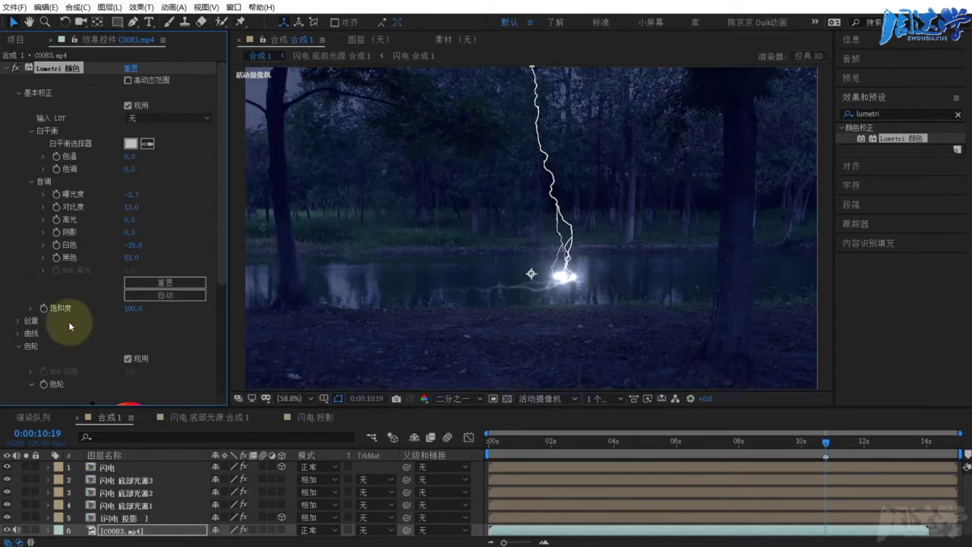
Collapse Lumetri, enlarge the timeline and move the playhead back to 0:00:05:24.
{"action": "left_click", "coordinate": [6, 68]}
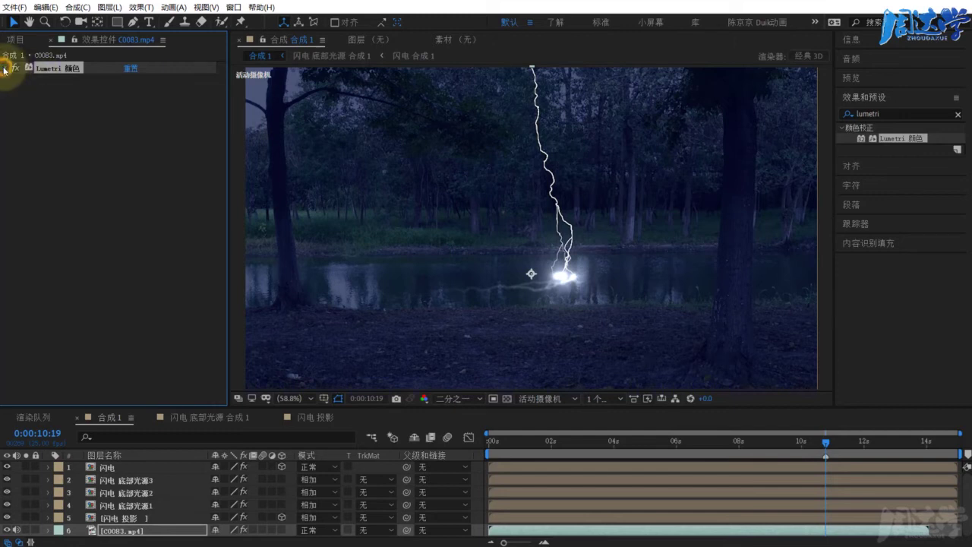
{"action": "left_click", "coordinate": [51, 145]}
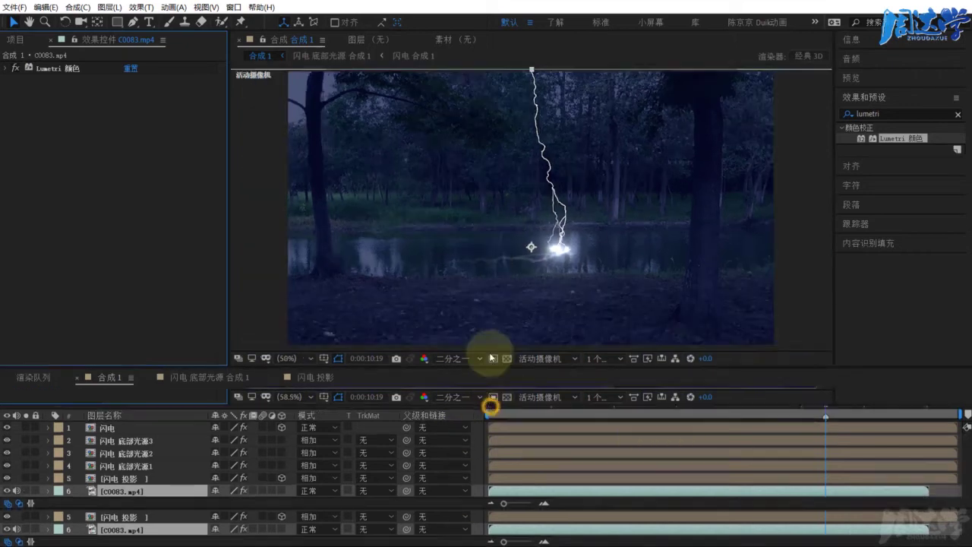
{"action": "left_click_drag", "start_coordinate": [492, 405], "coordinate": [489, 365]}
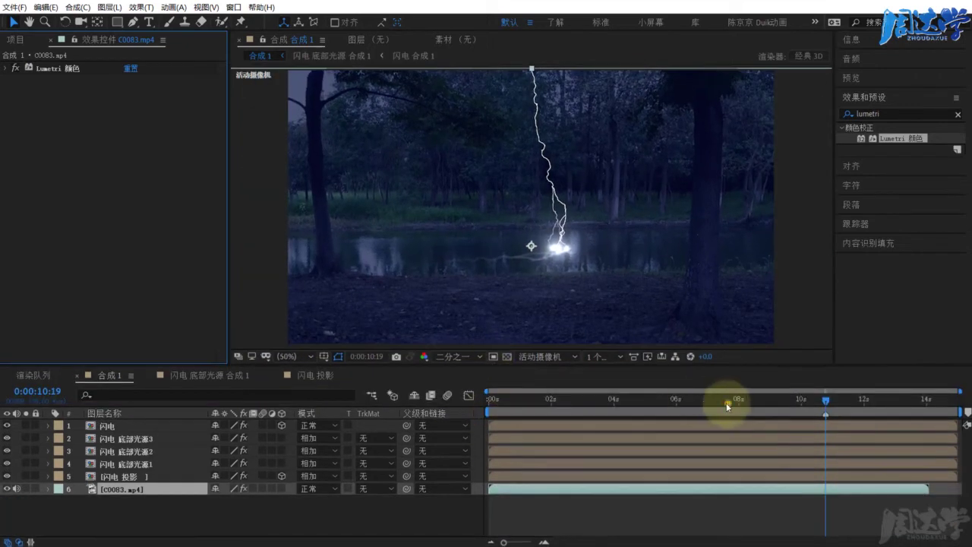
{"action": "left_click_drag", "start_coordinate": [726, 402], "coordinate": [707, 401]}
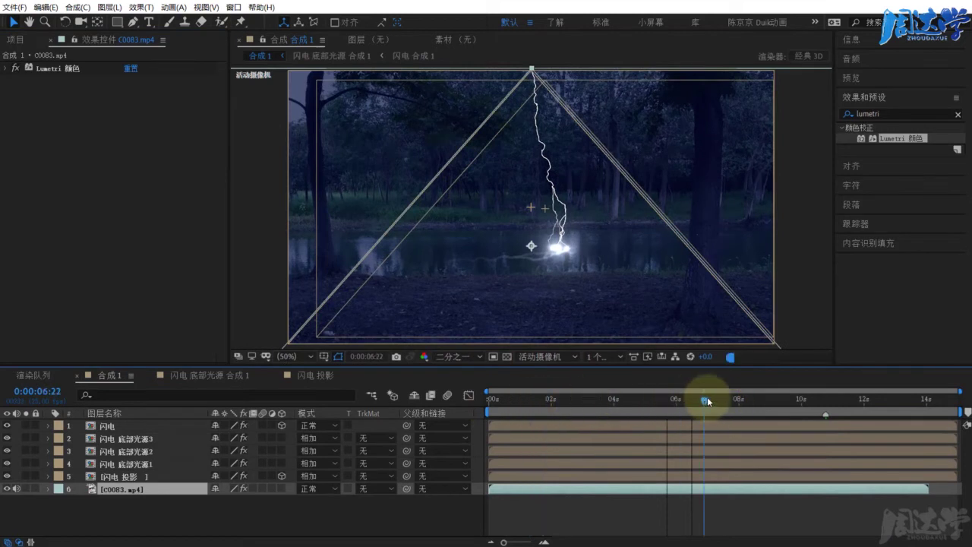
{"action": "mouse_move", "coordinate": [707, 400]}
{"action": "left_mouse_down"}
{"action": "mouse_move", "coordinate": [716, 401]}
{"action": "mouse_move", "coordinate": [674, 398]}
{"action": "left_mouse_up"}
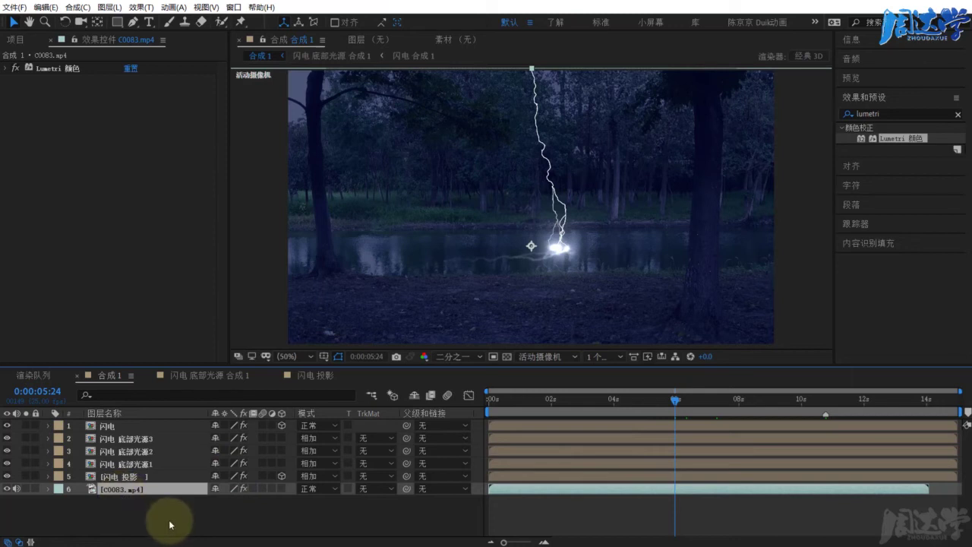
Duplicate the C0083.mp4 layer and apply Set Matte (设置遮罩) to the upper copy.
{"action": "key", "text": "ctrl+d"}
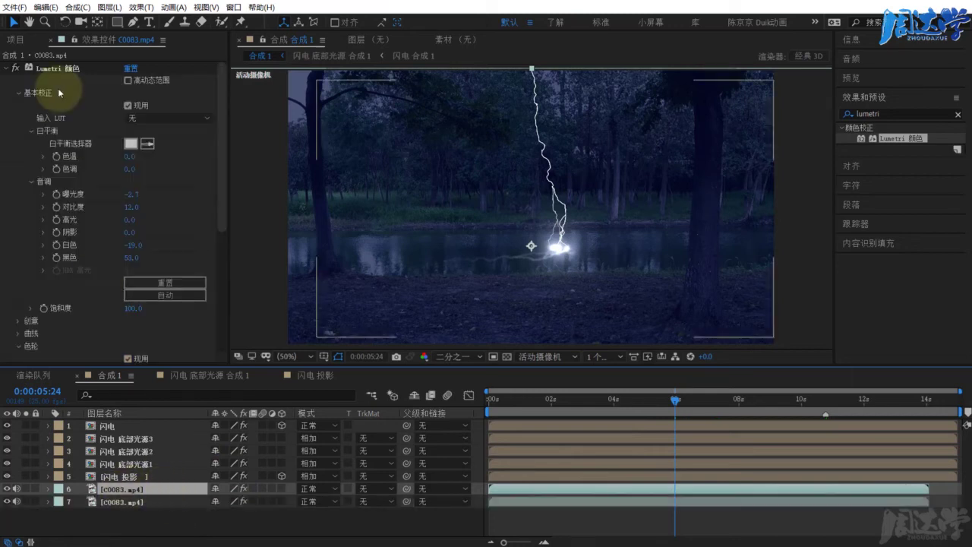
{"action": "left_click", "coordinate": [6, 69]}
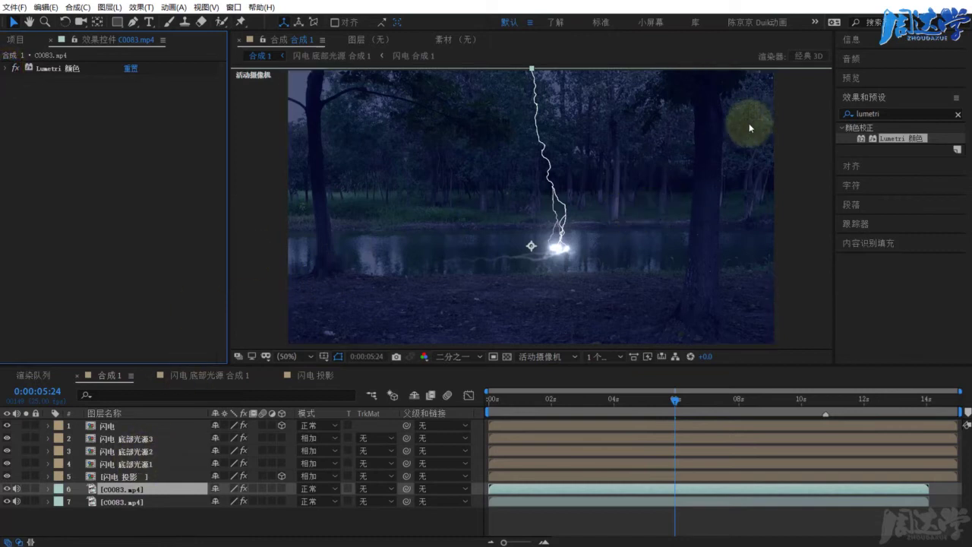
{"action": "double_click", "coordinate": [890, 113]}
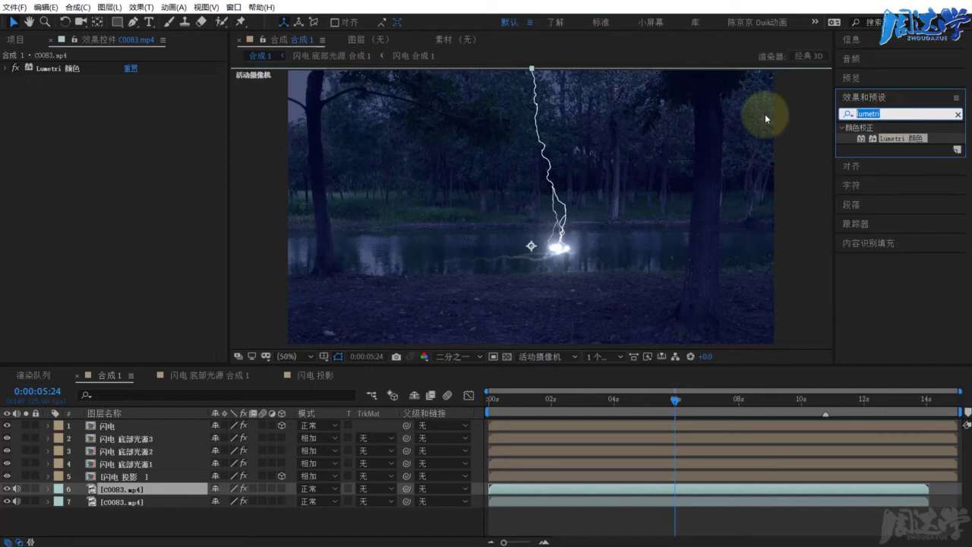
{"action": "type", "text": "zhezha"}
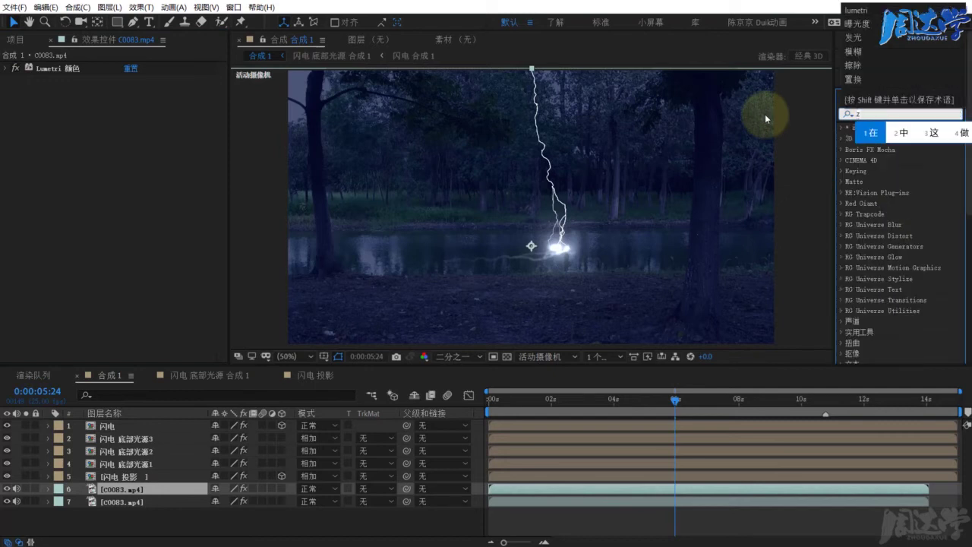
{"action": "key", "text": "space"}
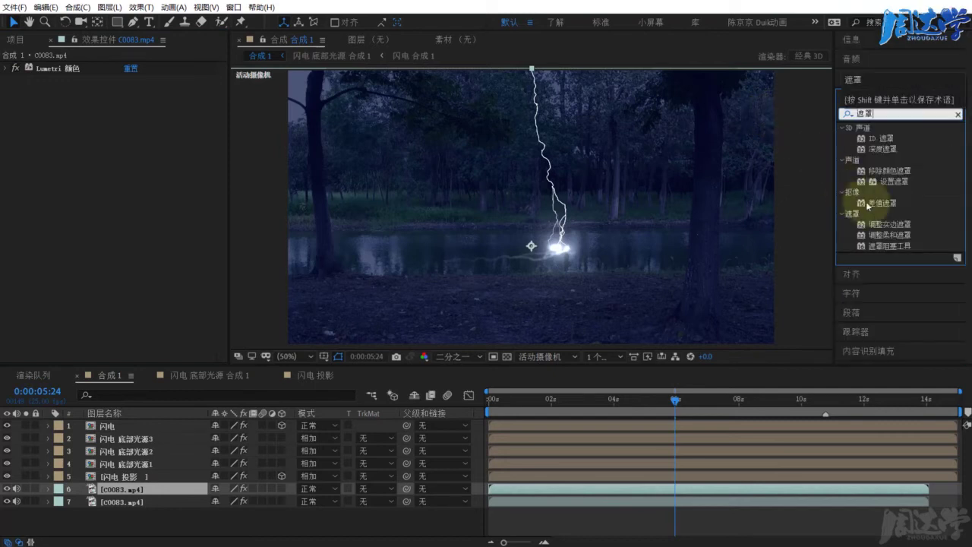
{"action": "left_click_drag", "start_coordinate": [889, 181], "coordinate": [102, 488]}
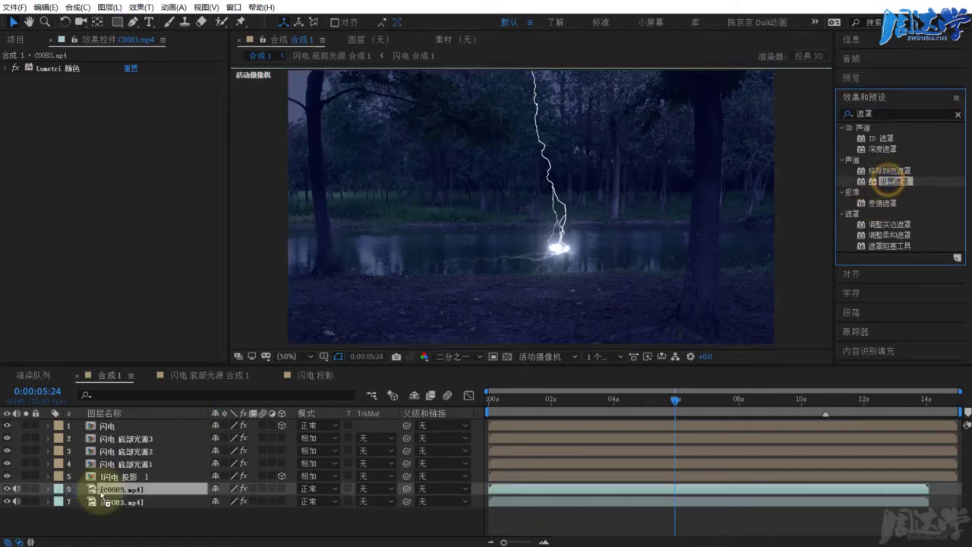
Set Set Matte to use Luminance, then search 曝光度 and try dropping the preset on the footage.
{"action": "left_click", "coordinate": [144, 105]}
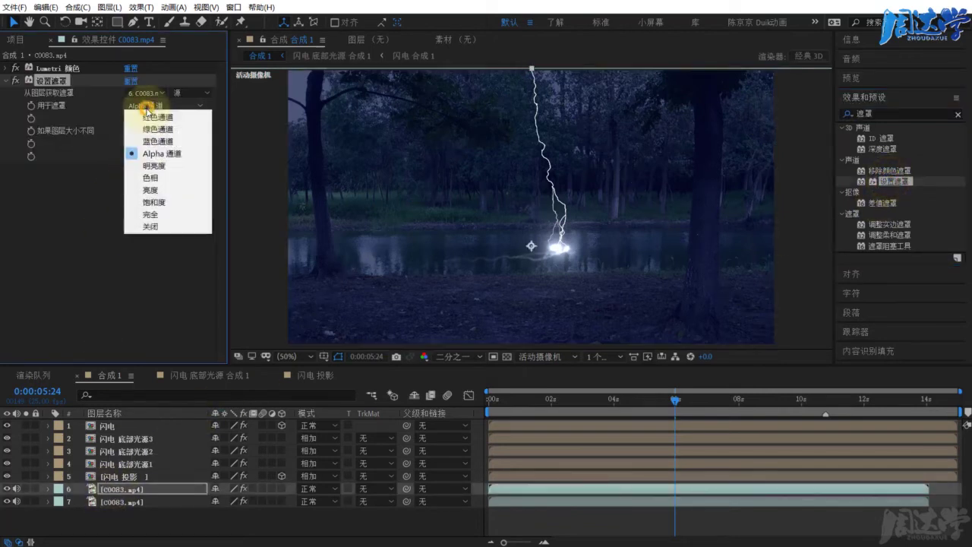
{"action": "left_click", "coordinate": [154, 191]}
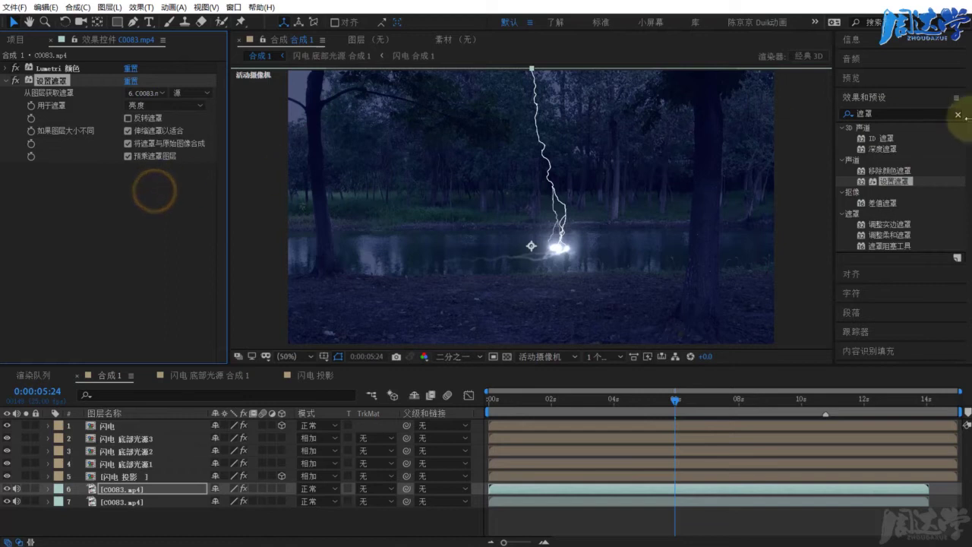
{"action": "key", "text": "ctrl+f"}
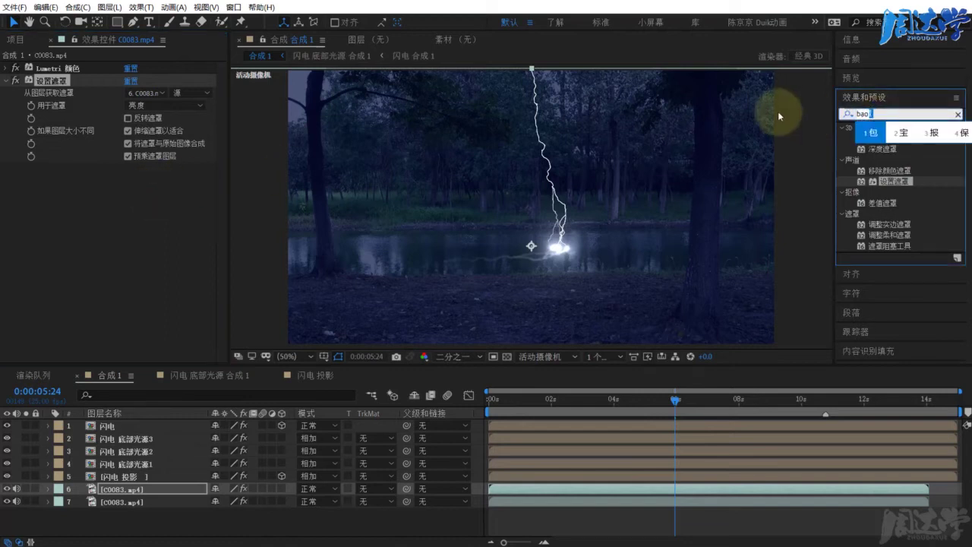
{"action": "type", "text": "曝光度"}
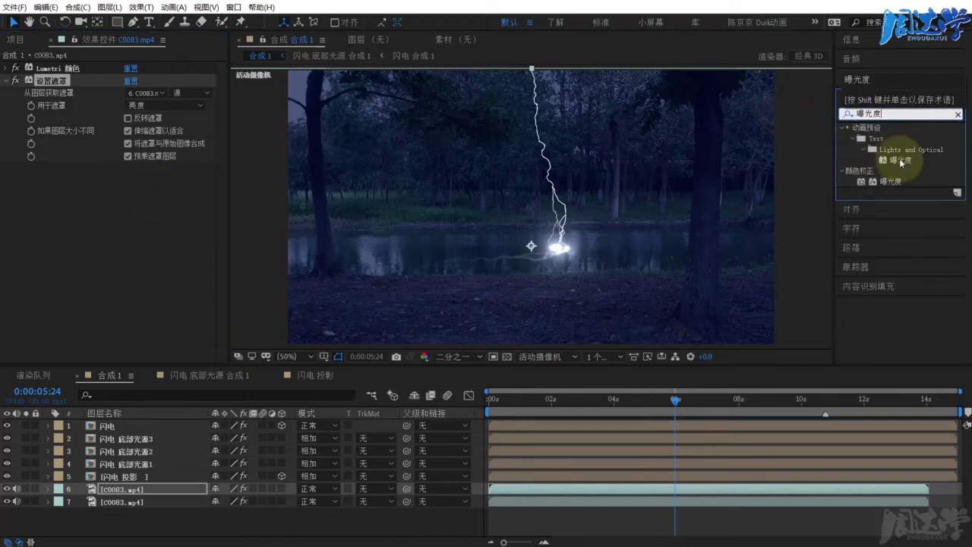
{"action": "left_click_drag", "start_coordinate": [900, 160], "coordinate": [141, 285]}
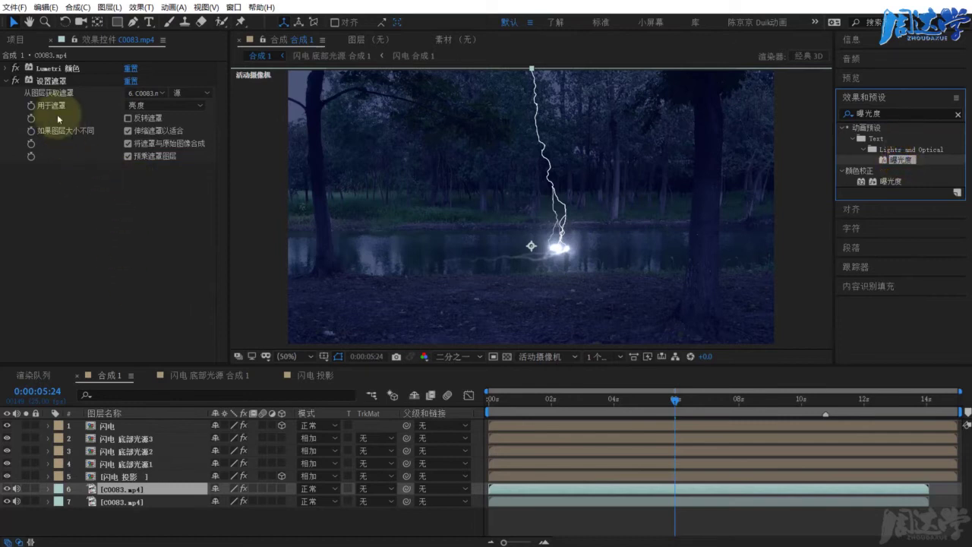
{"action": "mouse_move", "coordinate": [898, 159]}
{"action": "left_mouse_down"}
{"action": "mouse_move", "coordinate": [97, 467]}
{"action": "mouse_move", "coordinate": [110, 489]}
{"action": "mouse_move", "coordinate": [123, 210]}
{"action": "left_mouse_up"}
{"action": "mouse_move", "coordinate": [890, 157]}
{"action": "left_mouse_down"}
{"action": "mouse_move", "coordinate": [118, 194]}
{"action": "mouse_move", "coordinate": [102, 184]}
{"action": "left_mouse_up"}
{"action": "left_click", "coordinate": [51, 80]}
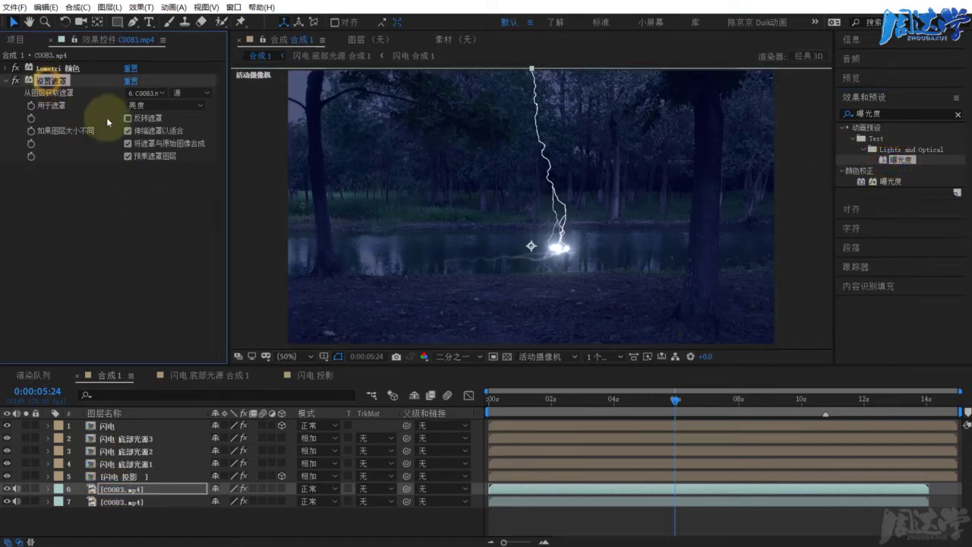
{"action": "left_click", "coordinate": [115, 489]}
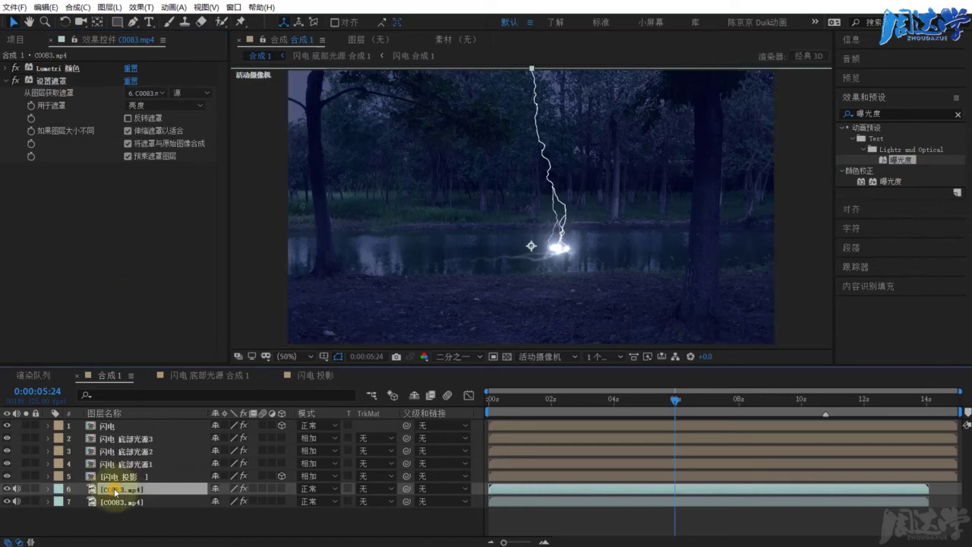
Add Color Correction > Exposure (曝光度) to C0083.mp4, scrub it up, then back to 0.00.
{"action": "left_click", "coordinate": [904, 159]}
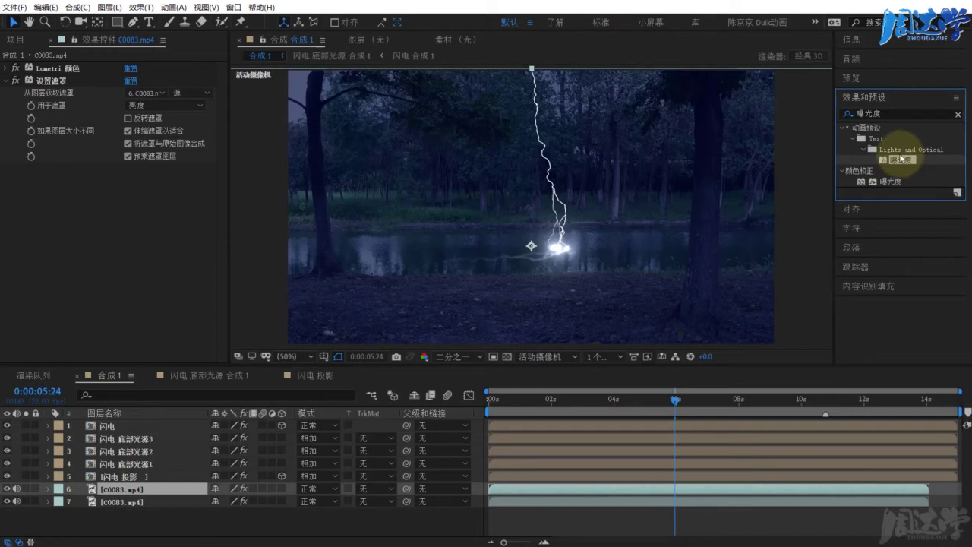
{"action": "left_click", "coordinate": [881, 187]}
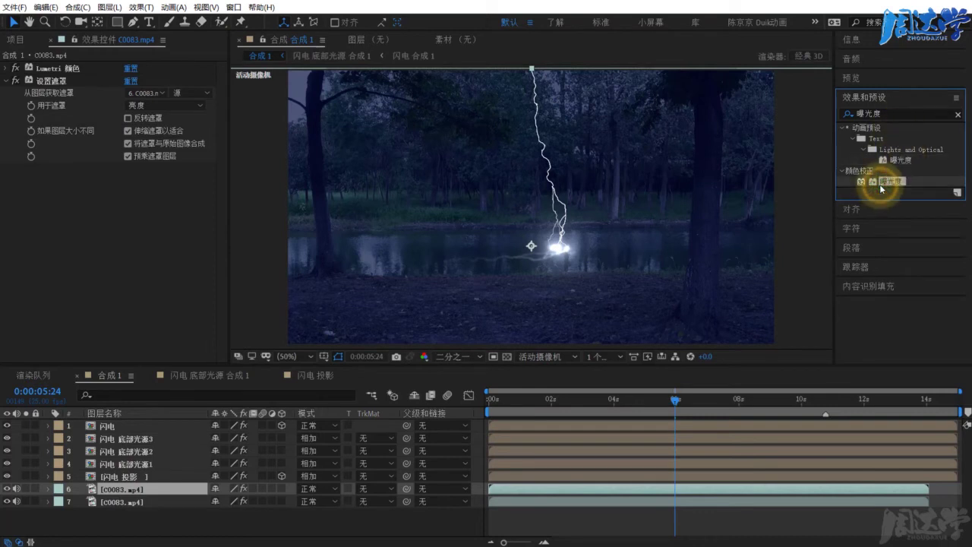
{"action": "left_click_drag", "start_coordinate": [881, 188], "coordinate": [113, 212]}
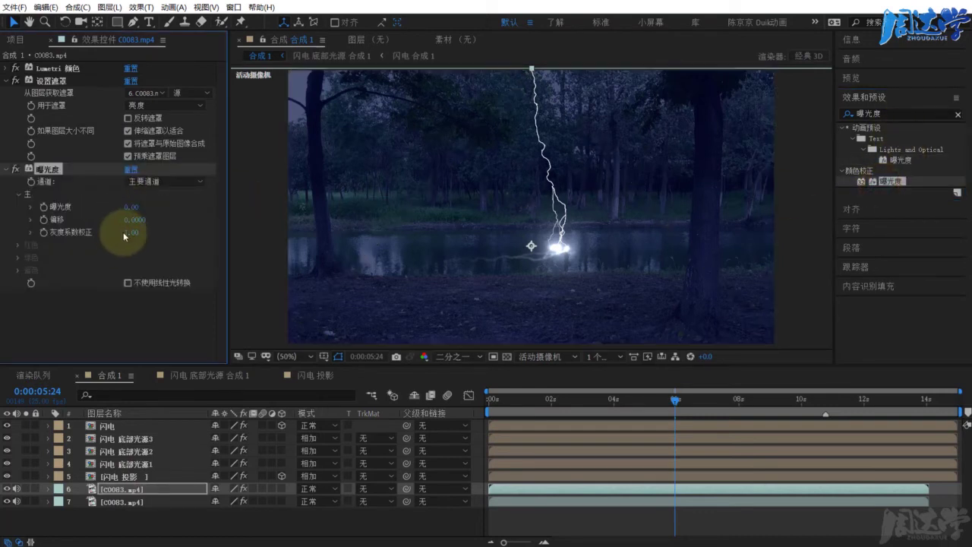
{"action": "left_click", "coordinate": [126, 206]}
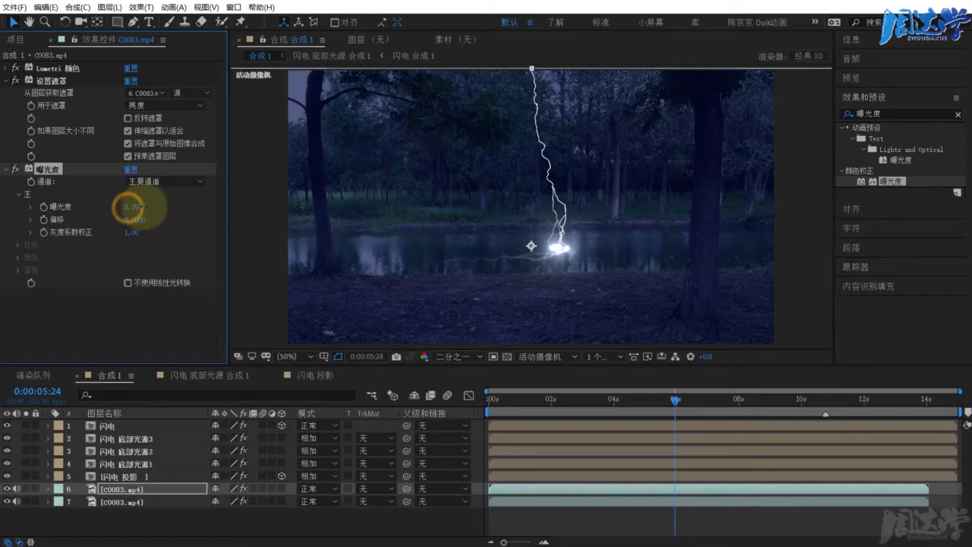
{"action": "mouse_move", "coordinate": [127, 207]}
{"action": "left_mouse_down"}
{"action": "mouse_move", "coordinate": [348, 207]}
{"action": "mouse_move", "coordinate": [587, 171]}
{"action": "left_mouse_up"}
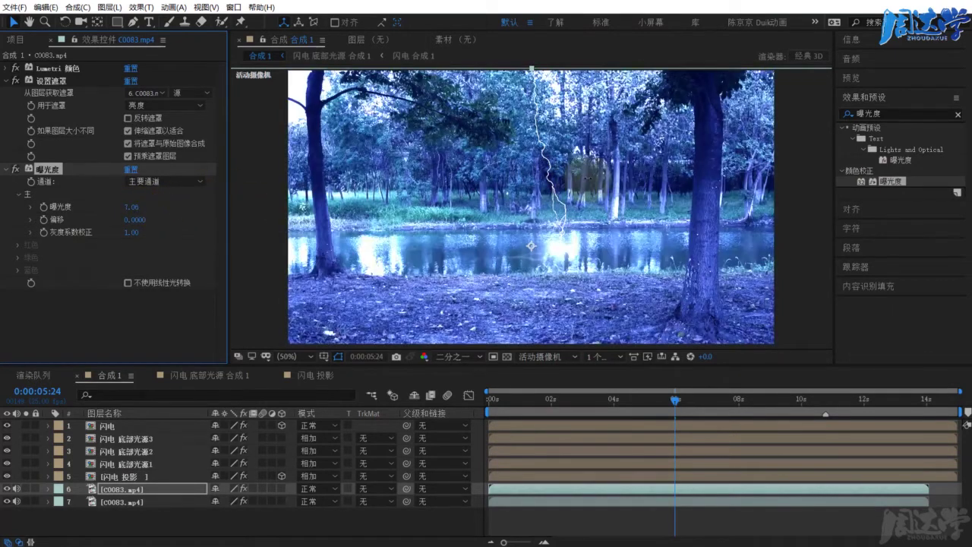
{"action": "mouse_move", "coordinate": [587, 172]}
{"action": "left_mouse_down"}
{"action": "mouse_move", "coordinate": [89, 206]}
{"action": "mouse_move", "coordinate": [337, 195]}
{"action": "mouse_move", "coordinate": [76, 216]}
{"action": "mouse_move", "coordinate": [141, 239]}
{"action": "mouse_move", "coordinate": [75, 199]}
{"action": "left_mouse_up"}
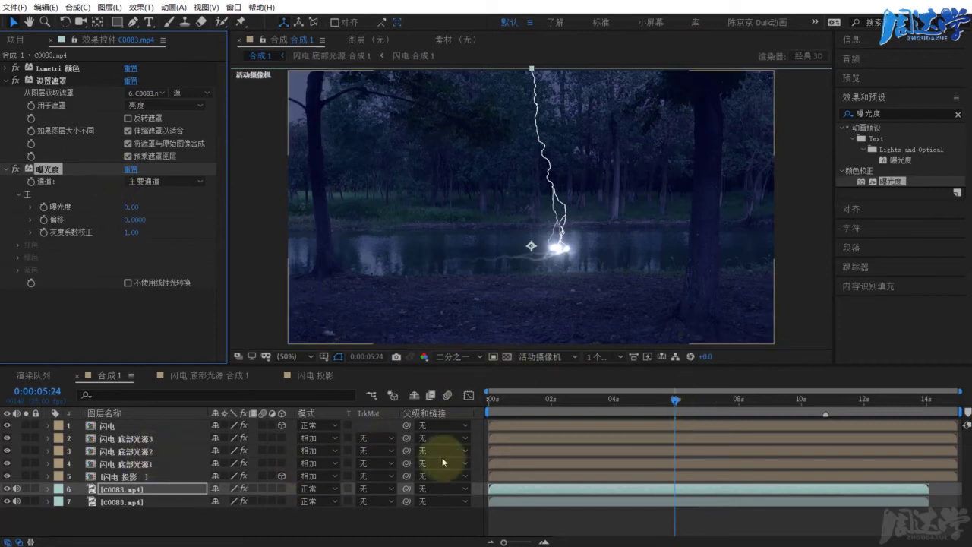
{"action": "left_click", "coordinate": [108, 489]}
{"action": "left_click", "coordinate": [114, 501]}
{"action": "left_click", "coordinate": [122, 489]}
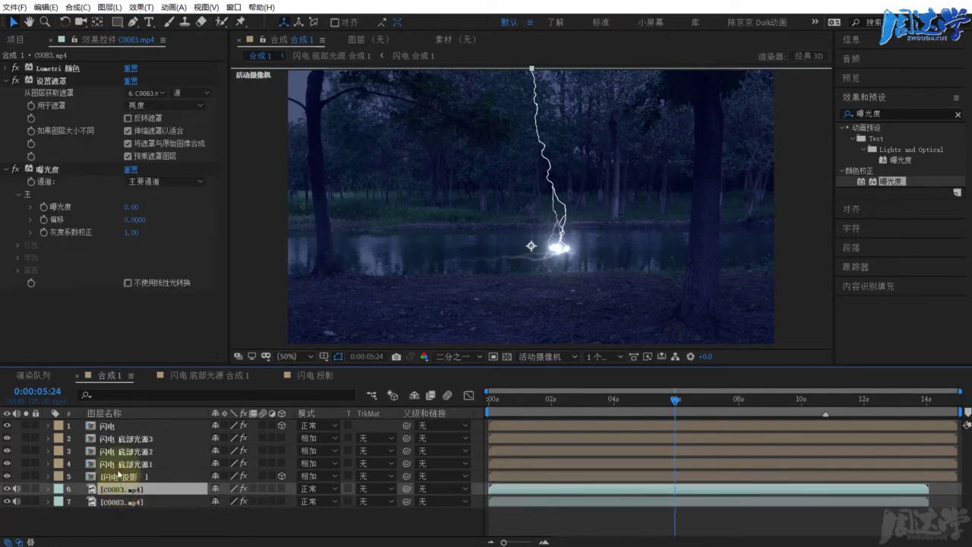
{"action": "left_click", "coordinate": [101, 426]}
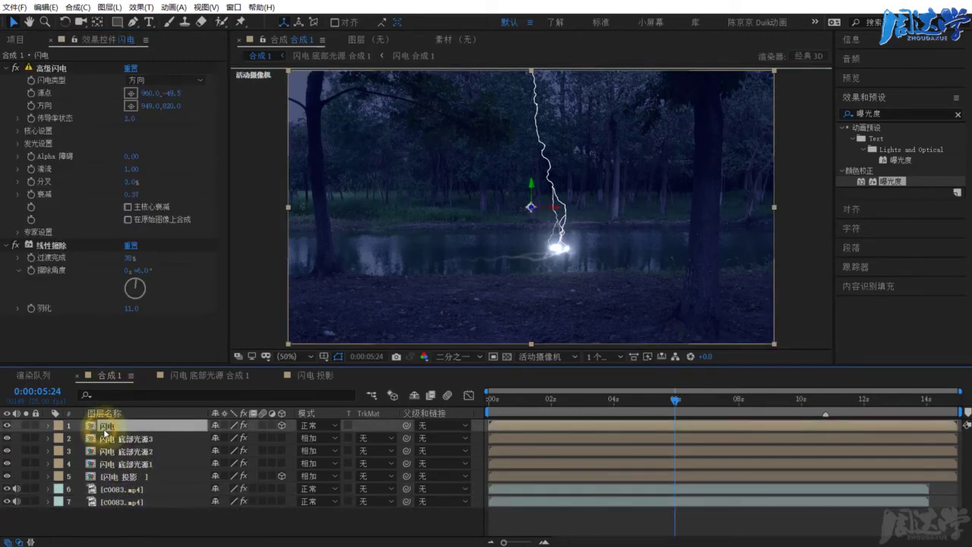
Toggle the 闪电 layer's visibility to compare, then apply Stylize > Glow (发光) to it.
{"action": "left_click", "coordinate": [7, 426]}
{"action": "left_click", "coordinate": [6, 426]}
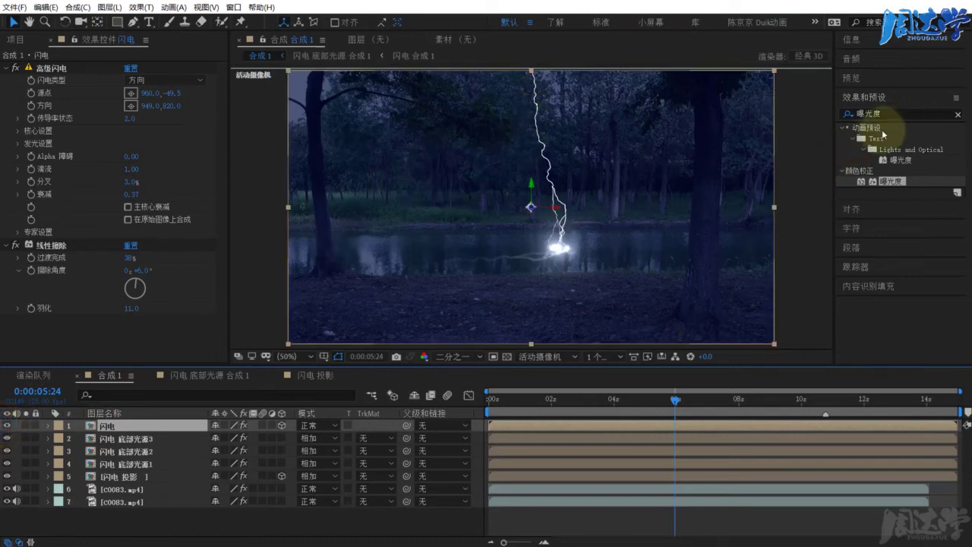
{"action": "left_click", "coordinate": [899, 113]}
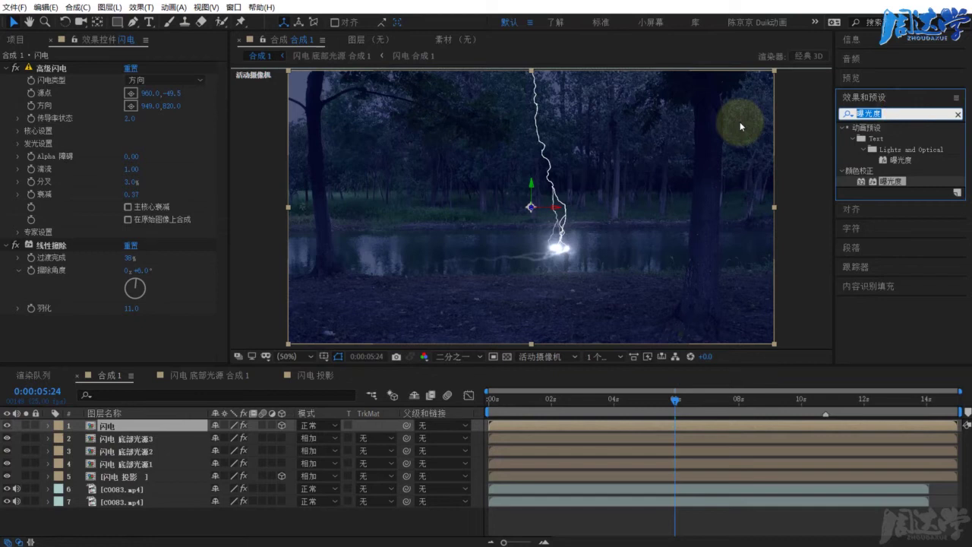
{"action": "type", "text": "发光"}
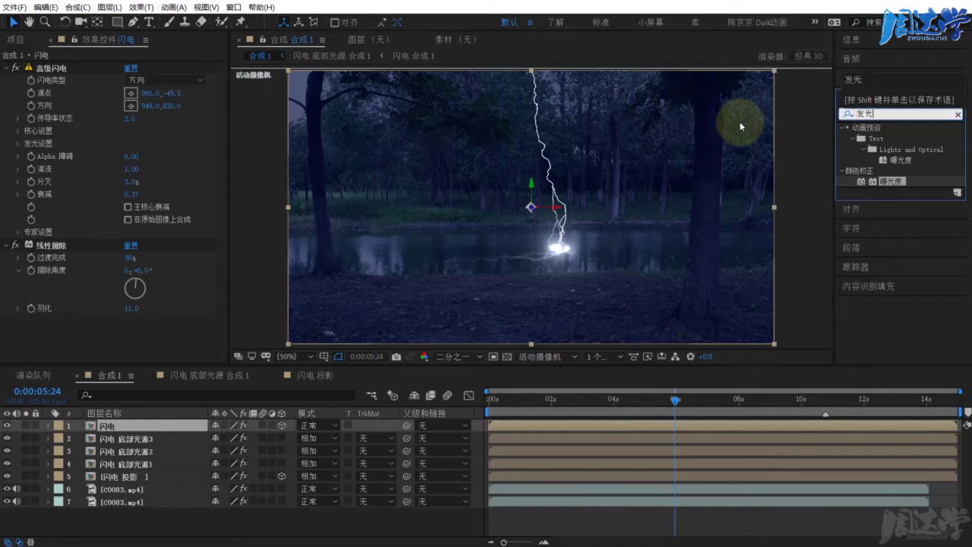
{"action": "left_click_drag", "start_coordinate": [877, 224], "coordinate": [106, 425]}
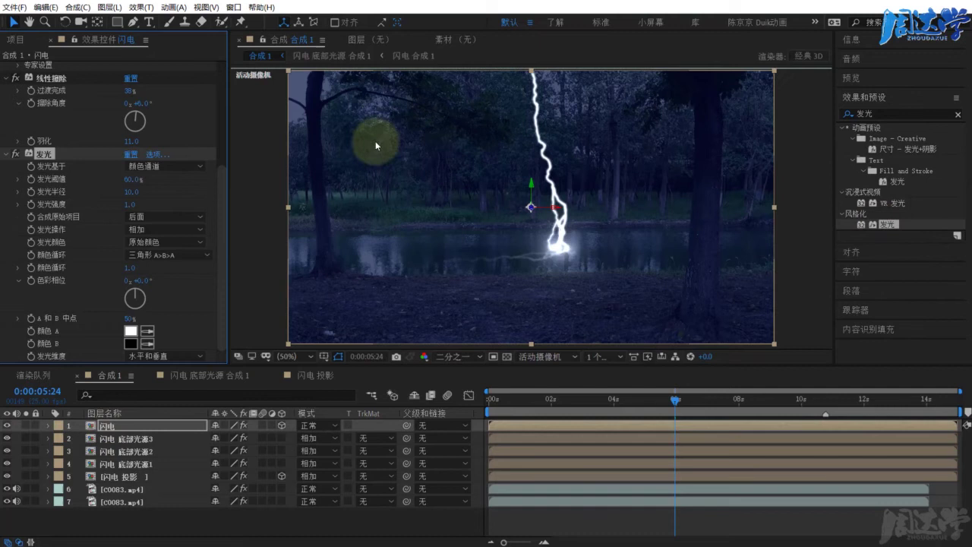
Collapse the 高级闪电 and 线性擦除 effects and adjust the Glow Radius to 10.
{"action": "scroll", "coordinate": [26, 98], "scroll_direction": "up", "scroll_amount": 5}
{"action": "scroll", "coordinate": [13, 90], "scroll_direction": "up", "scroll_amount": 1}
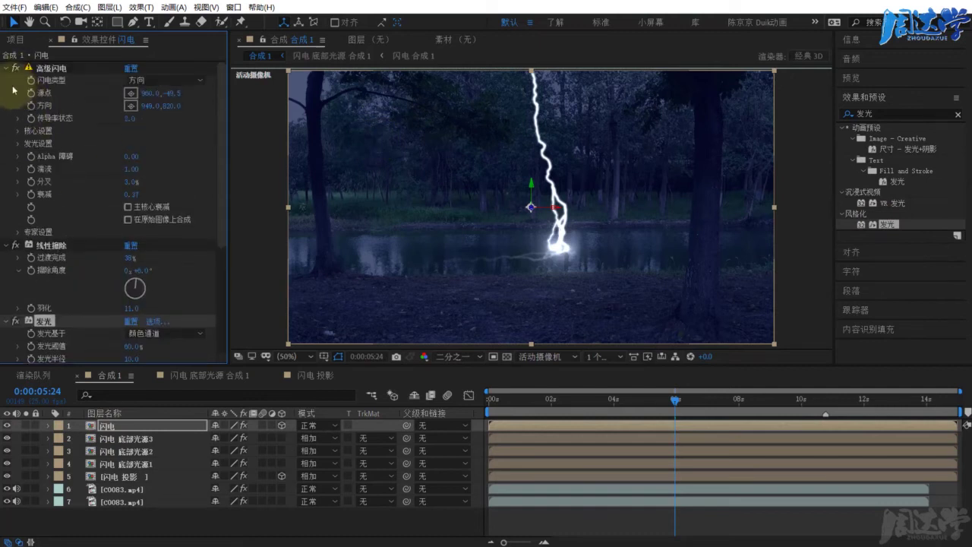
{"action": "left_click", "coordinate": [7, 67]}
{"action": "left_click", "coordinate": [7, 80]}
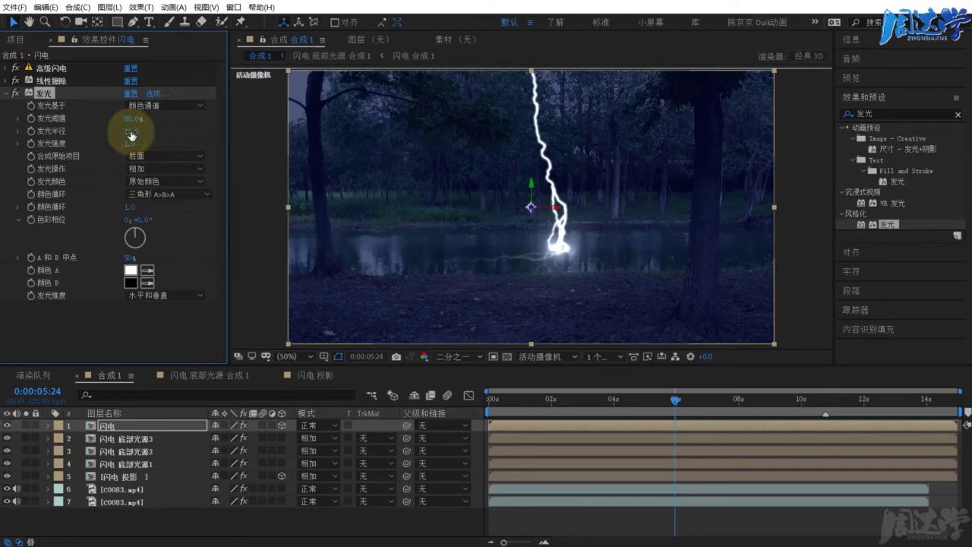
{"action": "mouse_move", "coordinate": [132, 135]}
{"action": "left_mouse_down"}
{"action": "mouse_move", "coordinate": [164, 131]}
{"action": "mouse_move", "coordinate": [137, 146]}
{"action": "left_mouse_up"}
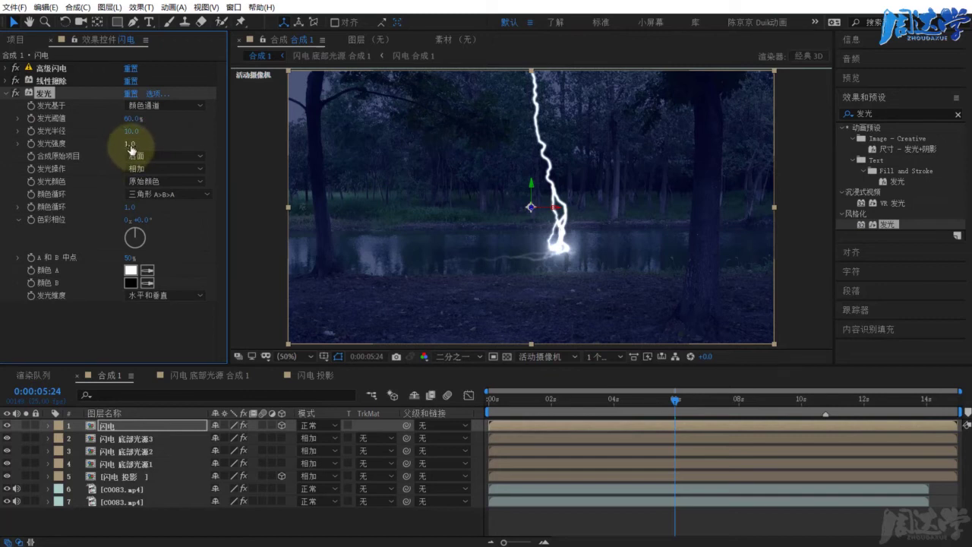
Set Glow Threshold to 10% and drag Glow Intensity down to 0.0.
{"action": "mouse_move", "coordinate": [128, 118]}
{"action": "left_mouse_down"}
{"action": "mouse_move", "coordinate": [146, 110]}
{"action": "mouse_move", "coordinate": [55, 127]}
{"action": "mouse_move", "coordinate": [93, 115]}
{"action": "left_mouse_up"}
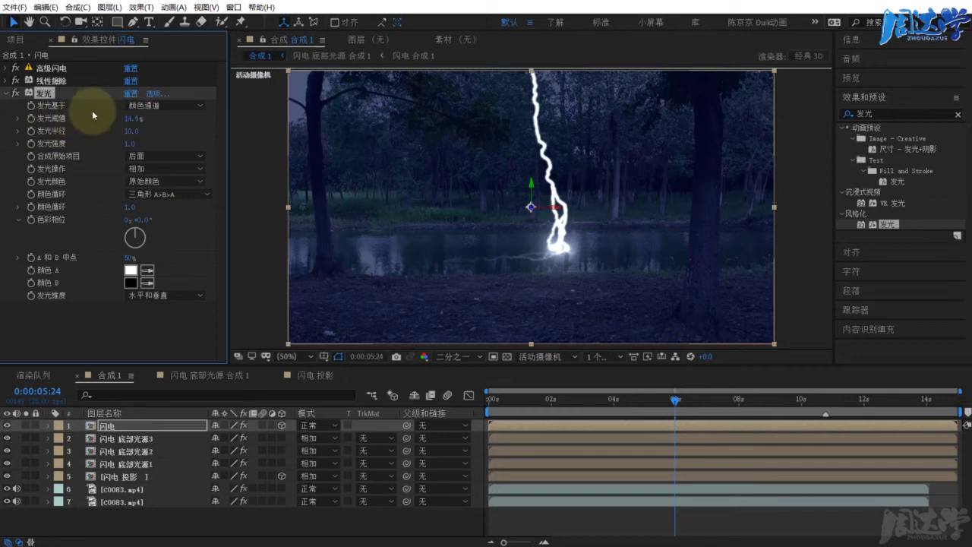
{"action": "type", "text": "10"}
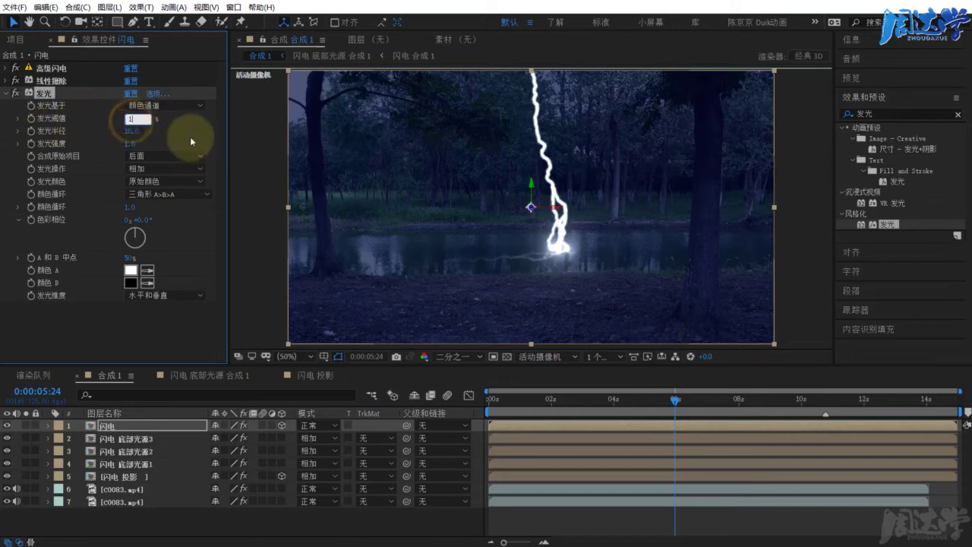
{"action": "key", "text": "Return"}
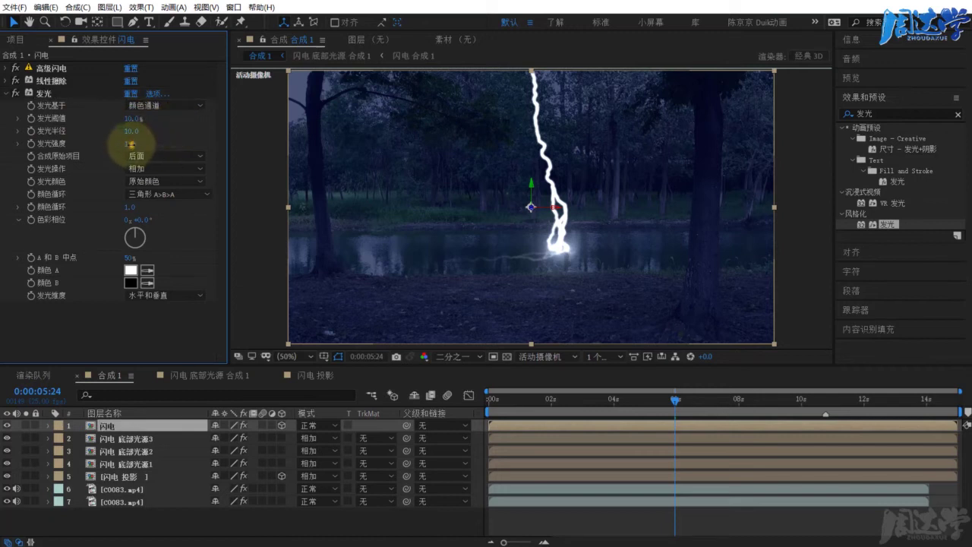
{"action": "left_click_drag", "start_coordinate": [129, 145], "coordinate": [31, 143]}
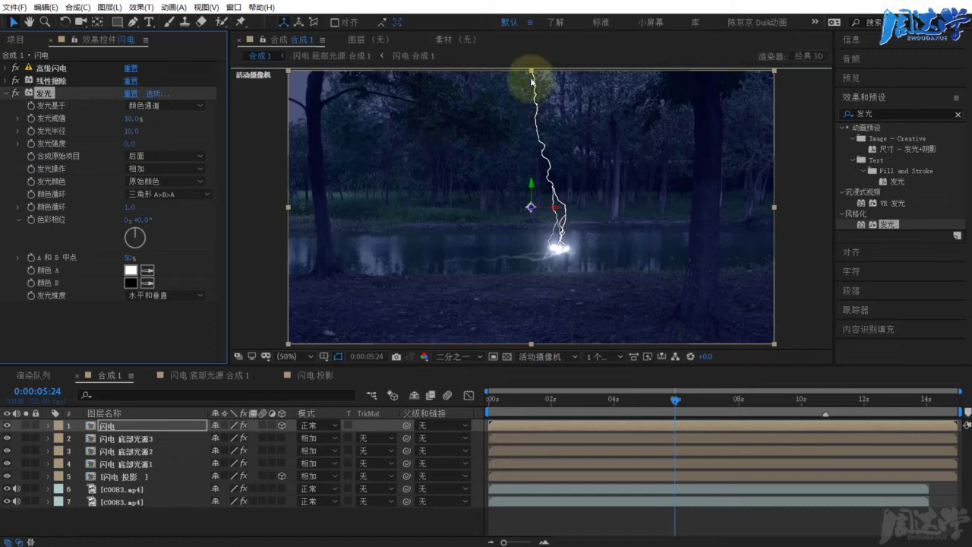
{"action": "scroll", "coordinate": [527, 156], "scroll_direction": "up", "scroll_amount": 2}
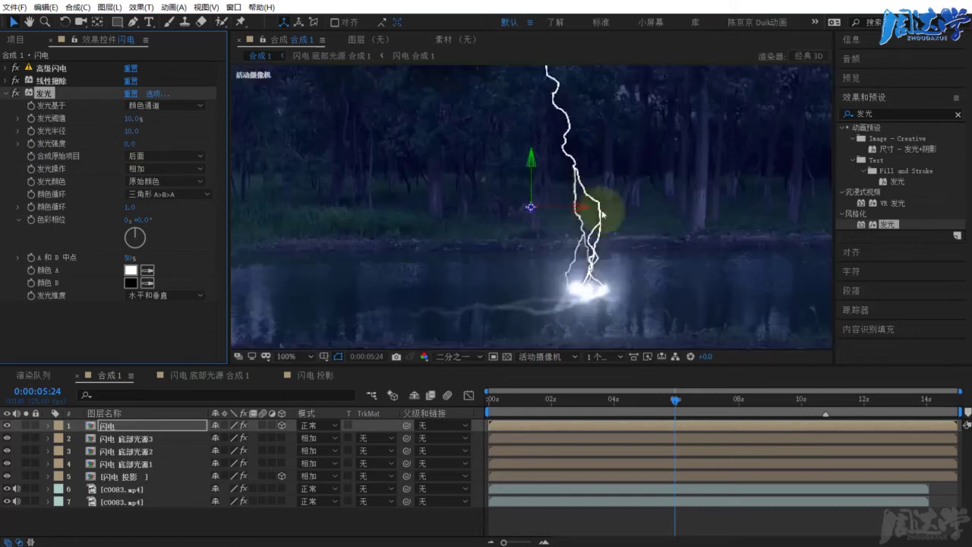
{"action": "scroll", "coordinate": [597, 210], "scroll_direction": "up", "scroll_amount": 2}
{"action": "mouse_move", "coordinate": [643, 217]}
{"action": "left_mouse_down"}
{"action": "mouse_move", "coordinate": [531, 303]}
{"action": "mouse_move", "coordinate": [570, 232]}
{"action": "left_mouse_up"}
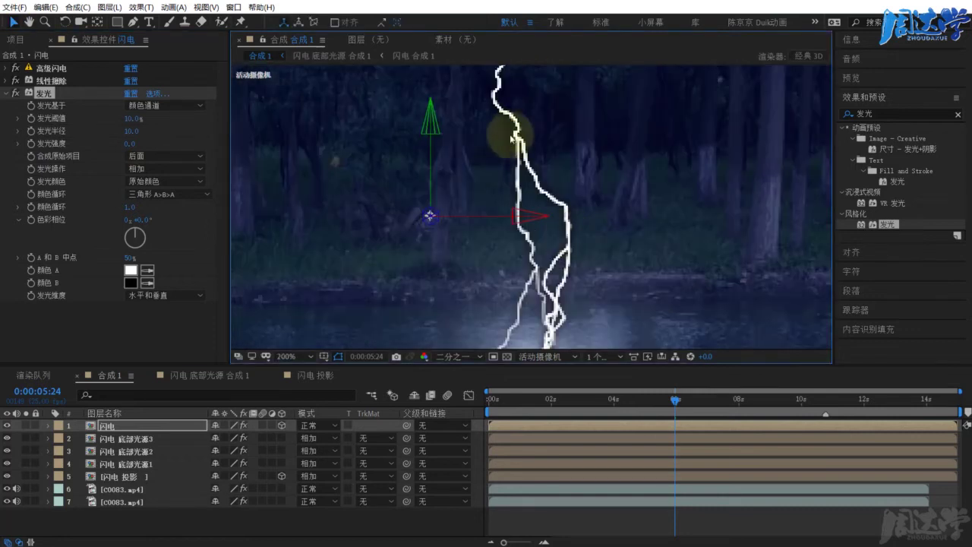
Set the 闪电 layer to Add (相加) mode, view at 50%, and keyframe Glow Intensity at 0.0.
{"action": "left_click", "coordinate": [314, 425]}
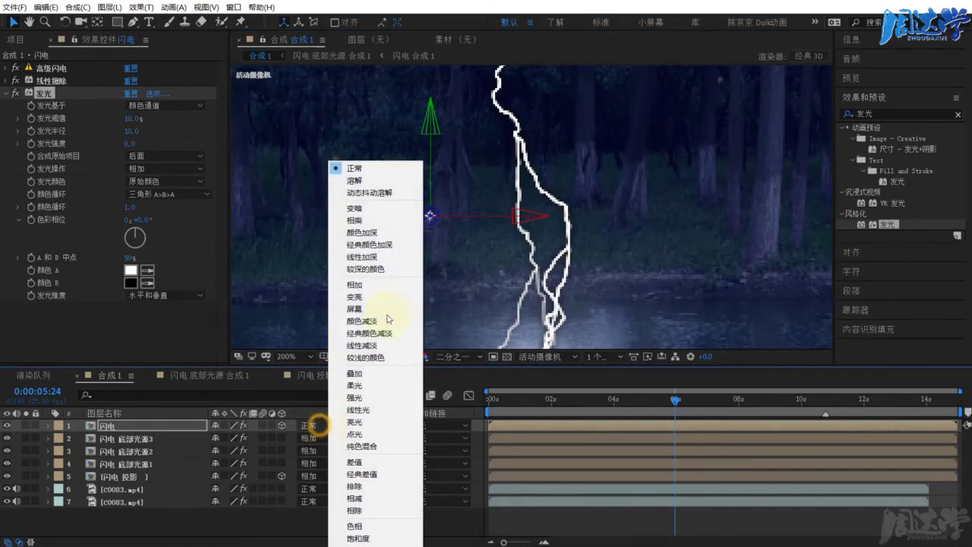
{"action": "left_click", "coordinate": [356, 284]}
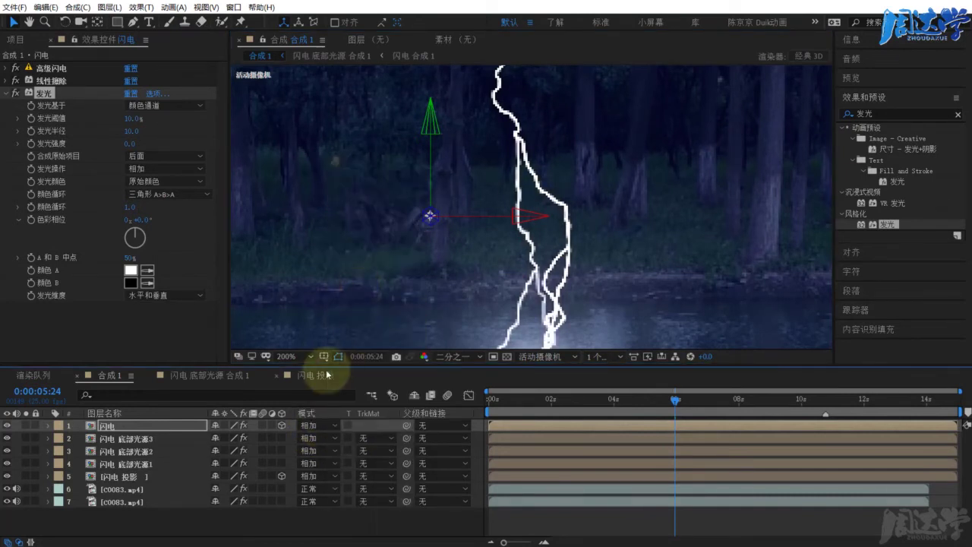
{"action": "left_click", "coordinate": [289, 356]}
{"action": "left_click", "coordinate": [292, 386]}
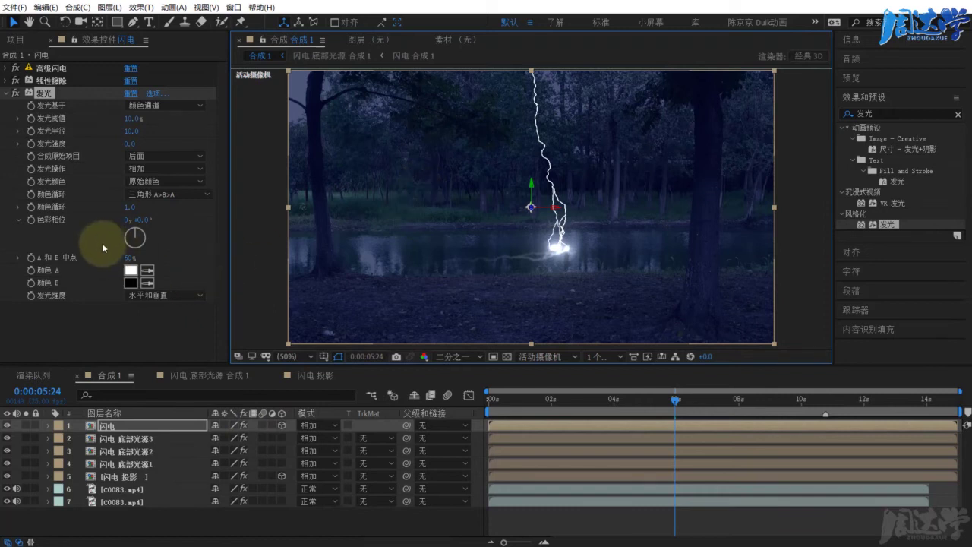
{"action": "left_click", "coordinate": [30, 143]}
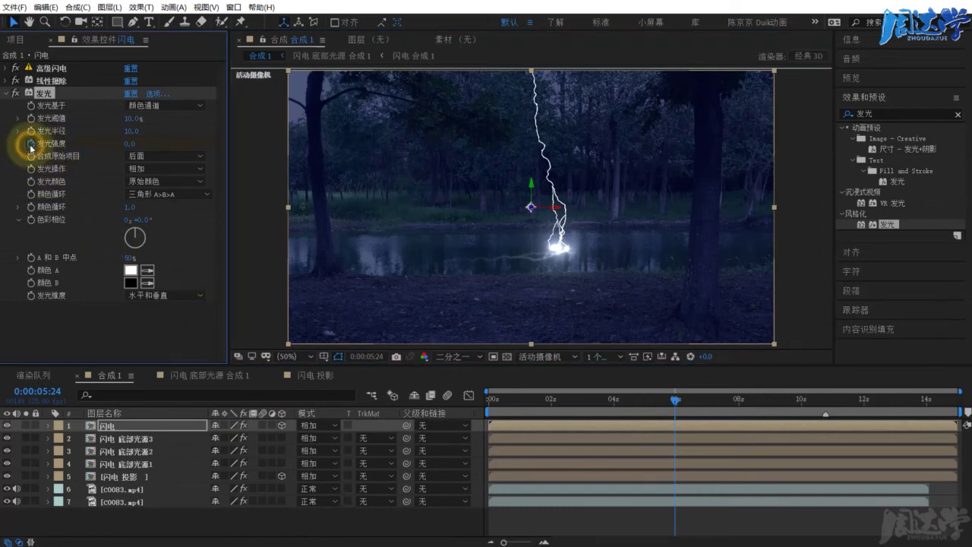
Move layer 6's footage copy in-point to 0:00:05:24, then step the 闪电 layer forward to 6:02.
{"action": "left_click", "coordinate": [114, 427]}
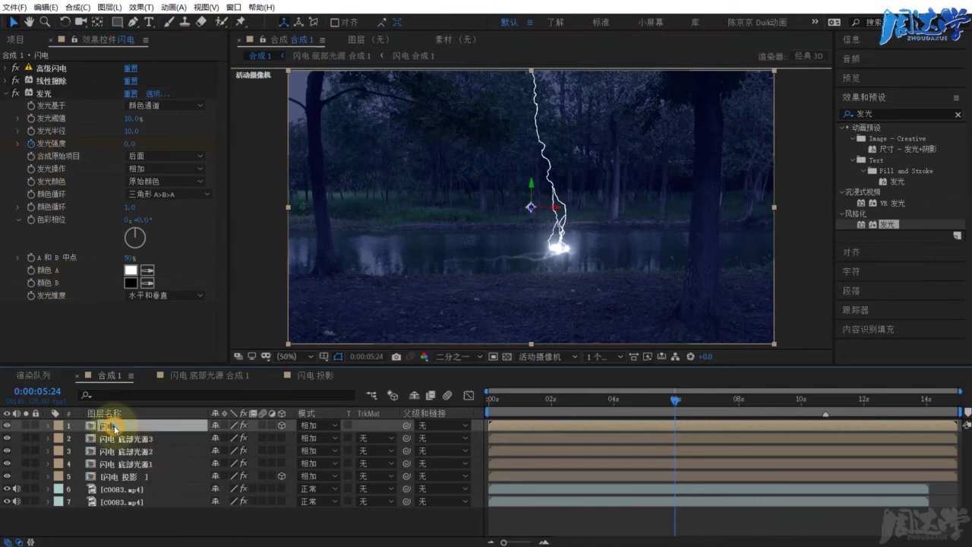
{"action": "key", "text": "u"}
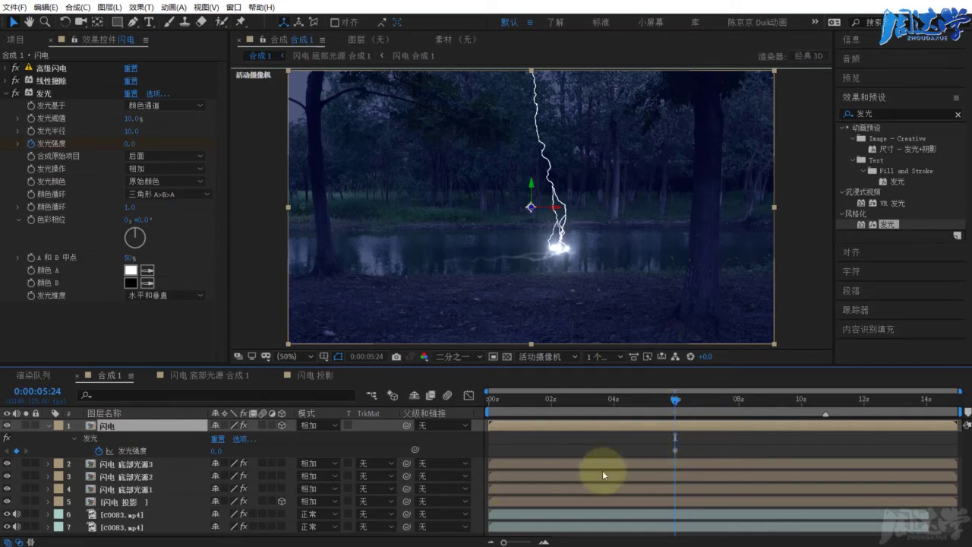
{"action": "left_click", "coordinate": [115, 514]}
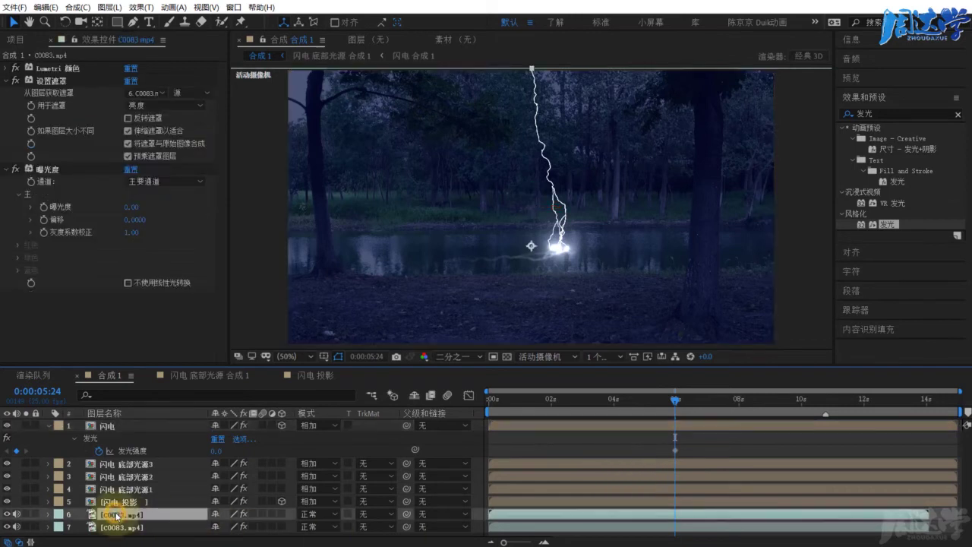
{"action": "left_click_drag", "start_coordinate": [490, 513], "coordinate": [674, 514]}
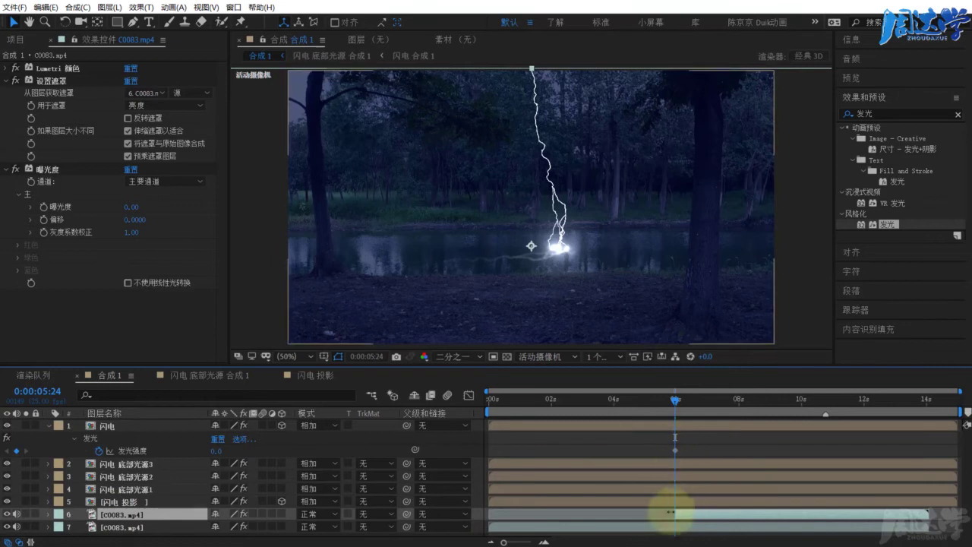
{"action": "left_click", "coordinate": [682, 511]}
{"action": "left_click", "coordinate": [609, 341]}
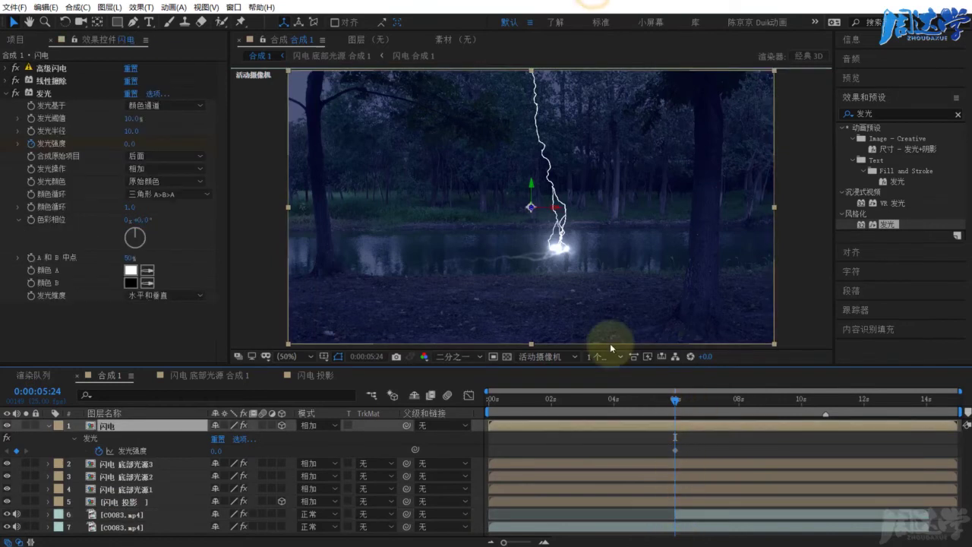
{"action": "key", "text": "Page_Down"}
{"action": "key", "text": "Page_Down"}
{"action": "key", "text": "Page_Down"}
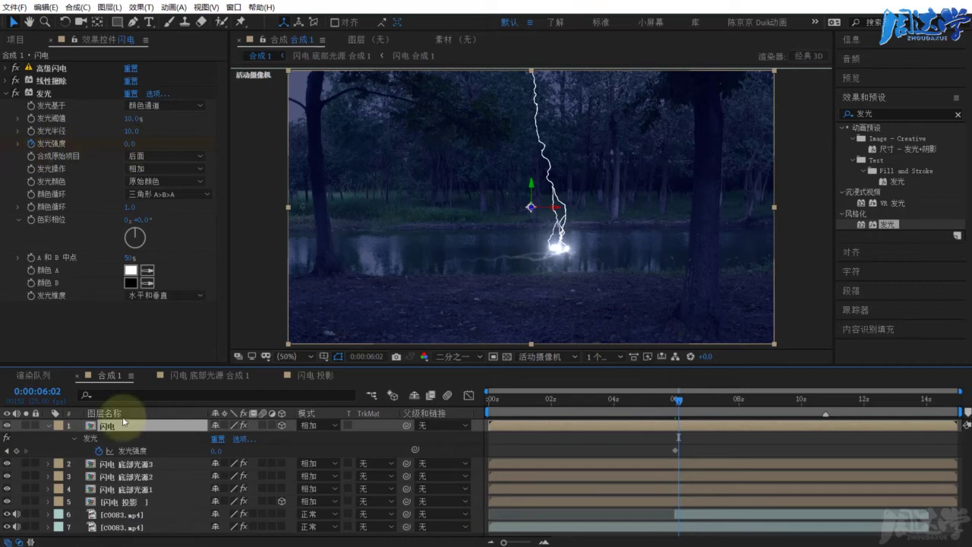
Keyframe glow intensity at 0 on 6:02 and 1.0 on 6:03.
{"action": "left_click", "coordinate": [17, 452]}
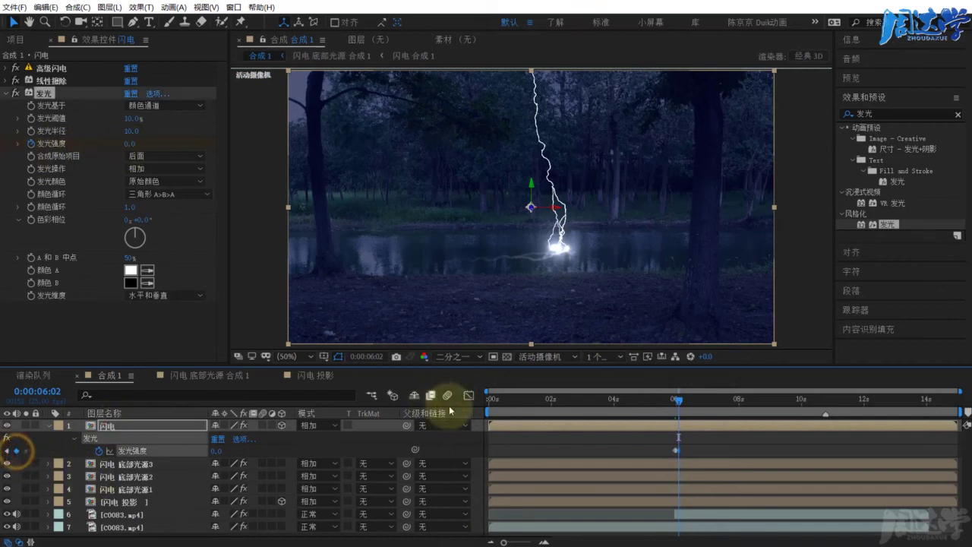
{"action": "scroll", "coordinate": [673, 473], "scroll_direction": "up", "scroll_amount": 5}
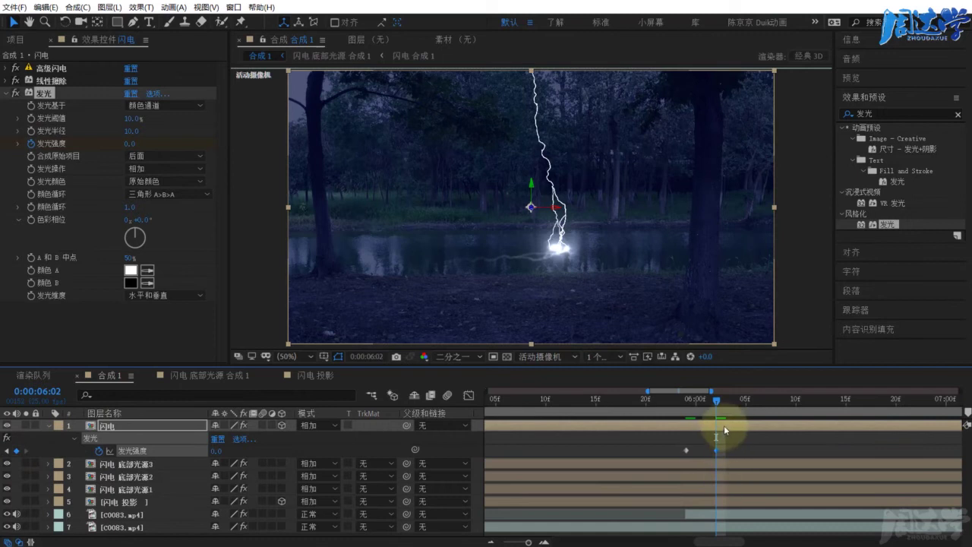
{"action": "key", "text": "Page_Down"}
{"action": "left_click", "coordinate": [130, 143]}
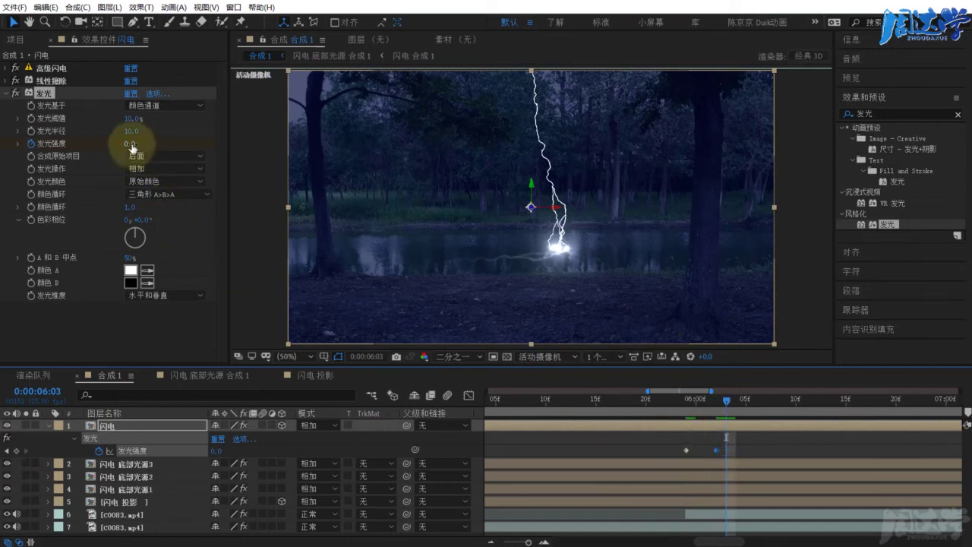
{"action": "type", "text": "1"}
{"action": "key", "text": "Return"}
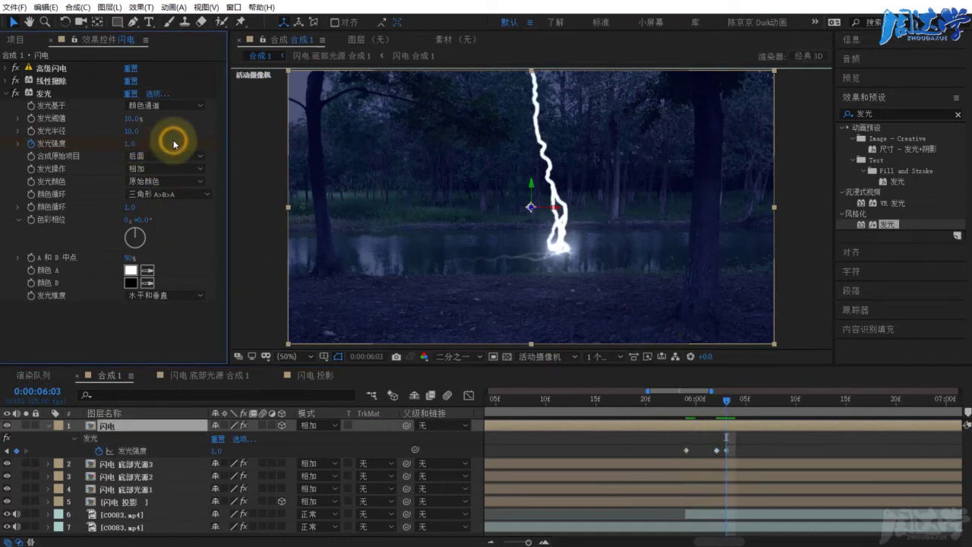
Hold glow intensity 1.0 with a keyframe at 6:06, then drop it to 0 at 6:07.
{"action": "key", "text": "Page_Down"}
{"action": "key", "text": "Page_Down"}
{"action": "key", "text": "Page_Down"}
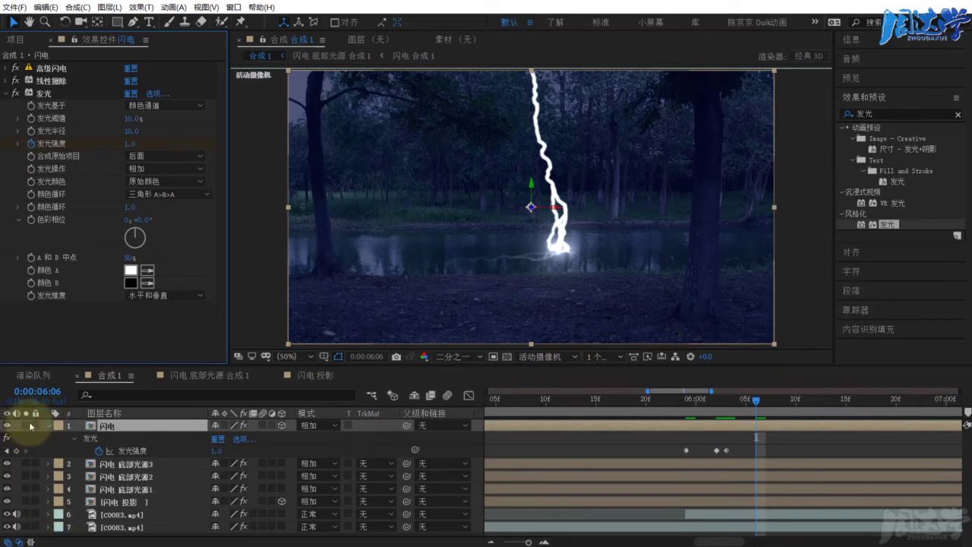
{"action": "left_click", "coordinate": [16, 451]}
{"action": "key", "text": "Page_Down"}
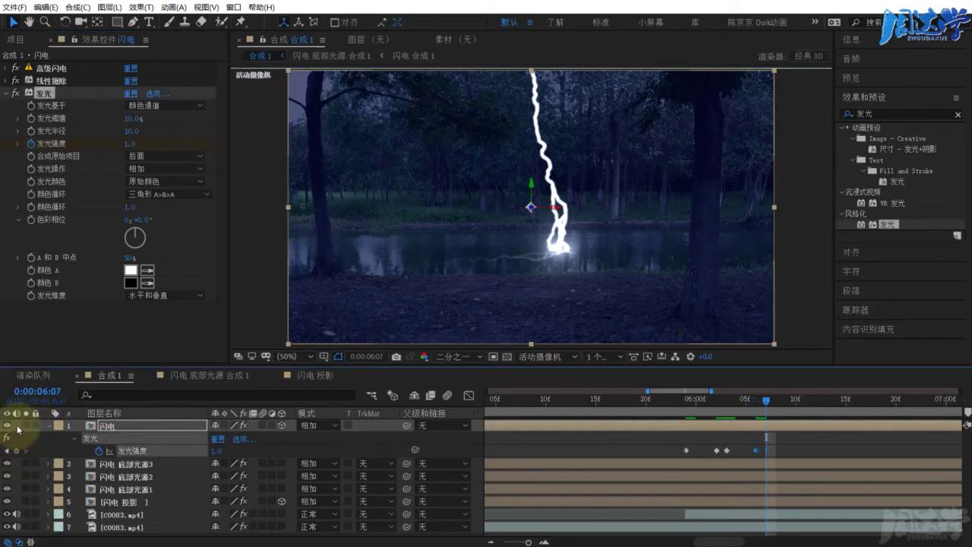
{"action": "left_click", "coordinate": [17, 451]}
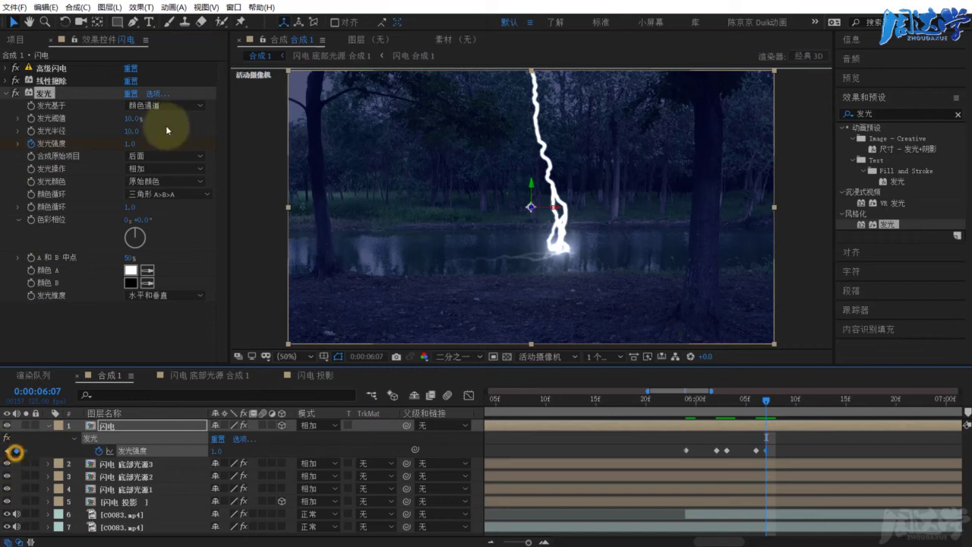
{"action": "left_click", "coordinate": [131, 144]}
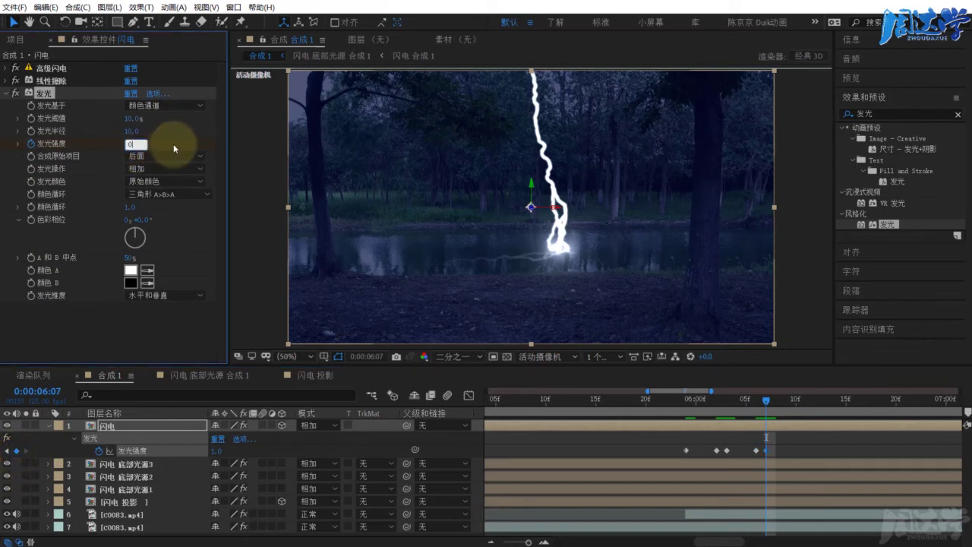
{"action": "type", "text": "0"}
{"action": "key", "text": "Return"}
Review the flash and trim layer 6's footage copy to run from 6:03 to 6:06.
{"action": "mouse_move", "coordinate": [730, 401]}
{"action": "left_mouse_down"}
{"action": "mouse_move", "coordinate": [719, 400]}
{"action": "mouse_move", "coordinate": [765, 401]}
{"action": "left_mouse_up"}
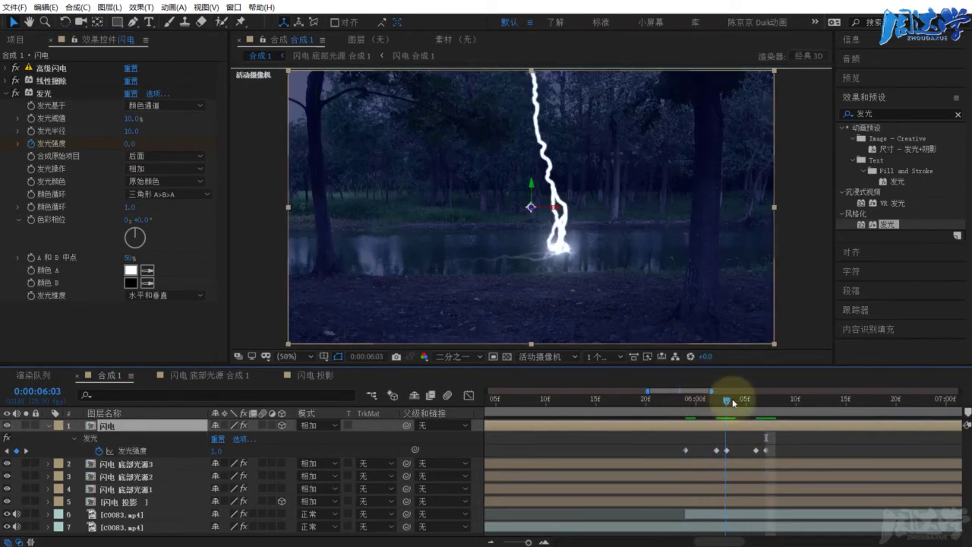
{"action": "mouse_move", "coordinate": [703, 401]}
{"action": "left_mouse_down"}
{"action": "mouse_move", "coordinate": [747, 400]}
{"action": "mouse_move", "coordinate": [727, 399]}
{"action": "left_mouse_up"}
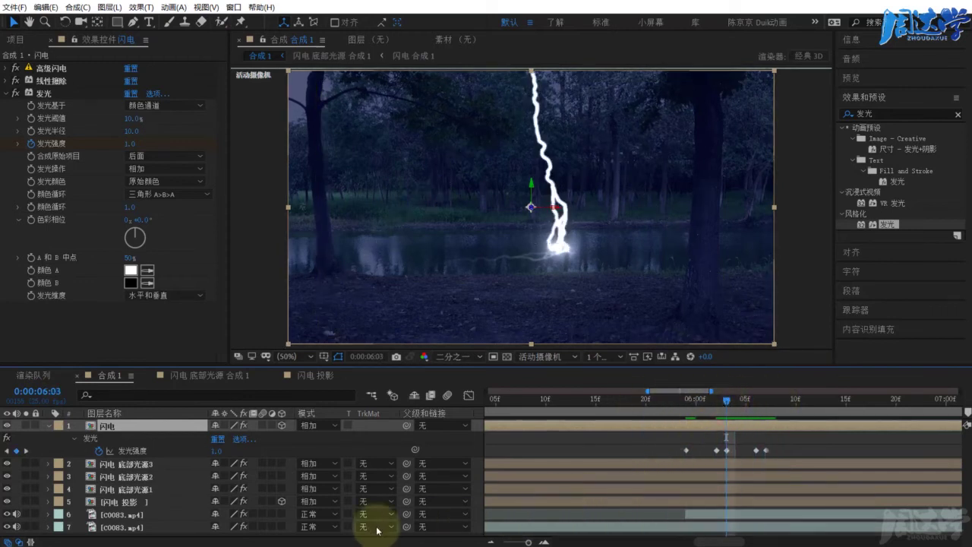
{"action": "left_click", "coordinate": [118, 515]}
{"action": "left_click_drag", "start_coordinate": [685, 515], "coordinate": [724, 514]}
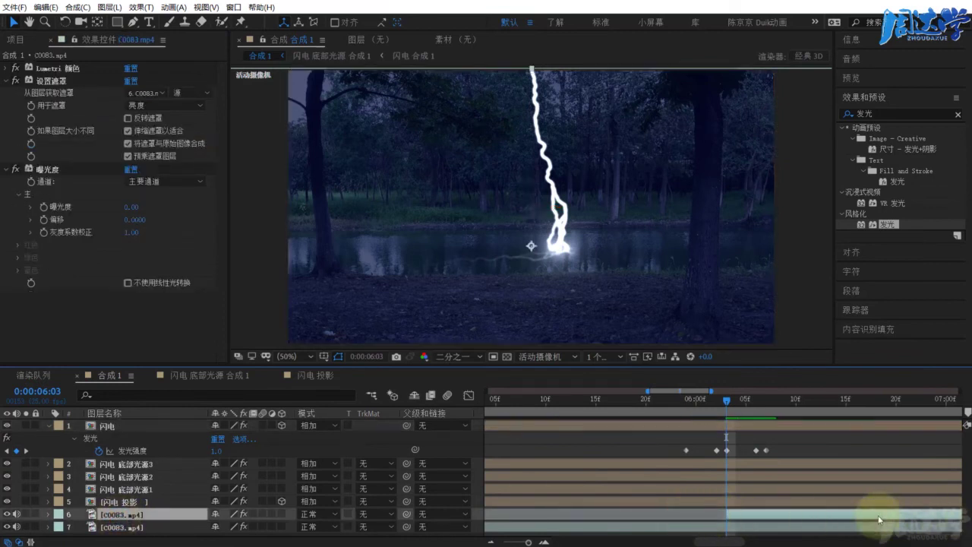
{"action": "left_click_drag", "start_coordinate": [736, 403], "coordinate": [758, 405]}
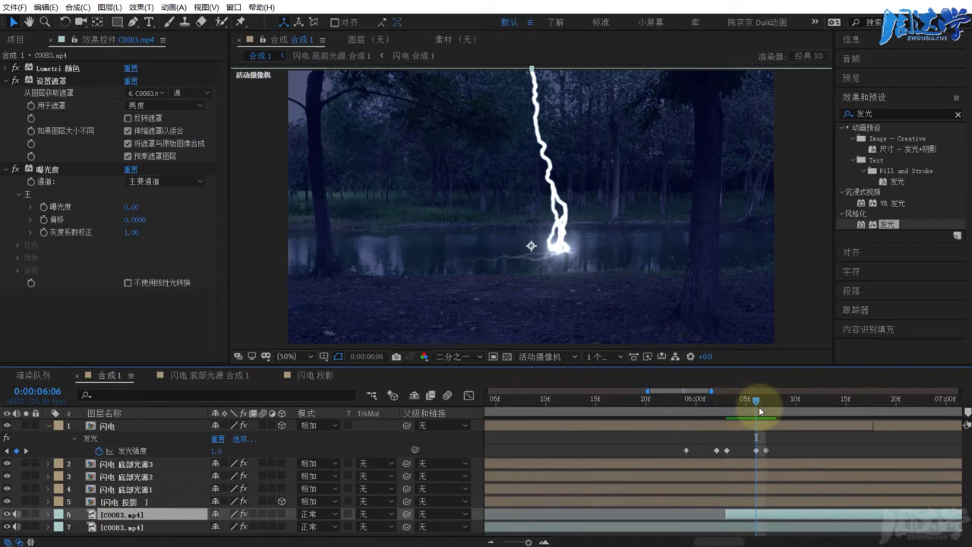
{"action": "key", "text": "alt+bracketright"}
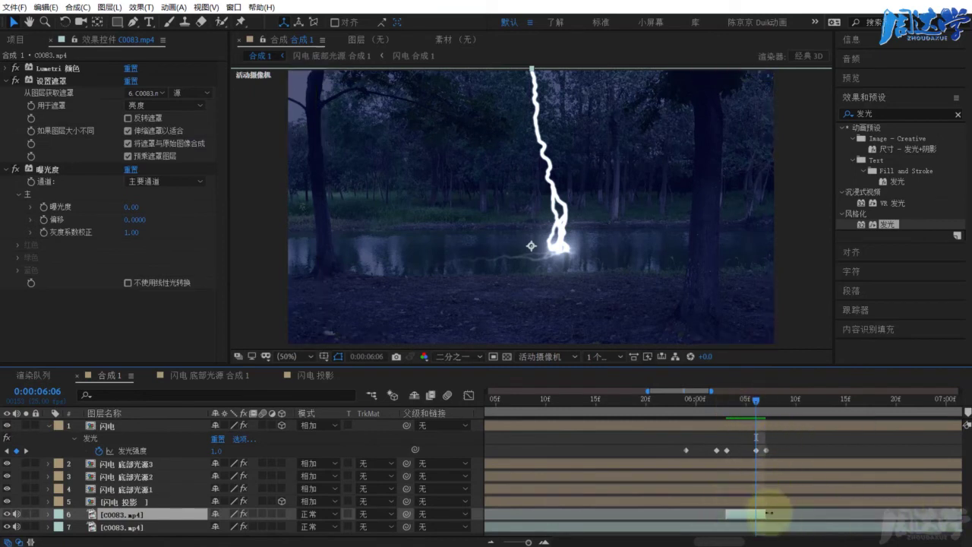
At 6:05, raise layer 6 footage copy's Exposure to 5.19.
{"action": "left_click", "coordinate": [757, 515]}
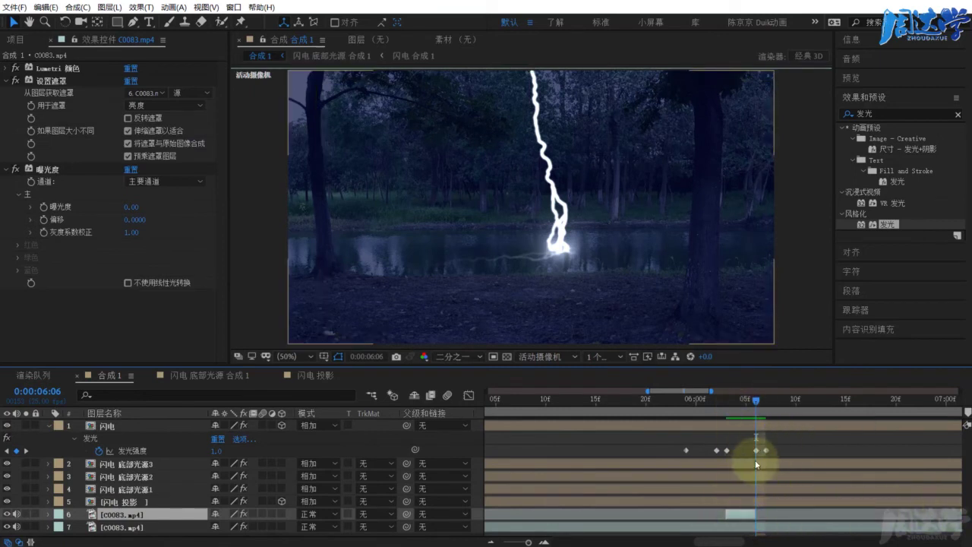
{"action": "left_click", "coordinate": [745, 399]}
{"action": "left_click_drag", "start_coordinate": [130, 207], "coordinate": [439, 197]}
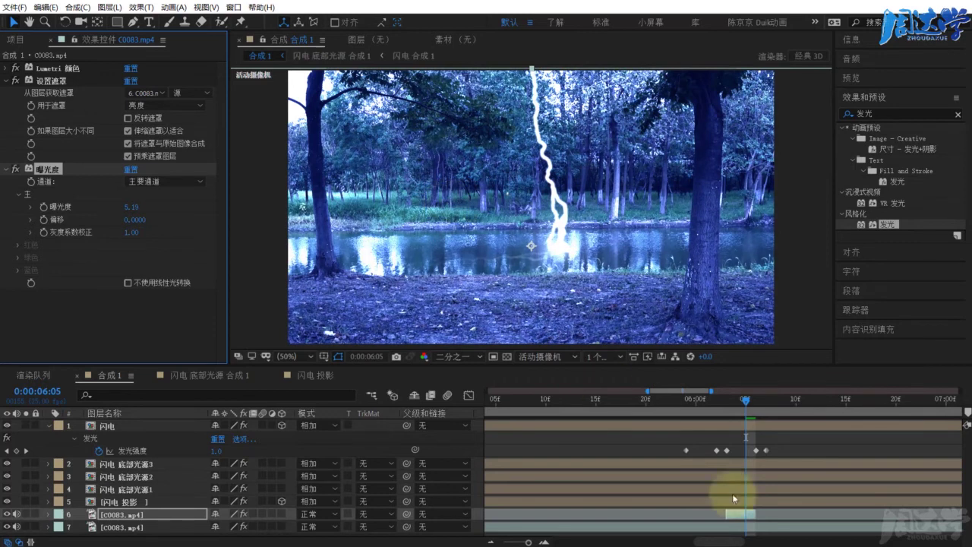
Deselect the copy and move the playhead to 5:21, before the strike.
{"action": "left_click", "coordinate": [716, 444]}
{"action": "scroll", "coordinate": [693, 452], "scroll_direction": "down", "scroll_amount": 3, "text": "alt"}
{"action": "scroll", "coordinate": [692, 452], "scroll_direction": "down", "scroll_amount": 2, "text": "alt"}
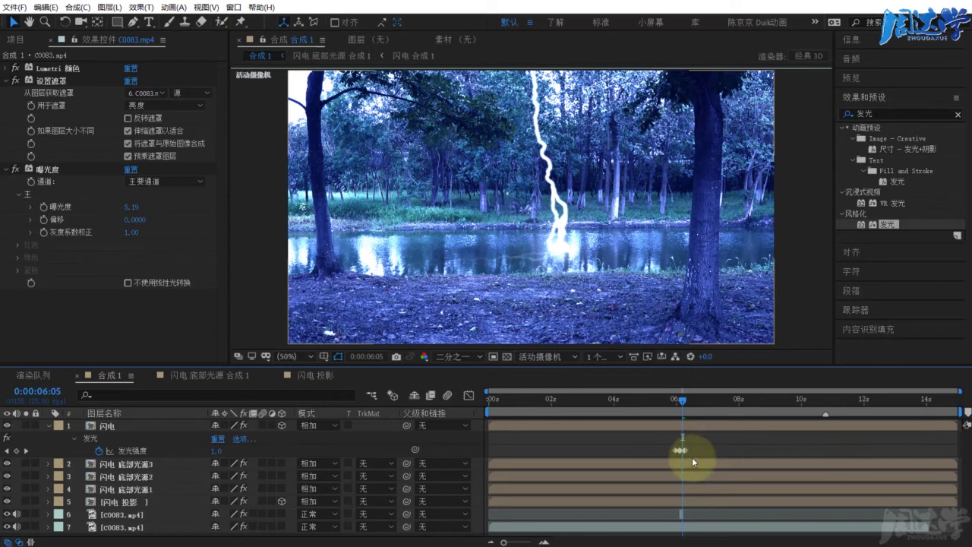
{"action": "left_click", "coordinate": [671, 398]}
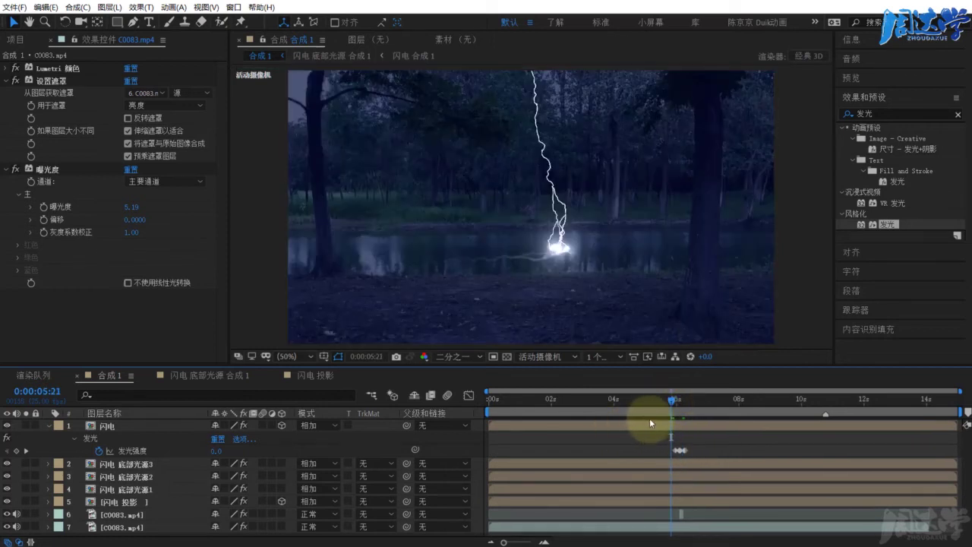
{"action": "left_click", "coordinate": [675, 357]}
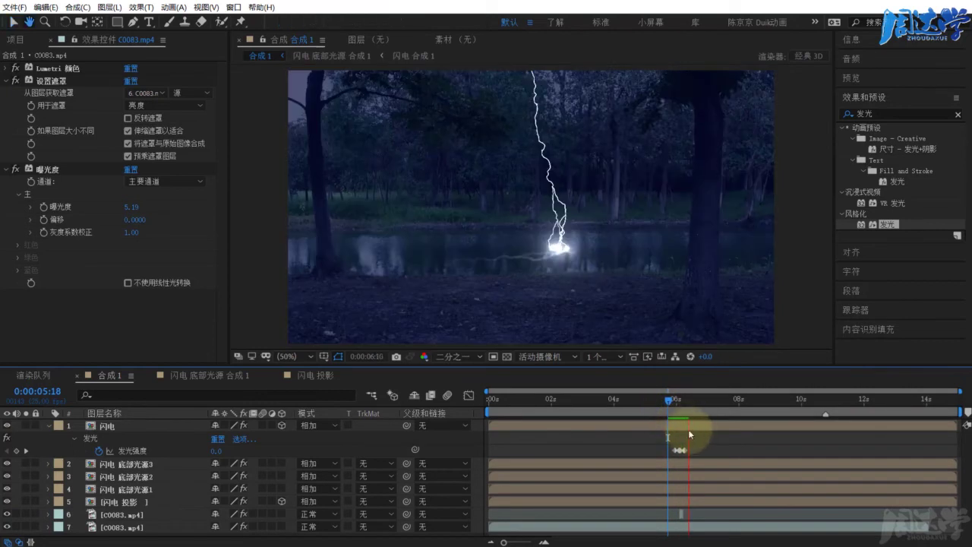
{"action": "mouse_move", "coordinate": [671, 401]}
{"action": "left_mouse_down"}
{"action": "mouse_move", "coordinate": [681, 405]}
{"action": "mouse_move", "coordinate": [655, 408]}
{"action": "mouse_move", "coordinate": [675, 423]}
{"action": "left_mouse_up"}
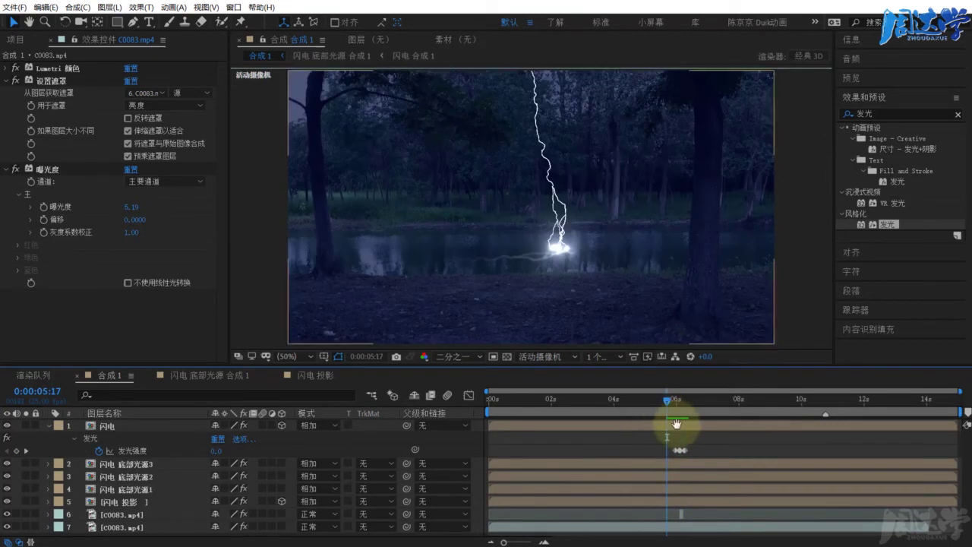
{"action": "left_click_drag", "start_coordinate": [664, 402], "coordinate": [685, 402]}
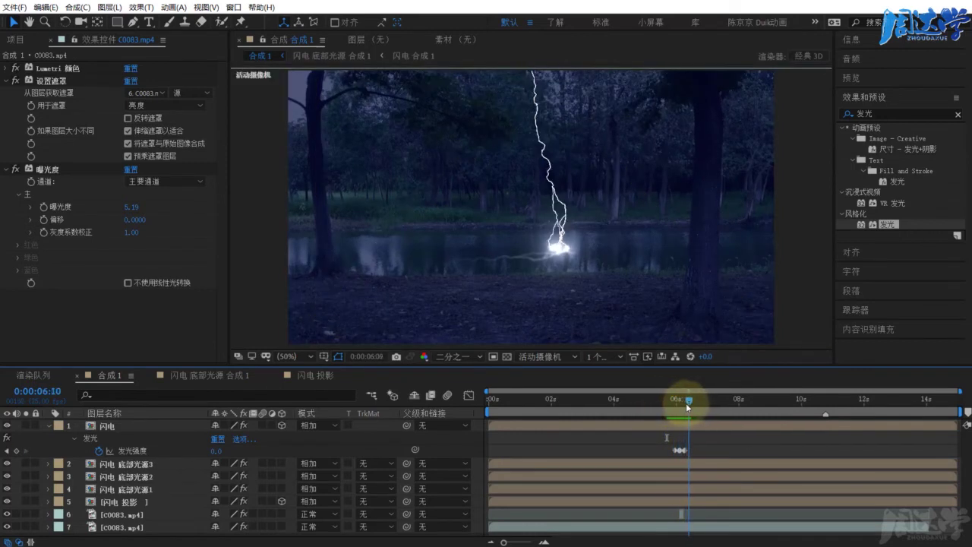
{"action": "key", "text": "equal"}
{"action": "key", "text": "equal"}
{"action": "key", "text": "equal"}
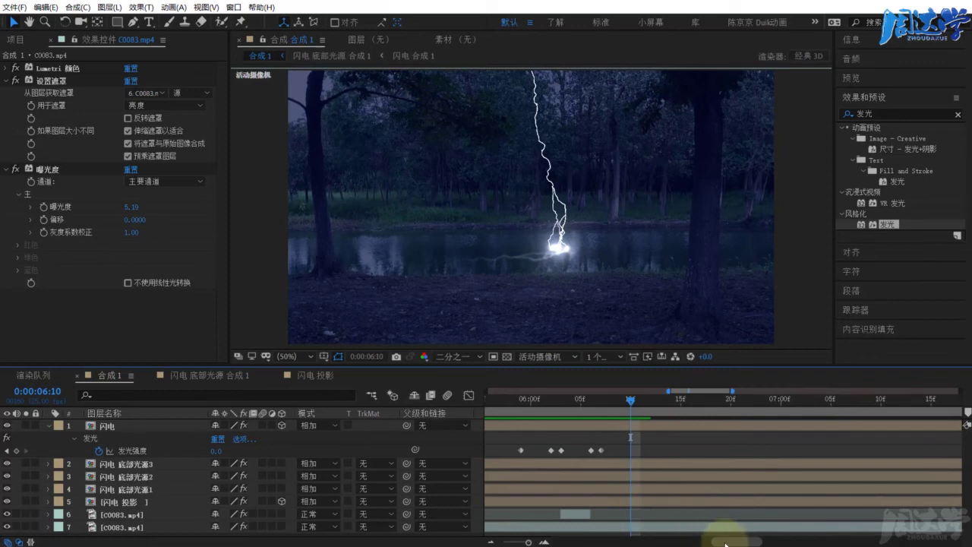
{"action": "left_click_drag", "start_coordinate": [730, 540], "coordinate": [725, 541]}
{"action": "left_click", "coordinate": [634, 400]}
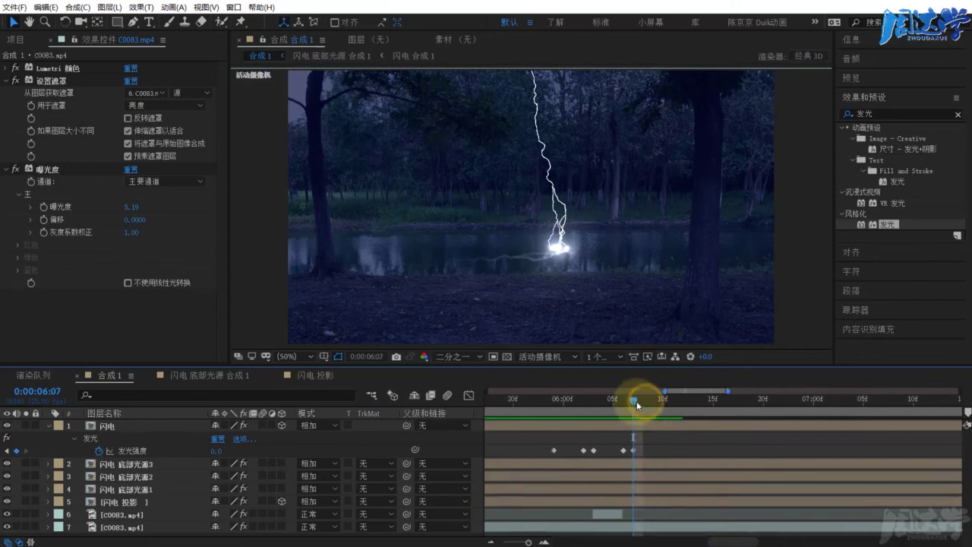
{"action": "key", "text": "space"}
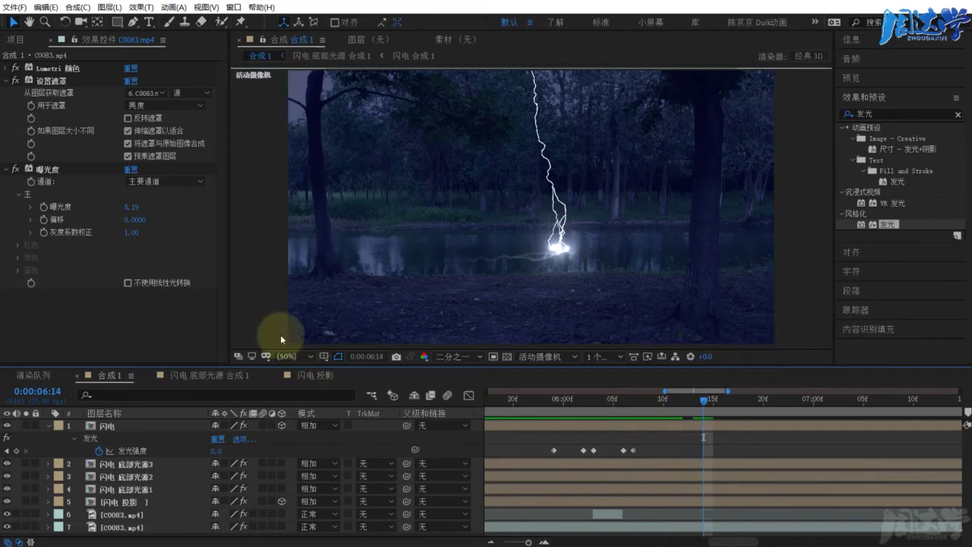
{"action": "left_click", "coordinate": [107, 426]}
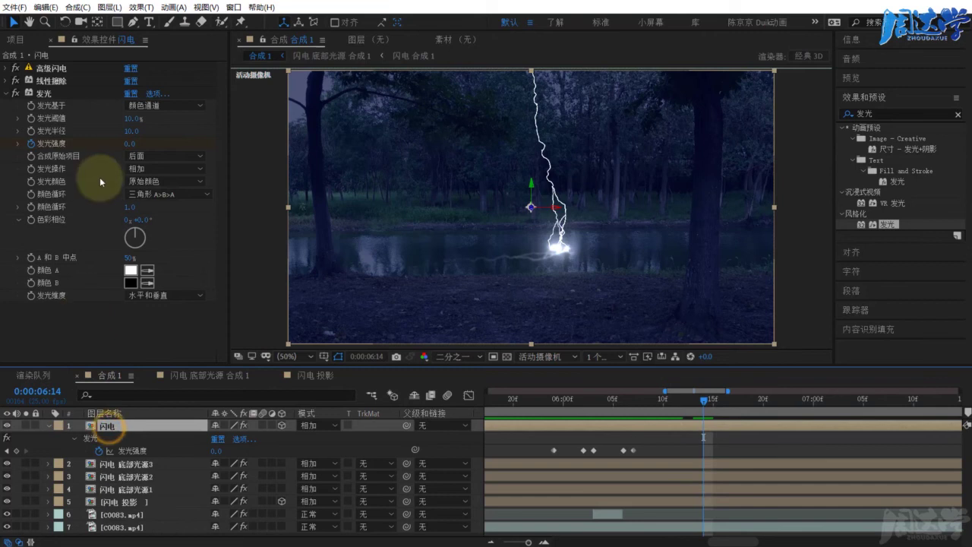
Add Glow Intensity and Glow Radius keyframes on the 闪电 layer and reveal its animated properties.
{"action": "left_click", "coordinate": [16, 450]}
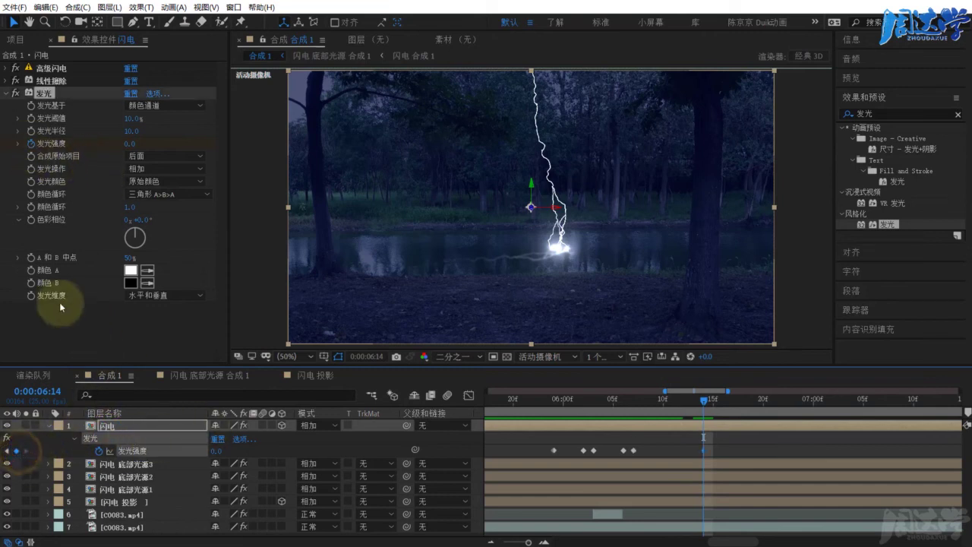
{"action": "left_click", "coordinate": [31, 131]}
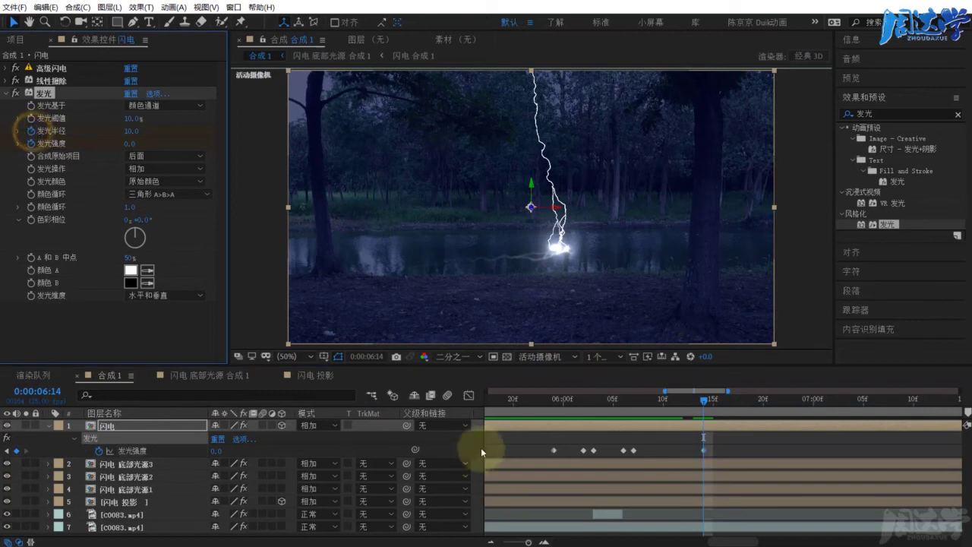
{"action": "left_click", "coordinate": [108, 429]}
{"action": "key", "text": "Return"}
{"action": "key", "text": "Return"}
{"action": "key", "text": "u"}
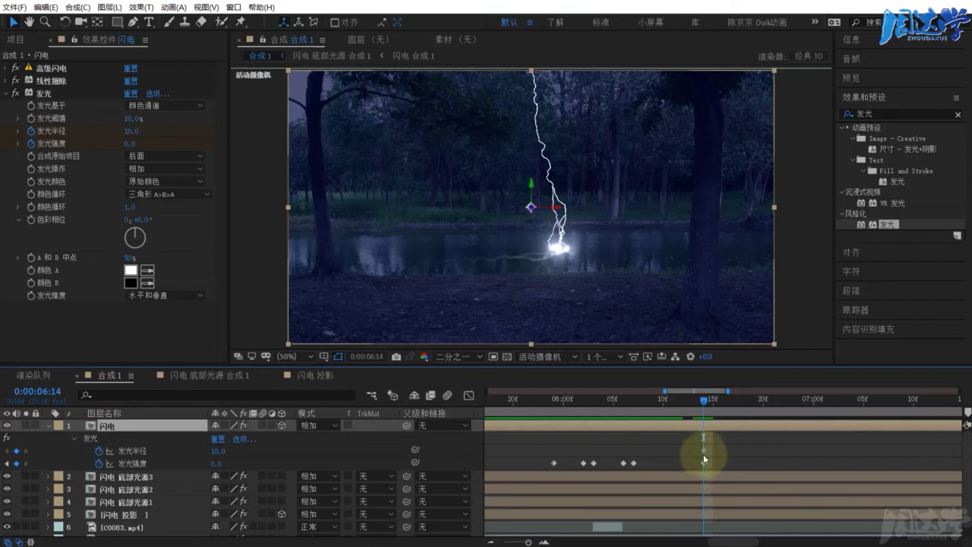
At 6:17 raise Glow Radius to 122 and Intensity to 9.1, then set Radius to 10 at 6:18.
{"action": "key", "text": "Page_Down"}
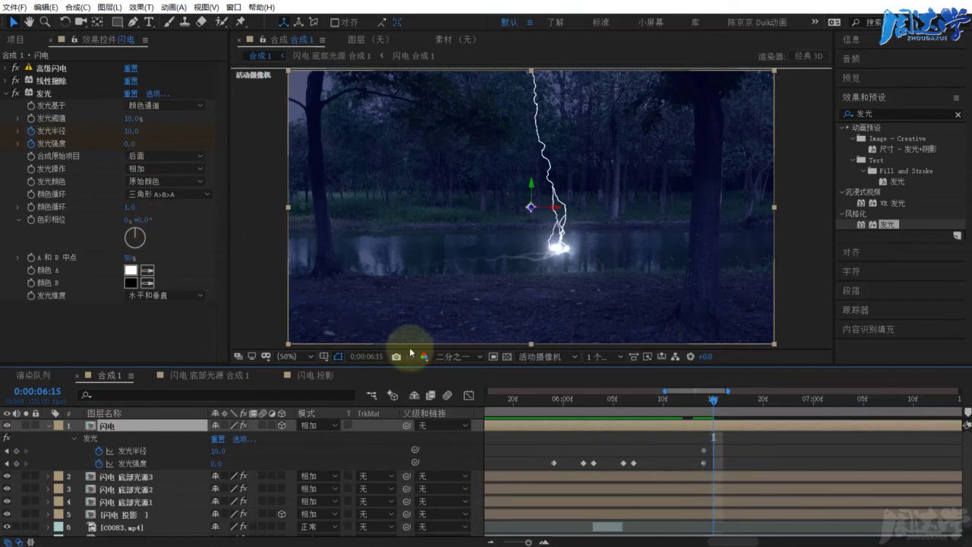
{"action": "key", "text": "Page_Down"}
{"action": "key", "text": "Page_Down"}
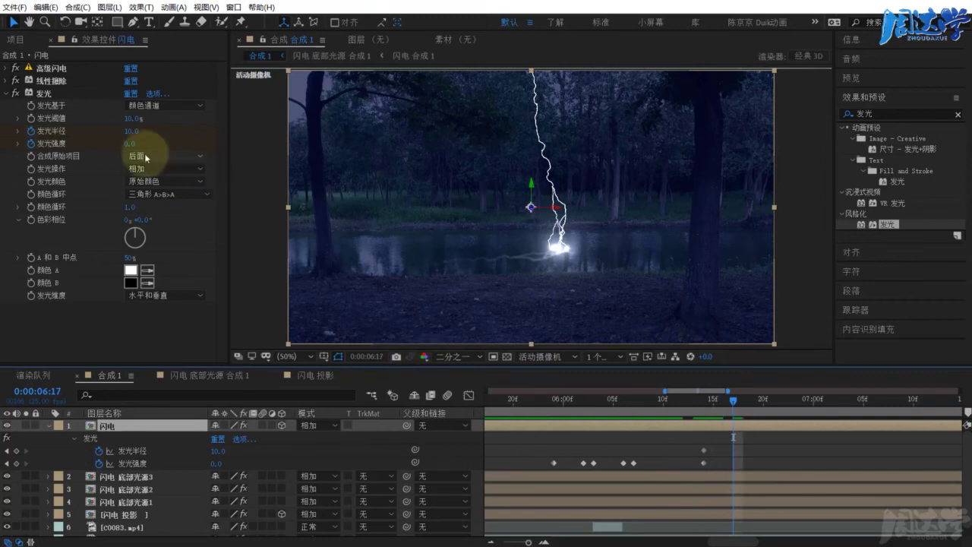
{"action": "left_click_drag", "start_coordinate": [131, 130], "coordinate": [289, 148]}
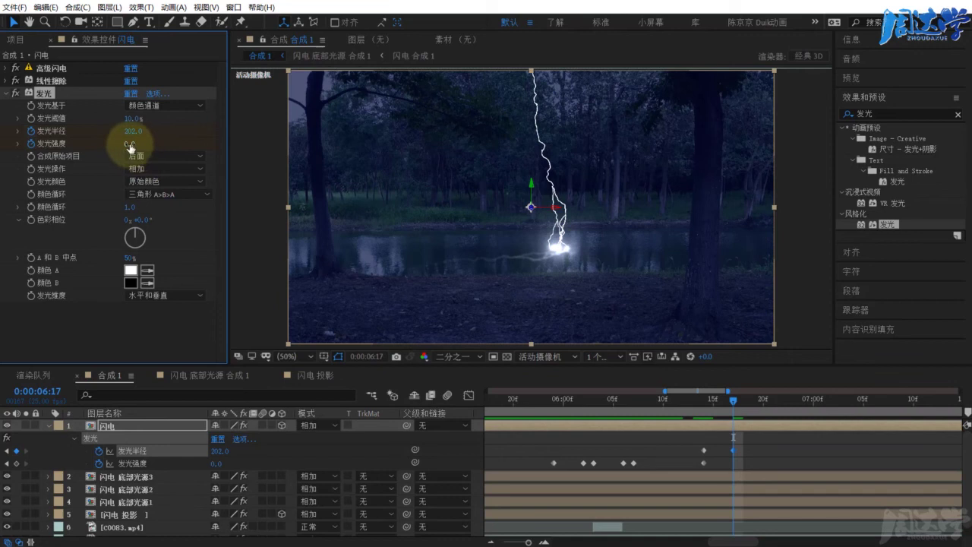
{"action": "mouse_move", "coordinate": [130, 144]}
{"action": "left_mouse_down"}
{"action": "mouse_move", "coordinate": [683, 127]}
{"action": "mouse_move", "coordinate": [901, 158]}
{"action": "mouse_move", "coordinate": [418, 163]}
{"action": "mouse_move", "coordinate": [625, 169]}
{"action": "mouse_move", "coordinate": [435, 186]}
{"action": "mouse_move", "coordinate": [568, 191]}
{"action": "mouse_move", "coordinate": [402, 205]}
{"action": "mouse_move", "coordinate": [694, 200]}
{"action": "left_mouse_up"}
{"action": "mouse_move", "coordinate": [127, 141]}
{"action": "left_mouse_down"}
{"action": "mouse_move", "coordinate": [256, 142]}
{"action": "mouse_move", "coordinate": [82, 141]}
{"action": "mouse_move", "coordinate": [229, 156]}
{"action": "mouse_move", "coordinate": [691, 156]}
{"action": "mouse_move", "coordinate": [80, 162]}
{"action": "left_mouse_up"}
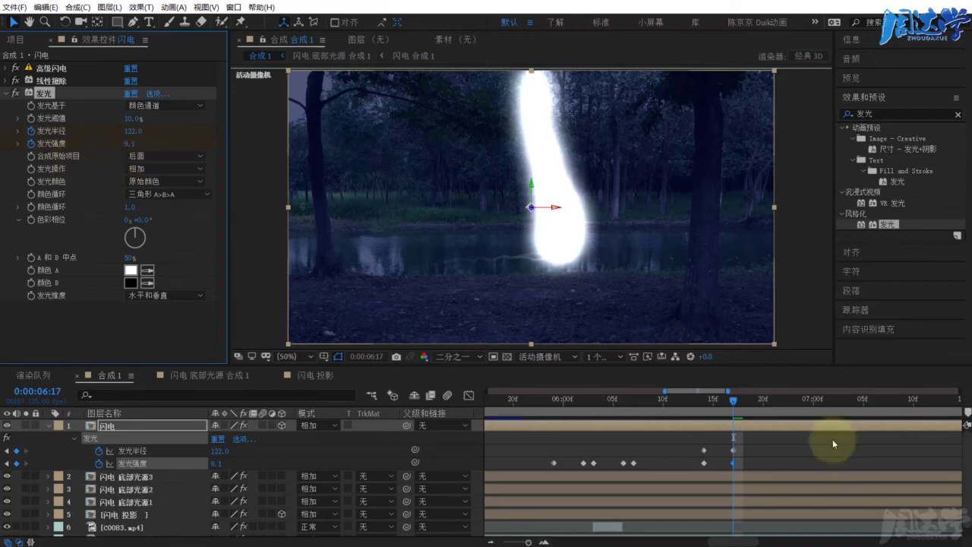
{"action": "key", "text": "Page_Down"}
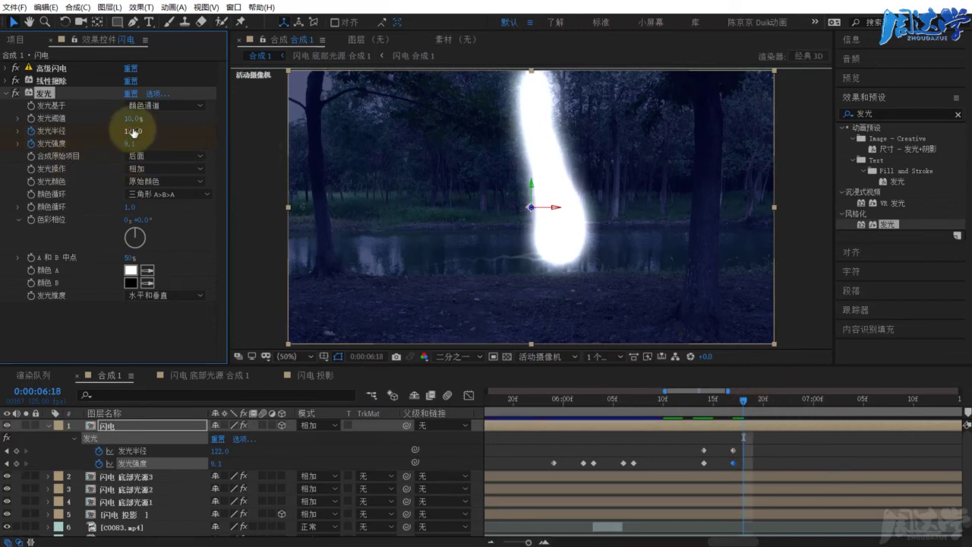
{"action": "type", "text": "10"}
{"action": "left_click", "coordinate": [133, 143]}
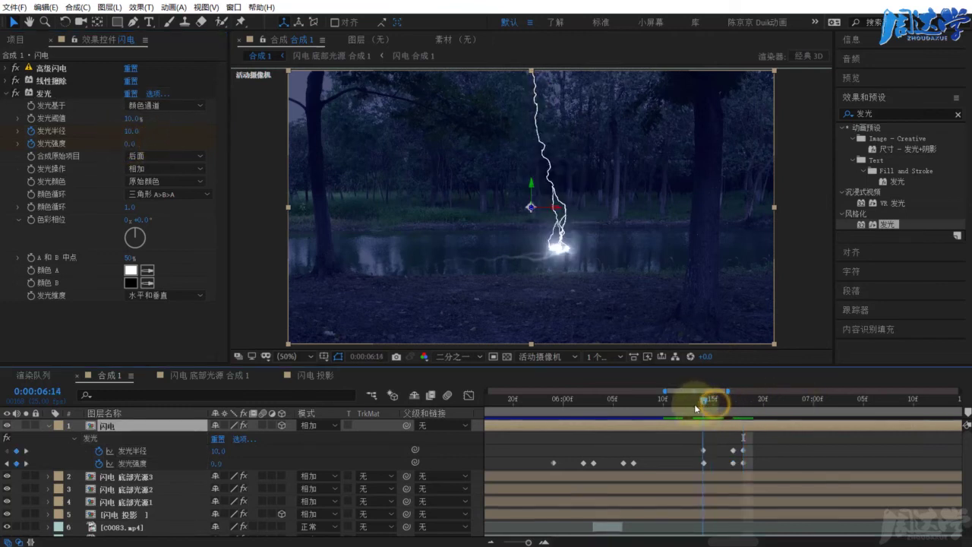
Preview the strike, then slide the short lake flash clip to line up with the glow keyframe.
{"action": "key", "text": "space"}
{"action": "mouse_move", "coordinate": [719, 408]}
{"action": "left_mouse_down"}
{"action": "mouse_move", "coordinate": [754, 405]}
{"action": "mouse_move", "coordinate": [703, 403]}
{"action": "left_mouse_up"}
{"action": "scroll", "coordinate": [575, 455], "scroll_direction": "down", "scroll_amount": 1}
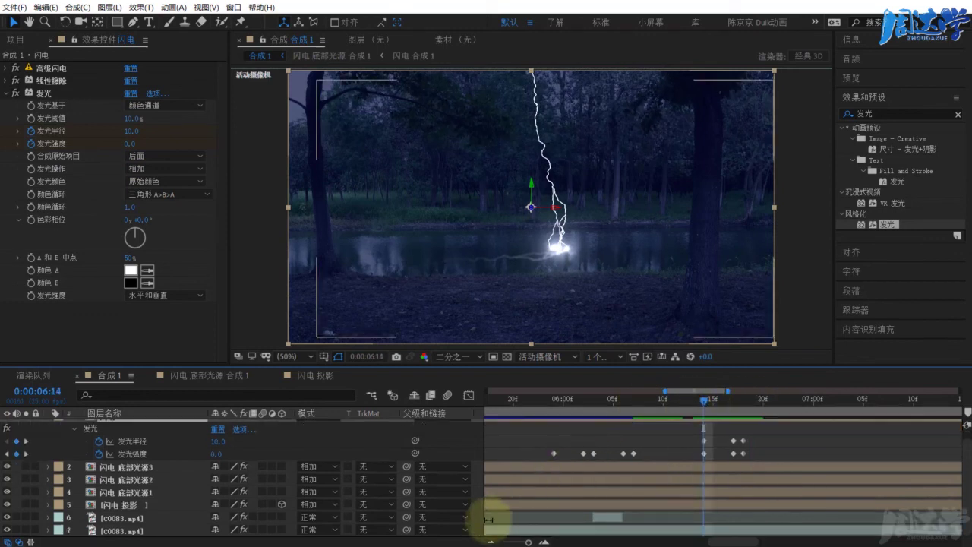
{"action": "left_click", "coordinate": [129, 519]}
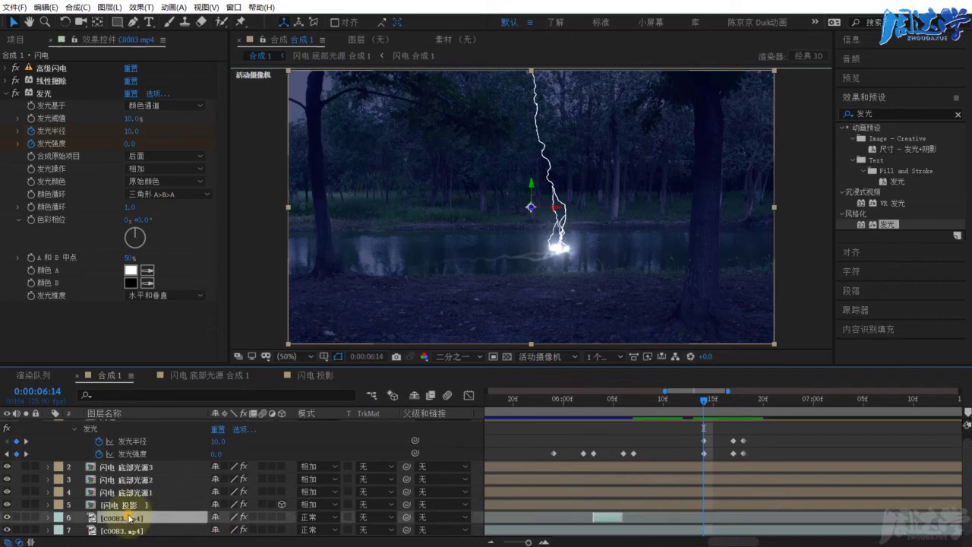
{"action": "left_click", "coordinate": [605, 518]}
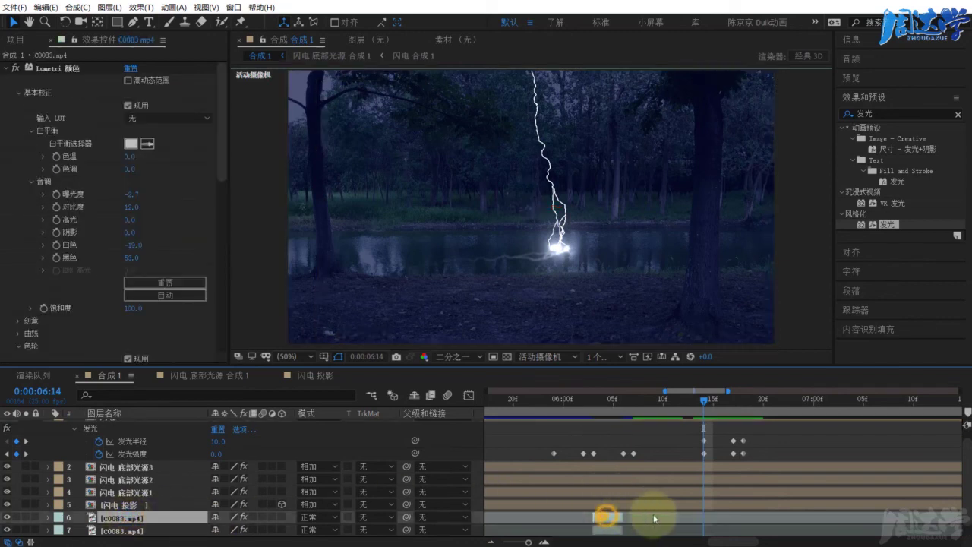
{"action": "left_click_drag", "start_coordinate": [654, 519], "coordinate": [723, 517]}
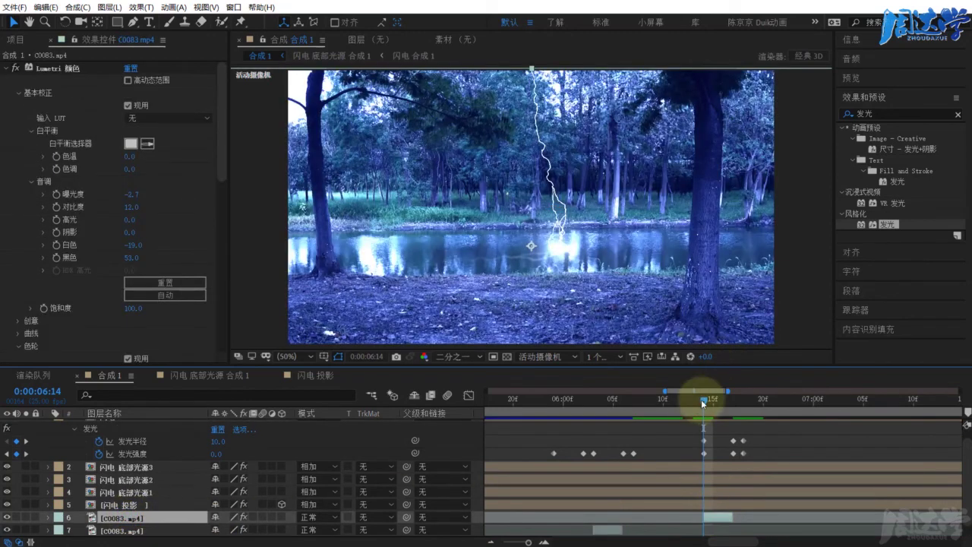
Scrub through the flash timing and select the second flash clip at the earlier flash moment.
{"action": "left_click_drag", "start_coordinate": [701, 400], "coordinate": [694, 404]}
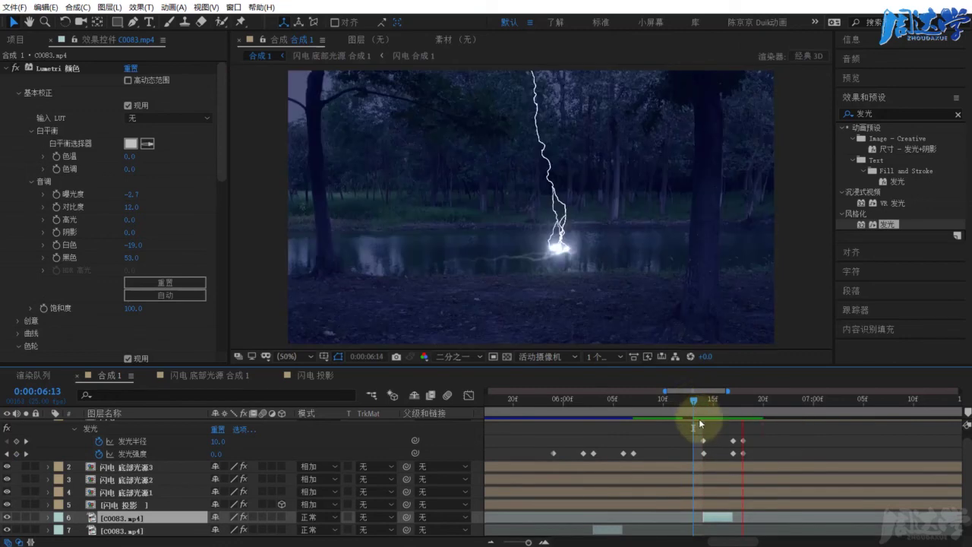
{"action": "key", "text": "Page_Down"}
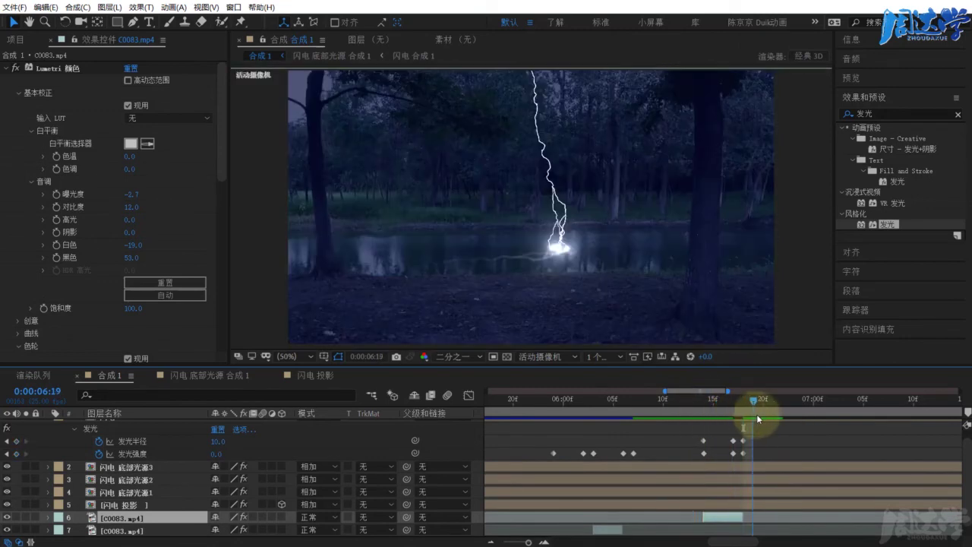
{"action": "left_click_drag", "start_coordinate": [721, 410], "coordinate": [768, 415]}
{"action": "mouse_move", "coordinate": [698, 422]}
{"action": "left_mouse_down"}
{"action": "mouse_move", "coordinate": [643, 421]}
{"action": "mouse_move", "coordinate": [758, 411]}
{"action": "left_mouse_up"}
{"action": "left_click", "coordinate": [605, 401]}
{"action": "key", "text": "ctrl+Down"}
{"action": "mouse_move", "coordinate": [605, 403]}
{"action": "left_mouse_down"}
{"action": "mouse_move", "coordinate": [562, 403]}
{"action": "mouse_move", "coordinate": [562, 416]}
{"action": "mouse_move", "coordinate": [604, 417]}
{"action": "left_mouse_up"}
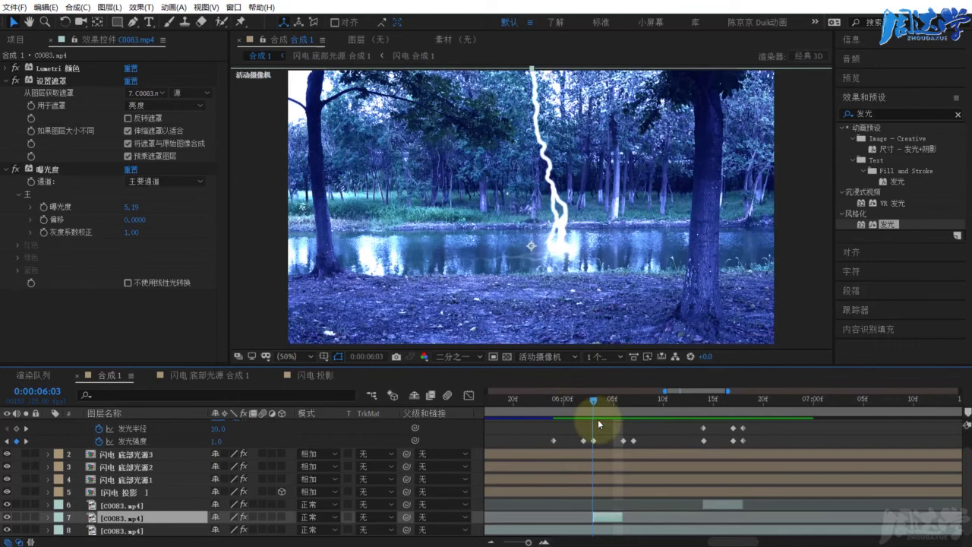
Turn off Lumetri on the earlier flash clip and lower its Exposure to 2.68.
{"action": "left_click", "coordinate": [607, 518]}
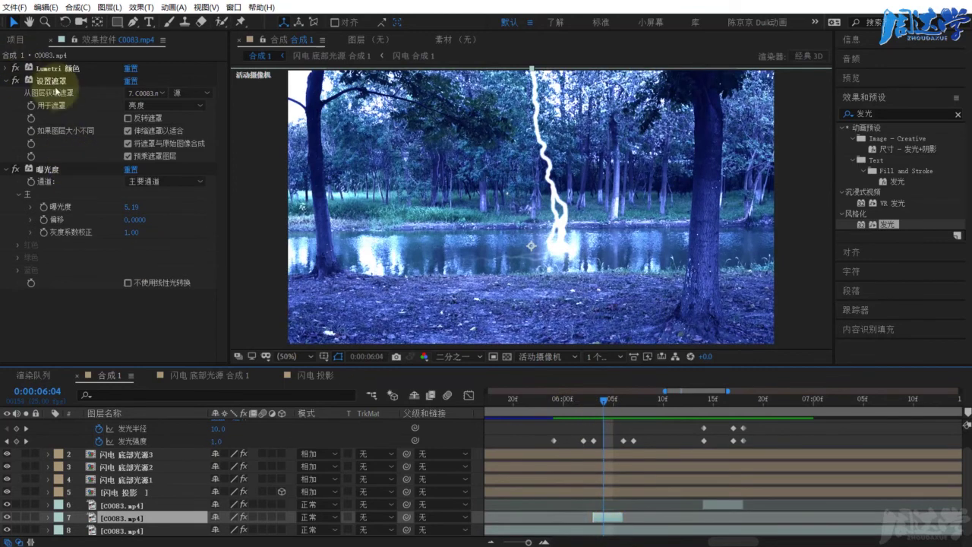
{"action": "left_click", "coordinate": [15, 68]}
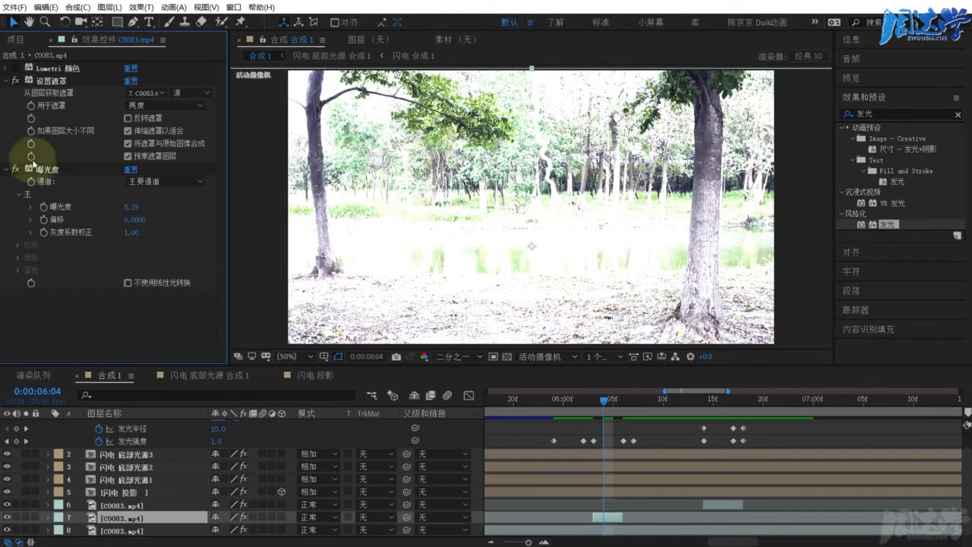
{"action": "left_click_drag", "start_coordinate": [133, 211], "coordinate": [12, 219]}
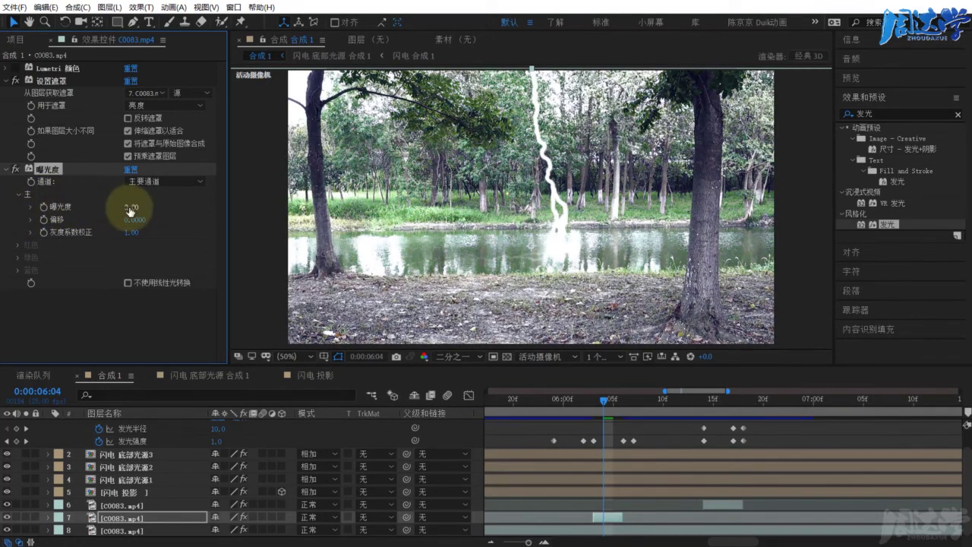
{"action": "left_click_drag", "start_coordinate": [130, 211], "coordinate": [155, 205]}
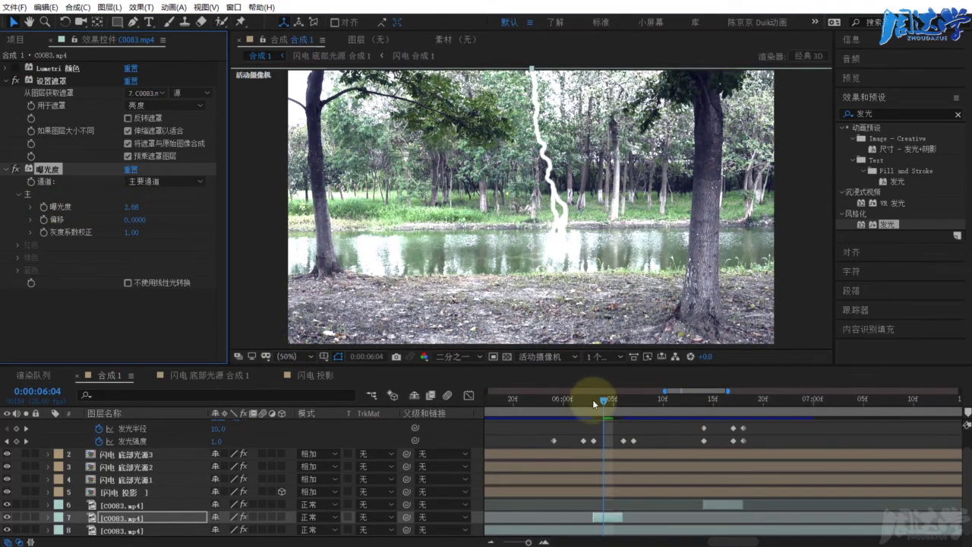
{"action": "mouse_move", "coordinate": [594, 404]}
{"action": "left_mouse_down"}
{"action": "mouse_move", "coordinate": [584, 403]}
{"action": "mouse_move", "coordinate": [618, 410]}
{"action": "mouse_move", "coordinate": [562, 419]}
{"action": "mouse_move", "coordinate": [573, 408]}
{"action": "mouse_move", "coordinate": [717, 413]}
{"action": "left_mouse_up"}
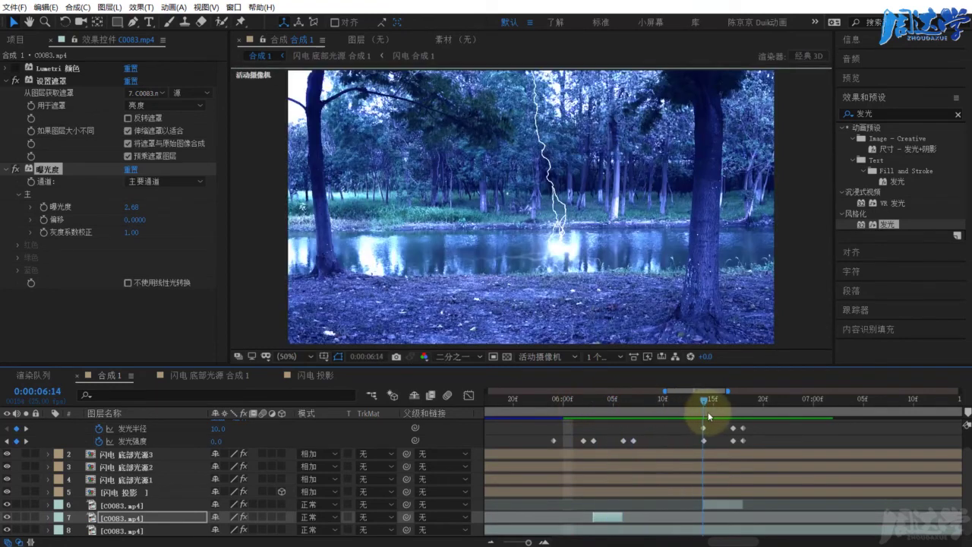
Turn off Lumetri on the other flash clip and lower its Exposure to about 4.38.
{"action": "left_click", "coordinate": [719, 504]}
{"action": "left_click", "coordinate": [7, 69]}
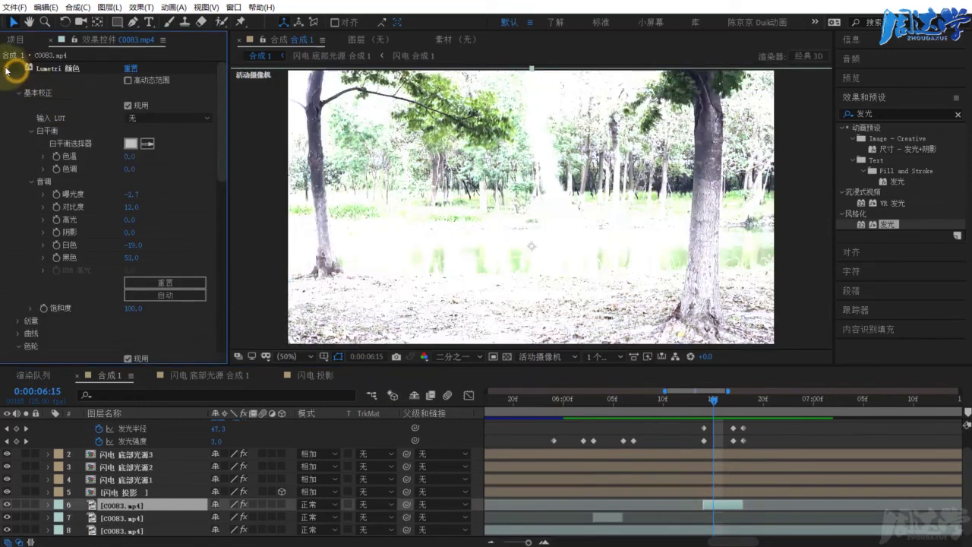
{"action": "left_click", "coordinate": [7, 70]}
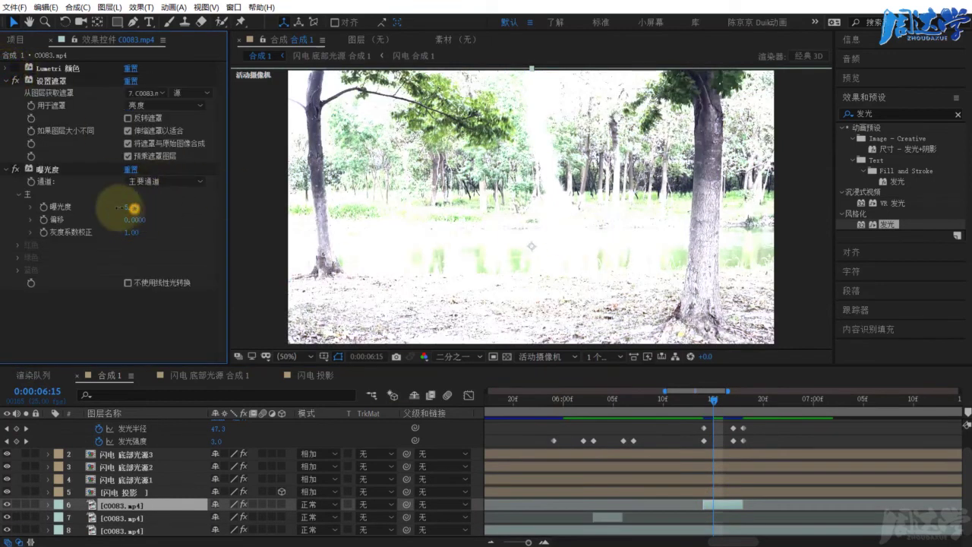
{"action": "left_click_drag", "start_coordinate": [133, 208], "coordinate": [61, 207]}
{"action": "mouse_move", "coordinate": [721, 413]}
{"action": "left_mouse_down"}
{"action": "mouse_move", "coordinate": [724, 403]}
{"action": "mouse_move", "coordinate": [752, 407]}
{"action": "mouse_move", "coordinate": [589, 413]}
{"action": "left_mouse_up"}
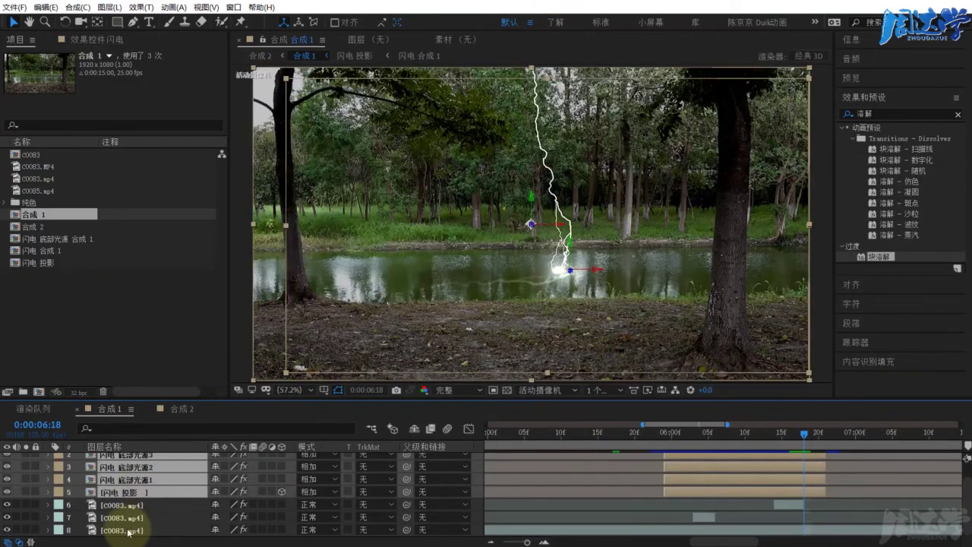
Disable the background's blue Lumetri Color and darken its Lumetri Color 2 RGB curve endpoints.
{"action": "left_click", "coordinate": [127, 531]}
{"action": "left_click", "coordinate": [88, 42]}
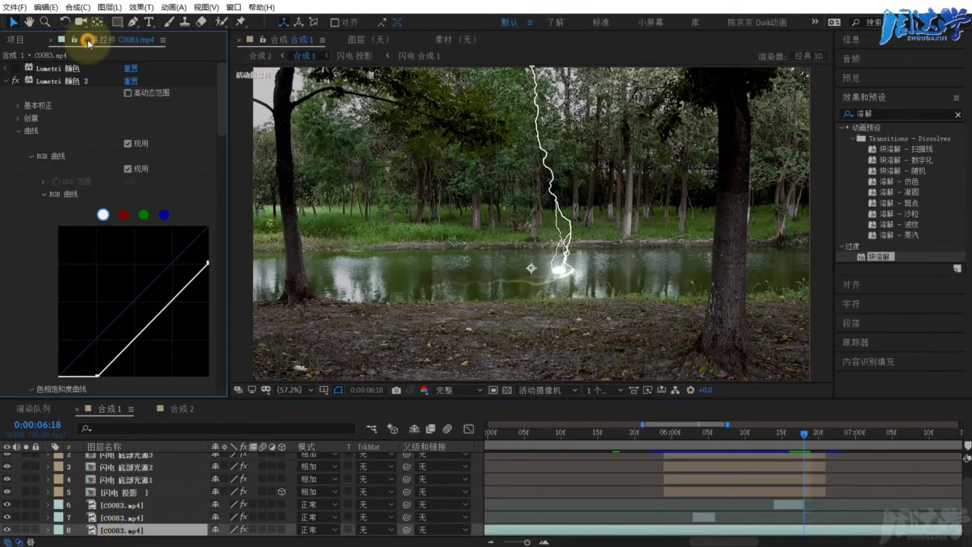
{"action": "left_click", "coordinate": [15, 81]}
{"action": "left_click", "coordinate": [15, 69]}
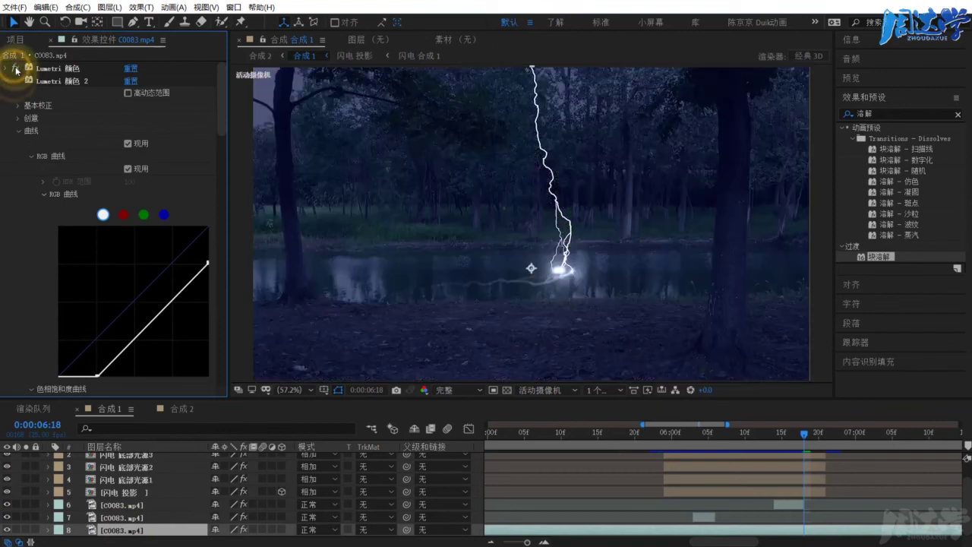
{"action": "left_click", "coordinate": [16, 69]}
{"action": "left_click", "coordinate": [15, 80]}
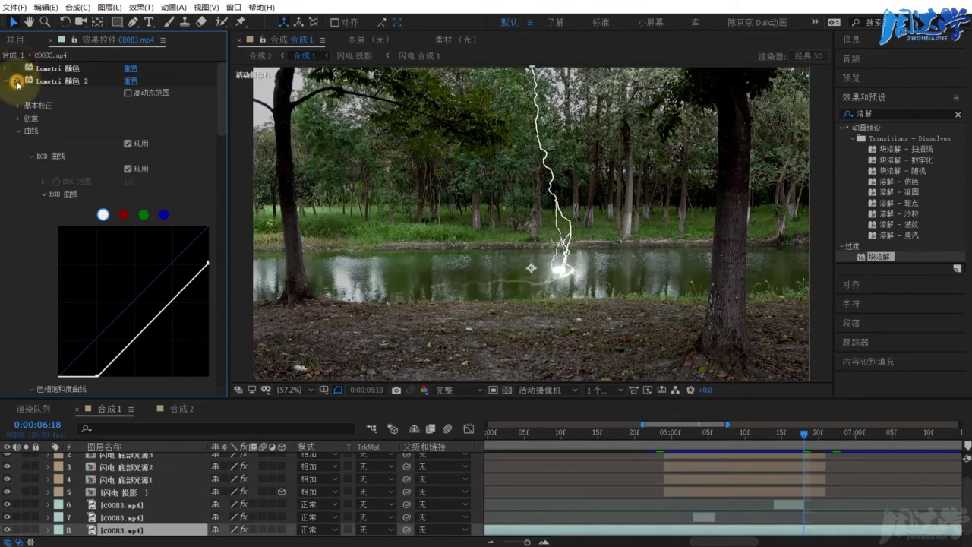
{"action": "left_click_drag", "start_coordinate": [221, 105], "coordinate": [226, 131]}
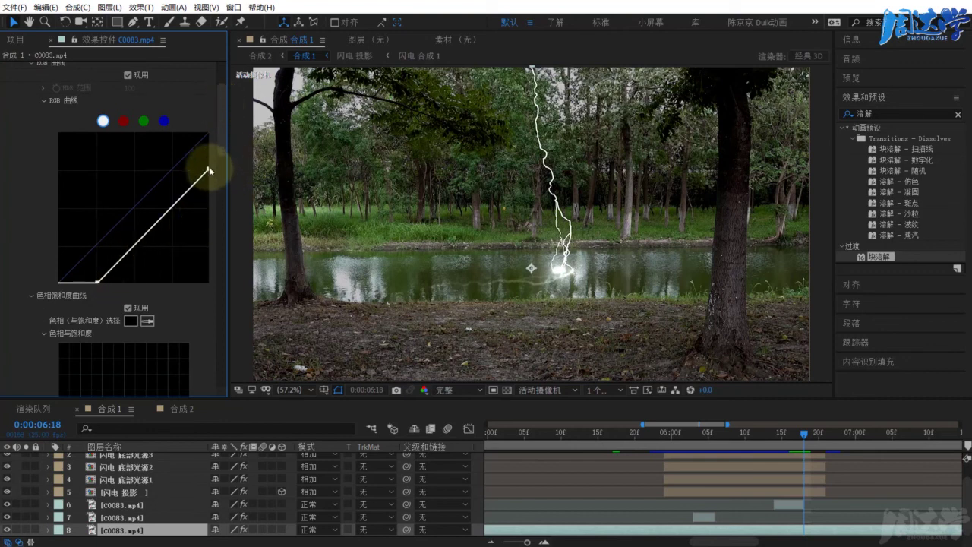
{"action": "left_click_drag", "start_coordinate": [210, 172], "coordinate": [208, 183]}
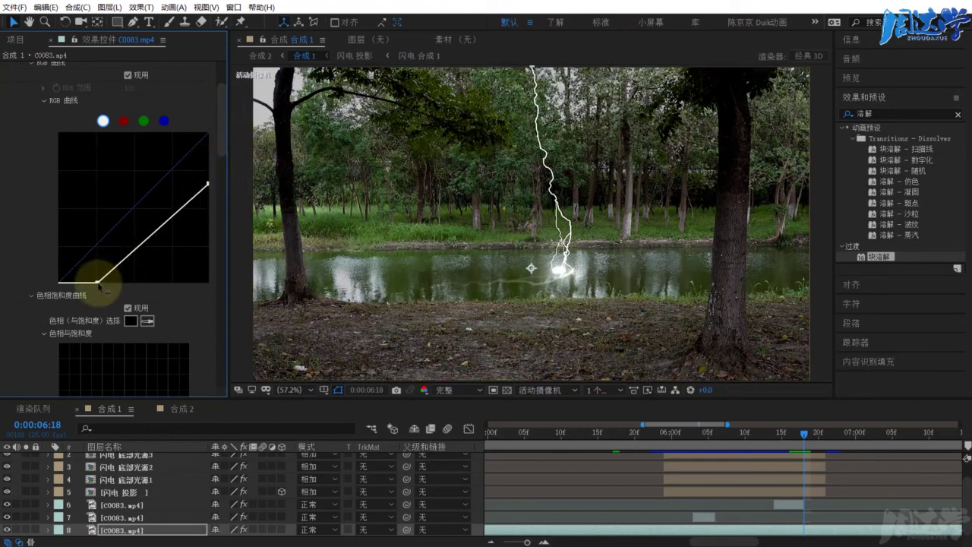
{"action": "left_click_drag", "start_coordinate": [97, 284], "coordinate": [108, 285]}
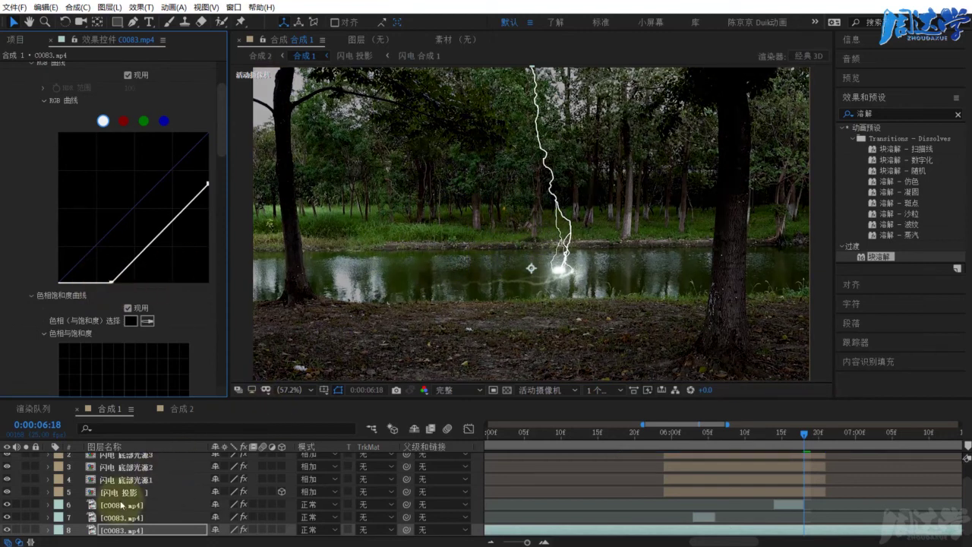
{"action": "scroll", "coordinate": [122, 501], "scroll_direction": "up", "scroll_amount": 1}
Trim the three 闪电 底部光源 layers and 闪电 投影 to end at 0:00:06:18.
{"action": "left_click", "coordinate": [670, 434]}
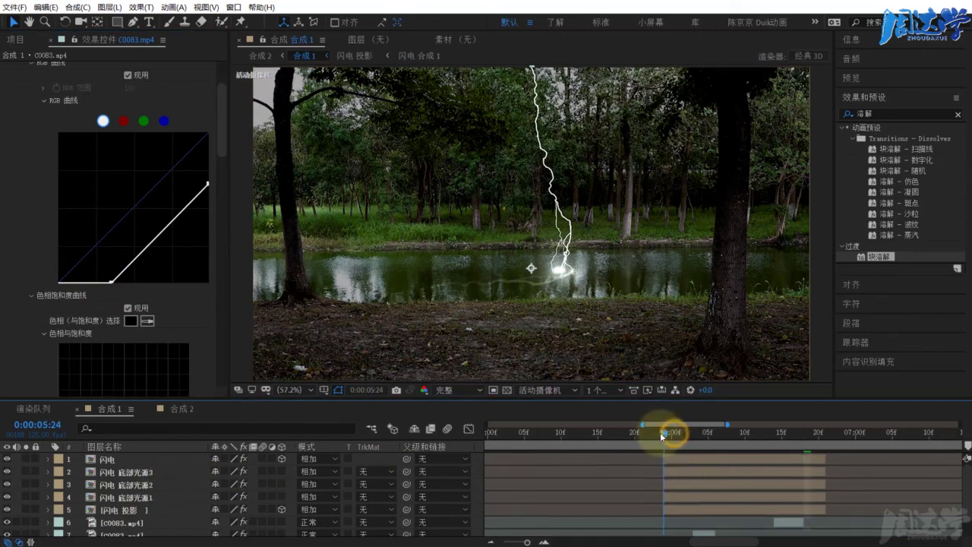
{"action": "left_click", "coordinate": [660, 434]}
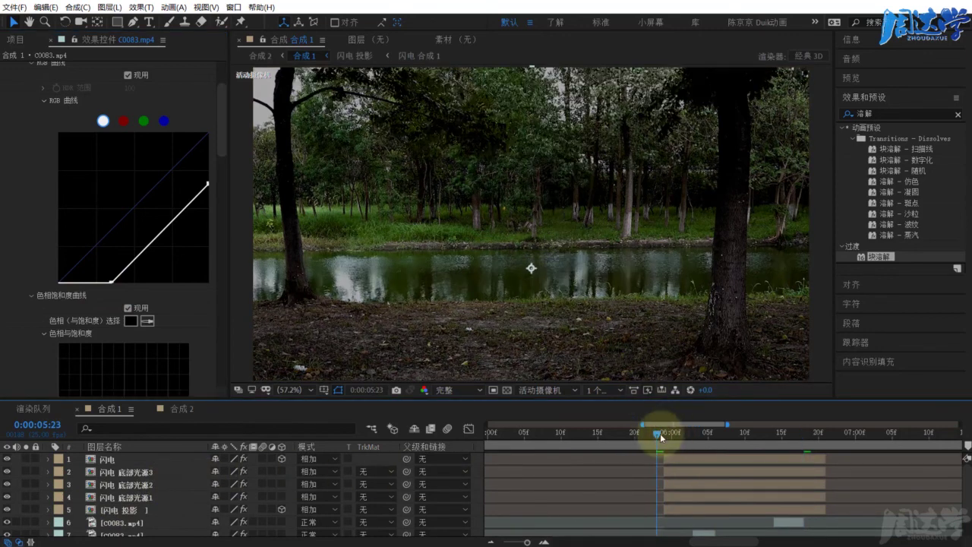
{"action": "key", "text": "Page_Down"}
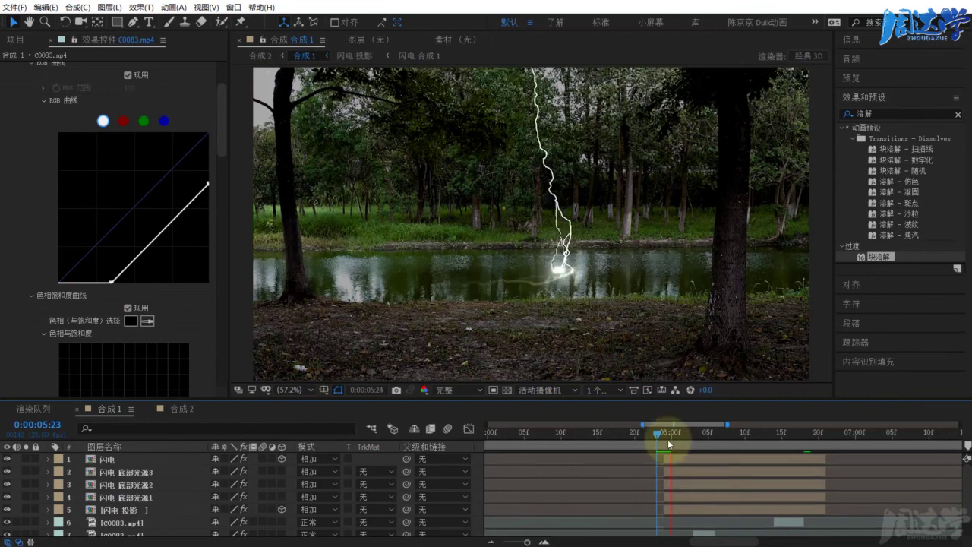
{"action": "left_click_drag", "start_coordinate": [678, 447], "coordinate": [790, 439]}
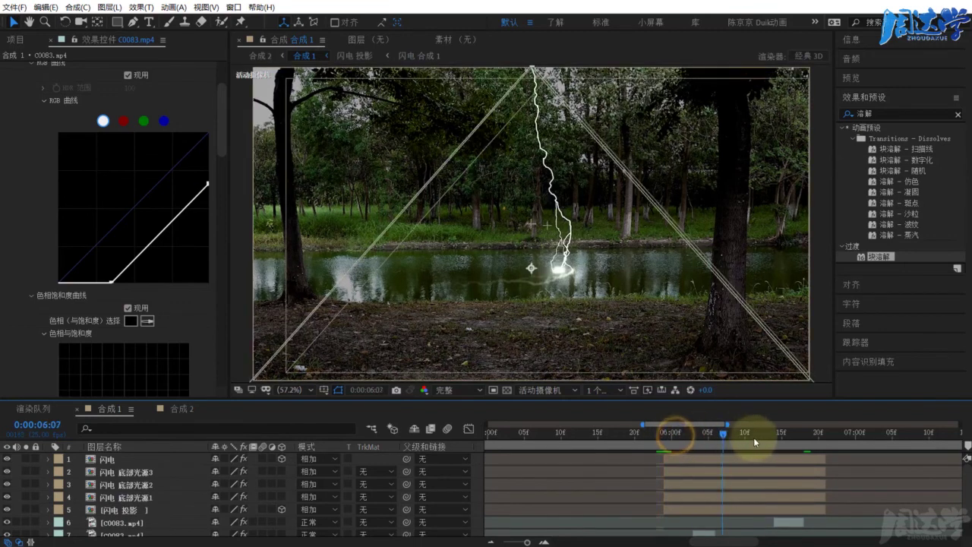
{"action": "key", "text": "Page_Down"}
{"action": "key", "text": "Page_Down"}
{"action": "left_click", "coordinate": [122, 509]}
{"action": "left_click", "coordinate": [122, 471], "text": "shift"}
{"action": "key", "text": "alt+bracketright"}
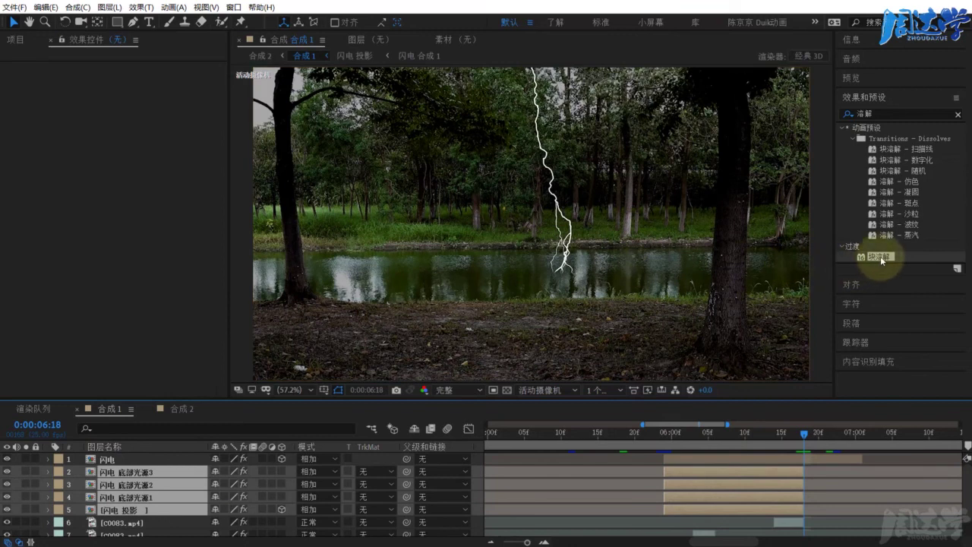
Apply 块溶解 to the 闪电 layer and keyframe Transition Completion to 100% at 0:00:07:00.
{"action": "left_click_drag", "start_coordinate": [880, 255], "coordinate": [734, 456]}
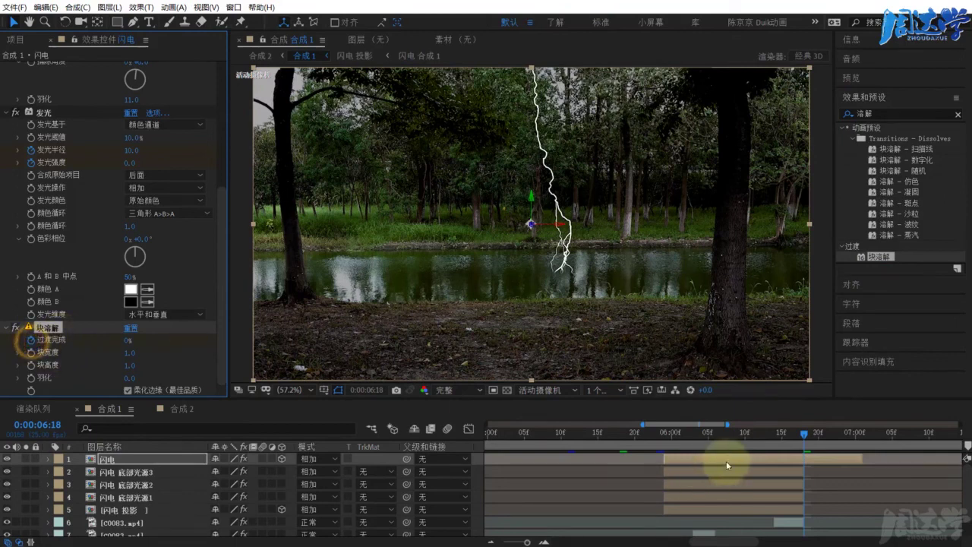
{"action": "left_click_drag", "start_coordinate": [806, 434], "coordinate": [838, 434]}
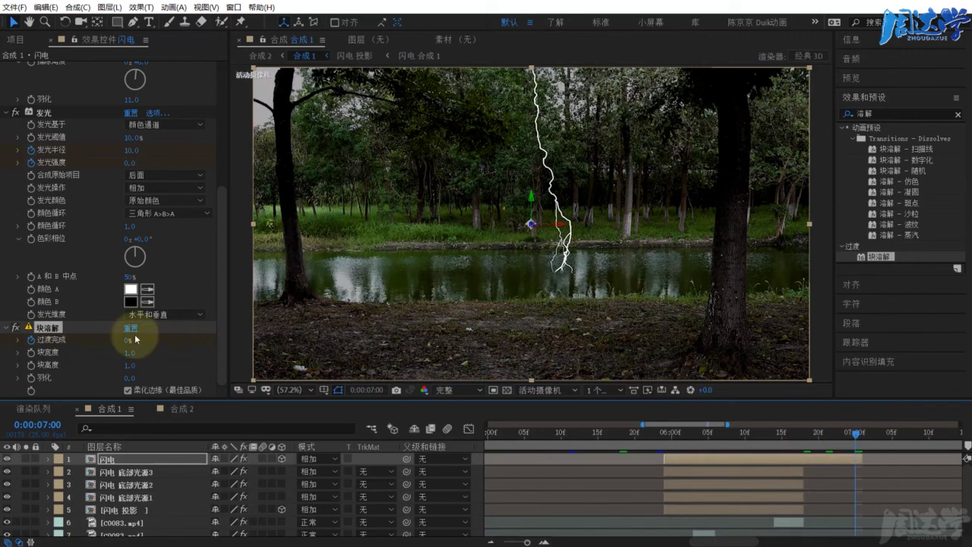
{"action": "left_click_drag", "start_coordinate": [128, 342], "coordinate": [304, 340]}
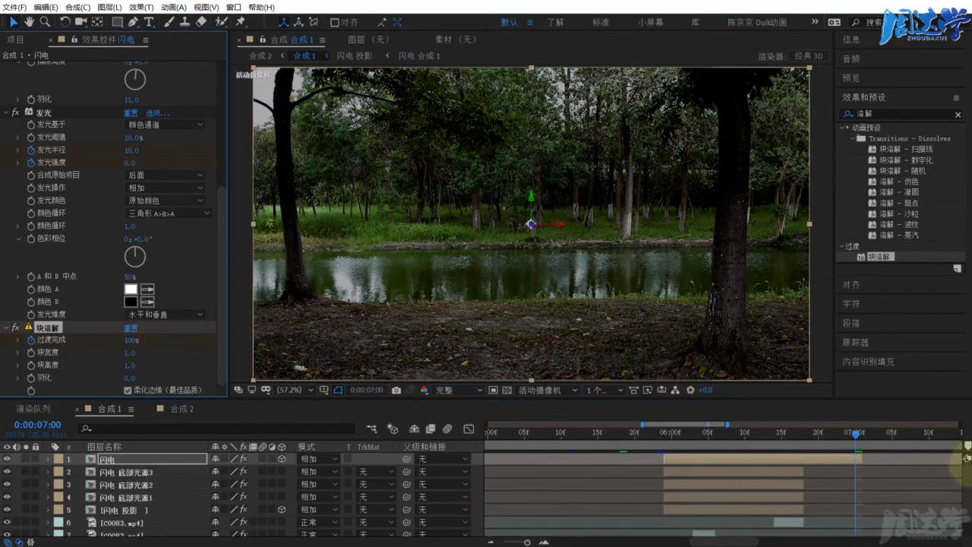
{"action": "left_click_drag", "start_coordinate": [841, 436], "coordinate": [833, 435]}
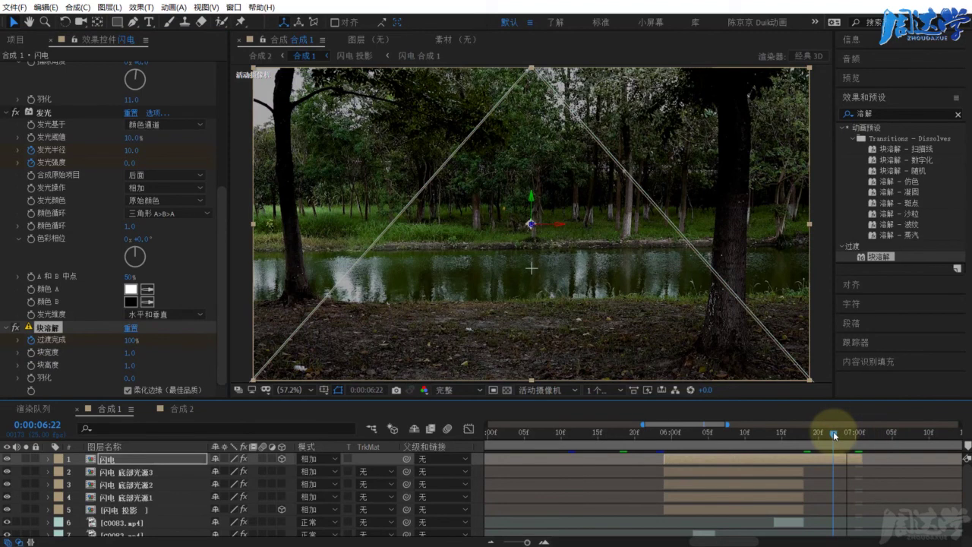
Set preview resolution to Full, zoom in, and scrub through the dissolving bolt frames.
{"action": "left_click", "coordinate": [448, 389]}
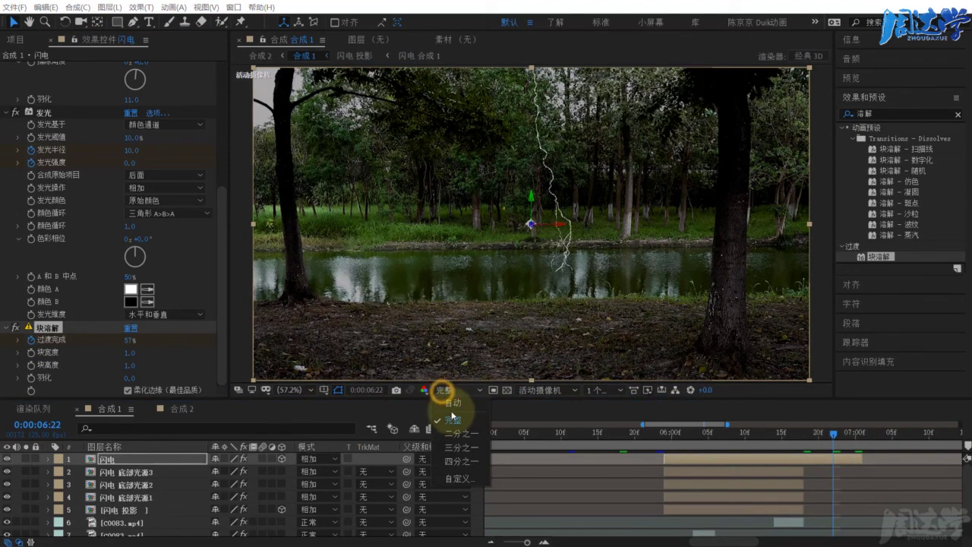
{"action": "left_click", "coordinate": [522, 191]}
{"action": "scroll", "coordinate": [520, 186], "scroll_direction": "up", "scroll_amount": 1}
{"action": "scroll", "coordinate": [582, 195], "scroll_direction": "up", "scroll_amount": 1}
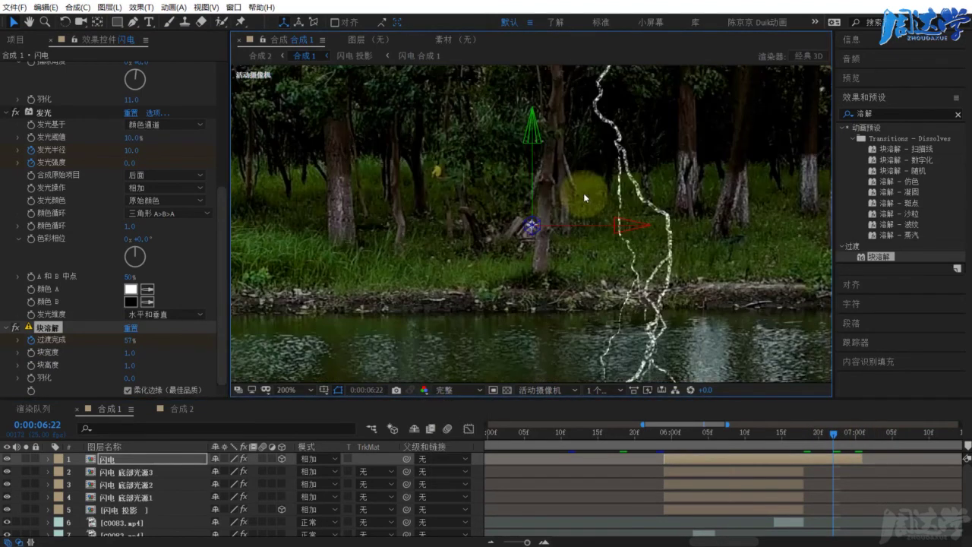
{"action": "scroll", "coordinate": [587, 252], "scroll_direction": "up", "scroll_amount": 2}
{"action": "mouse_move", "coordinate": [834, 434]}
{"action": "left_mouse_down"}
{"action": "mouse_move", "coordinate": [818, 435]}
{"action": "mouse_move", "coordinate": [855, 436]}
{"action": "left_mouse_up"}
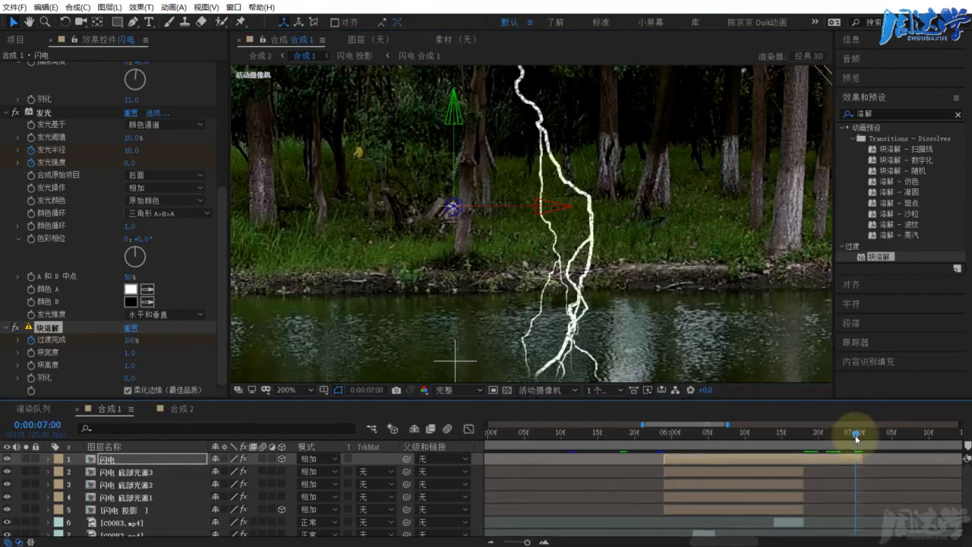
{"action": "left_click", "coordinate": [840, 435]}
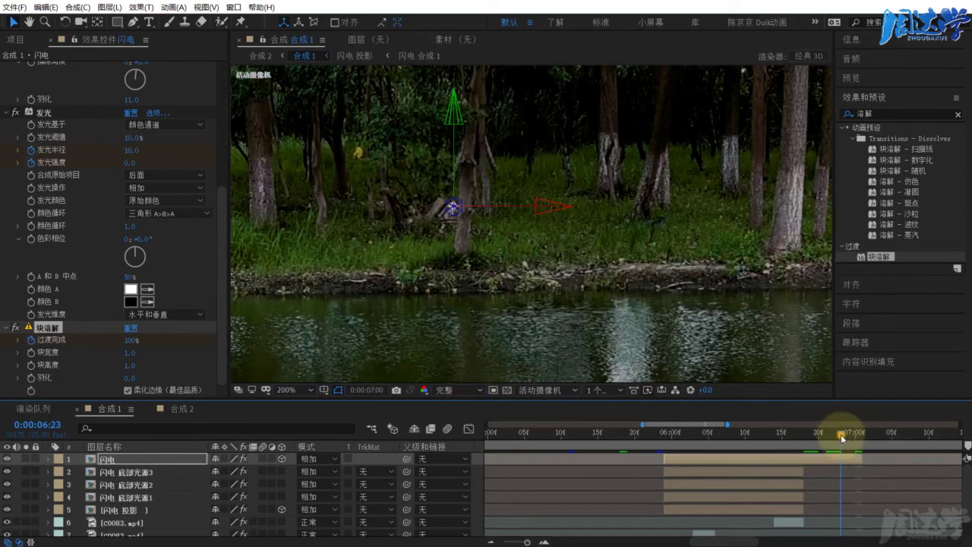
{"action": "left_click_drag", "start_coordinate": [840, 434], "coordinate": [803, 440]}
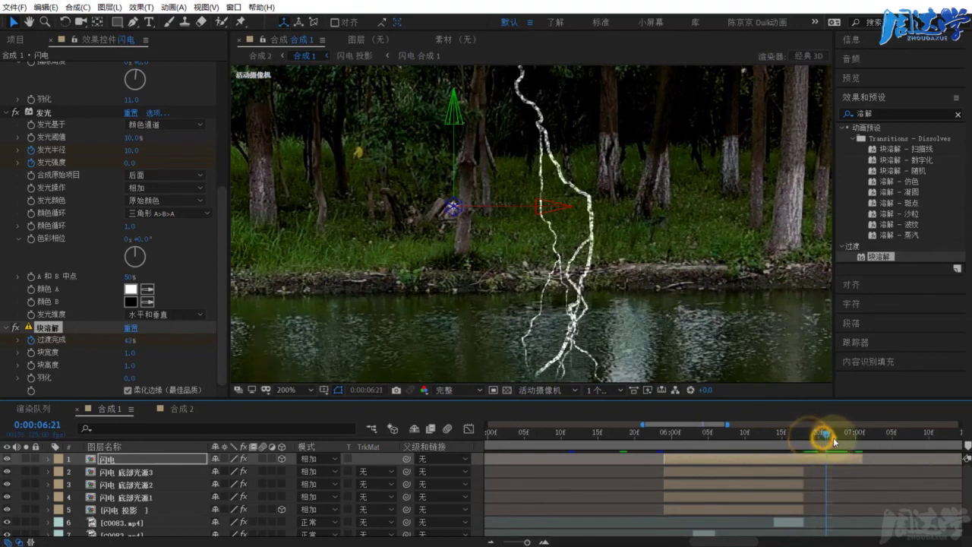
{"action": "left_click_drag", "start_coordinate": [809, 441], "coordinate": [866, 442]}
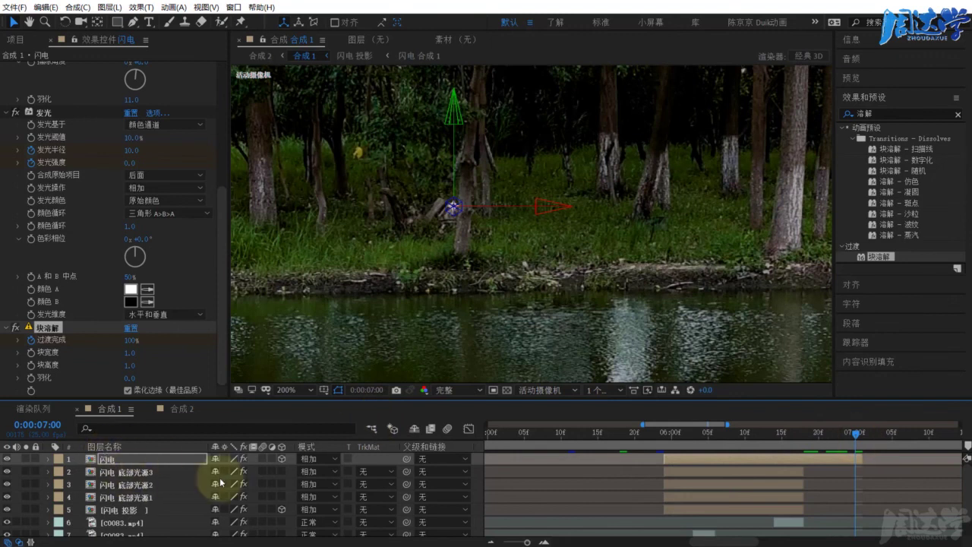
Fit the viewer, switch to 合成 2, and preview the strike from 0:00:05:17.
{"action": "left_click", "coordinate": [288, 390]}
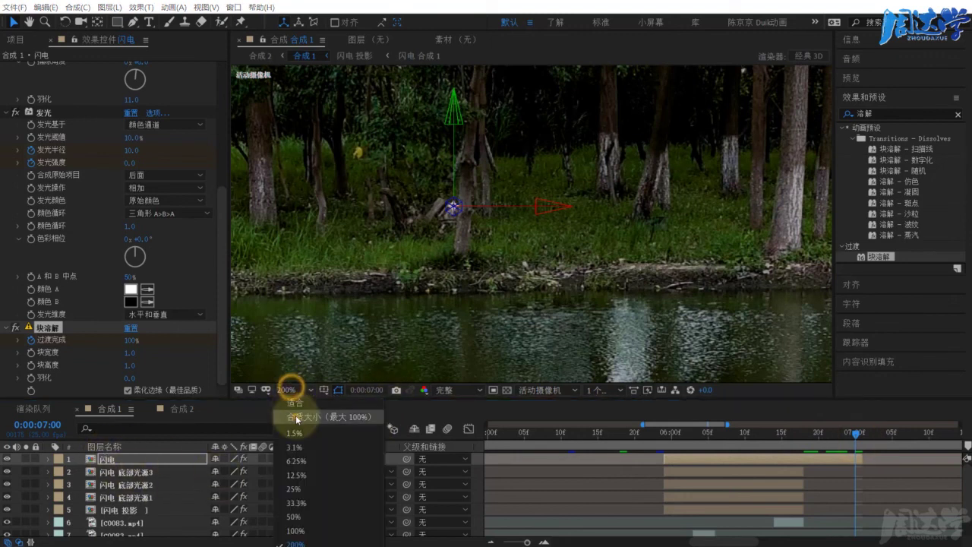
{"action": "left_click", "coordinate": [296, 418]}
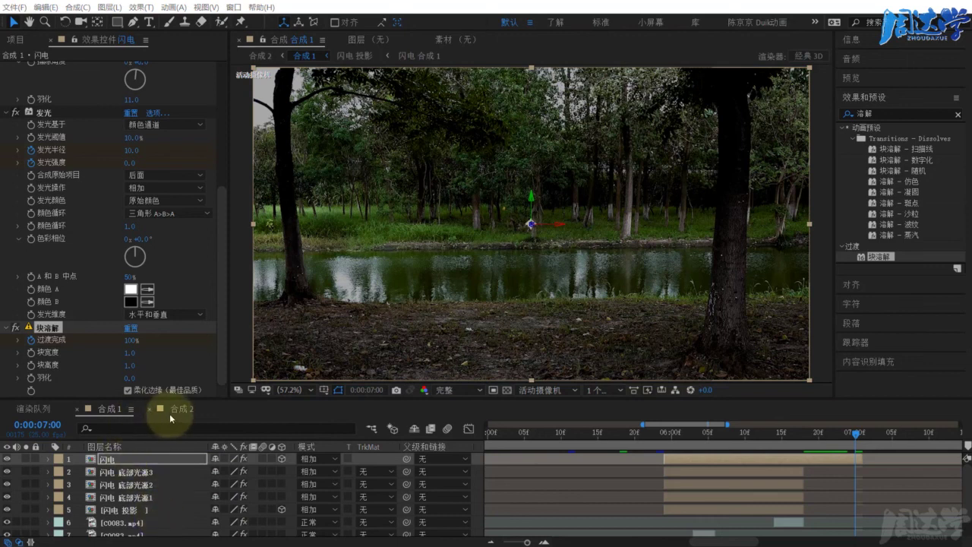
{"action": "left_click", "coordinate": [172, 410]}
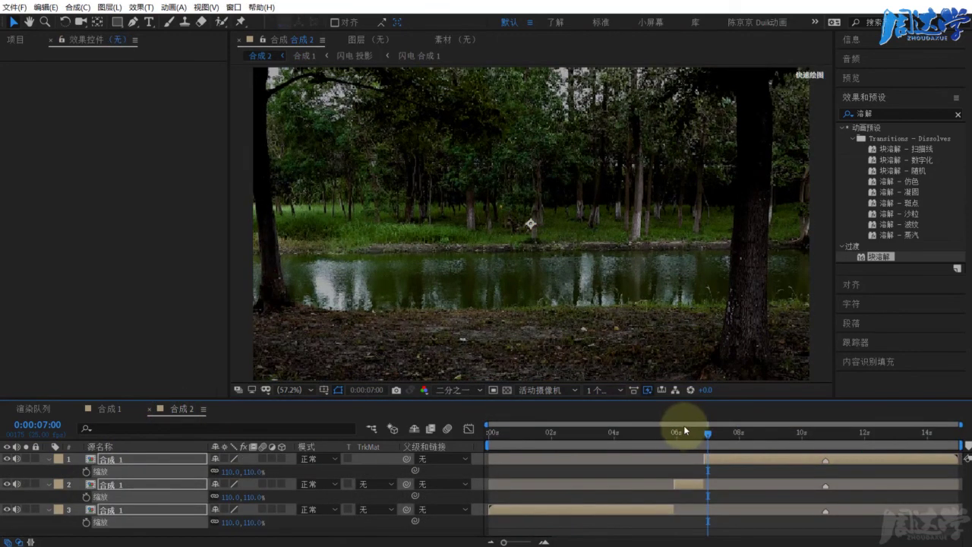
{"action": "left_click_drag", "start_coordinate": [683, 429], "coordinate": [668, 433]}
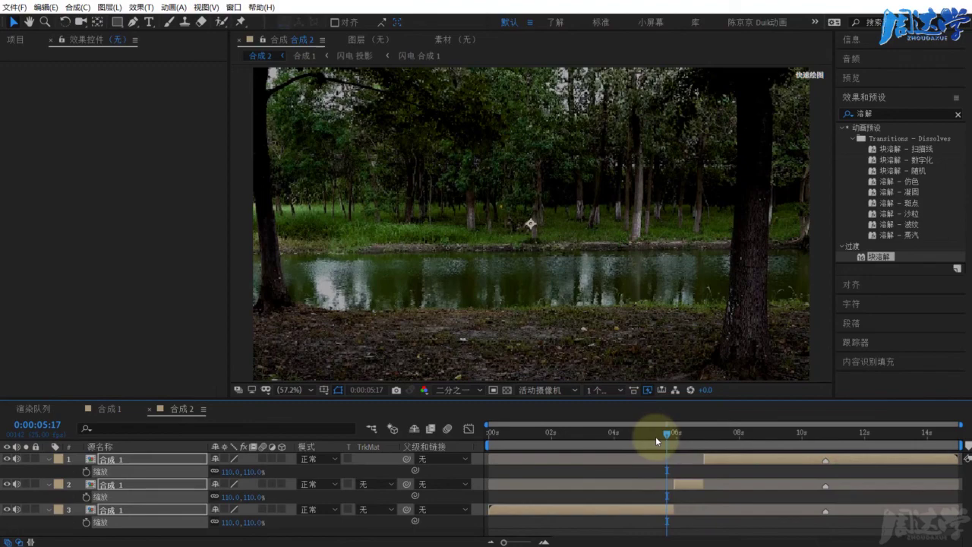
{"action": "key", "text": "space"}
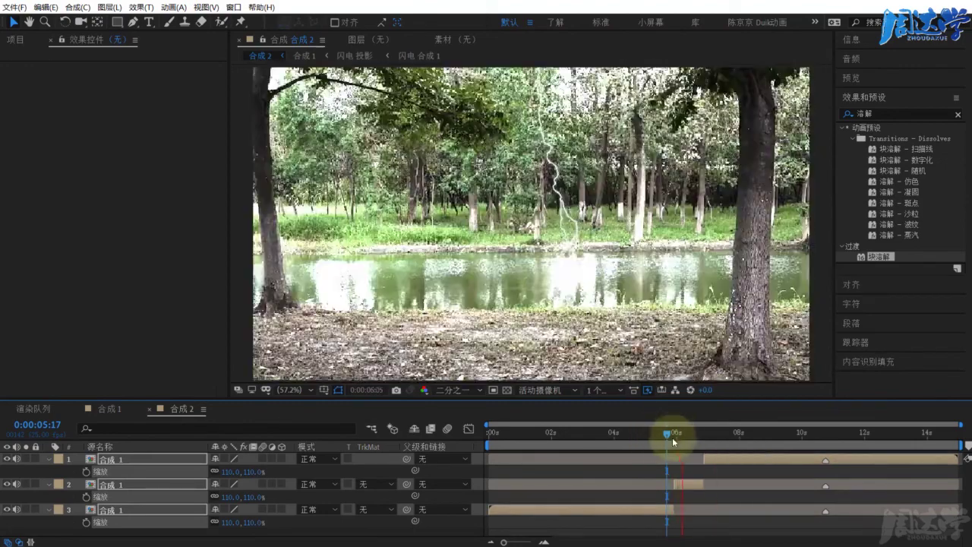
{"action": "mouse_move", "coordinate": [672, 437]}
{"action": "left_mouse_down"}
{"action": "mouse_move", "coordinate": [687, 437]}
{"action": "mouse_move", "coordinate": [665, 436]}
{"action": "left_mouse_up"}
Select 闪电 in 合成 1, return to 合成 2, deselect all, and scrub the lightning frames.
{"action": "left_click", "coordinate": [100, 411]}
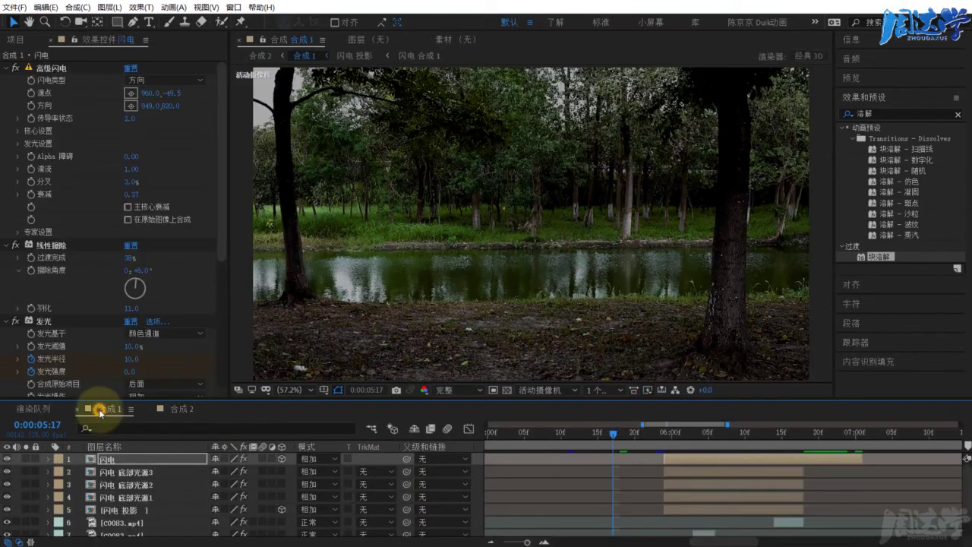
{"action": "left_click", "coordinate": [158, 456]}
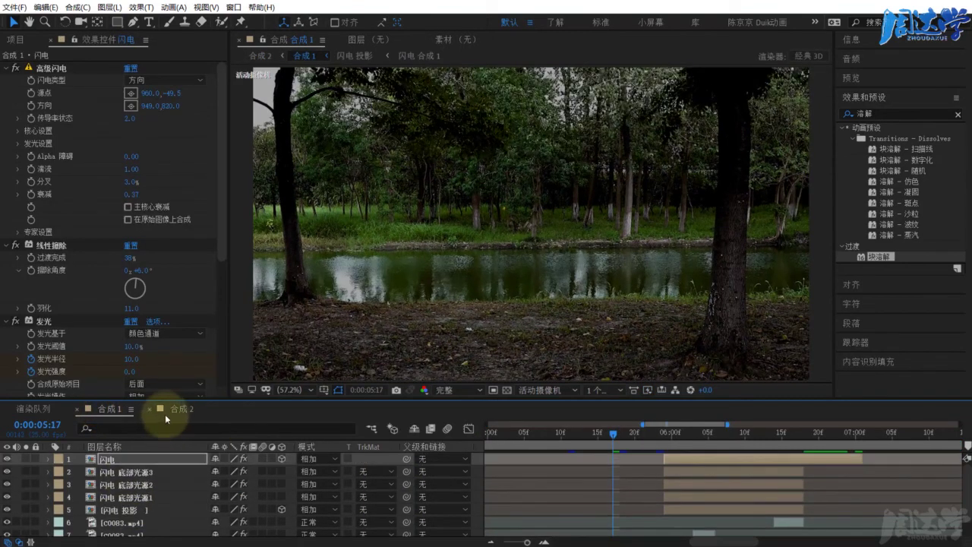
{"action": "left_click", "coordinate": [166, 412]}
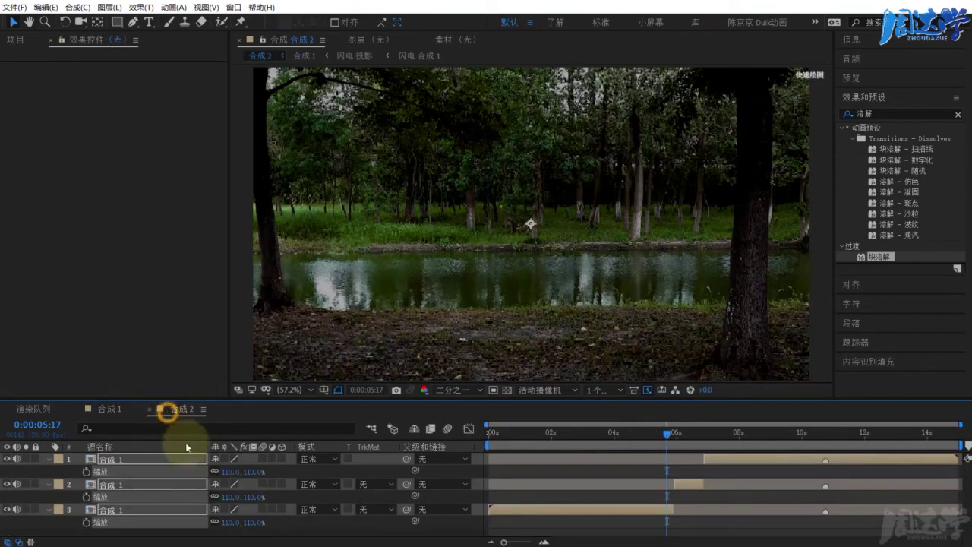
{"action": "left_click", "coordinate": [712, 502]}
{"action": "mouse_move", "coordinate": [668, 434]}
{"action": "left_mouse_down"}
{"action": "mouse_move", "coordinate": [685, 440]}
{"action": "mouse_move", "coordinate": [669, 447]}
{"action": "left_mouse_up"}
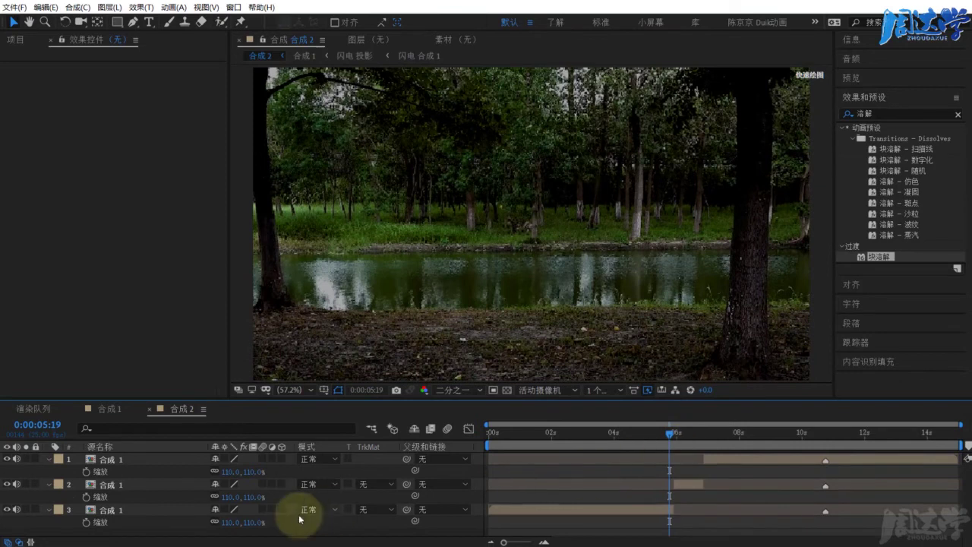
{"action": "left_click", "coordinate": [106, 486]}
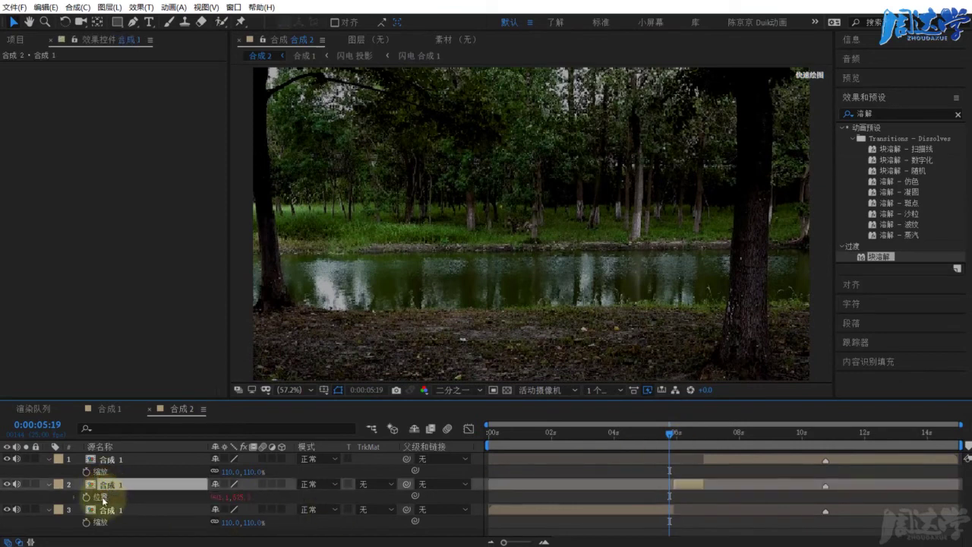
{"action": "key", "text": "p"}
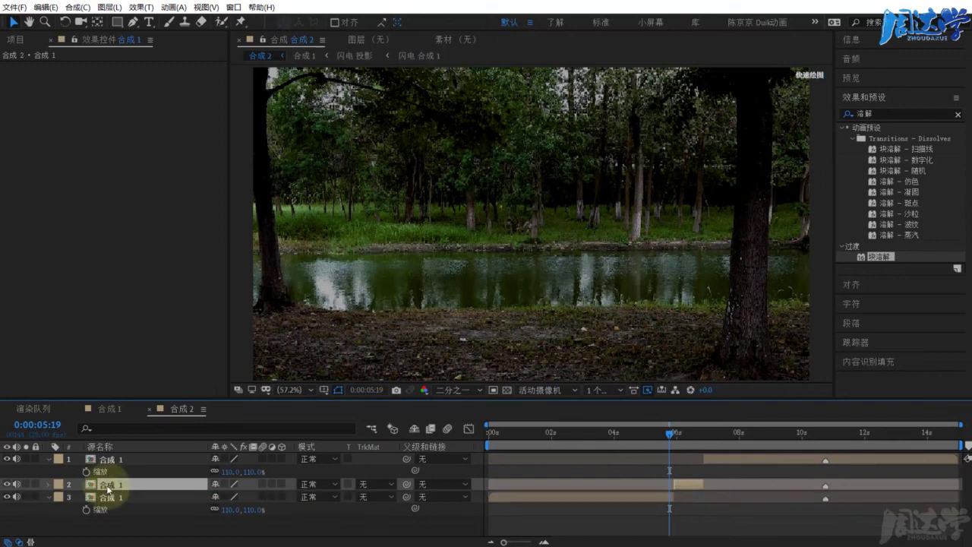
{"action": "key", "text": "e"}
{"action": "key", "text": "e"}
{"action": "left_click", "coordinate": [527, 521]}
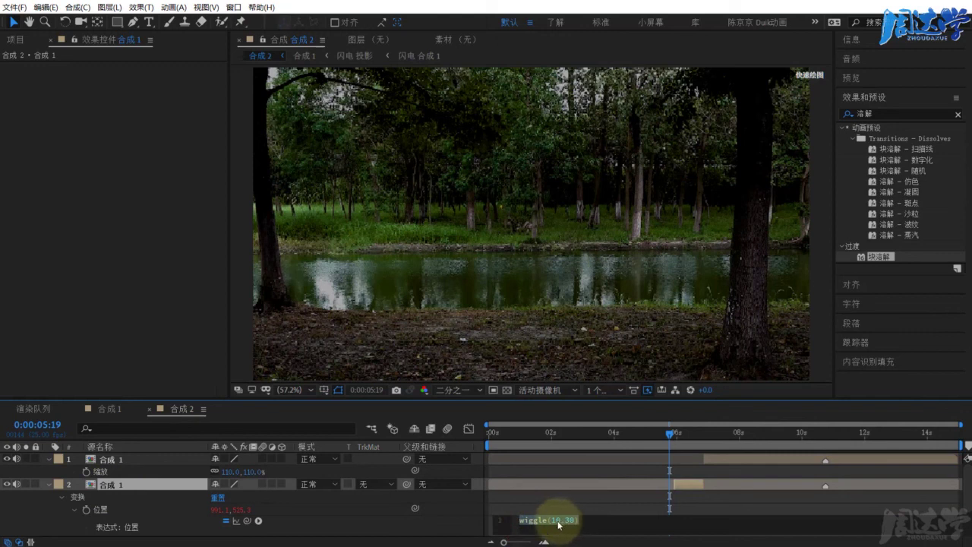
{"action": "left_click", "coordinate": [610, 504]}
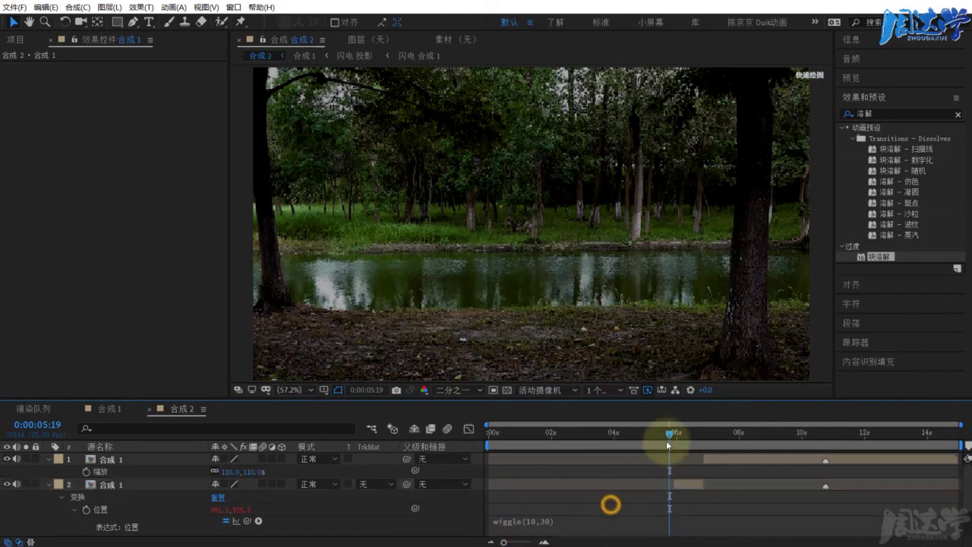
{"action": "left_click", "coordinate": [667, 434]}
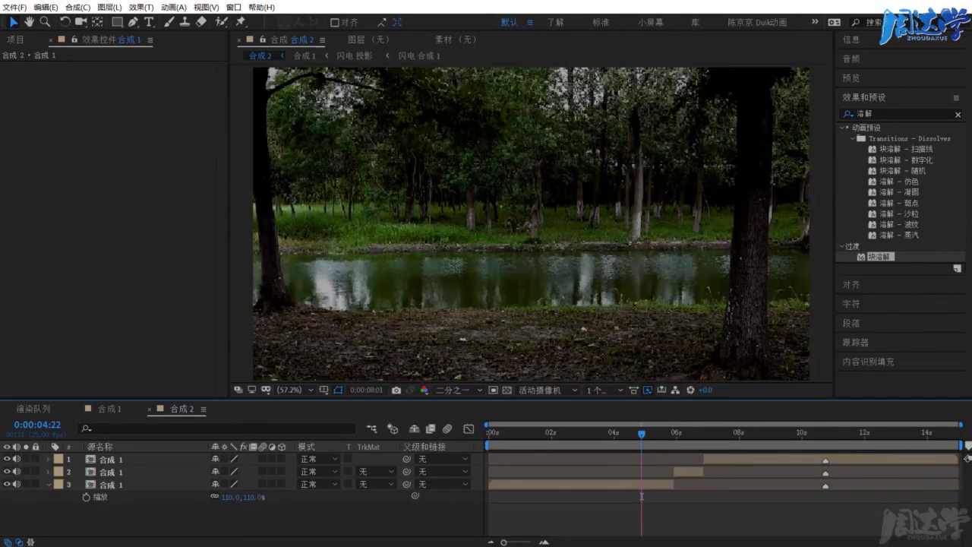
{"action": "key", "text": "space"}
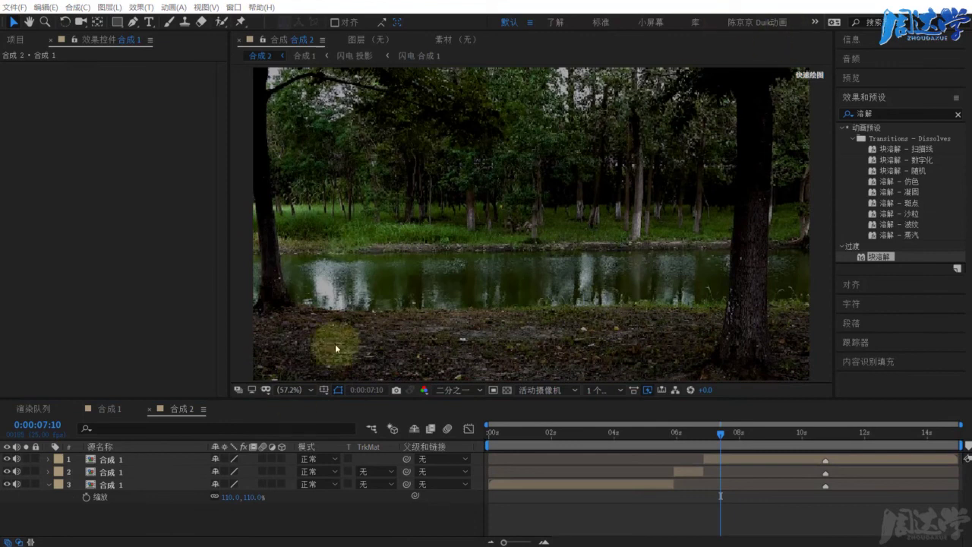
Back in 合成 1, inspect the effect settings of the 闪电 投影 and 闪电 layers.
{"action": "left_click", "coordinate": [106, 408]}
{"action": "scroll", "coordinate": [118, 507], "scroll_direction": "down", "scroll_amount": 1}
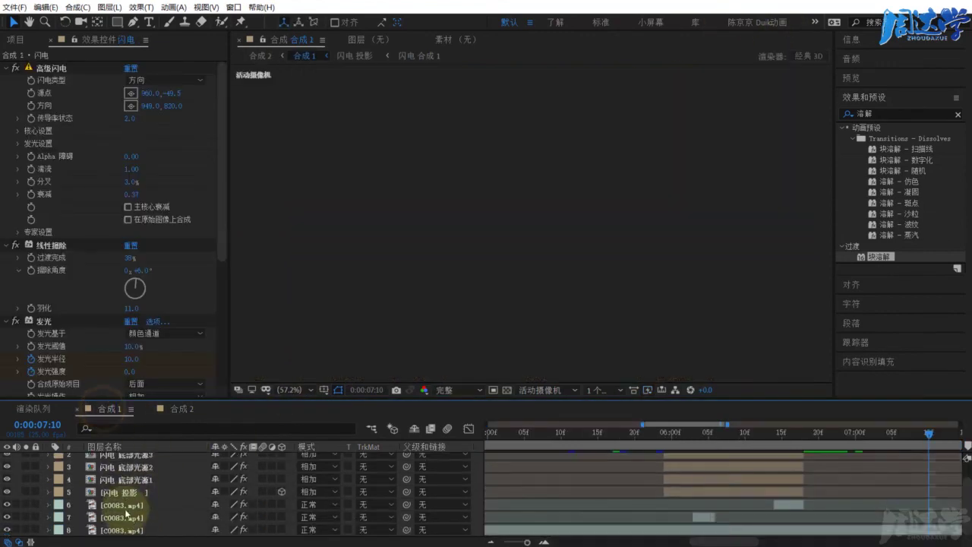
{"action": "left_click", "coordinate": [132, 494]}
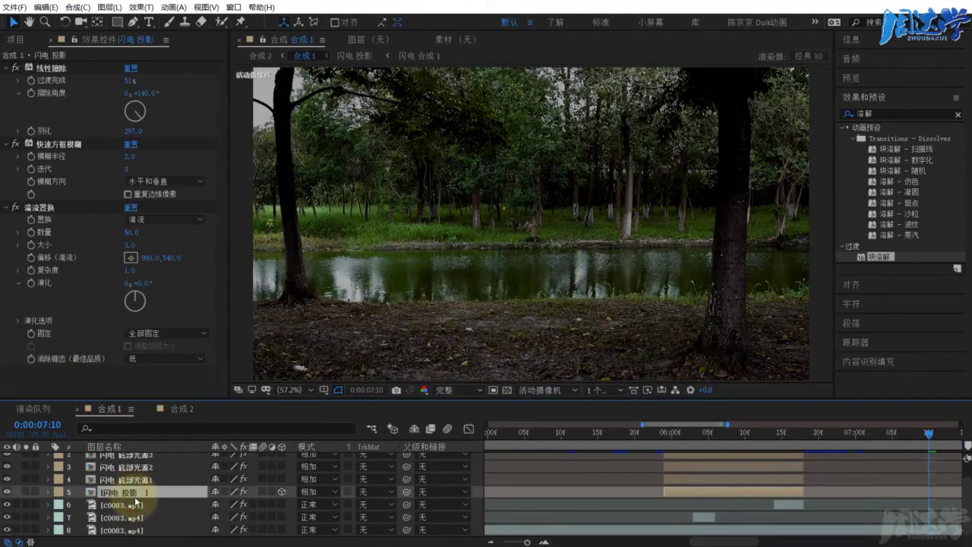
{"action": "scroll", "coordinate": [135, 501], "scroll_direction": "up", "scroll_amount": 1}
{"action": "left_click", "coordinate": [114, 472]}
{"action": "left_click", "coordinate": [106, 460]}
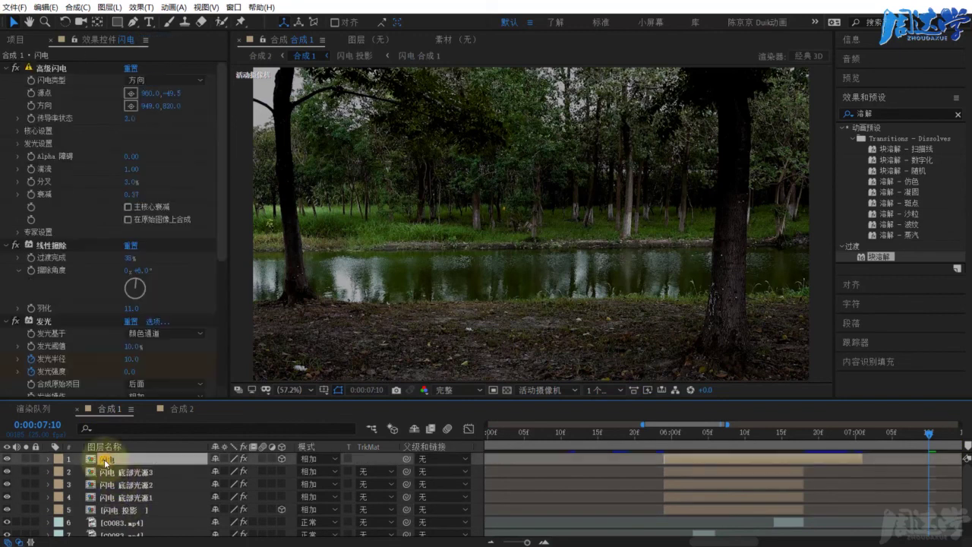
{"action": "scroll", "coordinate": [132, 497], "scroll_direction": "down", "scroll_amount": 1}
{"action": "scroll", "coordinate": [139, 497], "scroll_direction": "up", "scroll_amount": 1}
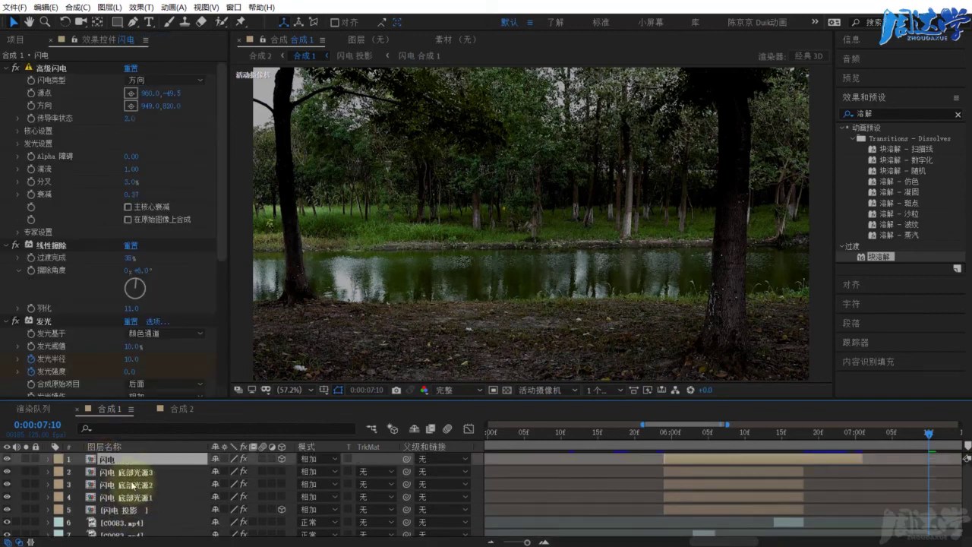
Select 闪电 底部光源3 and toggle the flash layers' visibility at 0:00:06:04 to compare.
{"action": "left_click", "coordinate": [123, 471]}
{"action": "left_click", "coordinate": [7, 485]}
{"action": "left_click", "coordinate": [701, 435]}
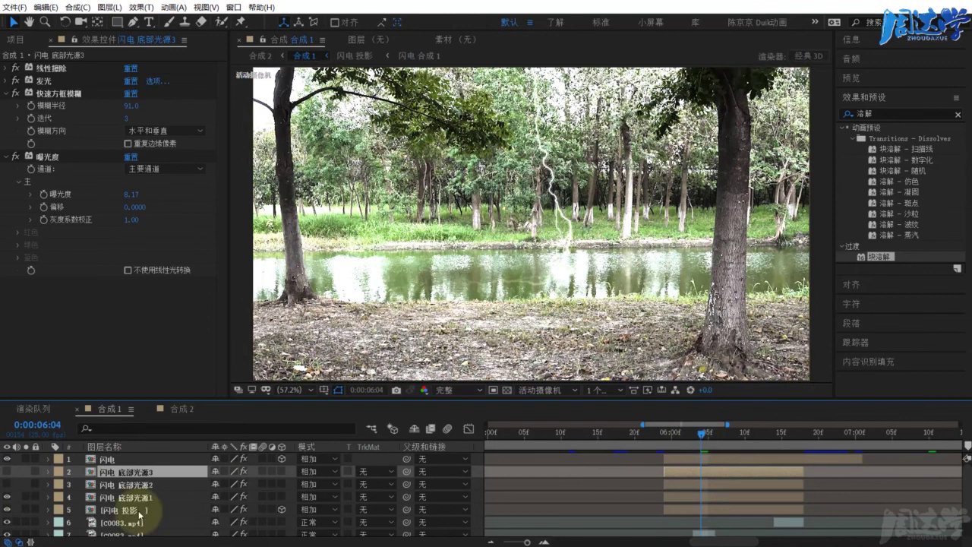
{"action": "left_click", "coordinate": [7, 484]}
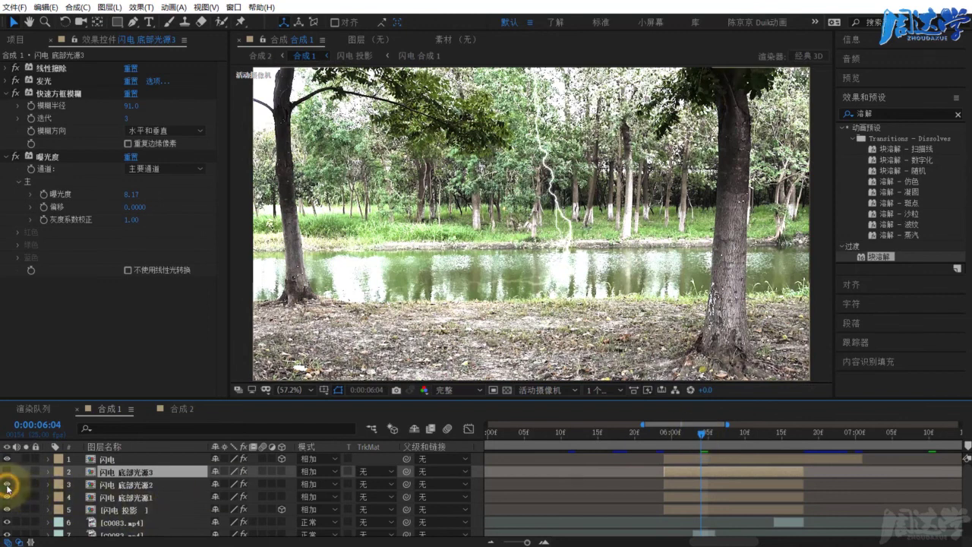
{"action": "left_click", "coordinate": [6, 472]}
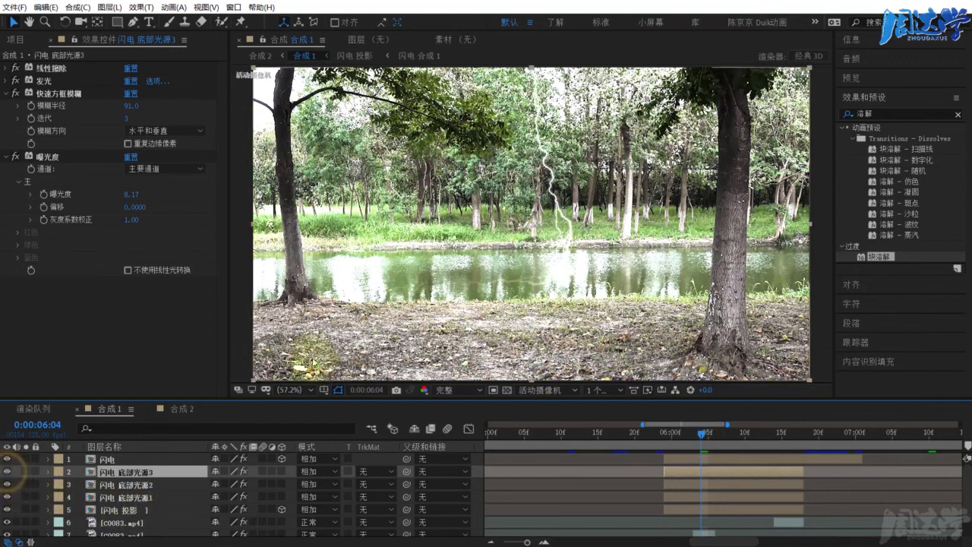
{"action": "scroll", "coordinate": [179, 494], "scroll_direction": "down", "scroll_amount": 1}
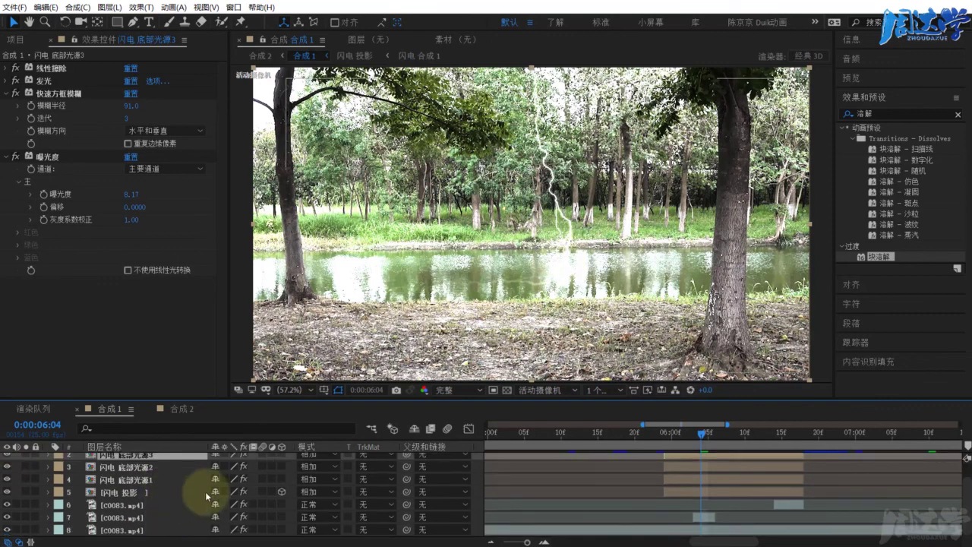